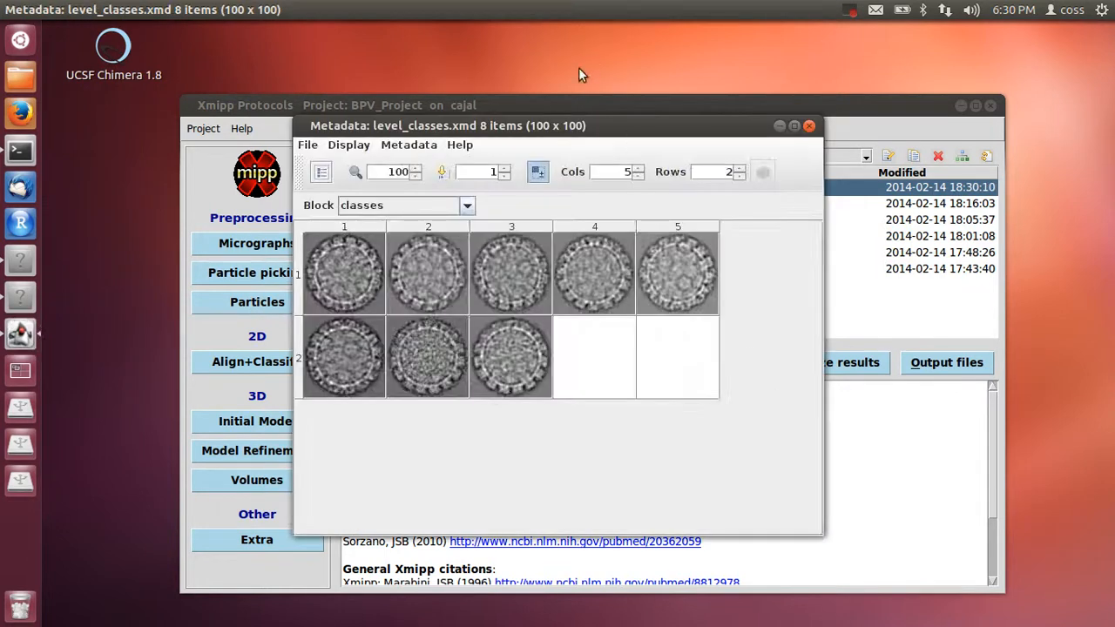
Step: Enlarge the class average thumbnails to 120 and turn on their display labels
{"action": "left_click_drag", "start_coordinate": [590, 132], "coordinate": [439, 75]}
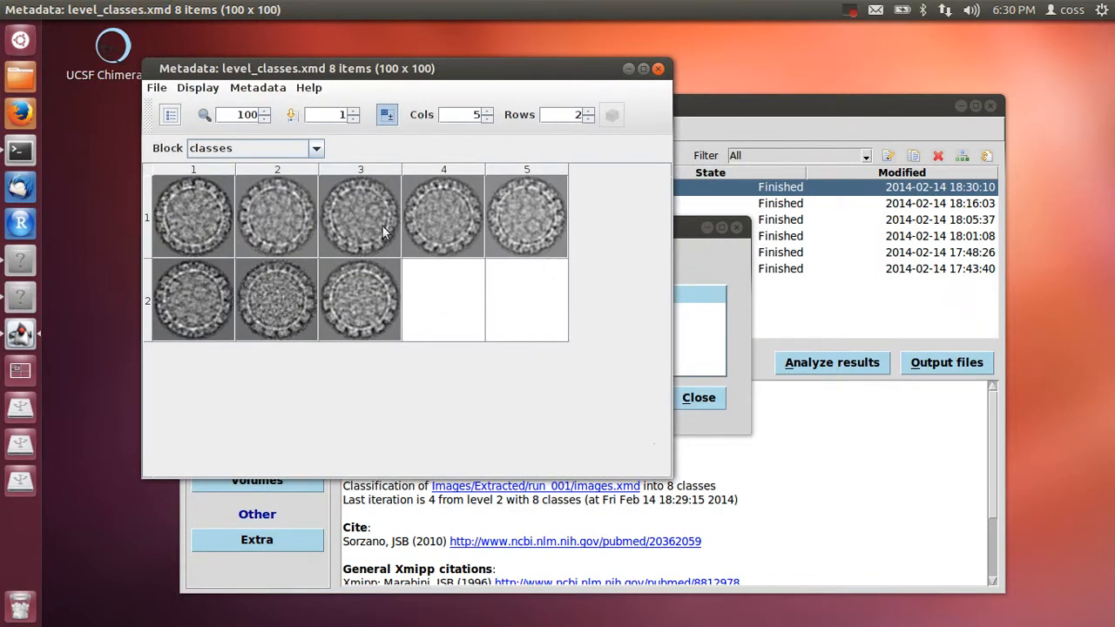
{"action": "scroll", "coordinate": [366, 226], "scroll_direction": "up", "scroll_amount": 2}
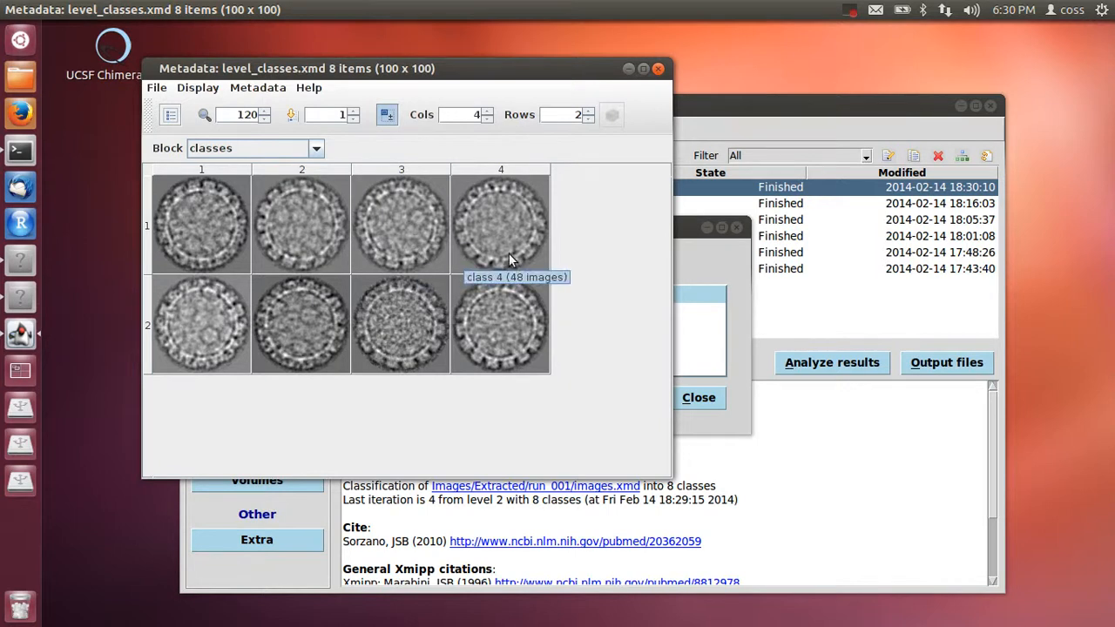
{"action": "left_click", "coordinate": [207, 89]}
{"action": "left_click", "coordinate": [220, 121]}
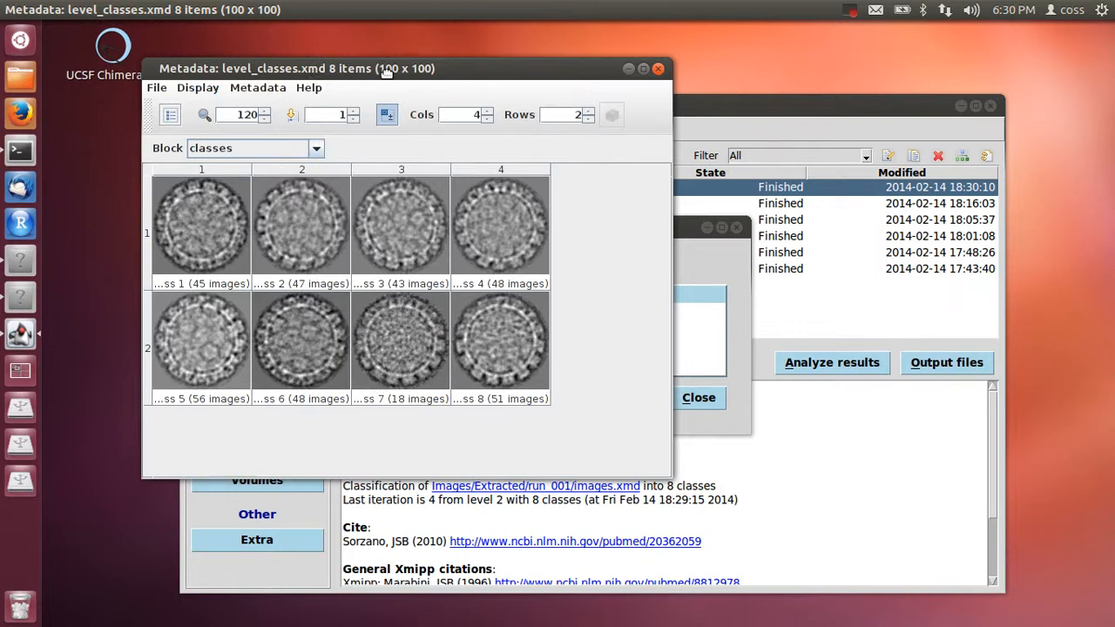
{"action": "left_click_drag", "start_coordinate": [389, 77], "coordinate": [350, 57]}
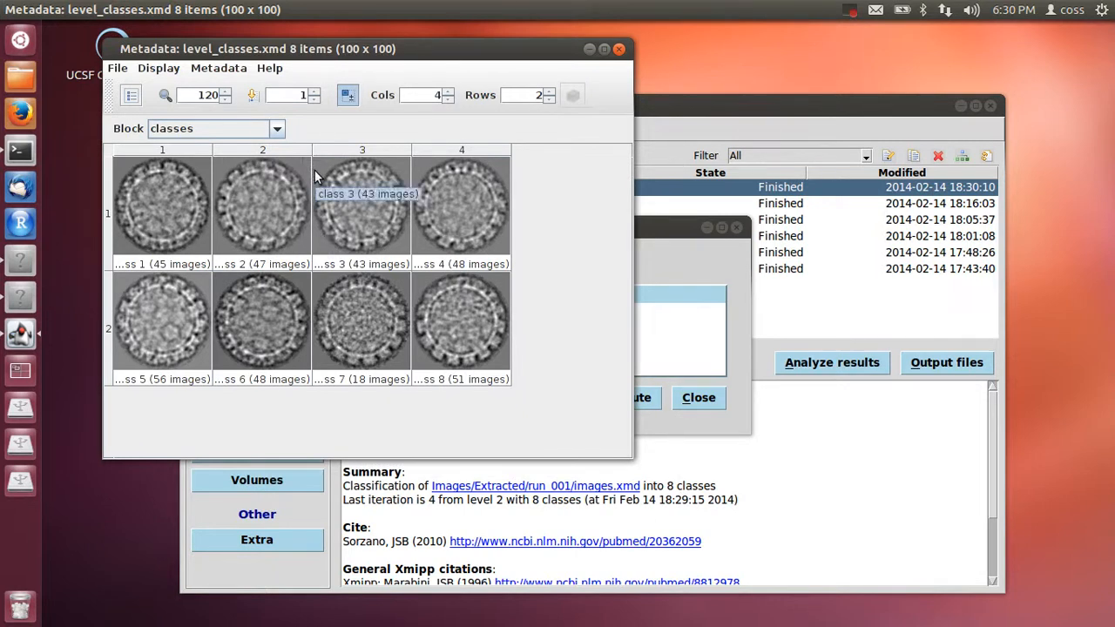
Step: Switch to the info block and review the similarity and number of changes for each iteration
{"action": "left_click", "coordinate": [243, 134]}
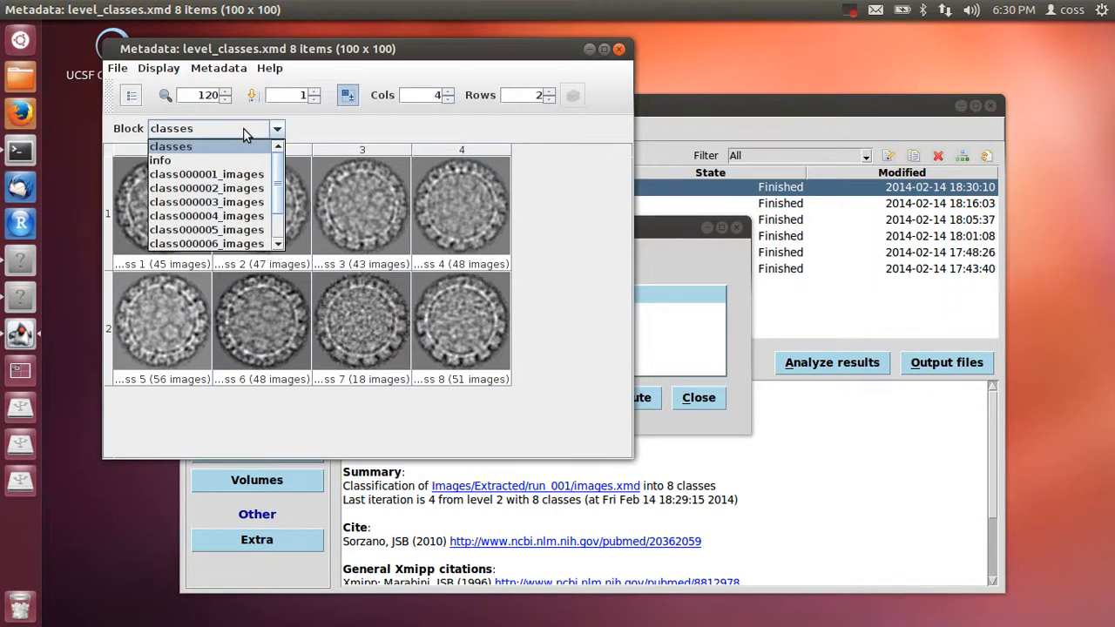
{"action": "left_click", "coordinate": [209, 162]}
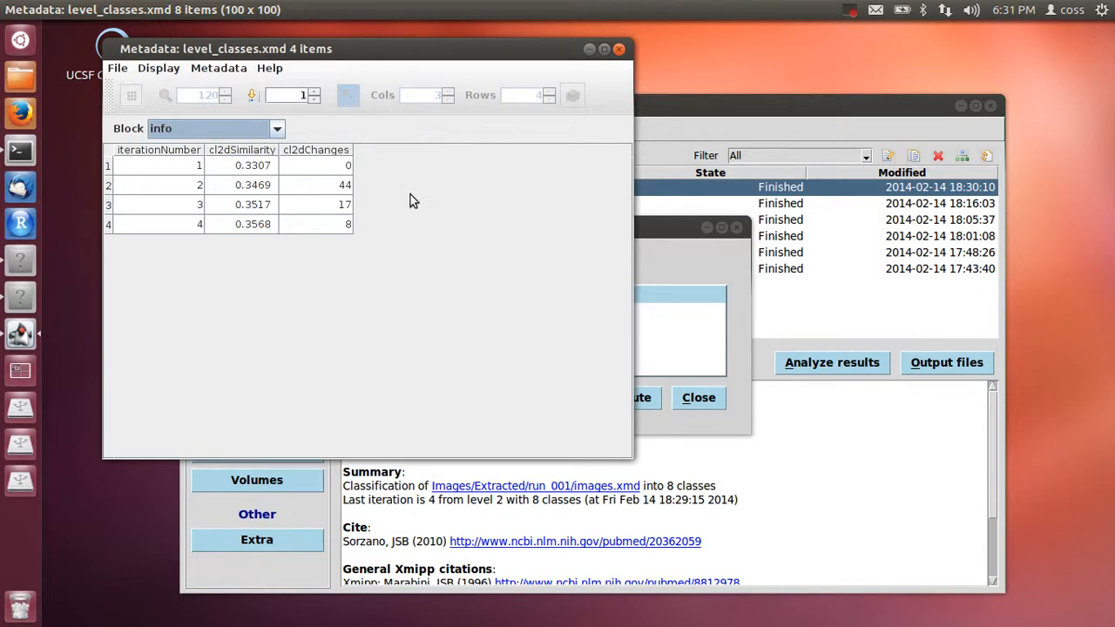
{"action": "left_click", "coordinate": [222, 129]}
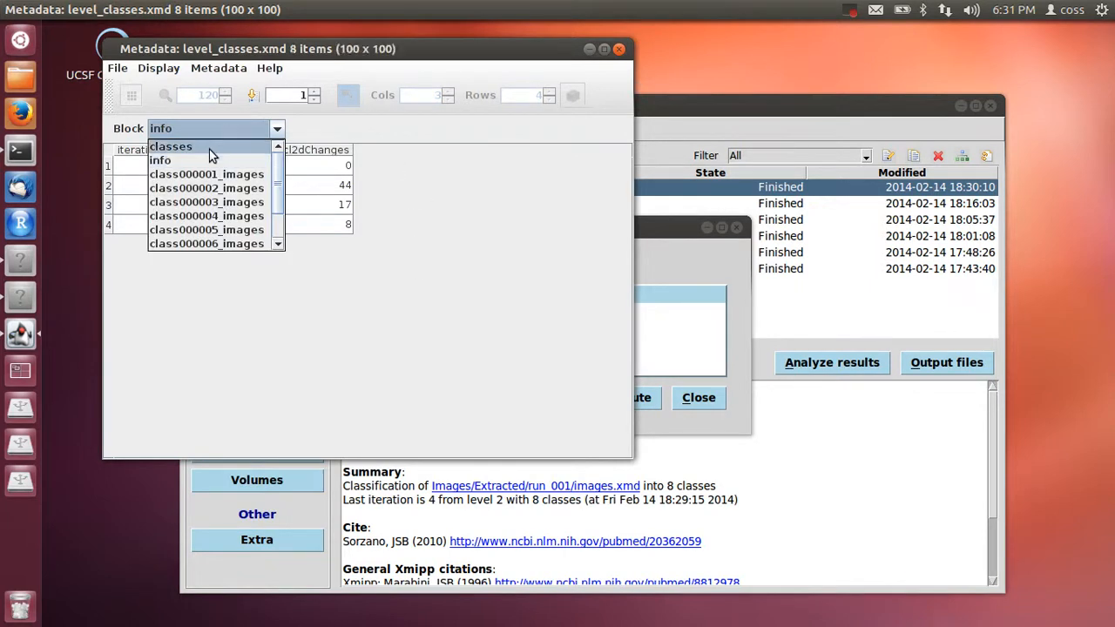
{"action": "left_click", "coordinate": [209, 150]}
{"action": "left_click", "coordinate": [201, 127]}
{"action": "left_click", "coordinate": [204, 162]}
{"action": "left_click", "coordinate": [202, 126]}
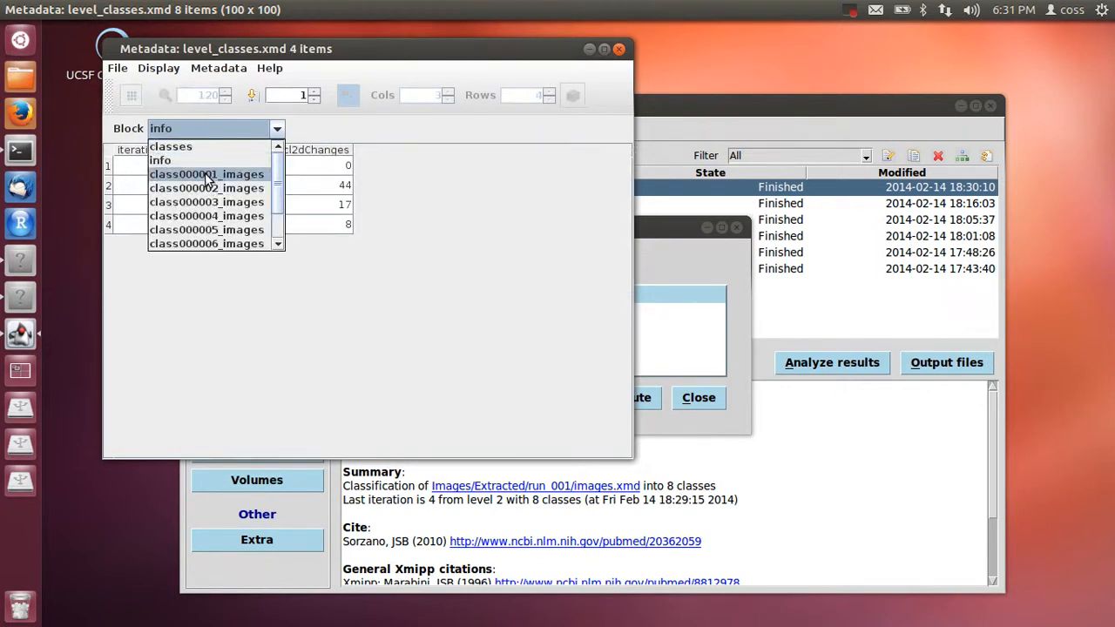
{"action": "left_click", "coordinate": [191, 163]}
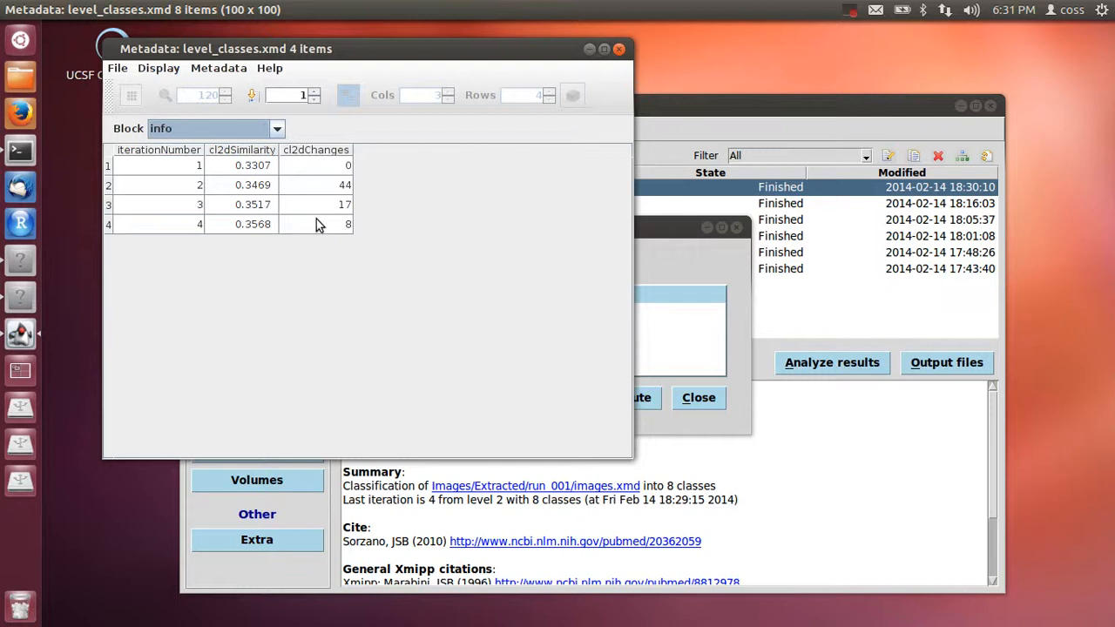
Step: Open the class000001_images block, widen the window to inspect its table, and view its particles as a gallery
{"action": "left_click", "coordinate": [253, 133]}
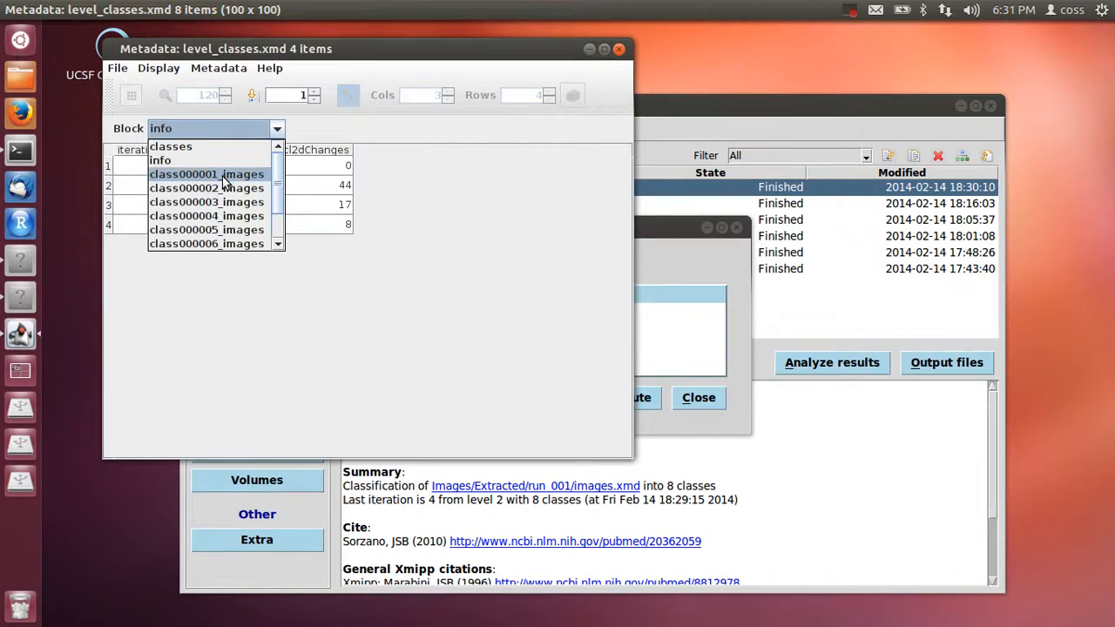
{"action": "left_click", "coordinate": [224, 177]}
{"action": "left_click_drag", "start_coordinate": [626, 449], "coordinate": [1024, 462]}
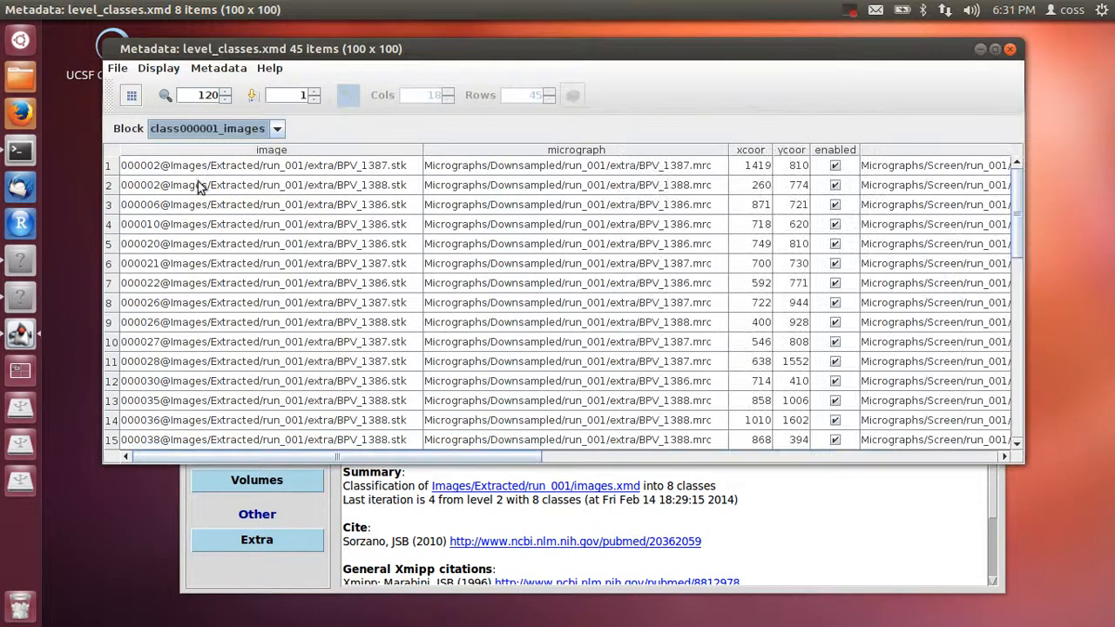
{"action": "left_click", "coordinate": [694, 457]}
{"action": "left_click_drag", "start_coordinate": [742, 458], "coordinate": [394, 457]}
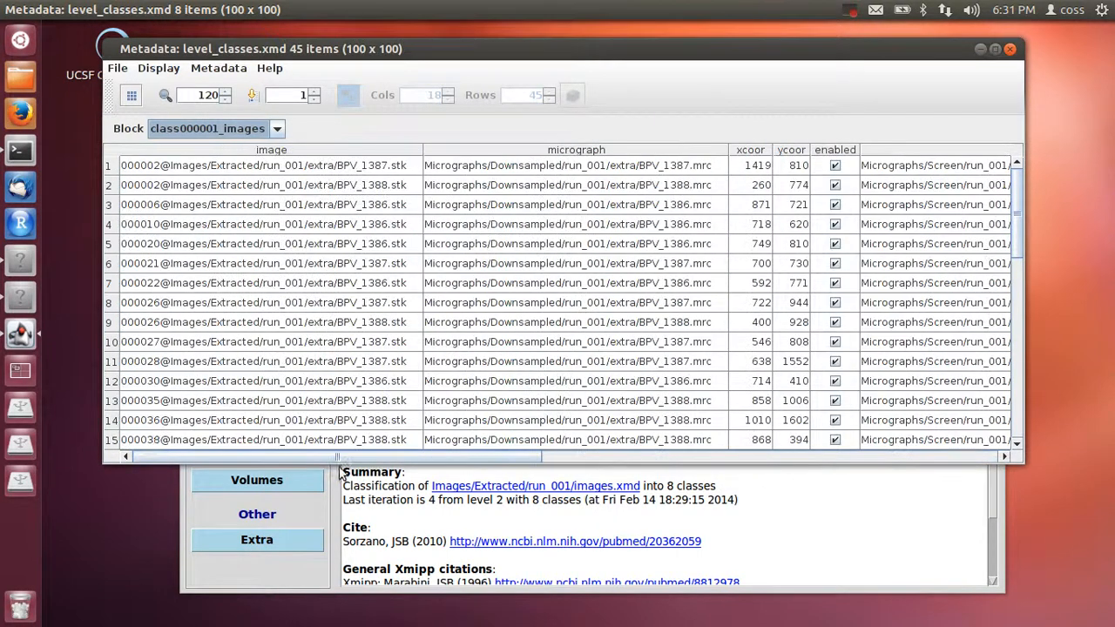
{"action": "left_click", "coordinate": [132, 95]}
{"action": "scroll", "coordinate": [646, 205], "scroll_direction": "down", "scroll_amount": 3}
{"action": "scroll", "coordinate": [647, 207], "scroll_direction": "up", "scroll_amount": 3}
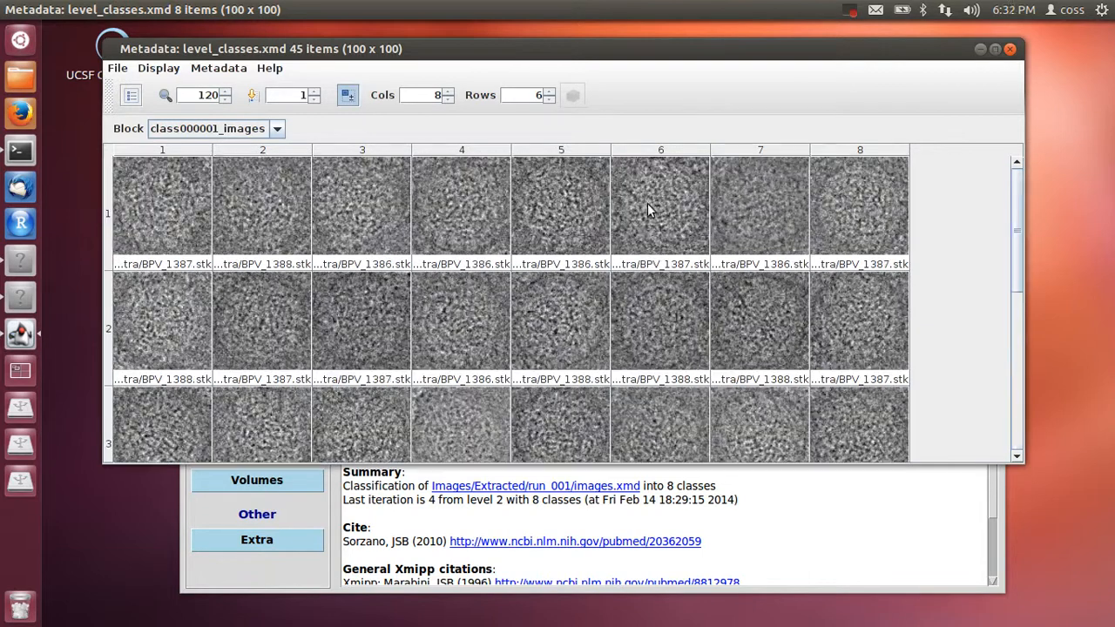
Step: Show the classes_sorted block and turn off the display labels under the class averages
{"action": "left_click", "coordinate": [246, 129]}
{"action": "left_click_drag", "start_coordinate": [279, 187], "coordinate": [274, 231]}
{"action": "left_click", "coordinate": [237, 246]}
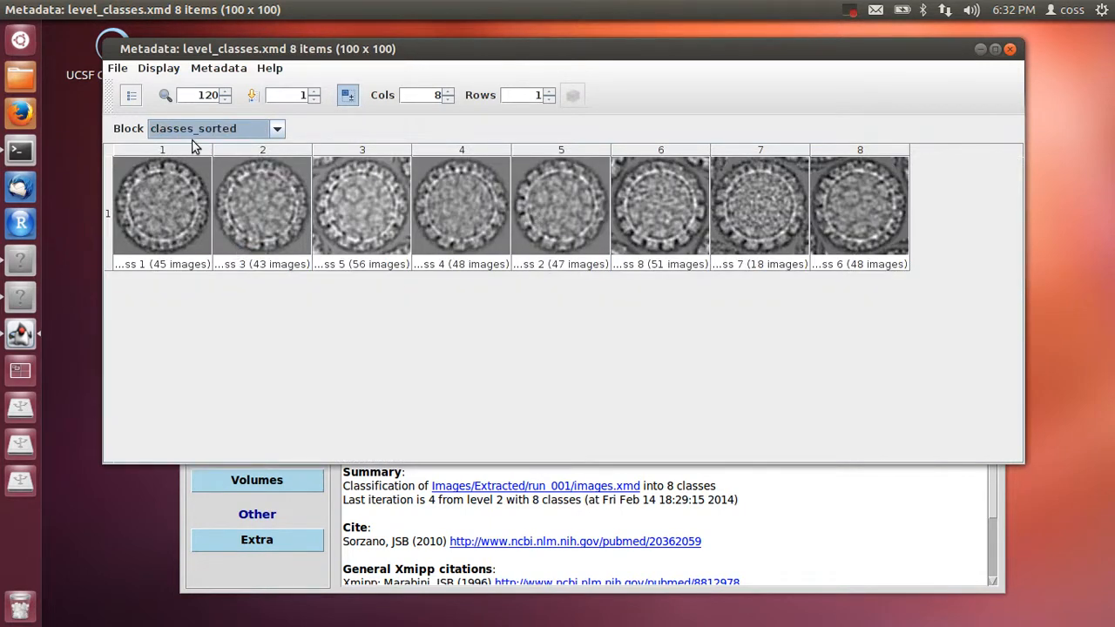
{"action": "left_click", "coordinate": [160, 69]}
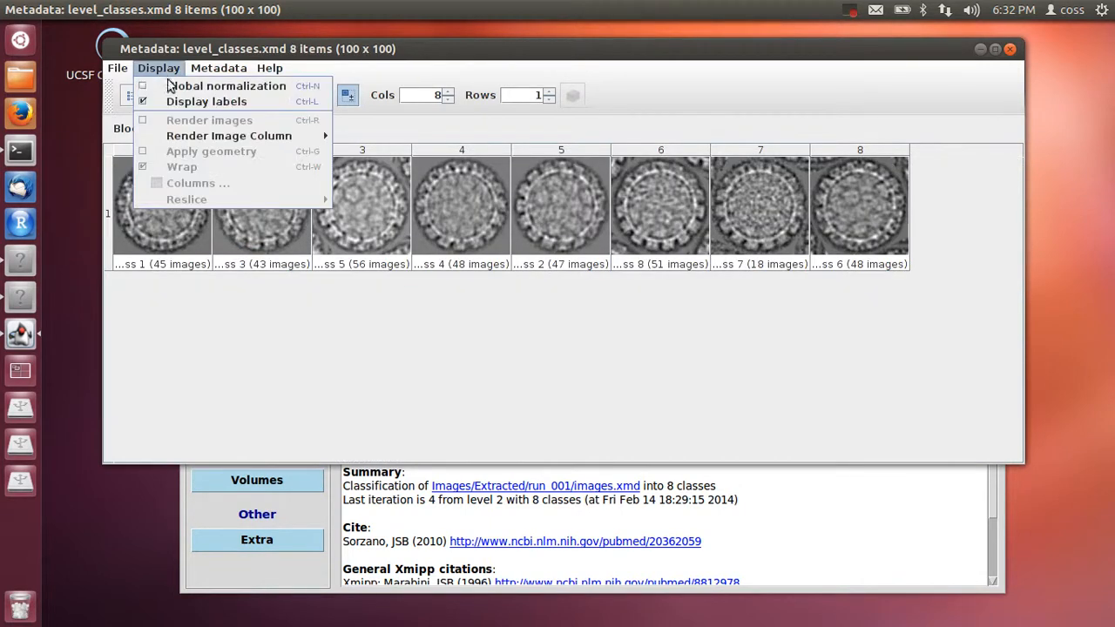
{"action": "left_click", "coordinate": [186, 102]}
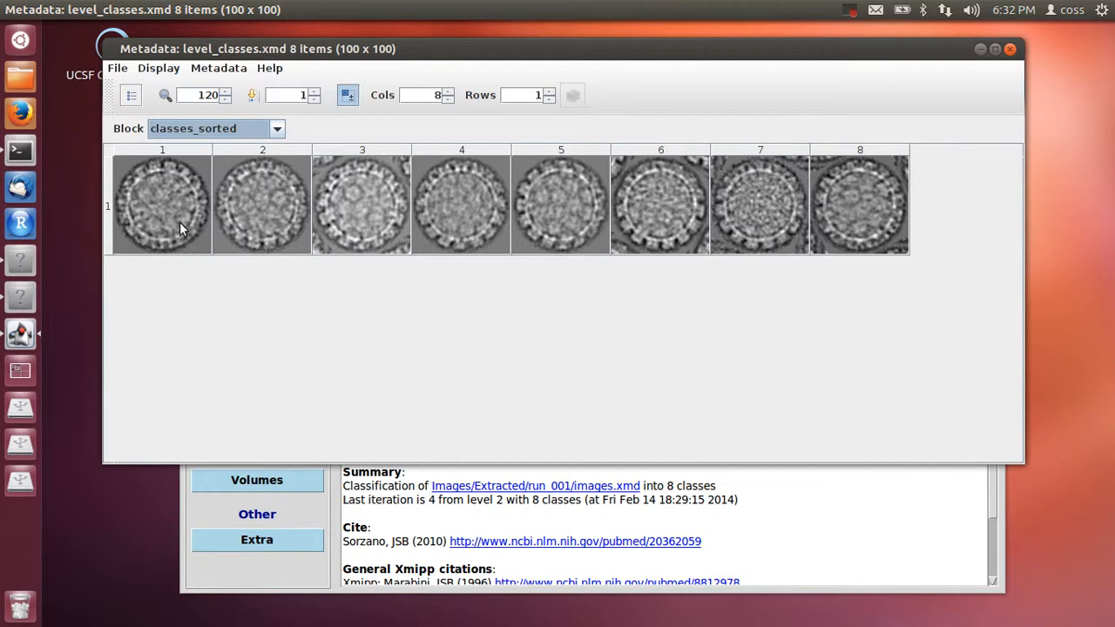
Step: Select all eight sorted classes and save their images to images_selection.xmd in extra/level_02
{"action": "mouse_move", "coordinate": [173, 213]}
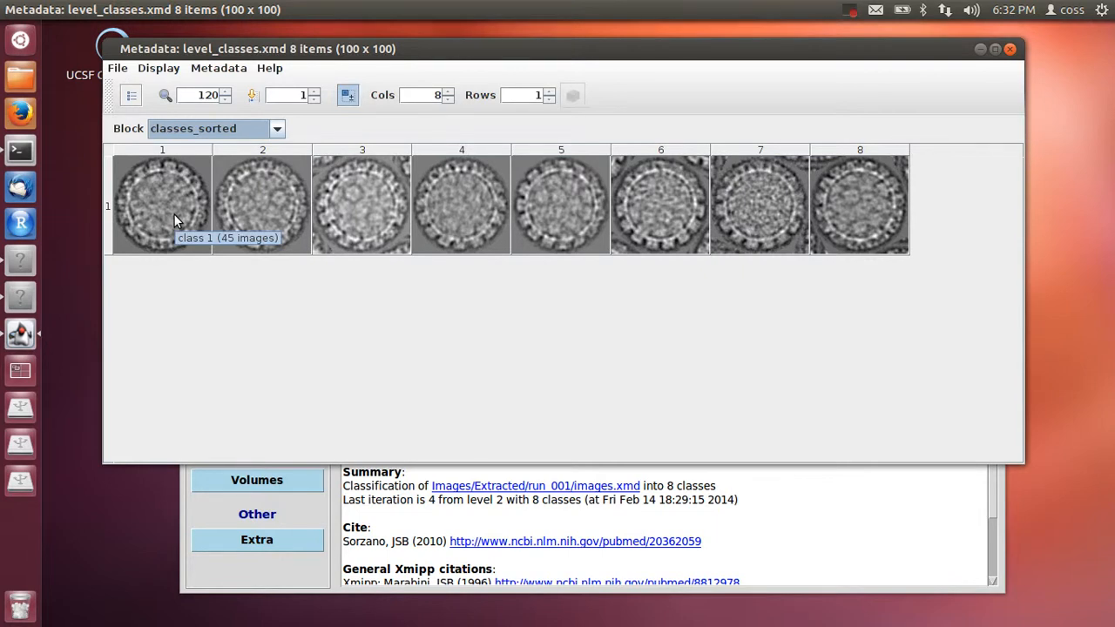
{"action": "mouse_move", "coordinate": [214, 209]}
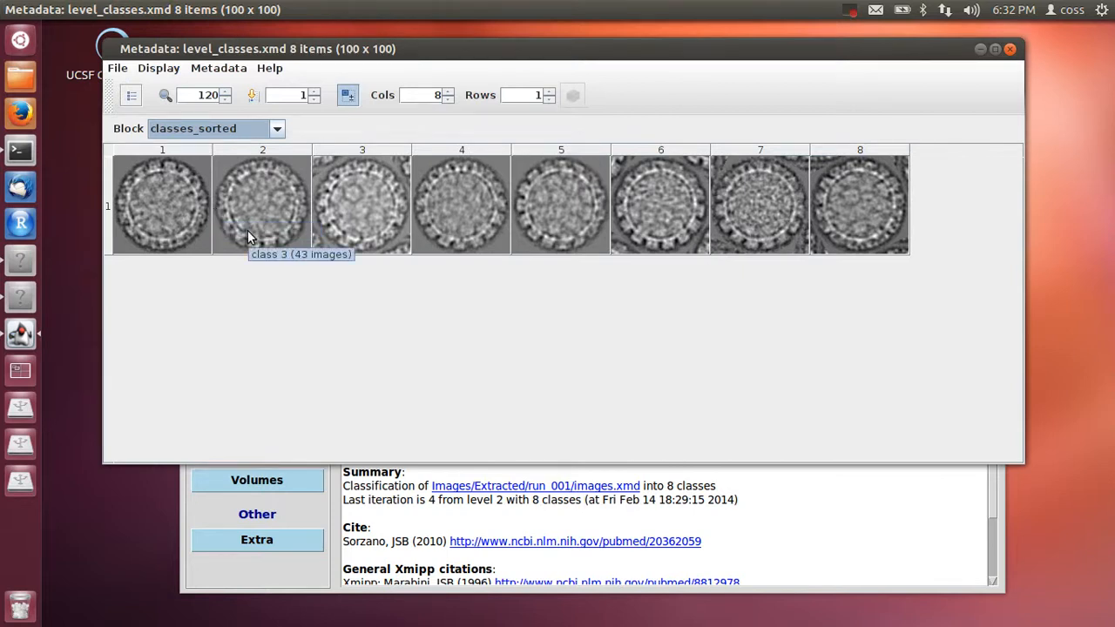
{"action": "mouse_move", "coordinate": [477, 216]}
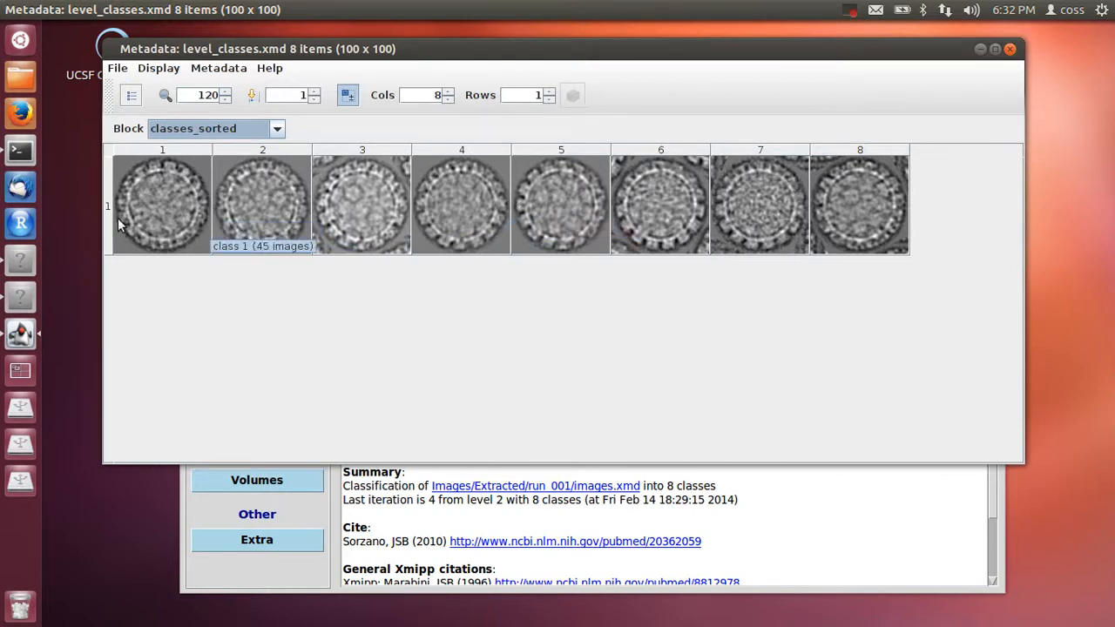
{"action": "mouse_move", "coordinate": [822, 218]}
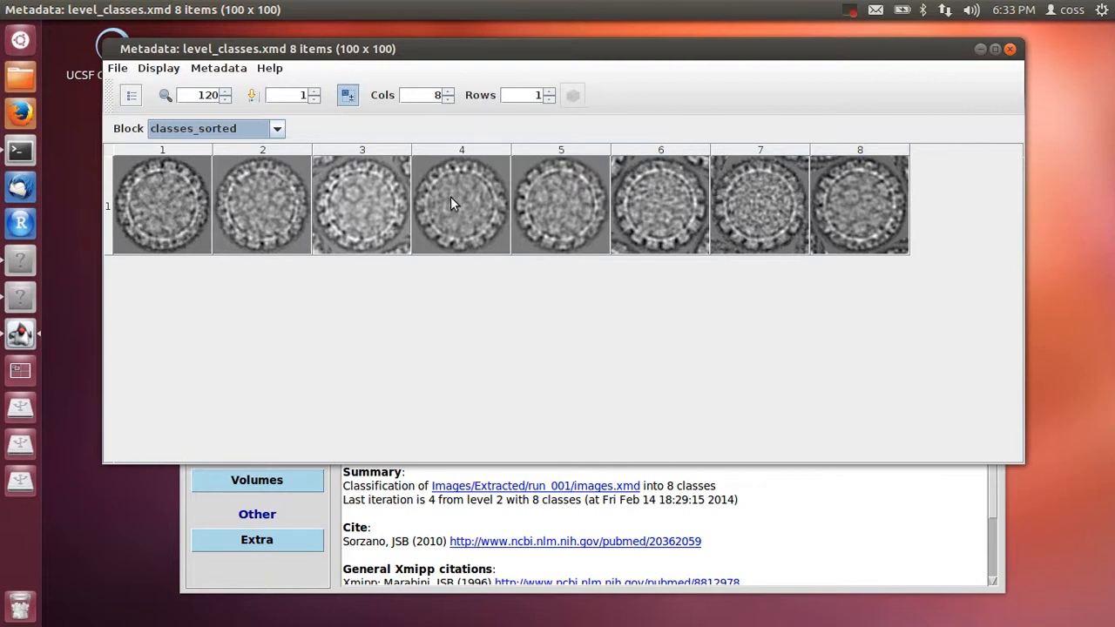
{"action": "left_click", "coordinate": [173, 206]}
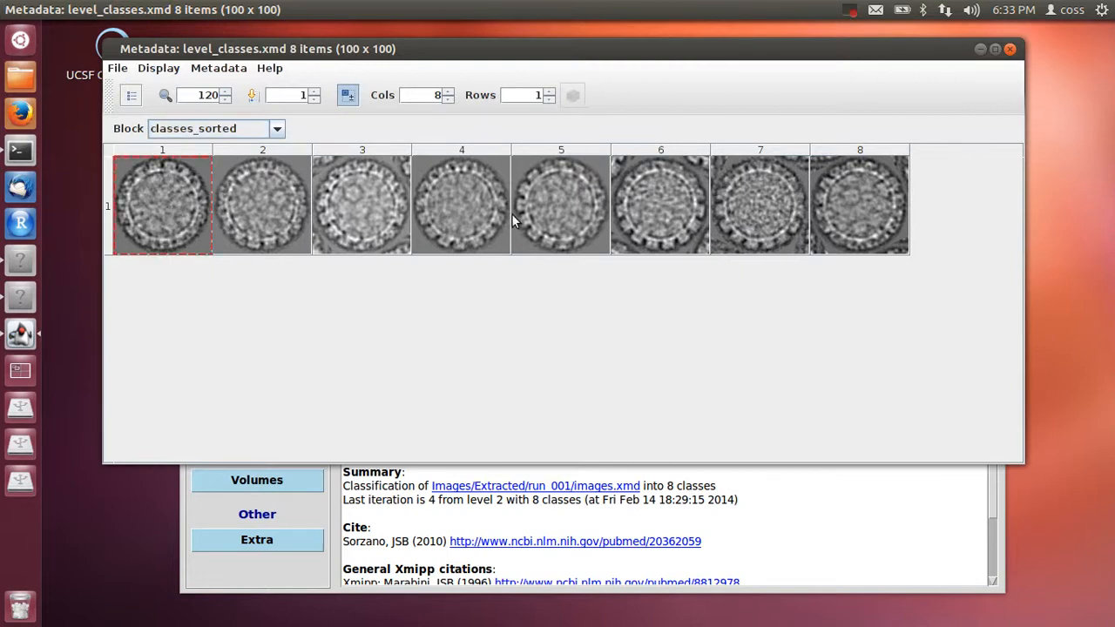
{"action": "left_click", "coordinate": [858, 215], "text": "shift"}
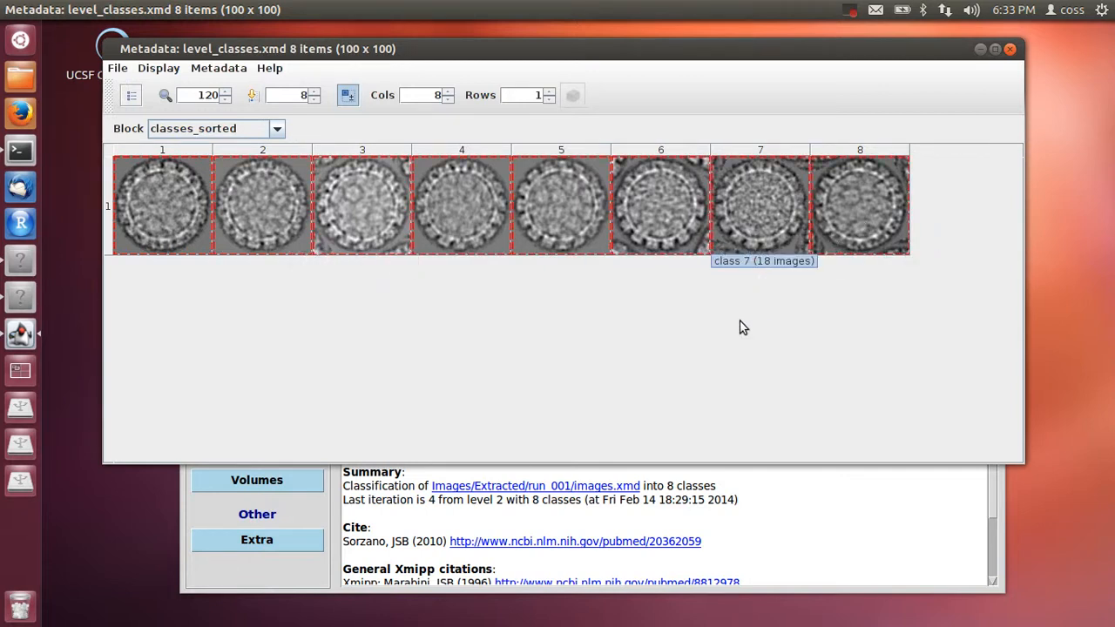
{"action": "right_click", "coordinate": [634, 229]}
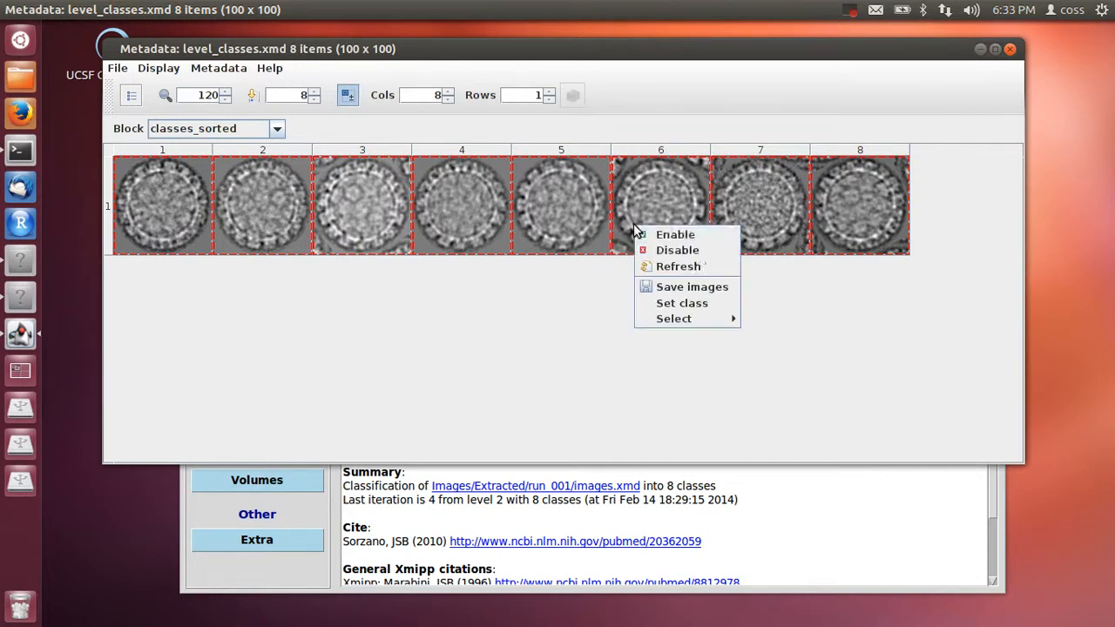
{"action": "left_click", "coordinate": [699, 292]}
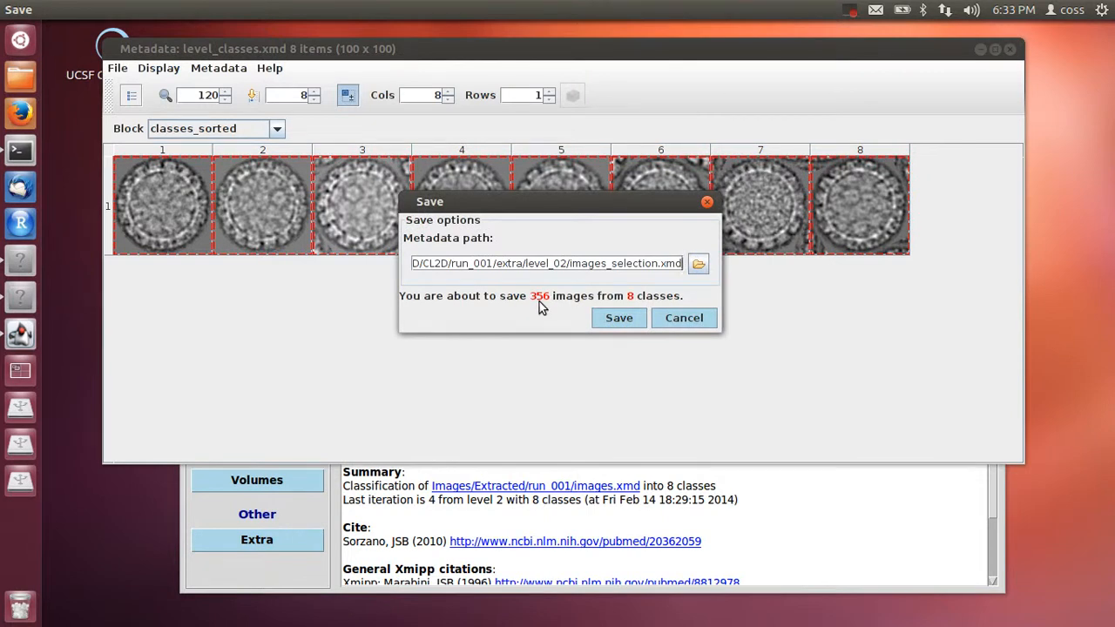
{"action": "left_click", "coordinate": [618, 318]}
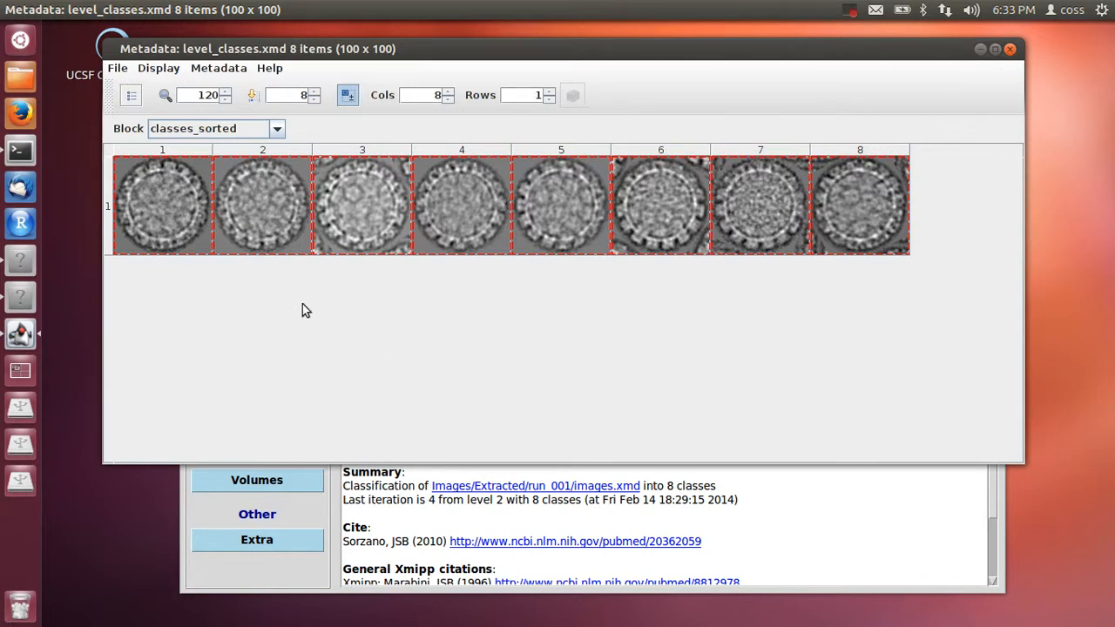
Step: Select only the second sorted class, discarding the previous selection, and open its images
{"action": "left_click", "coordinate": [263, 219]}
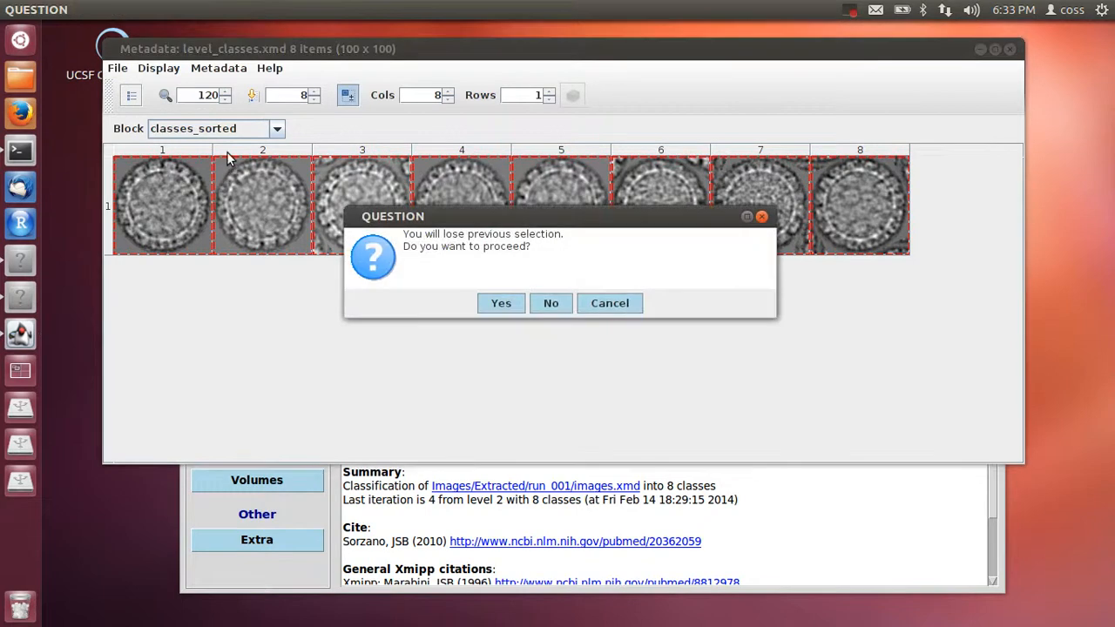
{"action": "left_click", "coordinate": [523, 309]}
{"action": "left_click", "coordinate": [225, 130]}
{"action": "scroll", "coordinate": [235, 244], "scroll_direction": "up", "scroll_amount": 1}
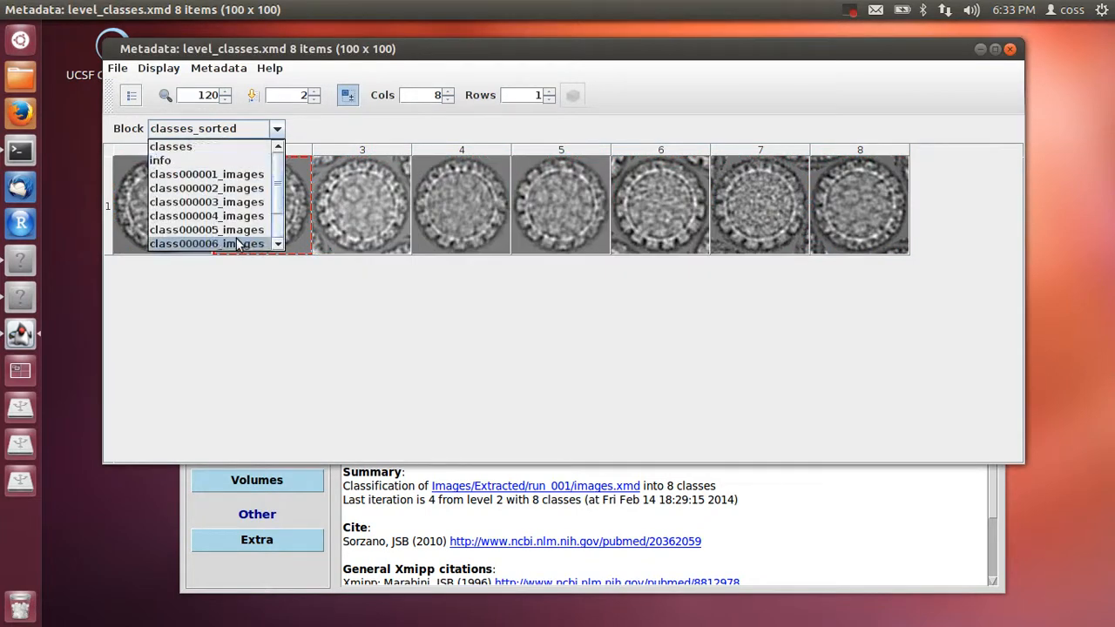
{"action": "left_click", "coordinate": [319, 333]}
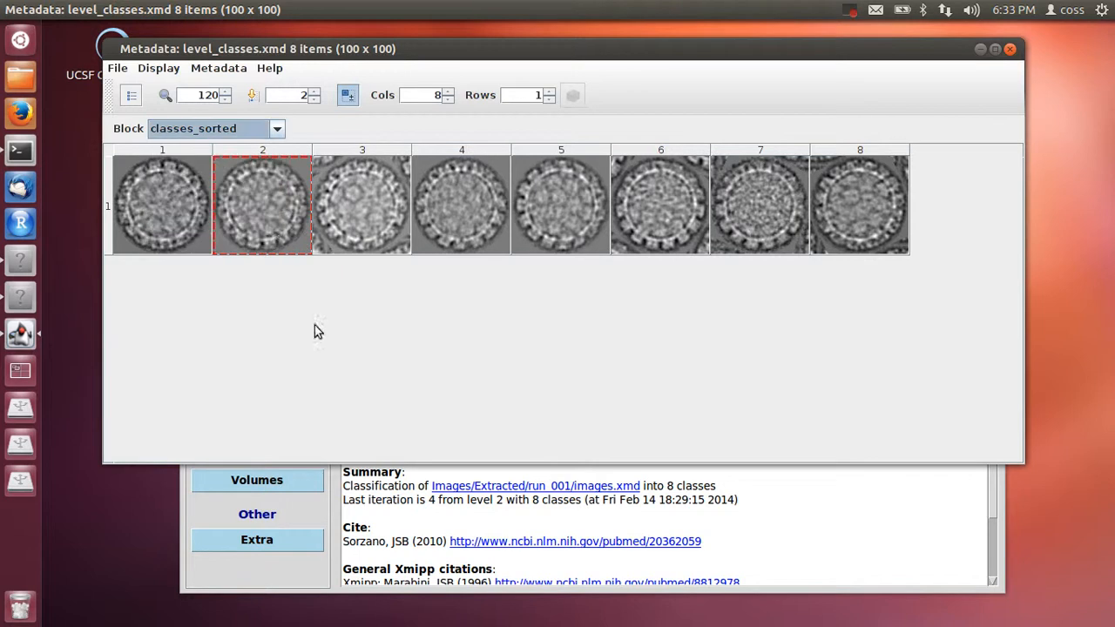
{"action": "right_click", "coordinate": [268, 214]}
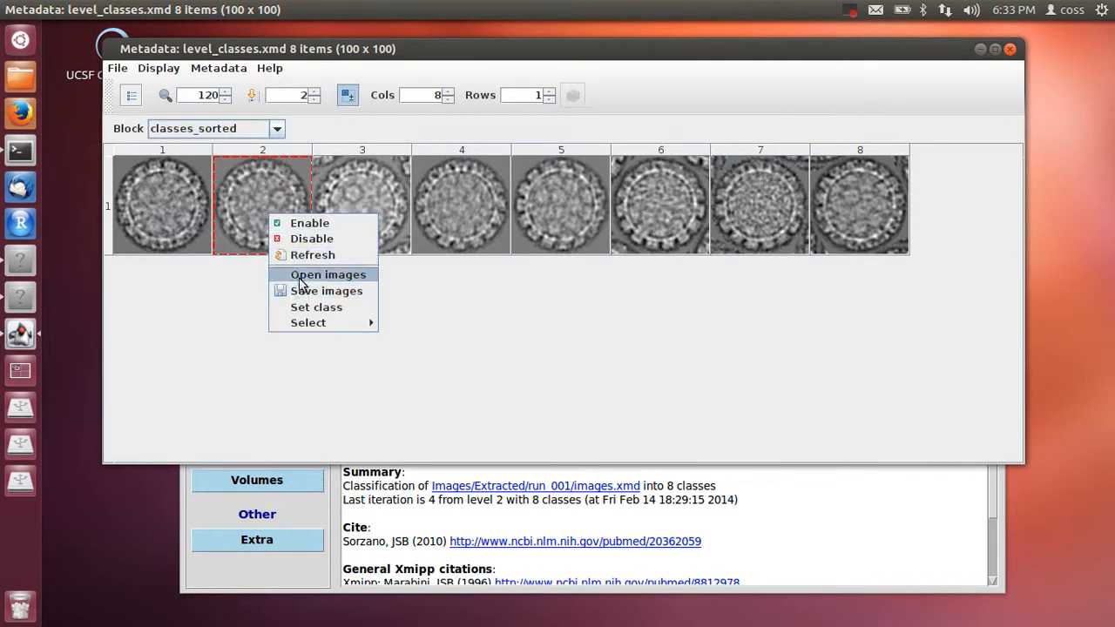
{"action": "left_click", "coordinate": [336, 276]}
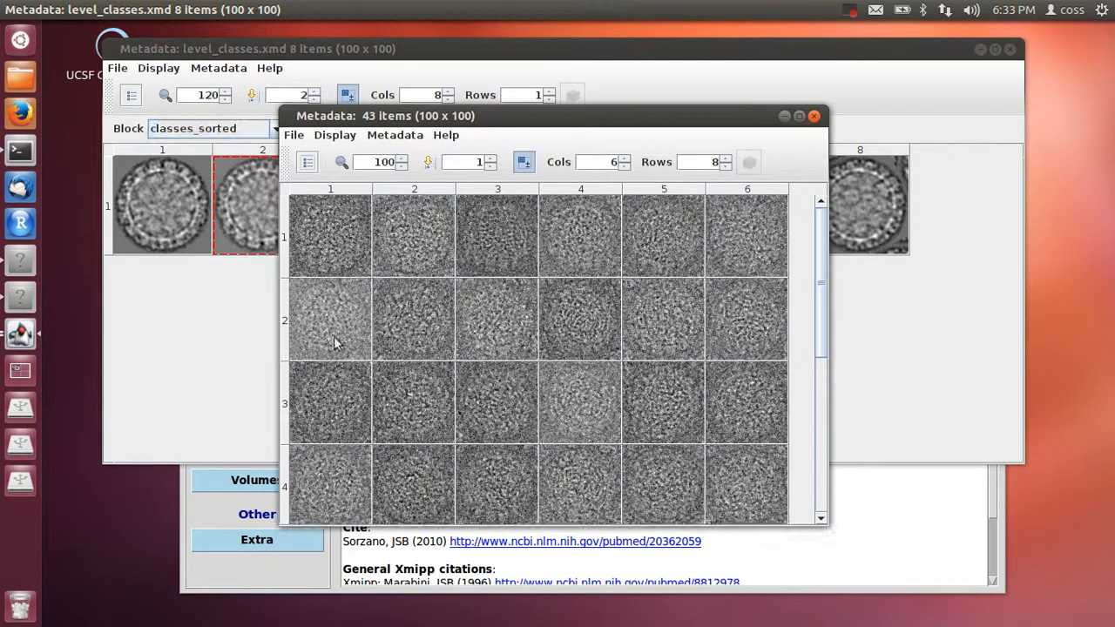
Step: Compute the average and standard deviation images of the opened class, compare them side by side, and close both
{"action": "left_click_drag", "start_coordinate": [442, 116], "coordinate": [468, 87]}
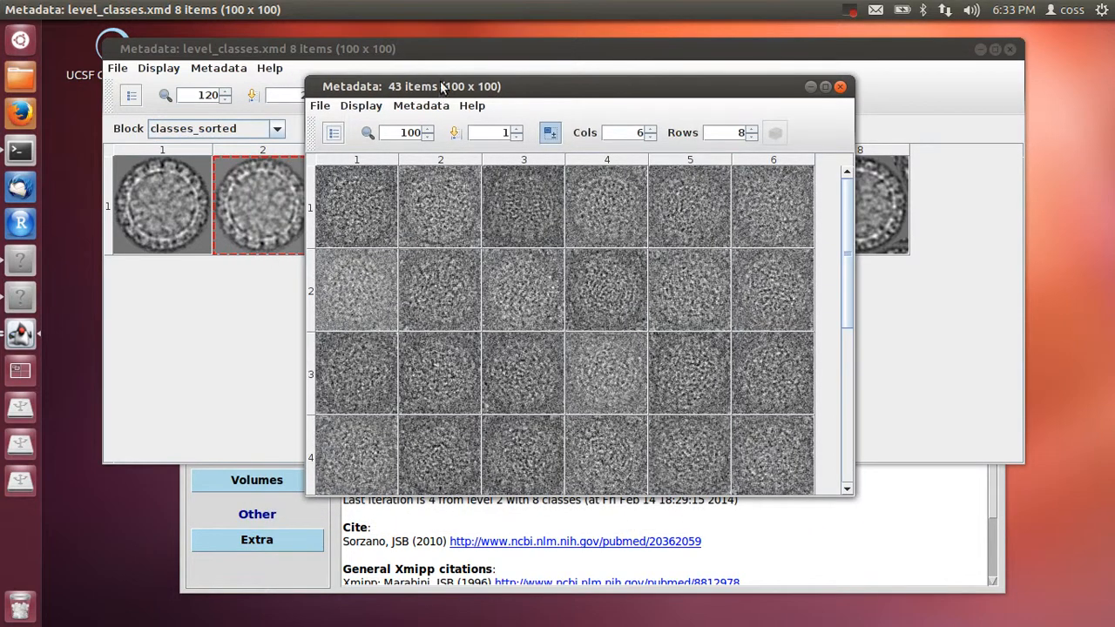
{"action": "left_click", "coordinate": [431, 105]}
{"action": "mouse_move", "coordinate": [446, 119]}
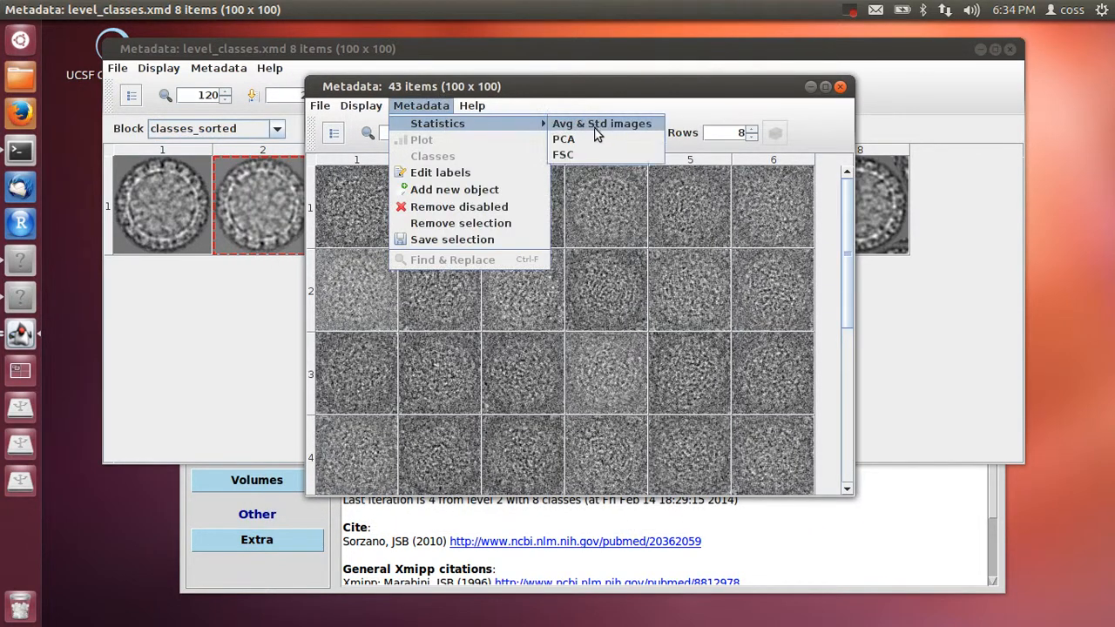
{"action": "left_click", "coordinate": [599, 124]}
{"action": "left_click_drag", "start_coordinate": [675, 226], "coordinate": [802, 229]}
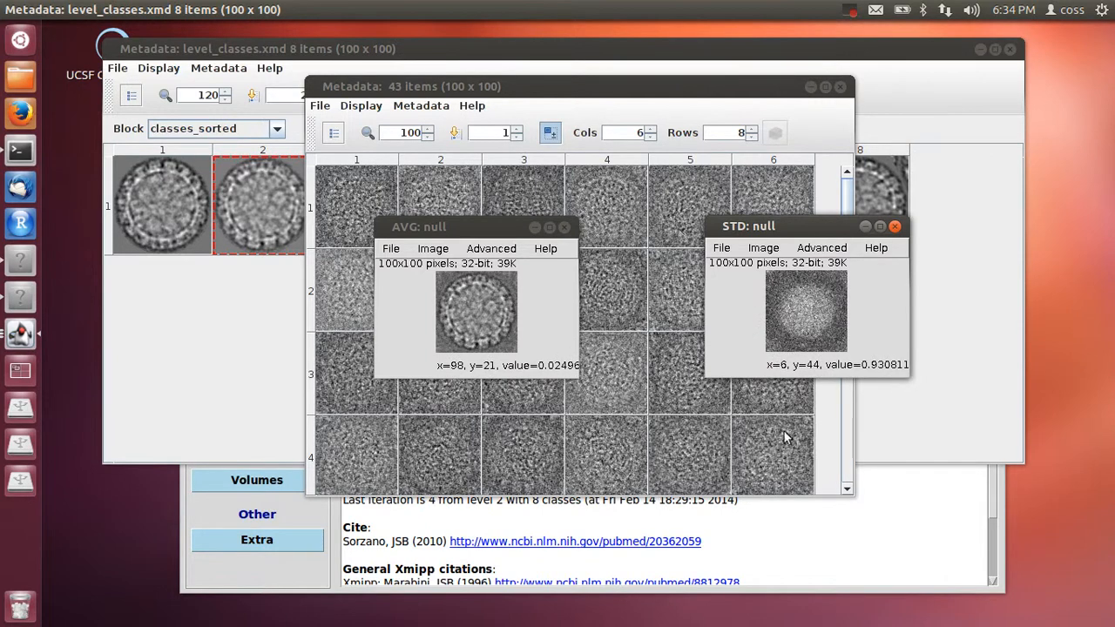
{"action": "left_click", "coordinate": [894, 226]}
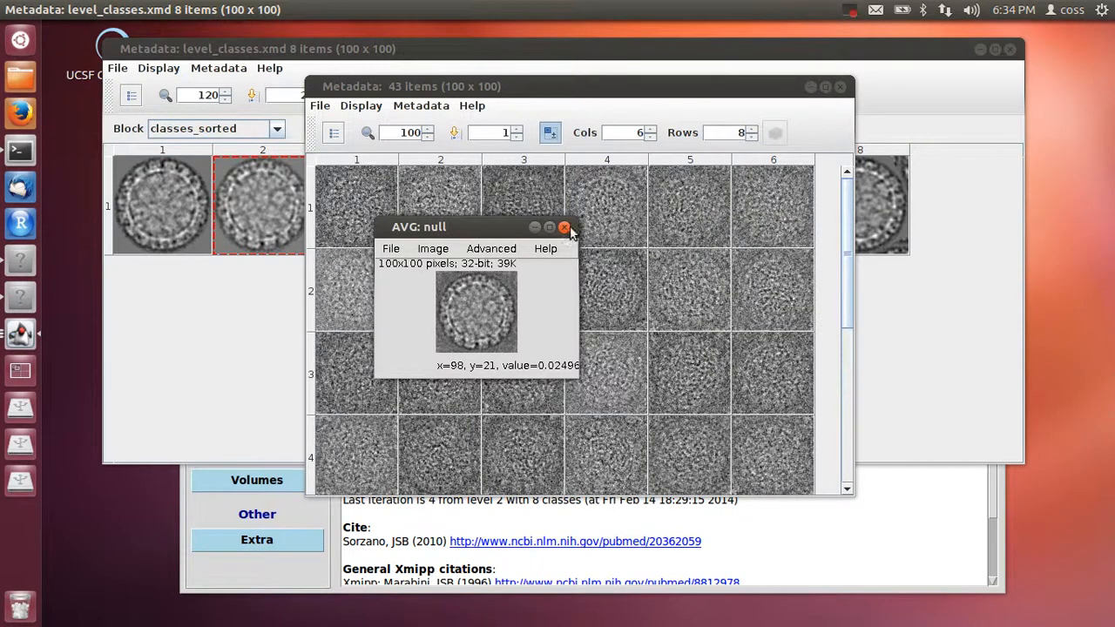
{"action": "left_click", "coordinate": [565, 227]}
Step: Compute the PCA of the opened class's images and place the result beside the image gallery
{"action": "left_click", "coordinate": [371, 110]}
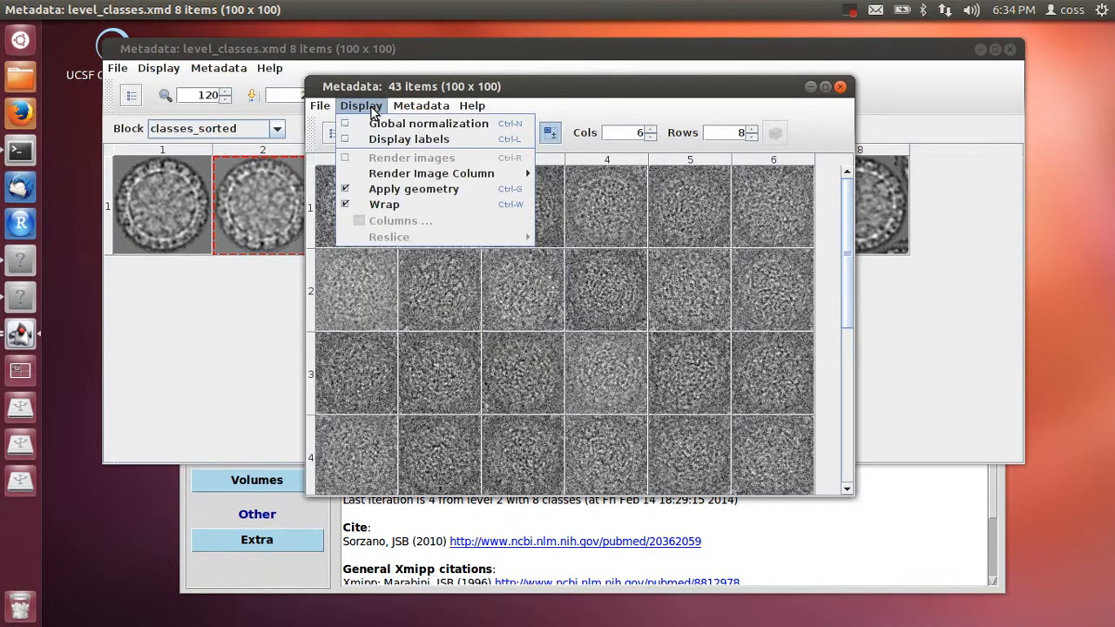
{"action": "mouse_move", "coordinate": [409, 106]}
{"action": "mouse_move", "coordinate": [436, 127]}
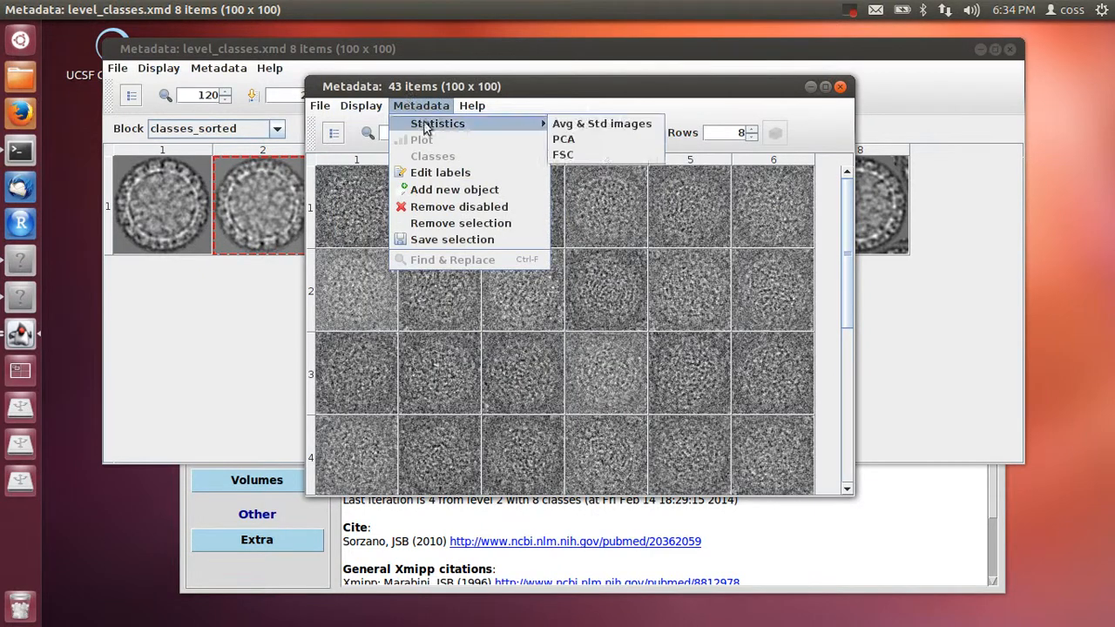
{"action": "left_click", "coordinate": [584, 137]}
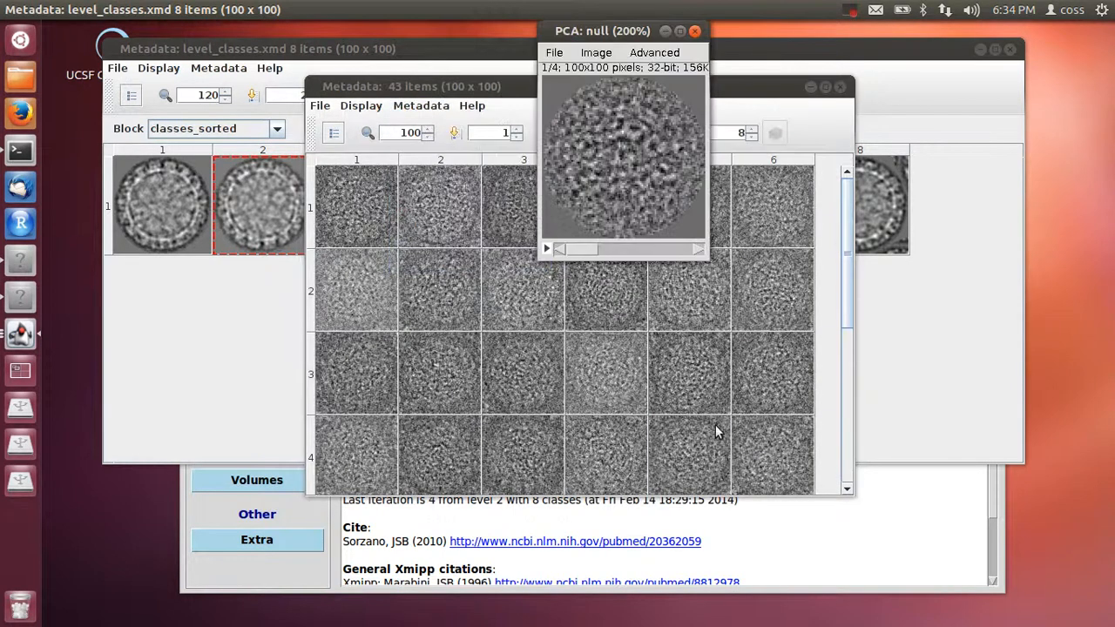
{"action": "left_click_drag", "start_coordinate": [610, 31], "coordinate": [898, 49]}
Step: Browse through all four principal component images of the class, then close the PCA result
{"action": "left_click", "coordinate": [923, 266]}
{"action": "left_click", "coordinate": [935, 267]}
{"action": "left_click", "coordinate": [957, 267]}
{"action": "left_click_drag", "start_coordinate": [958, 267], "coordinate": [864, 270]}
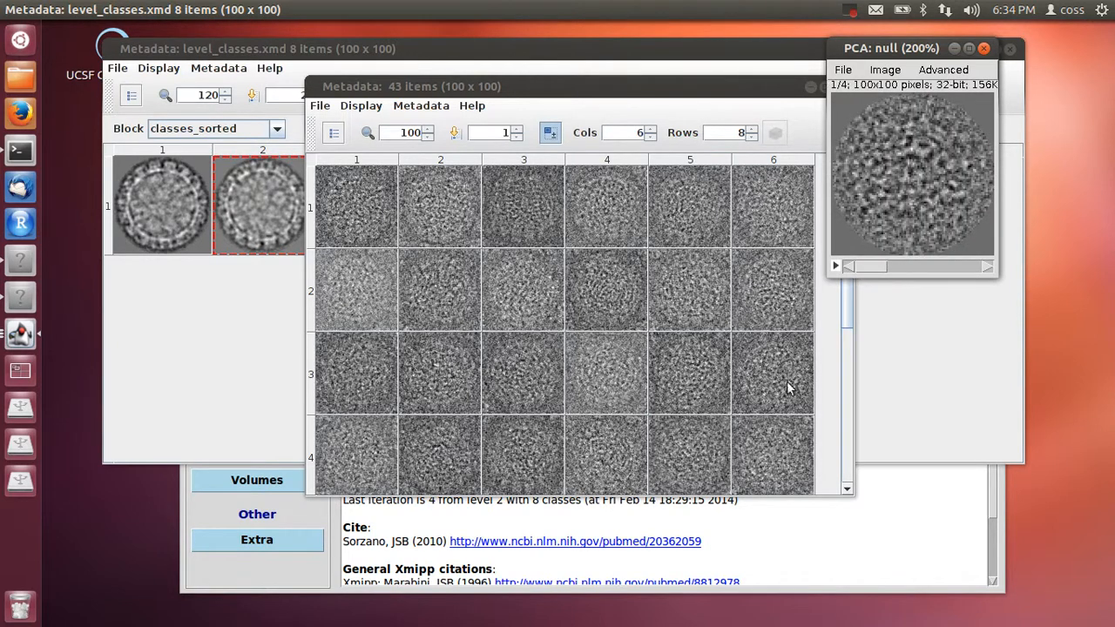
{"action": "left_click_drag", "start_coordinate": [719, 88], "coordinate": [653, 89]}
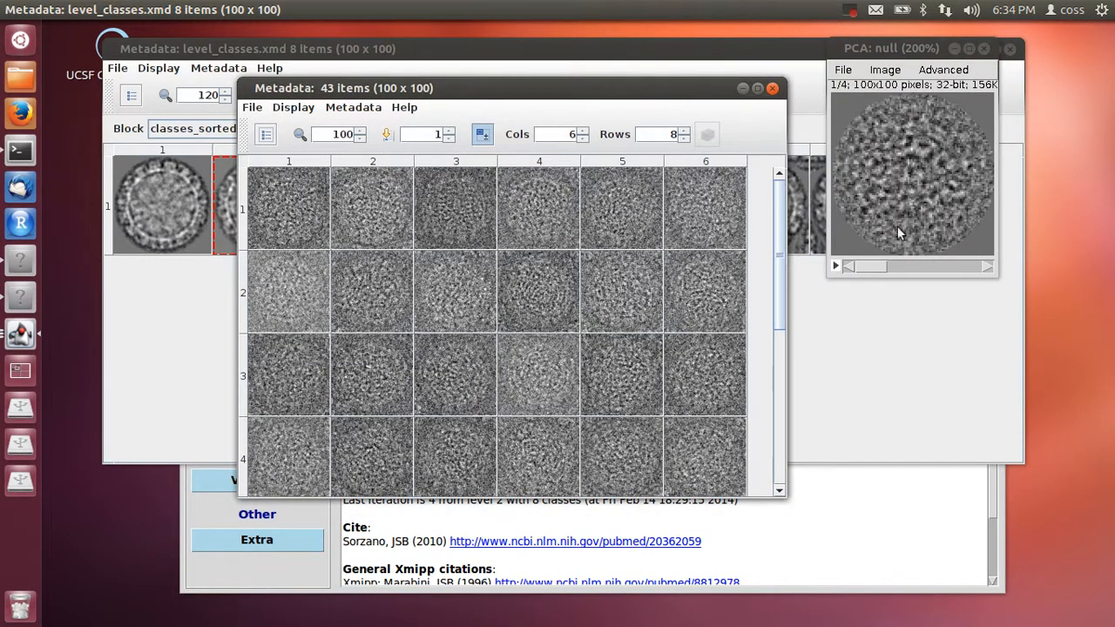
{"action": "left_click", "coordinate": [881, 268]}
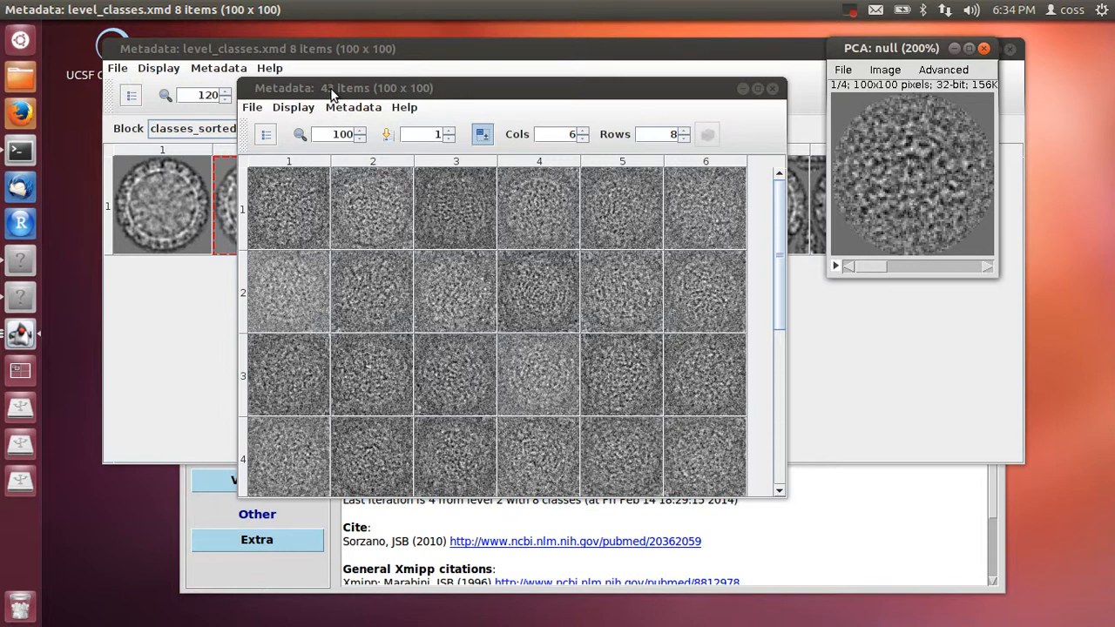
{"action": "left_click", "coordinate": [935, 264]}
{"action": "left_click", "coordinate": [972, 268]}
{"action": "left_click", "coordinate": [968, 264]}
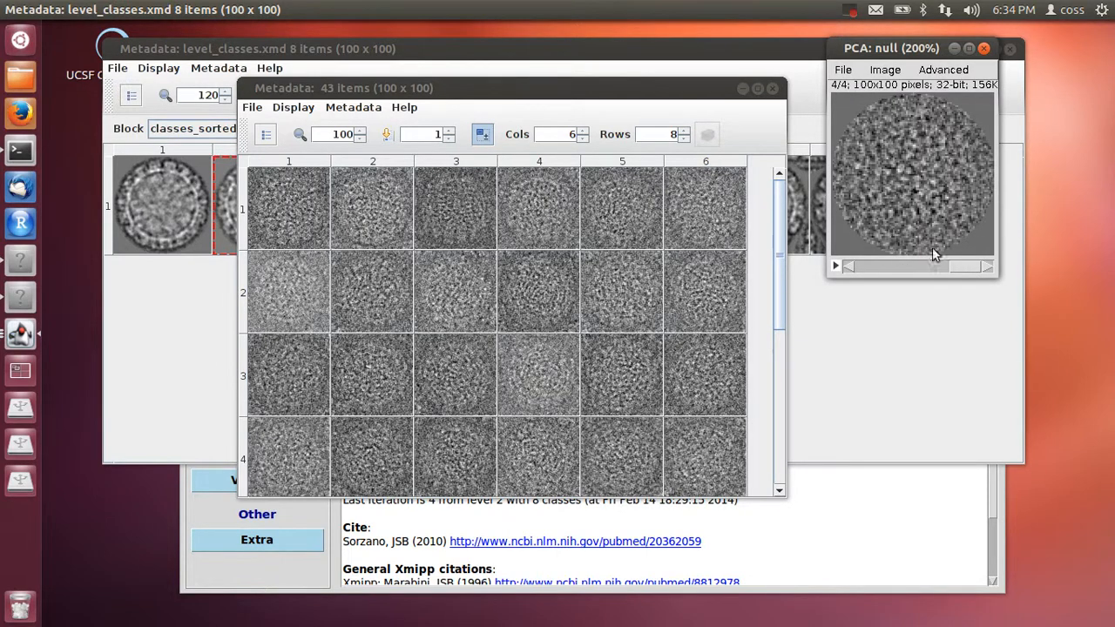
{"action": "left_click_drag", "start_coordinate": [969, 264], "coordinate": [977, 265]}
{"action": "left_click", "coordinate": [984, 48]}
Step: Start an FSC computation on the class's images and close the 43-image class gallery
{"action": "left_click", "coordinate": [364, 108]}
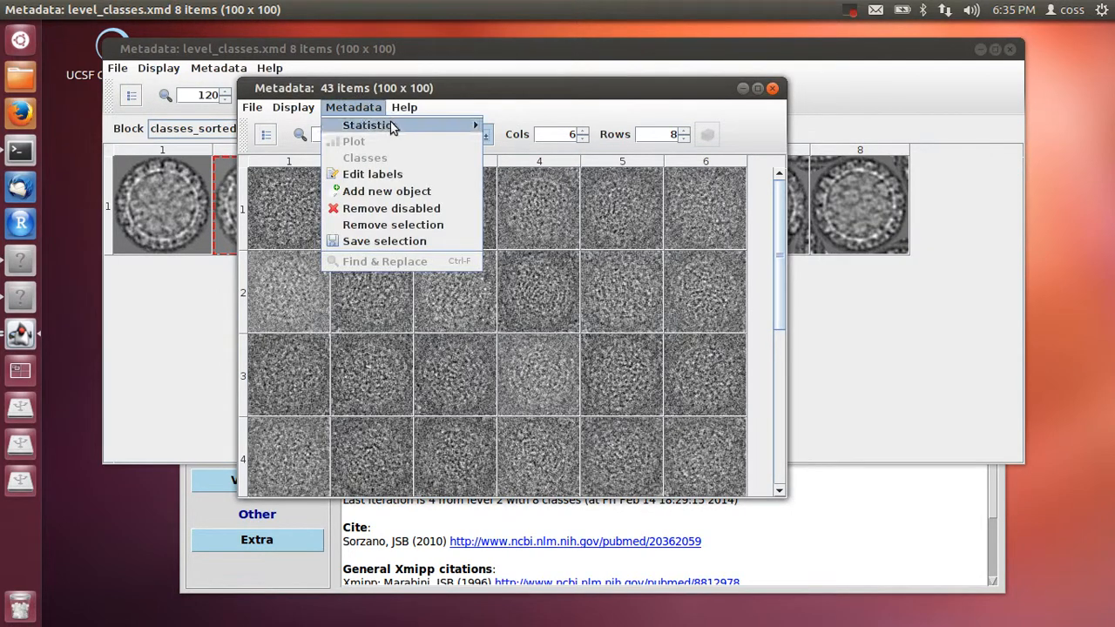
{"action": "mouse_move", "coordinate": [392, 124]}
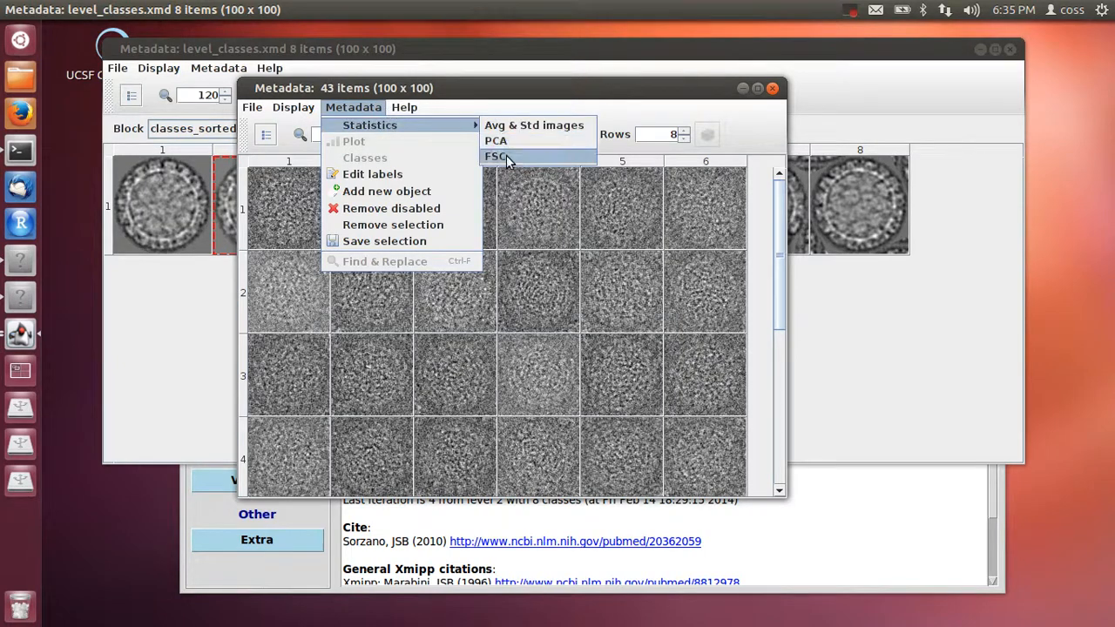
{"action": "left_click", "coordinate": [501, 155]}
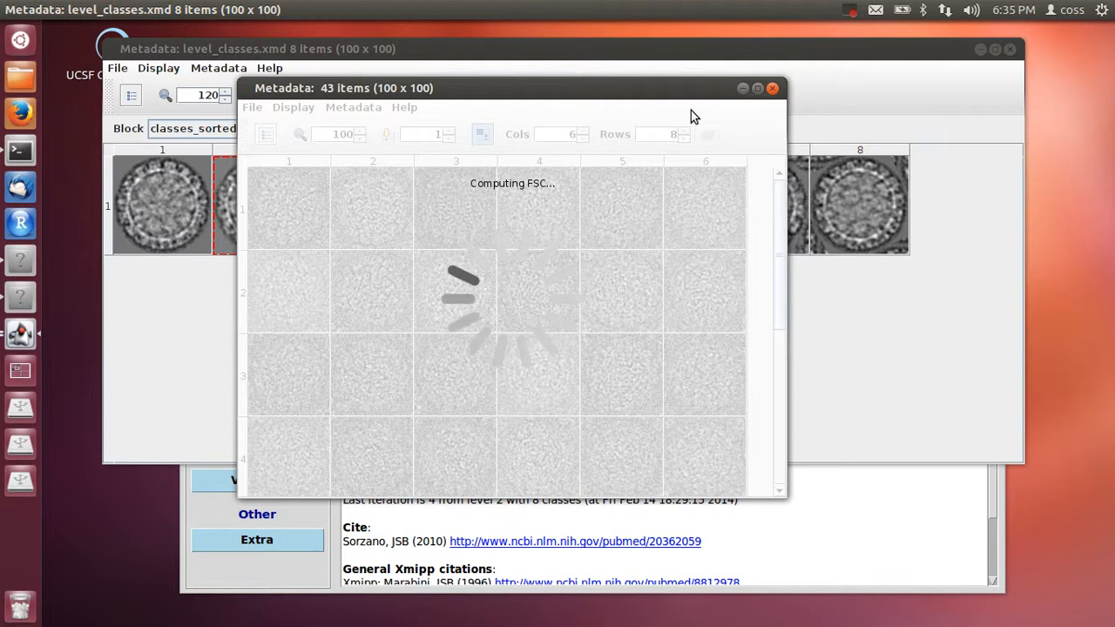
{"action": "left_click_drag", "start_coordinate": [612, 87], "coordinate": [825, 96]}
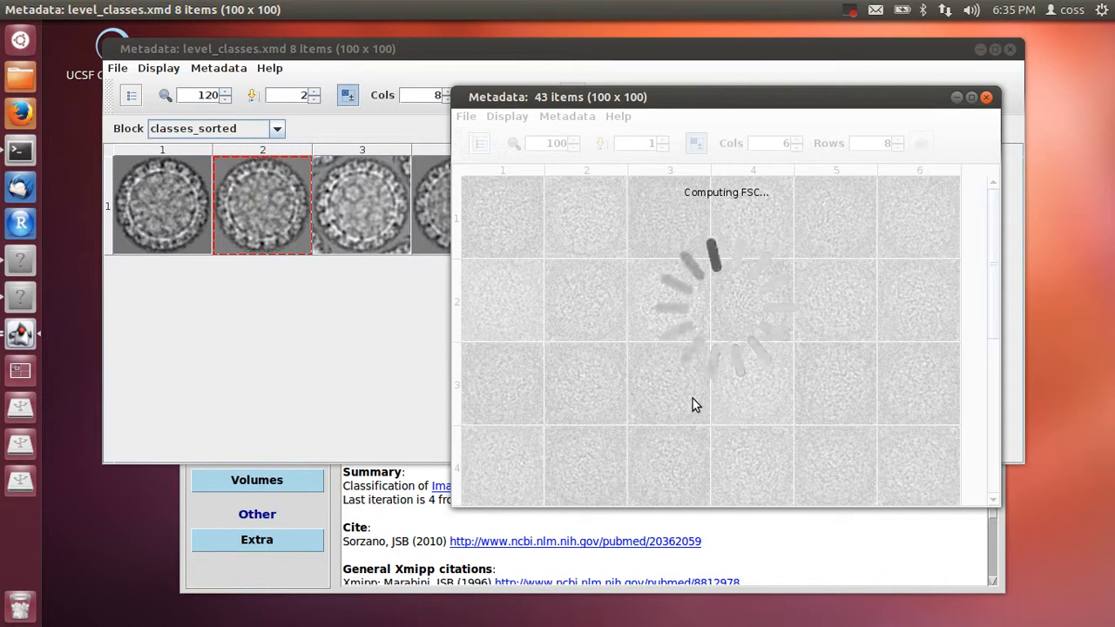
{"action": "left_click", "coordinate": [987, 98]}
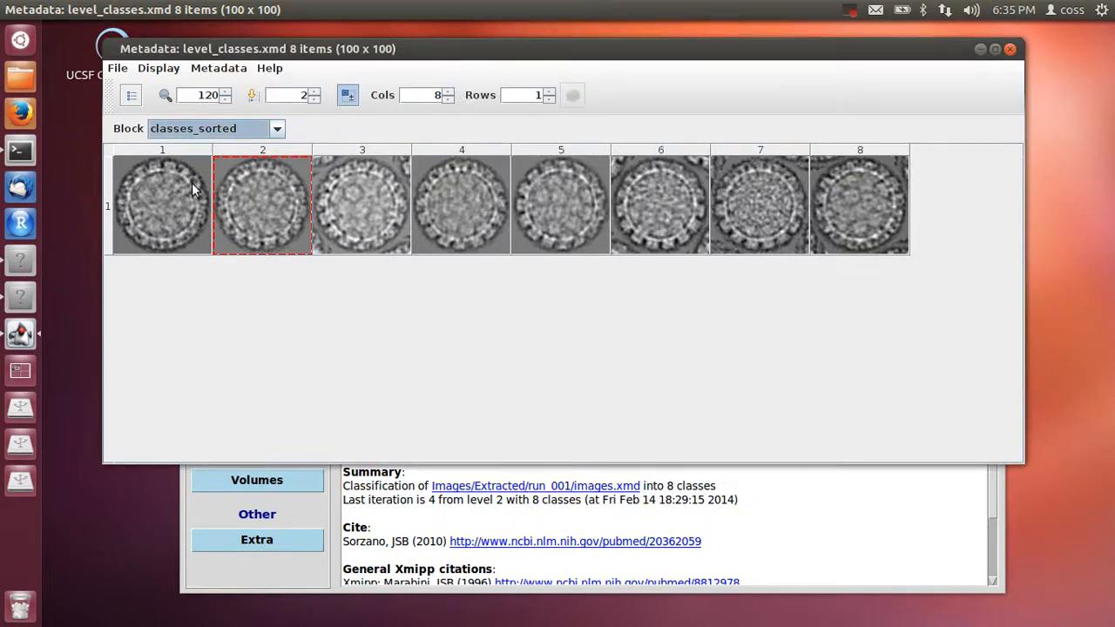
Step: Select the first sorted class, compare it with the eighth, and close the class gallery and the CL2D visualization dialog
{"action": "left_click", "coordinate": [219, 68]}
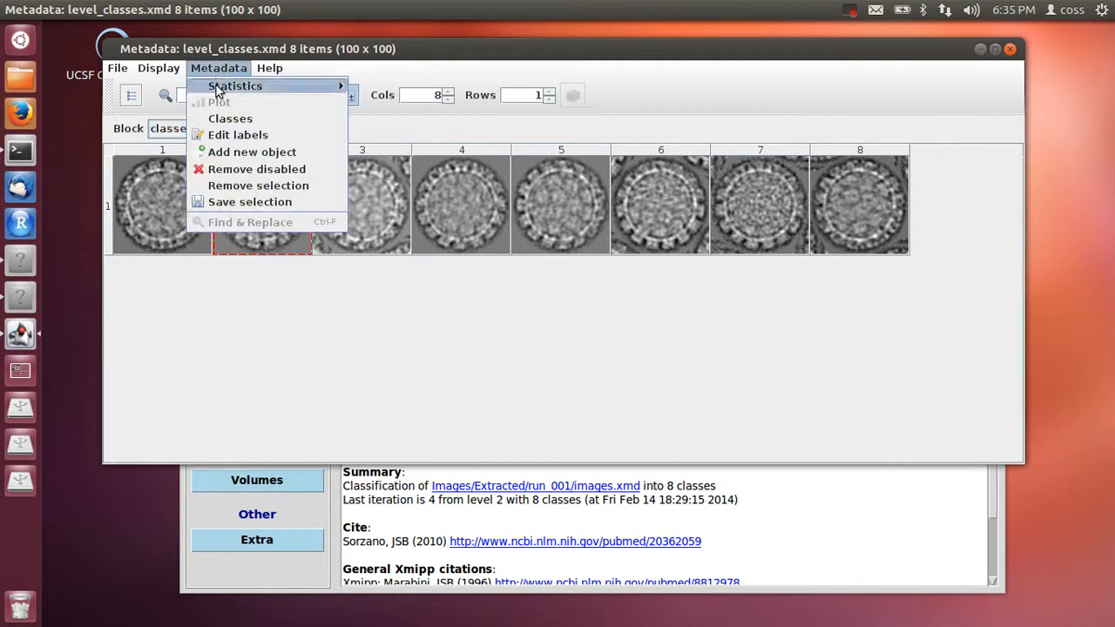
{"action": "left_click", "coordinate": [380, 380]}
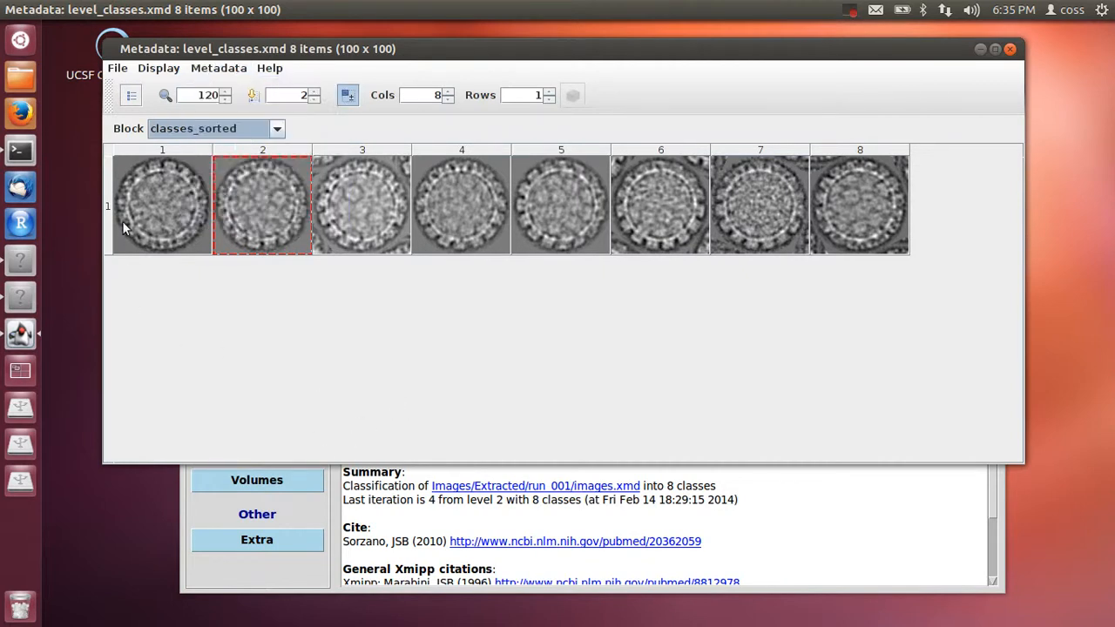
{"action": "left_click", "coordinate": [159, 193]}
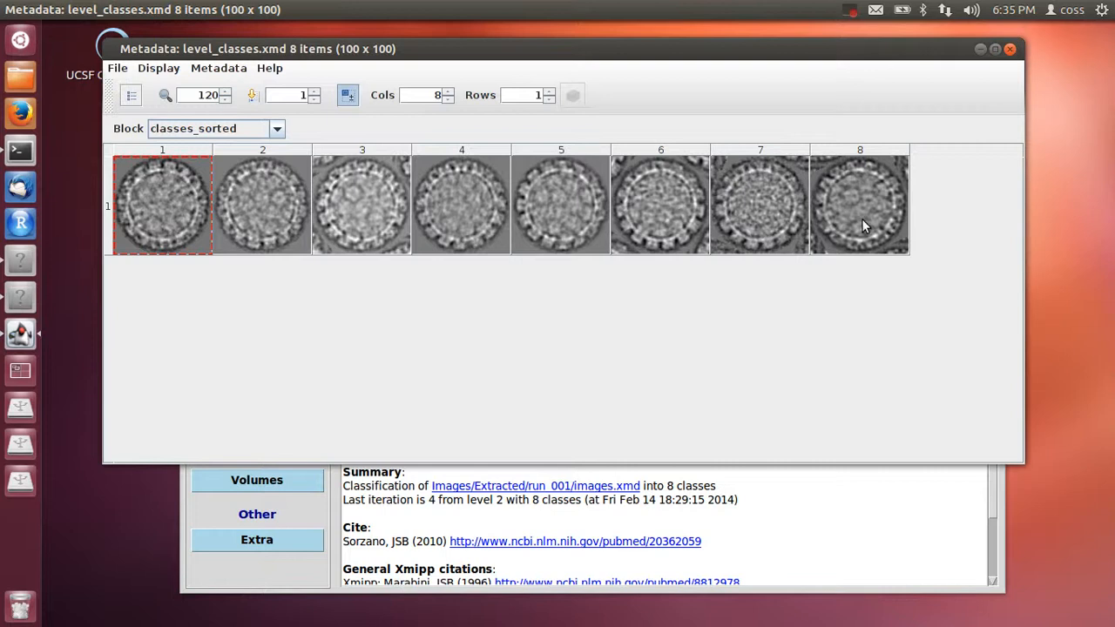
{"action": "mouse_move", "coordinate": [857, 224]}
{"action": "left_click", "coordinate": [1010, 51]}
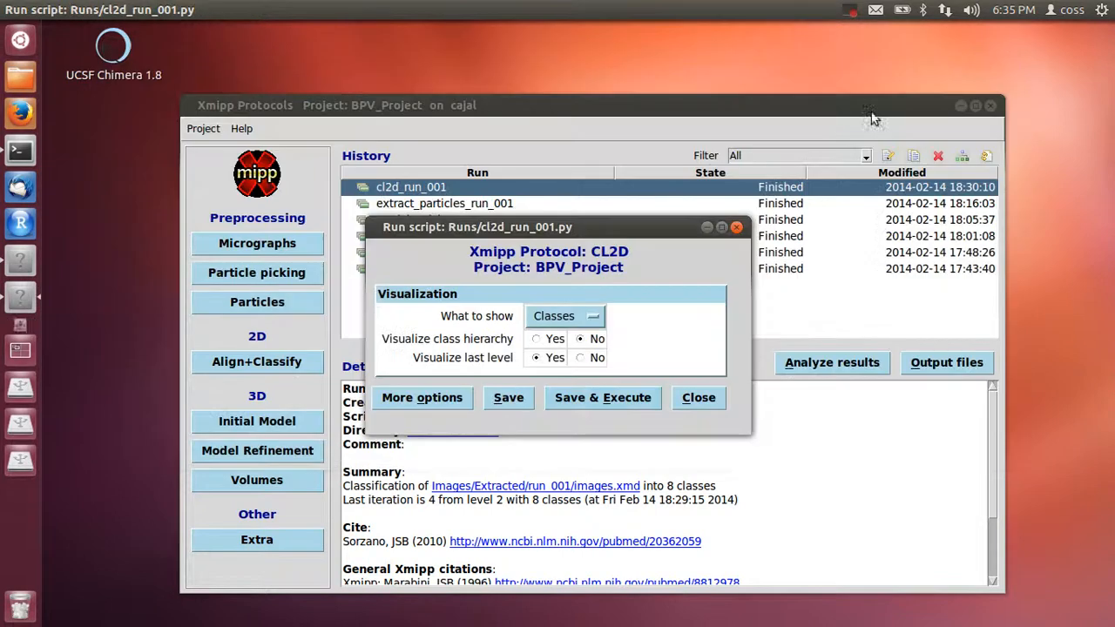
{"action": "left_click", "coordinate": [699, 398]}
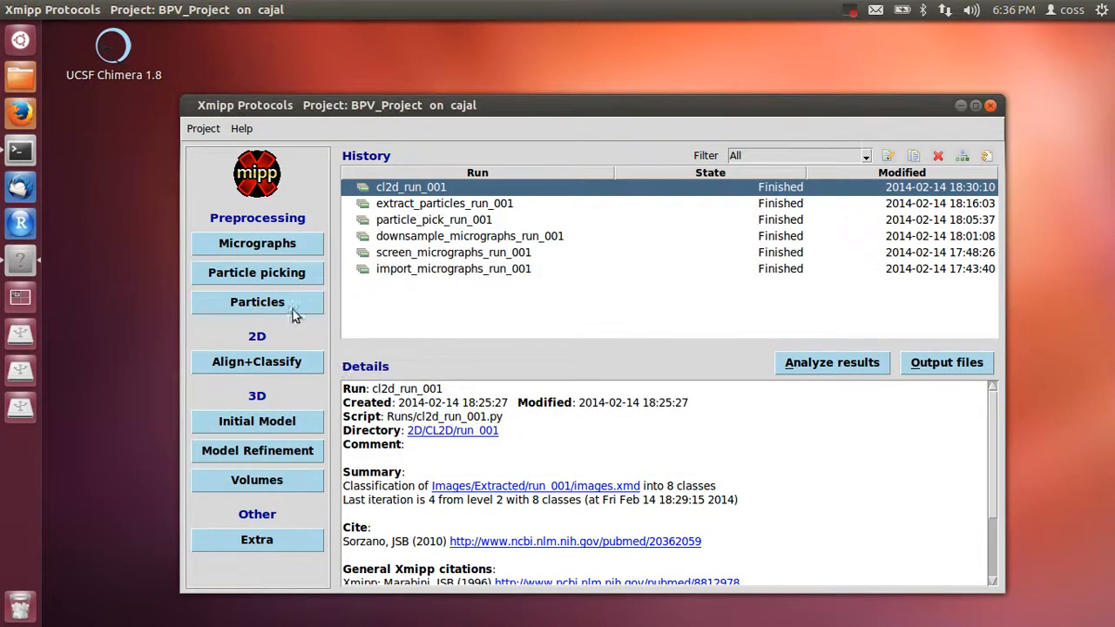
{"action": "left_click", "coordinate": [302, 367]}
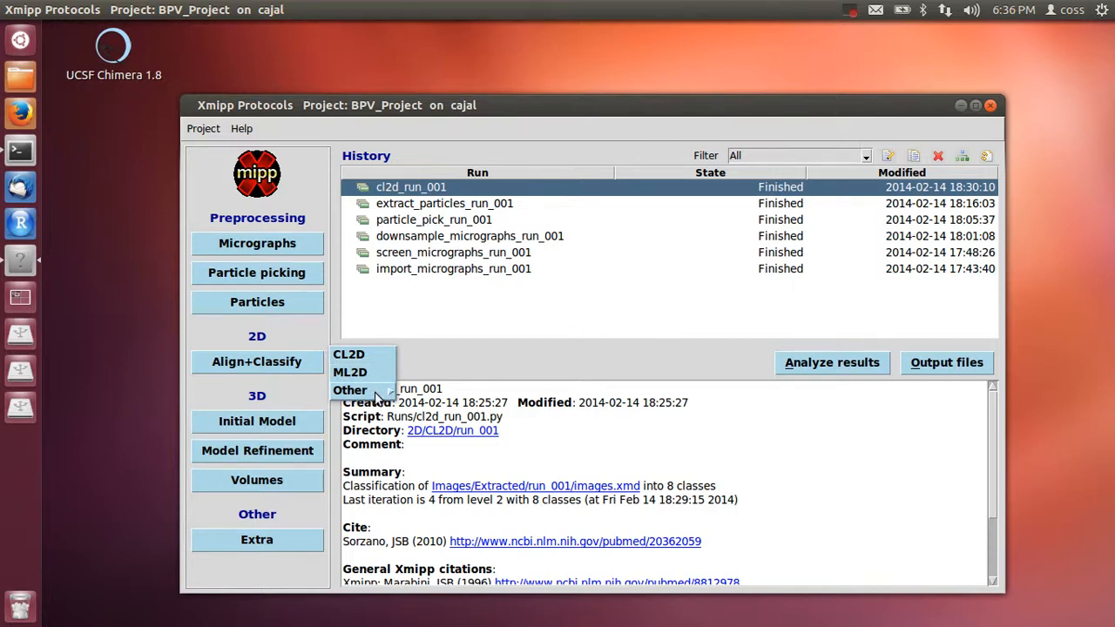
{"action": "mouse_move", "coordinate": [376, 397]}
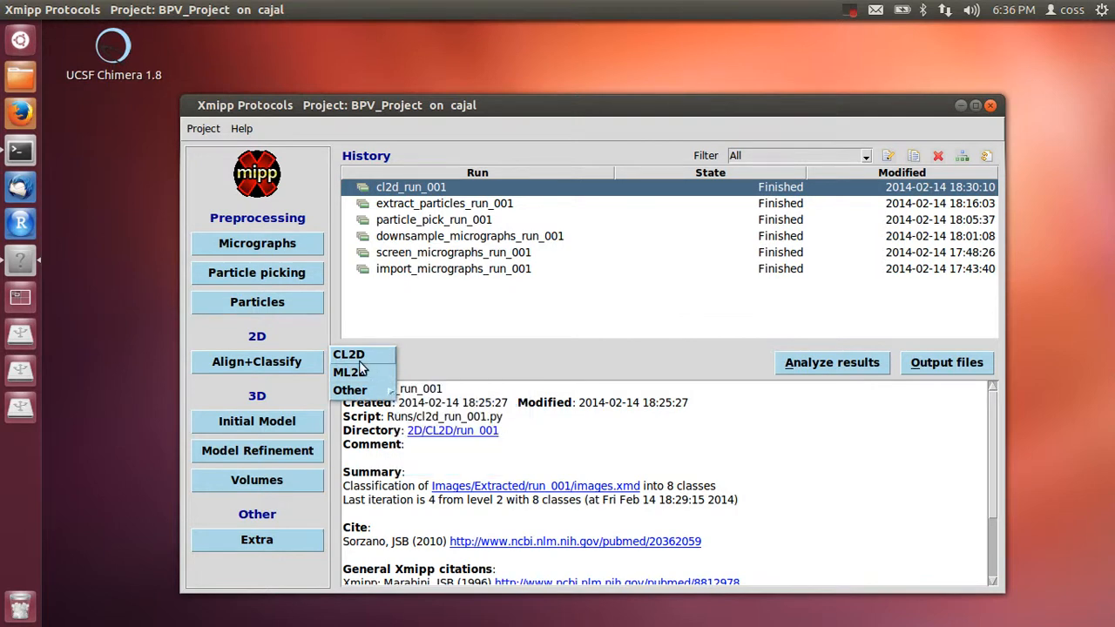
{"action": "left_click", "coordinate": [531, 360]}
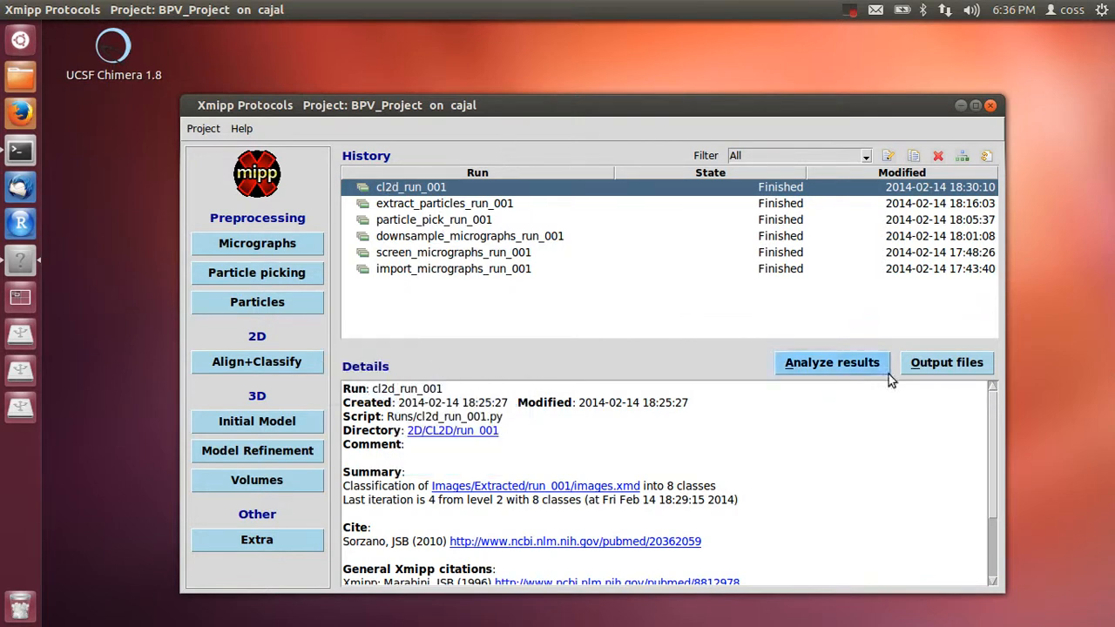
Step: Analyze the results of cl2d_run_001, displaying the Class Cores of the last level, and move their gallery aside
{"action": "left_click", "coordinate": [860, 363]}
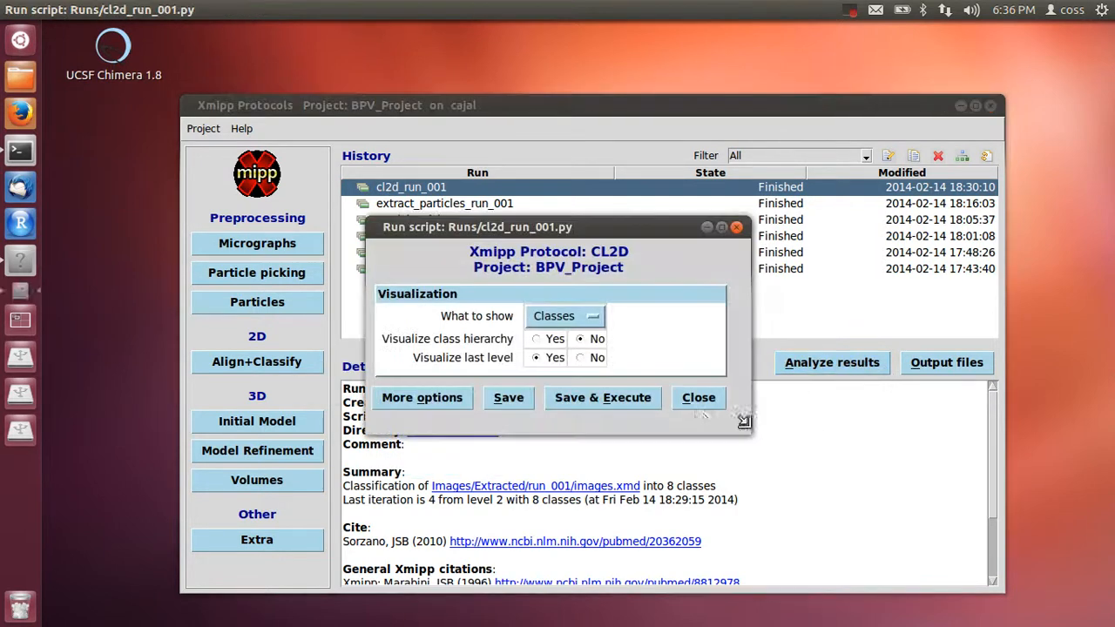
{"action": "left_click", "coordinate": [568, 319]}
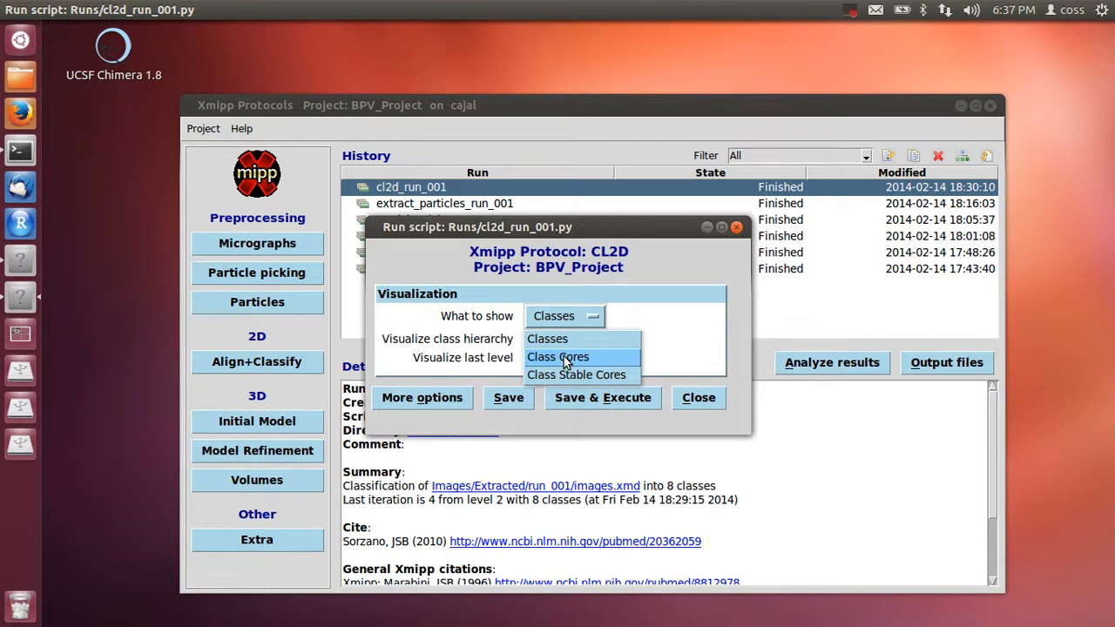
{"action": "left_click", "coordinate": [563, 356]}
{"action": "left_click", "coordinate": [605, 402]}
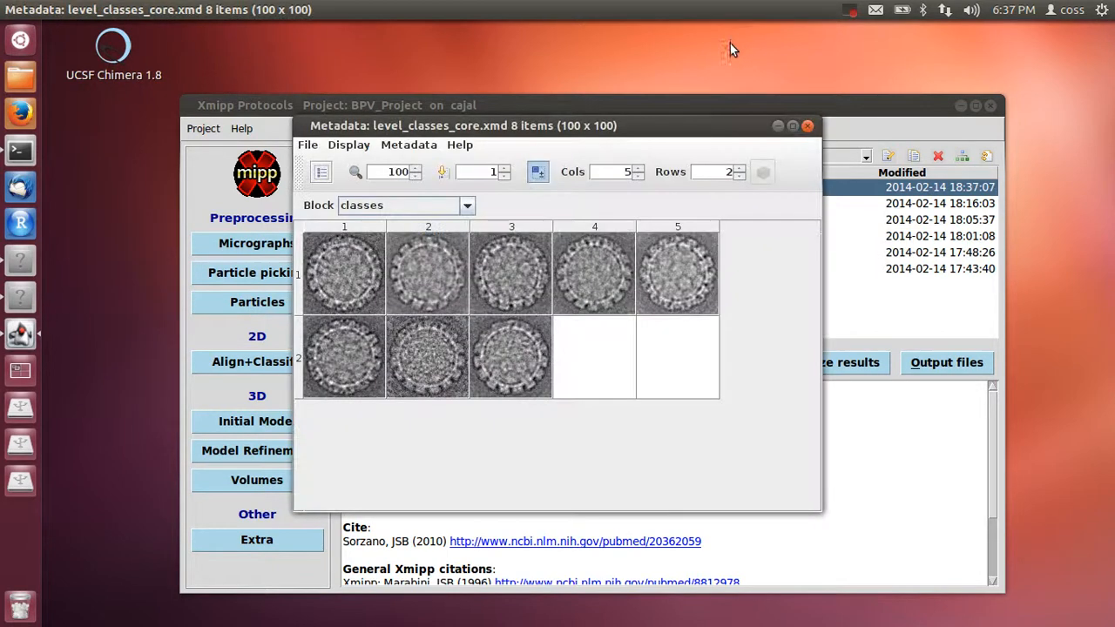
{"action": "left_click_drag", "start_coordinate": [609, 128], "coordinate": [420, 79]}
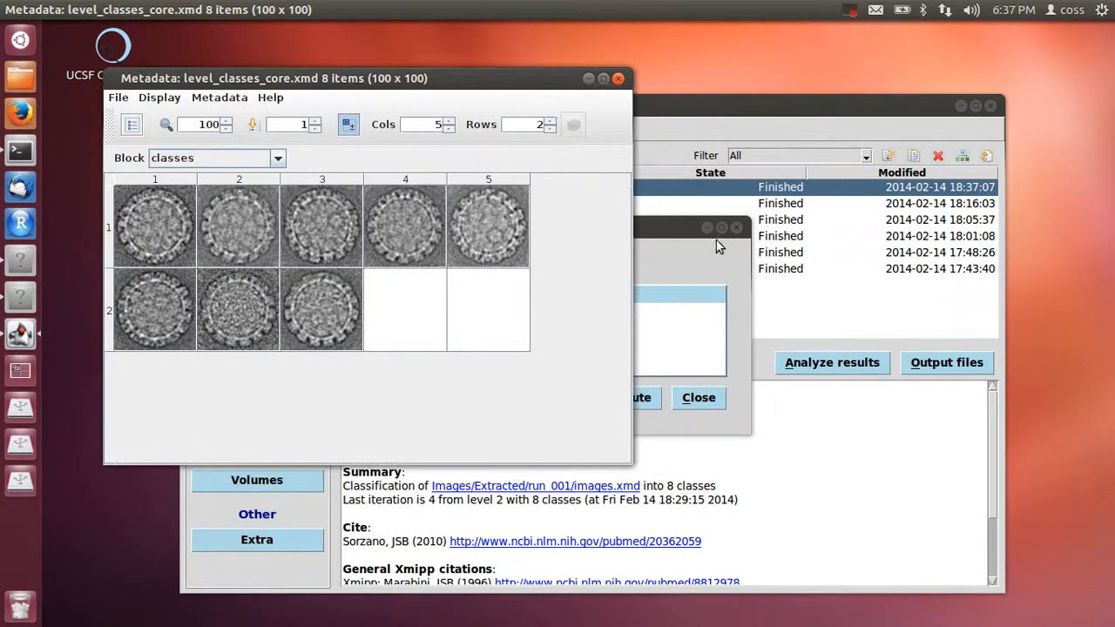
Step: Display the regular Classes of the last level as well and place their gallery beside the class cores
{"action": "left_click", "coordinate": [688, 242]}
{"action": "left_click", "coordinate": [601, 316]}
{"action": "left_click", "coordinate": [580, 343]}
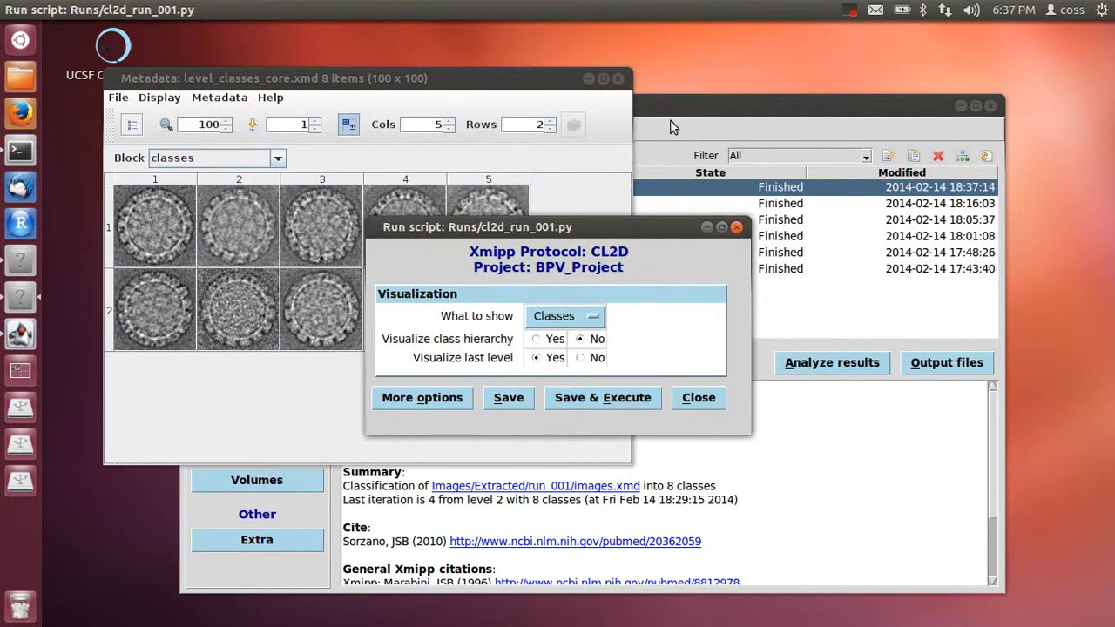
{"action": "left_click_drag", "start_coordinate": [582, 122], "coordinate": [839, 72]}
Step: Compare the class averages and the image counts of class 7 between the two galleries, then close both
{"action": "left_click", "coordinate": [490, 105]}
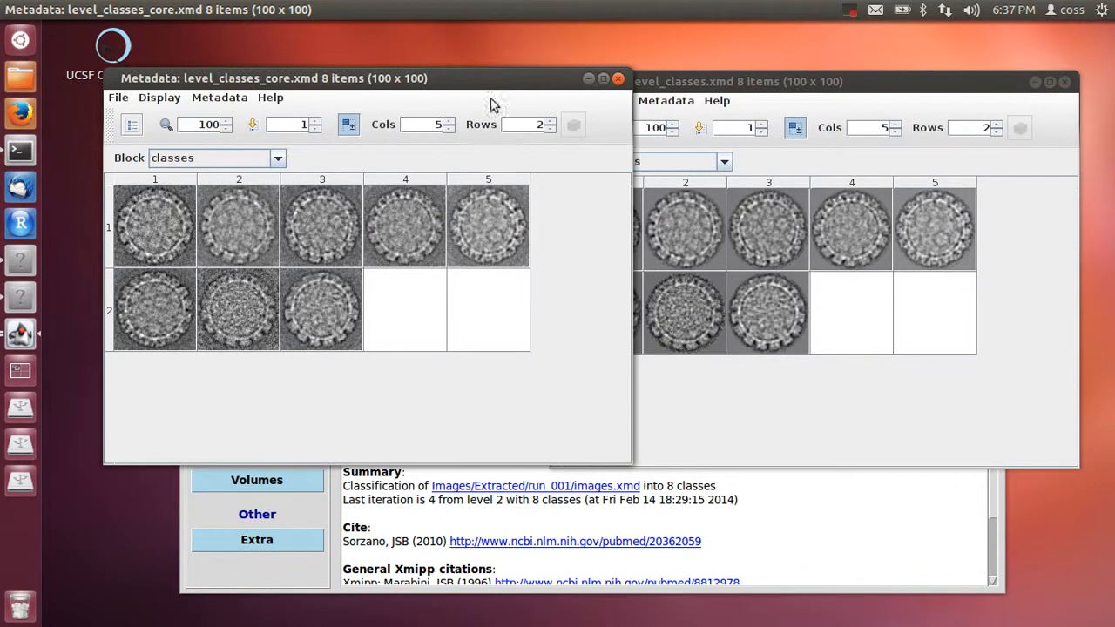
{"action": "left_click", "coordinate": [803, 103]}
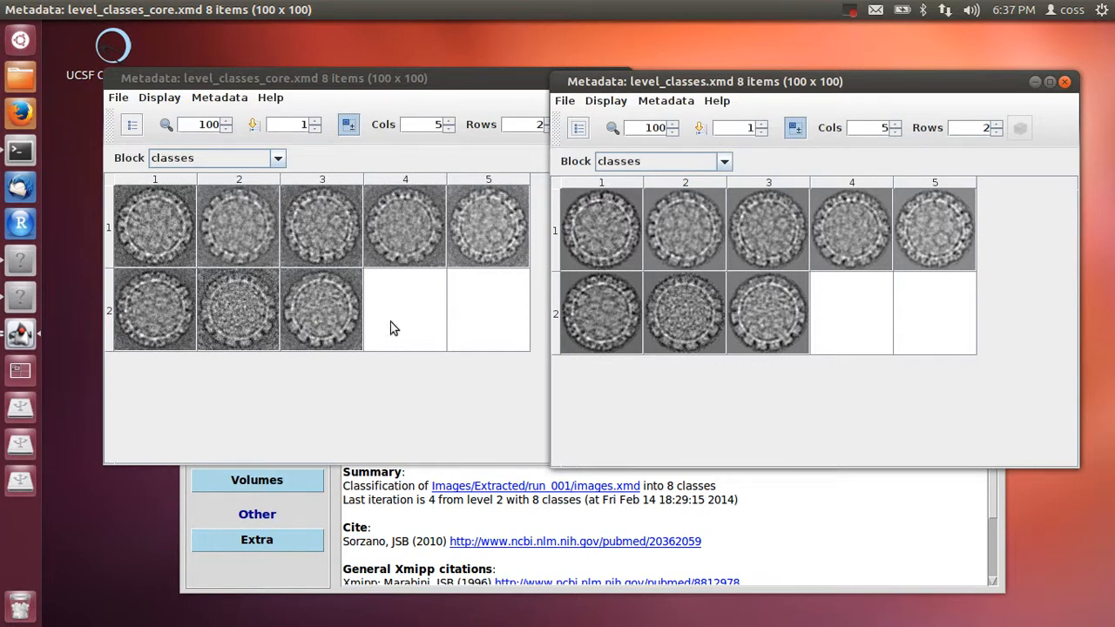
{"action": "mouse_move", "coordinate": [695, 340]}
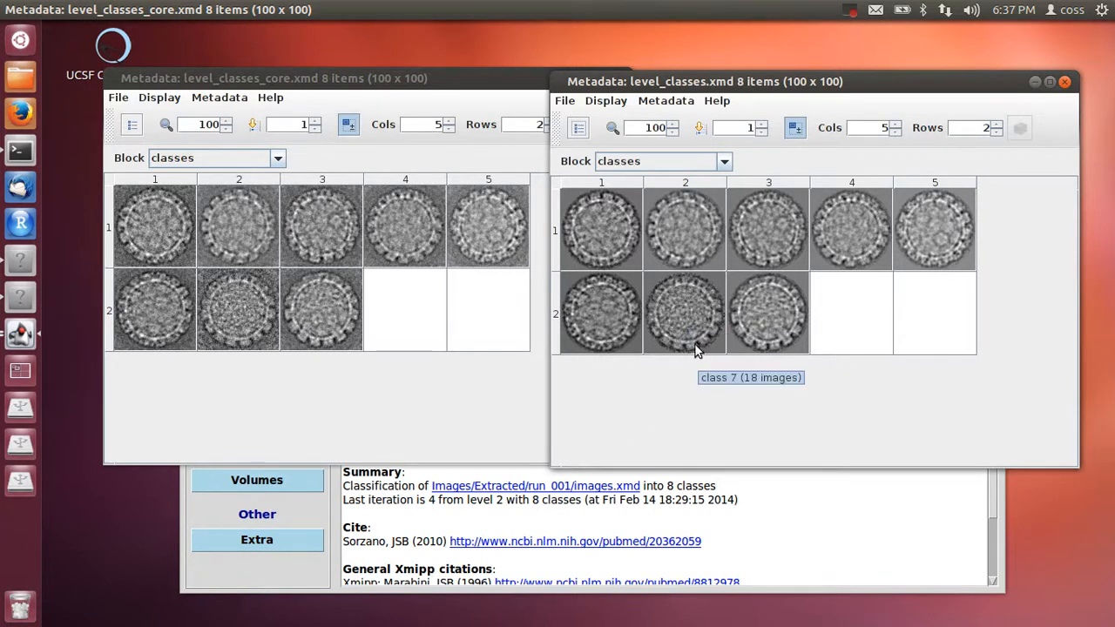
{"action": "left_click", "coordinate": [398, 415]}
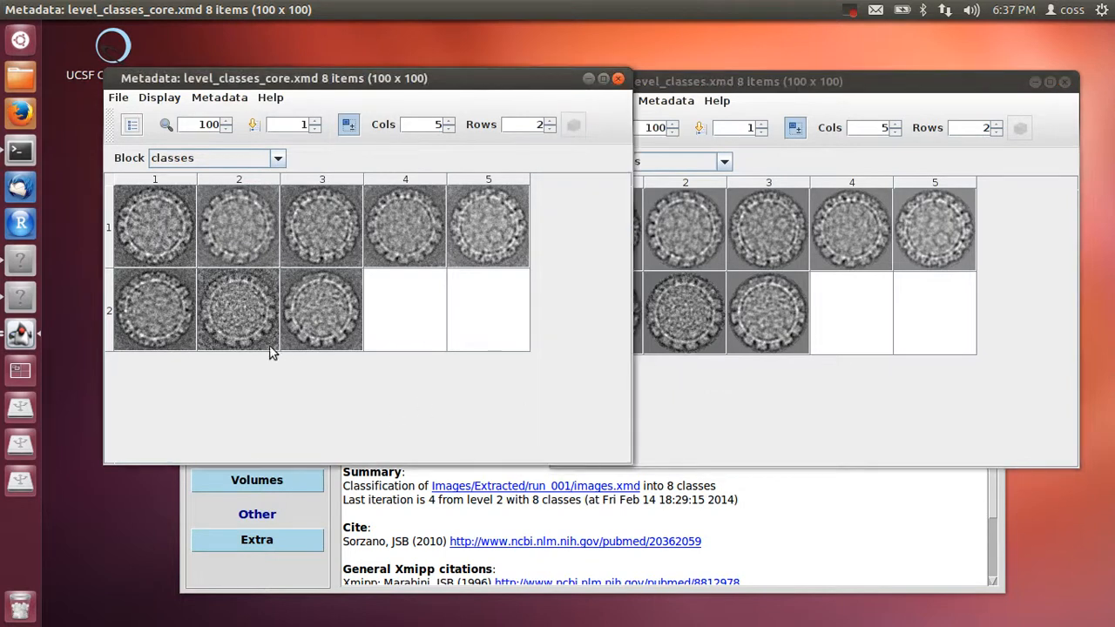
{"action": "mouse_move", "coordinate": [251, 320]}
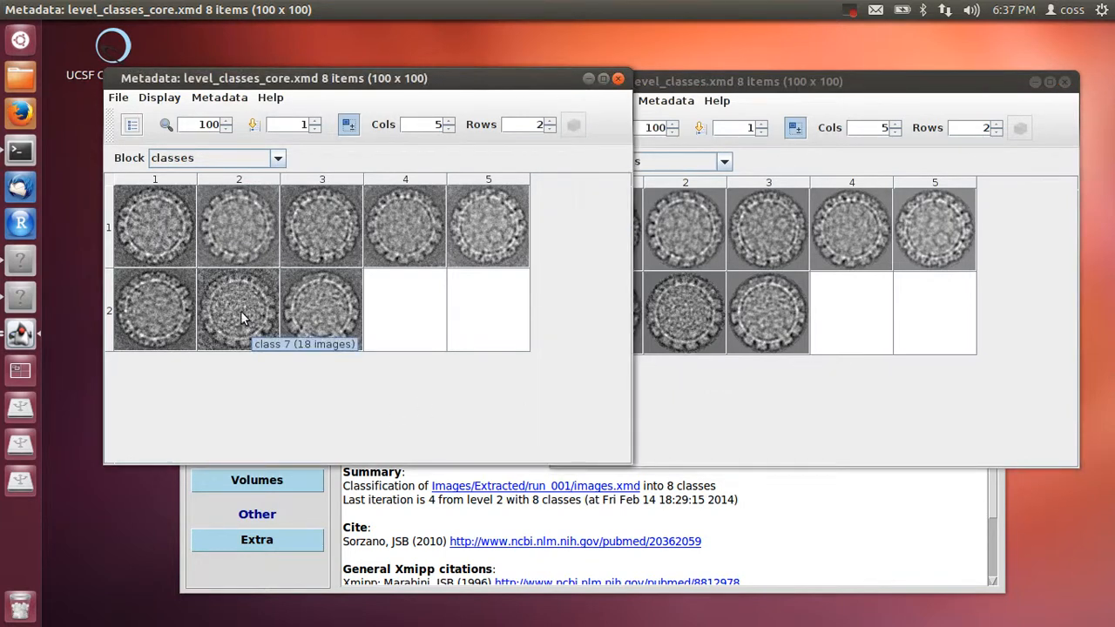
{"action": "left_click", "coordinate": [764, 327]}
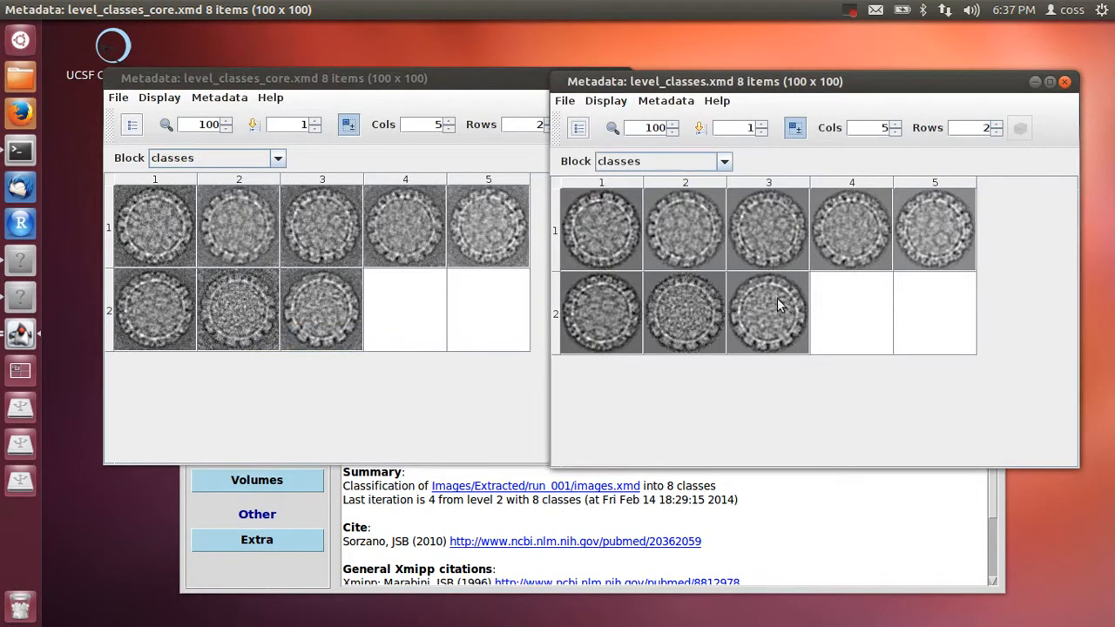
{"action": "mouse_move", "coordinate": [778, 304]}
{"action": "left_click", "coordinate": [1064, 81]}
{"action": "left_click", "coordinate": [620, 81]}
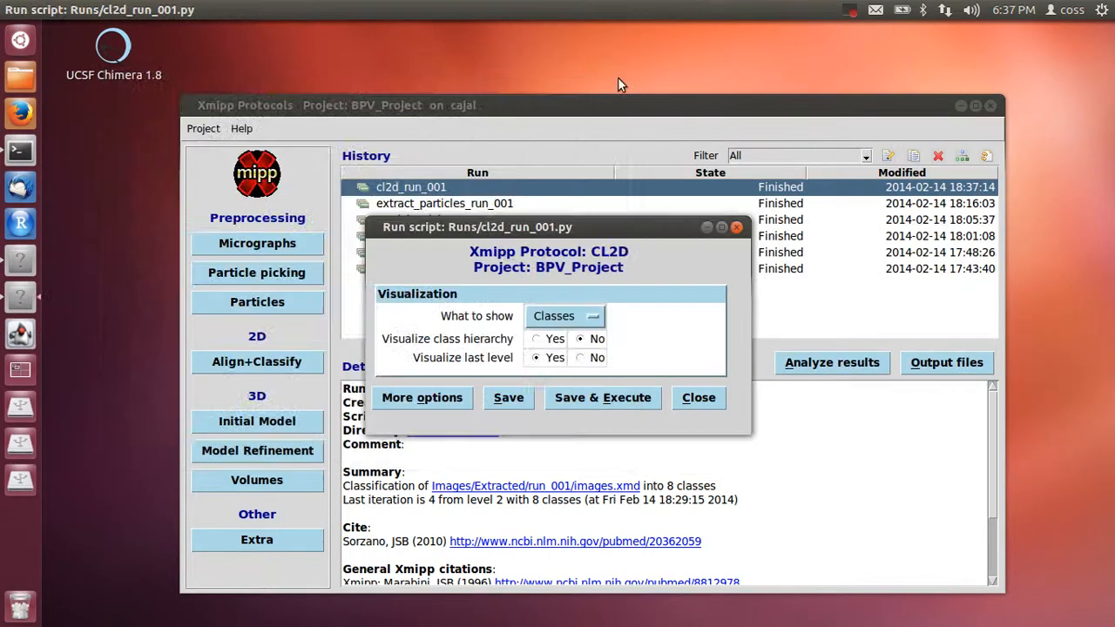
Step: Display the Class Stable Cores of the last level, inspect their averages, and close the gallery
{"action": "left_click", "coordinate": [584, 319]}
{"action": "left_click", "coordinate": [588, 375]}
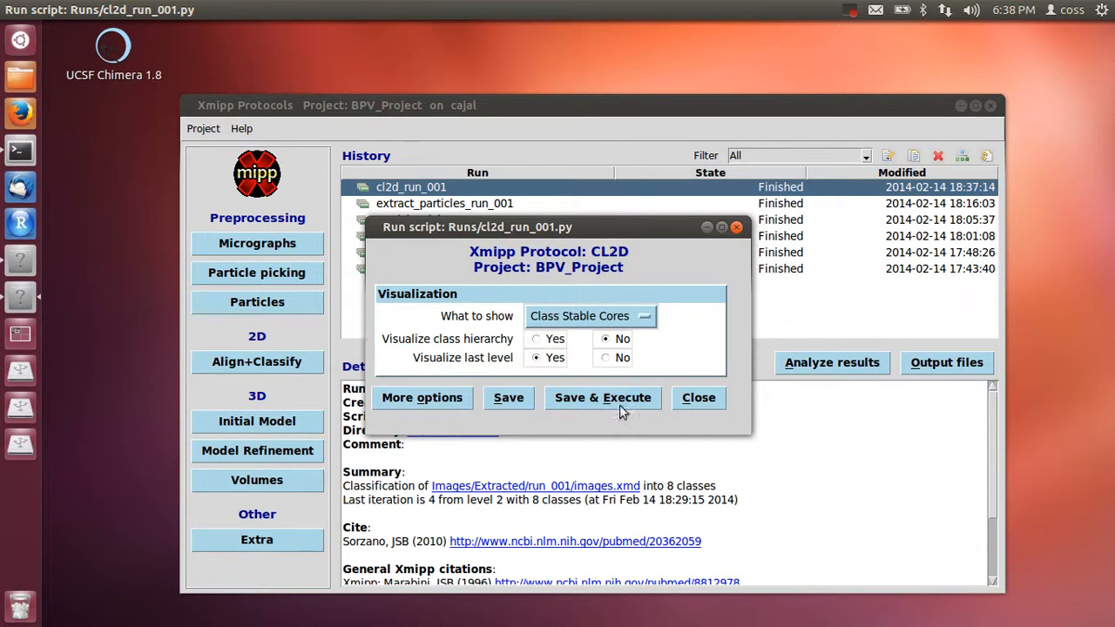
{"action": "left_click", "coordinate": [615, 402]}
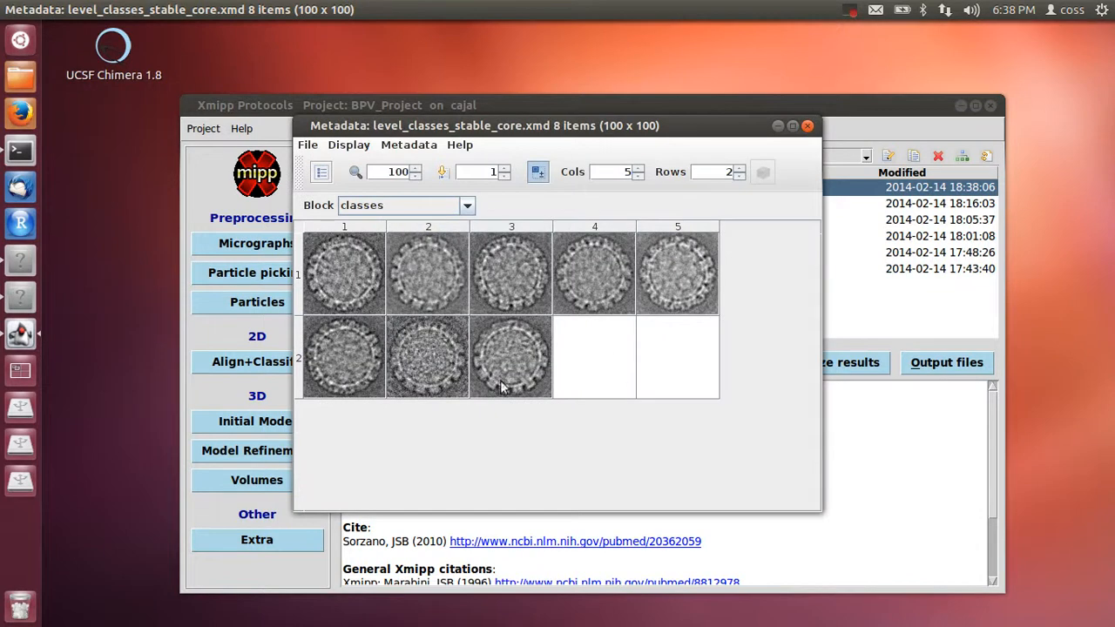
{"action": "left_click", "coordinate": [808, 128]}
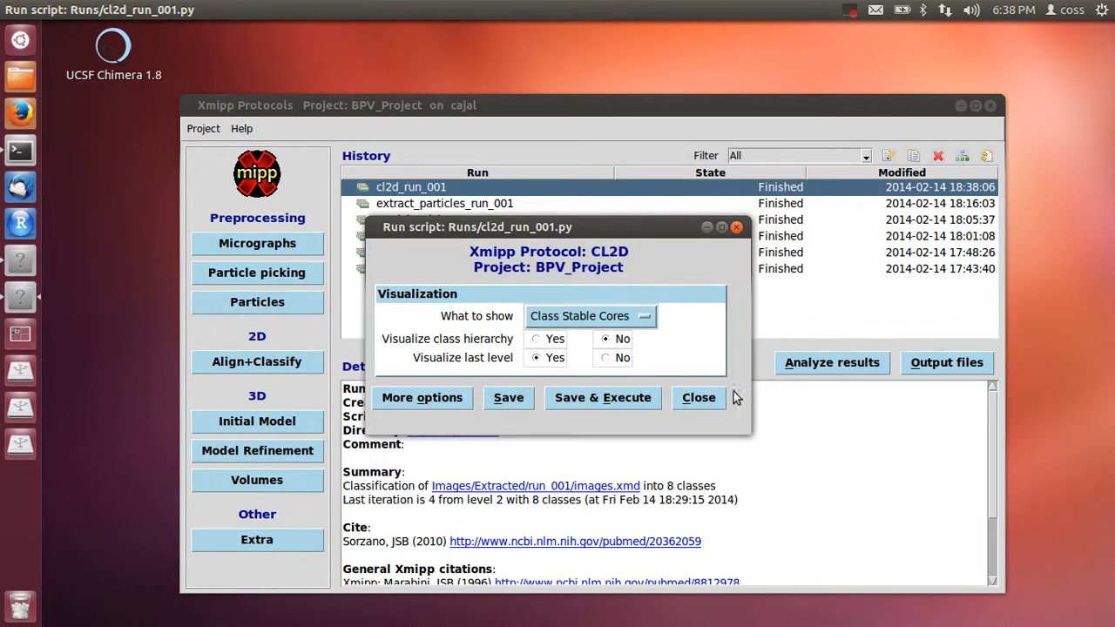
Step: Reopen the result analysis of cl2d_run_001 and display the regular Classes of level 0 instead of the last level
{"action": "left_click", "coordinate": [699, 398]}
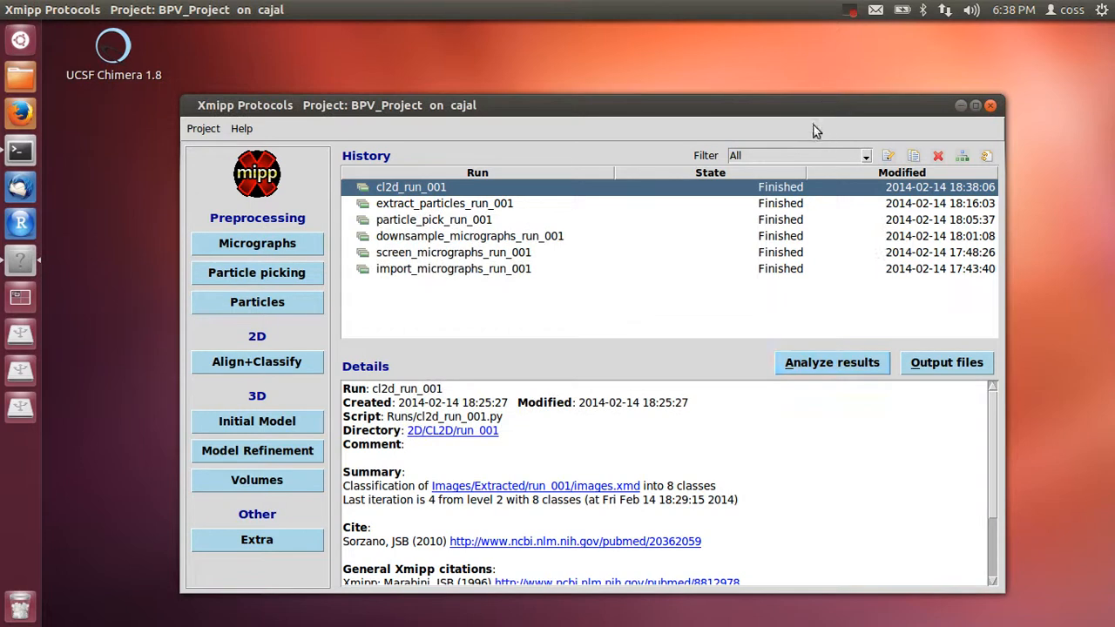
{"action": "left_click_drag", "start_coordinate": [828, 102], "coordinate": [829, 78]}
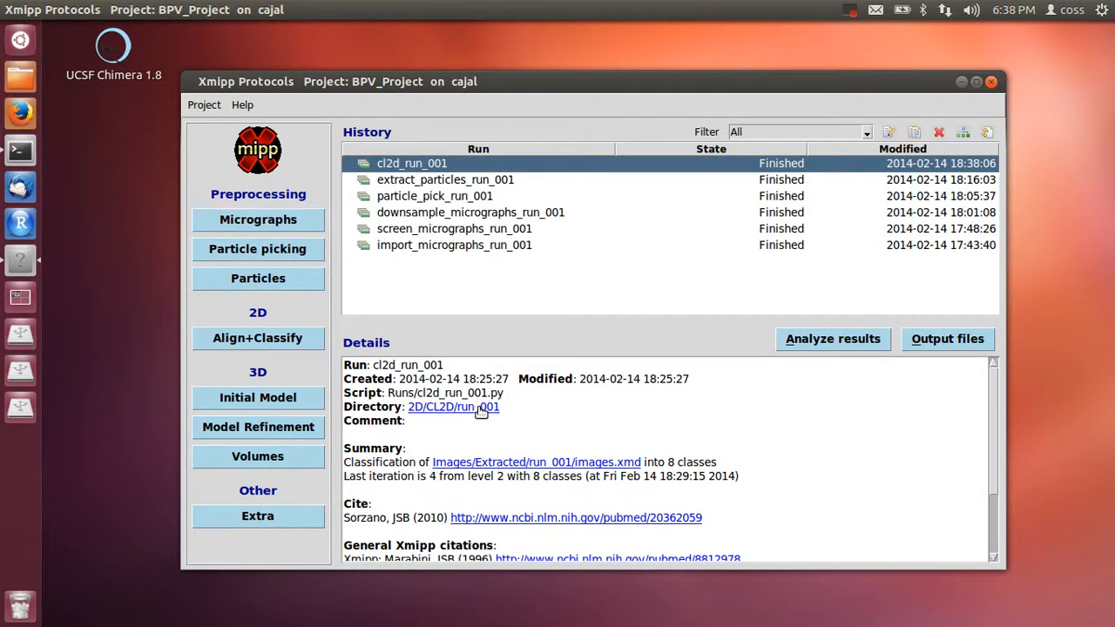
{"action": "left_click", "coordinate": [871, 339]}
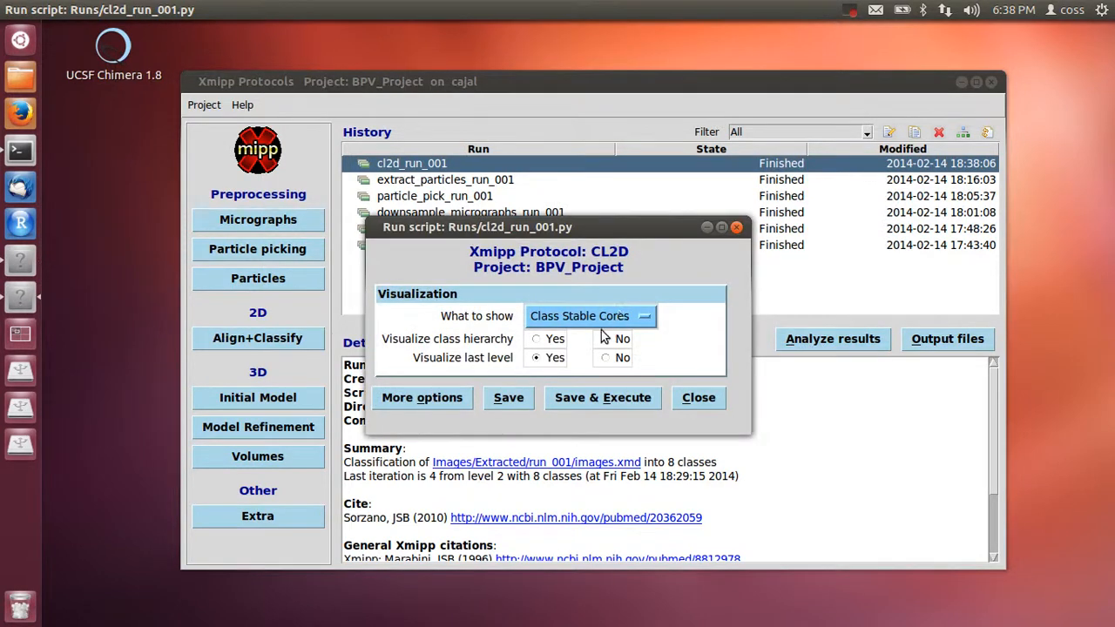
{"action": "left_click", "coordinate": [607, 358]}
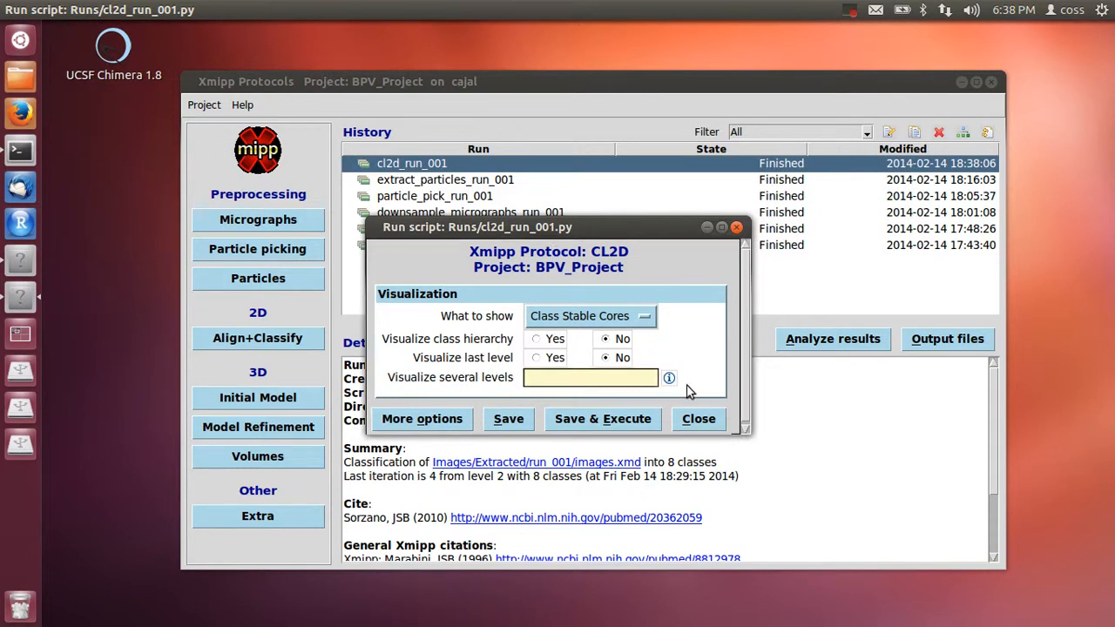
{"action": "left_click", "coordinate": [633, 320]}
{"action": "left_click", "coordinate": [624, 340]}
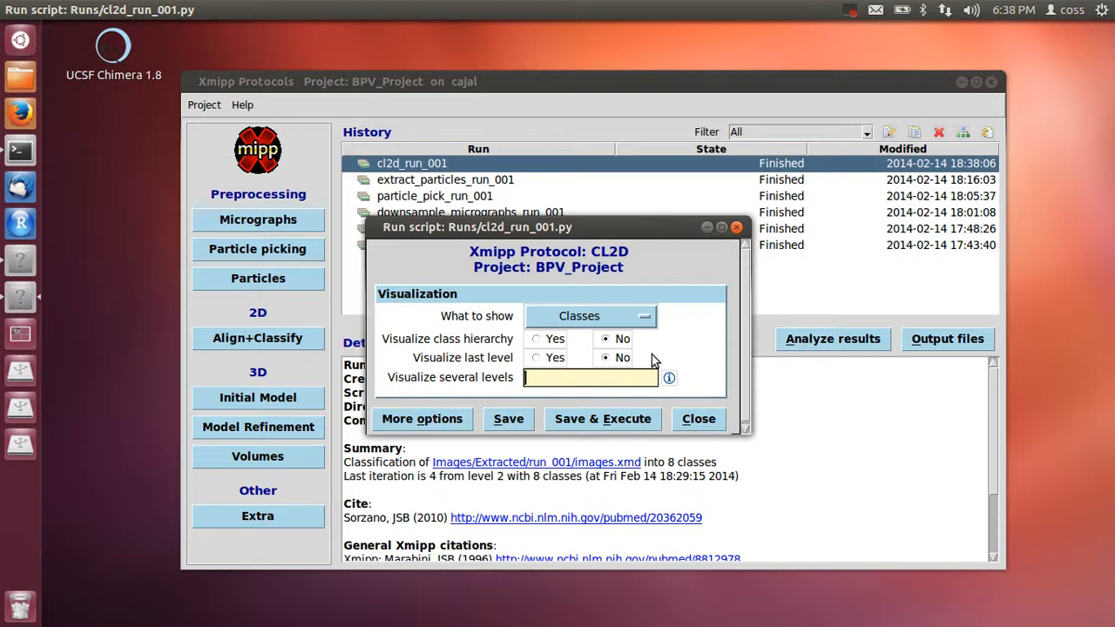
{"action": "type", "text": "0"}
{"action": "left_click", "coordinate": [617, 425]}
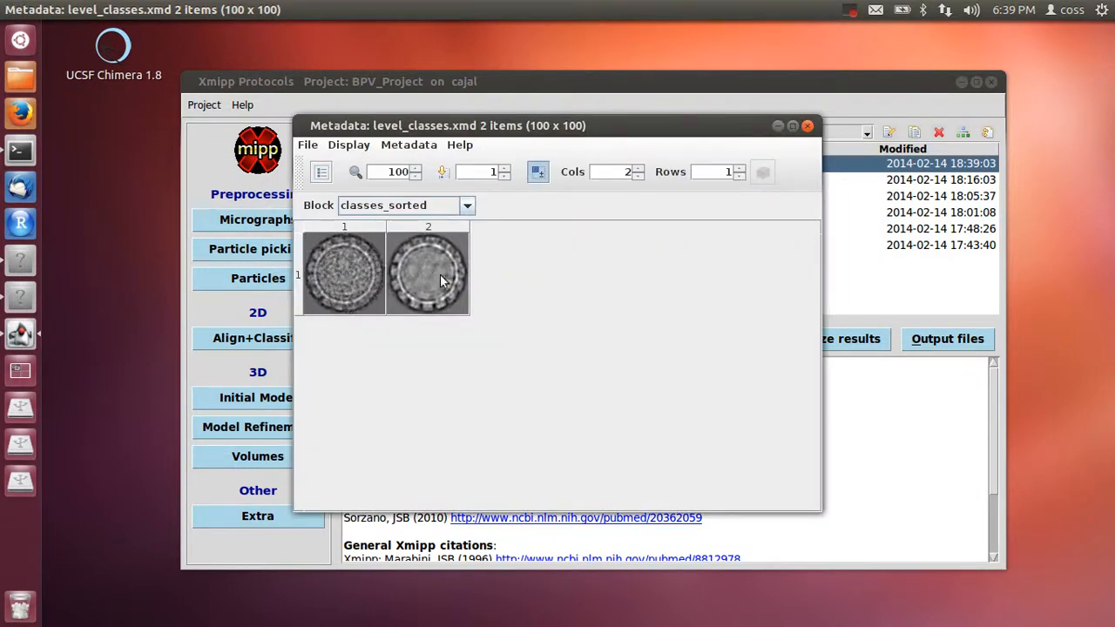
Step: Check the image count of the level 0 classes and open the images assigned to the second class
{"action": "mouse_move", "coordinate": [394, 291]}
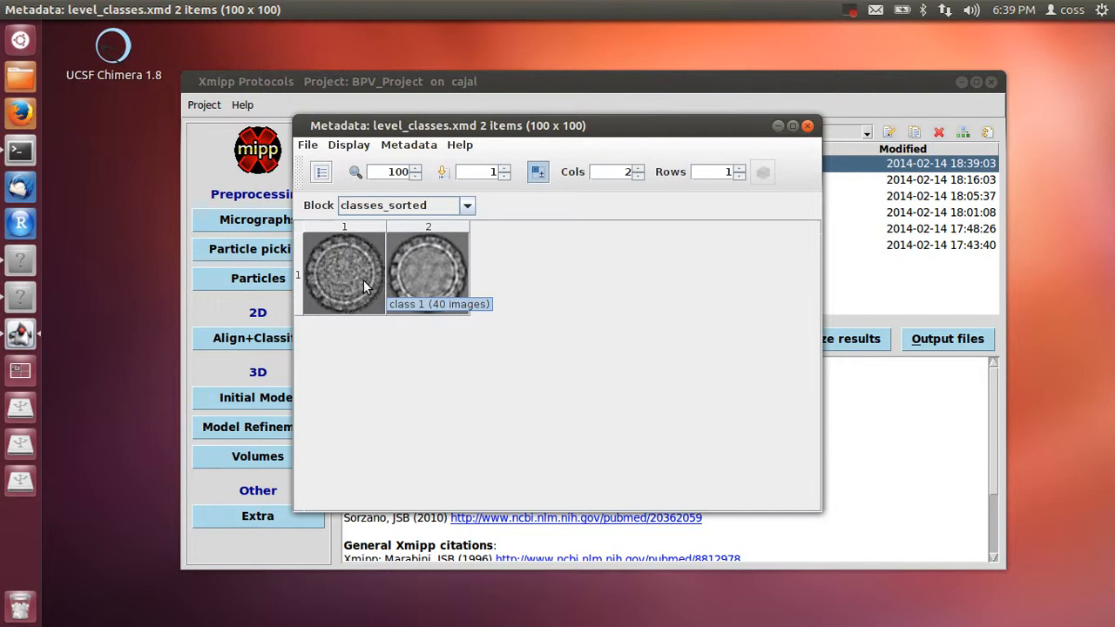
{"action": "left_click", "coordinate": [418, 263]}
{"action": "right_click", "coordinate": [418, 263]}
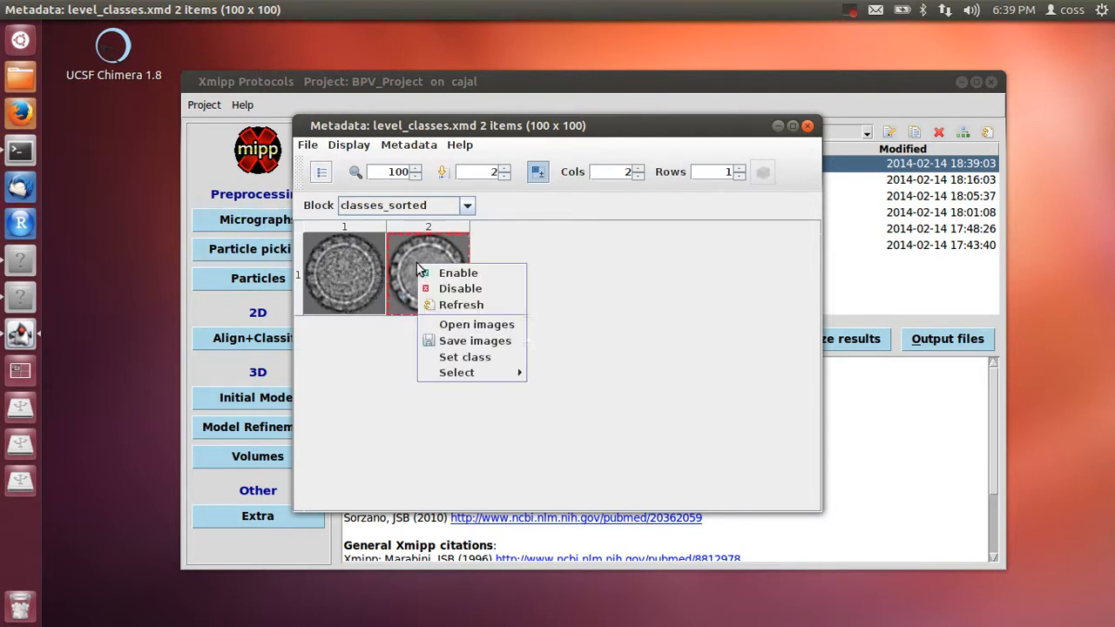
{"action": "left_click", "coordinate": [497, 329]}
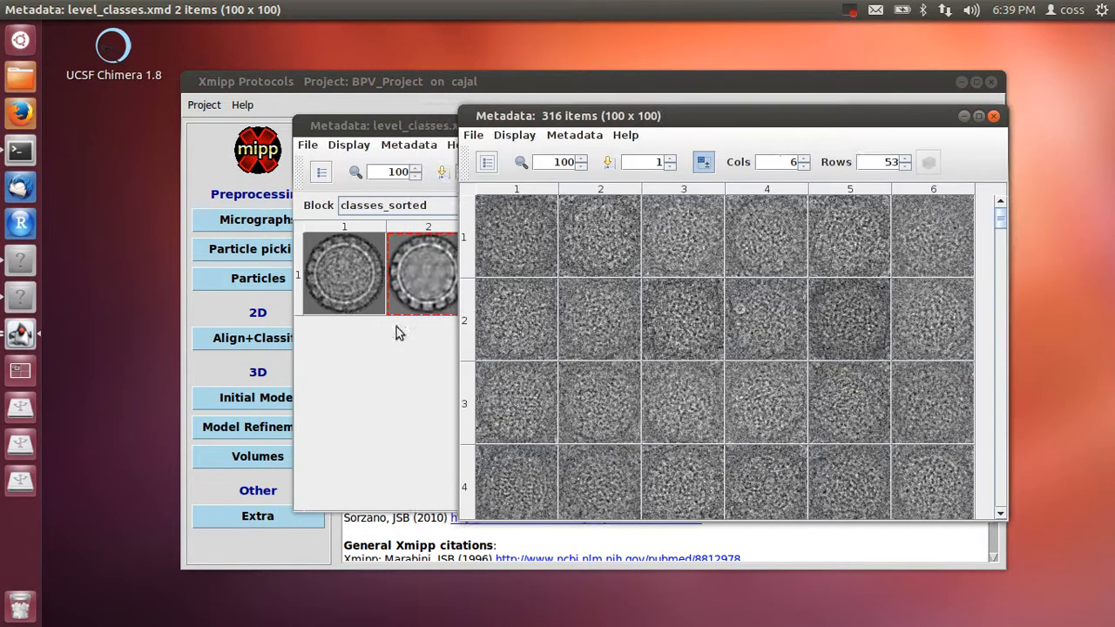
Step: Compute the PCA of the opened class images and browse through the component stack back to its first image
{"action": "left_click", "coordinate": [577, 140]}
{"action": "mouse_move", "coordinate": [592, 154]}
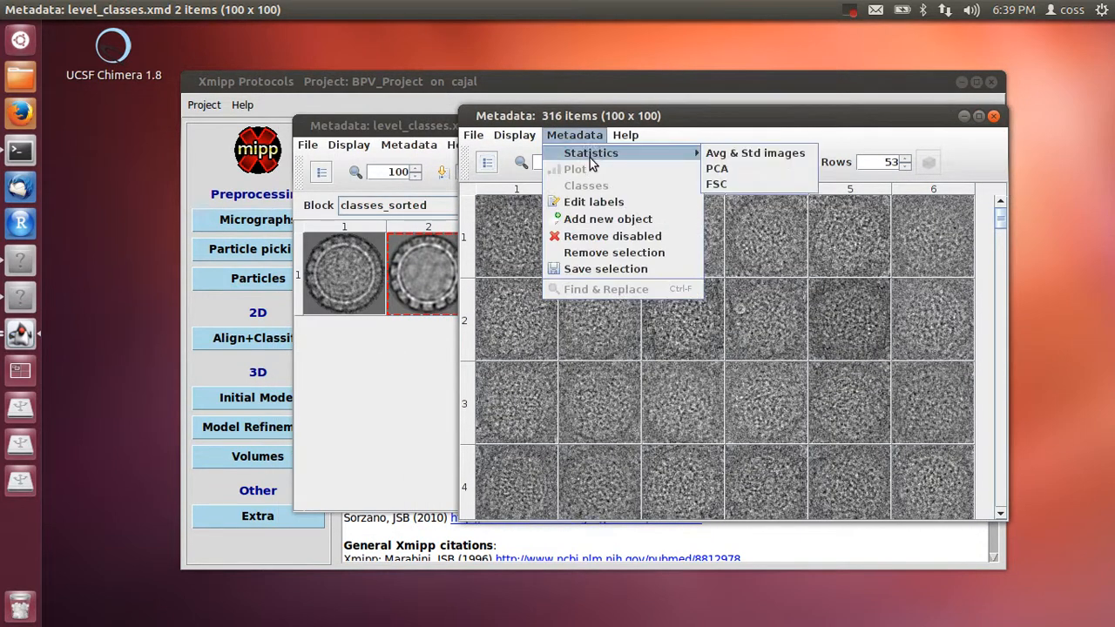
{"action": "left_click", "coordinate": [784, 169]}
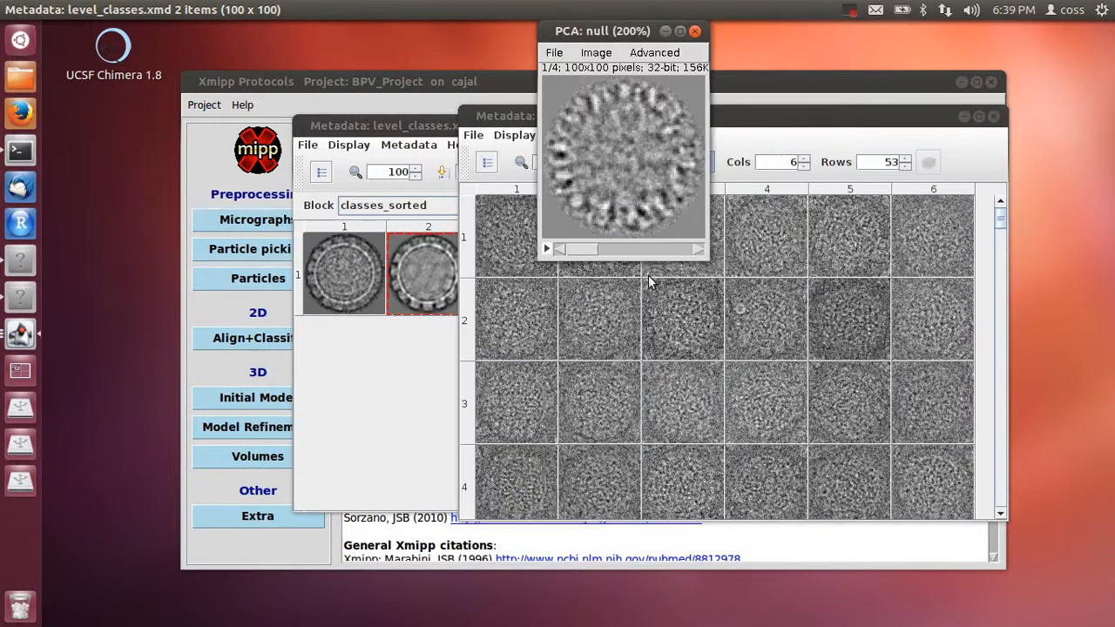
{"action": "left_click", "coordinate": [633, 250]}
{"action": "left_click", "coordinate": [650, 252]}
{"action": "left_click", "coordinate": [675, 251]}
{"action": "left_click_drag", "start_coordinate": [665, 251], "coordinate": [575, 257]}
Step: Examine PCA components 2, 3 and 4 in turn, then close the PCA stack, the class images and the level 0 gallery
{"action": "left_click", "coordinate": [622, 250]}
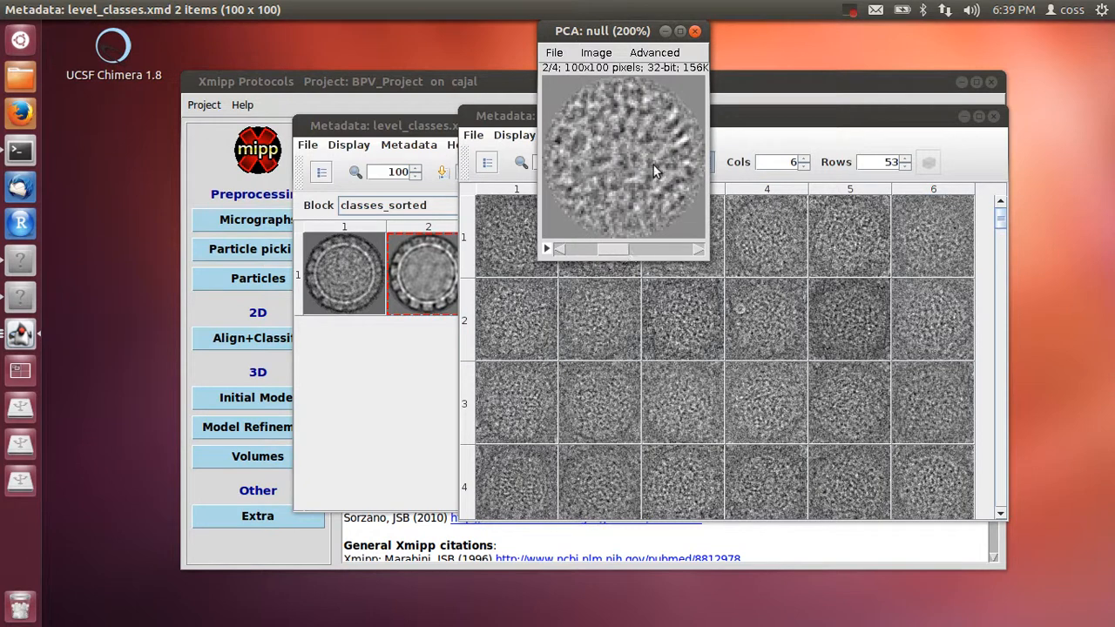
{"action": "left_click", "coordinate": [658, 249]}
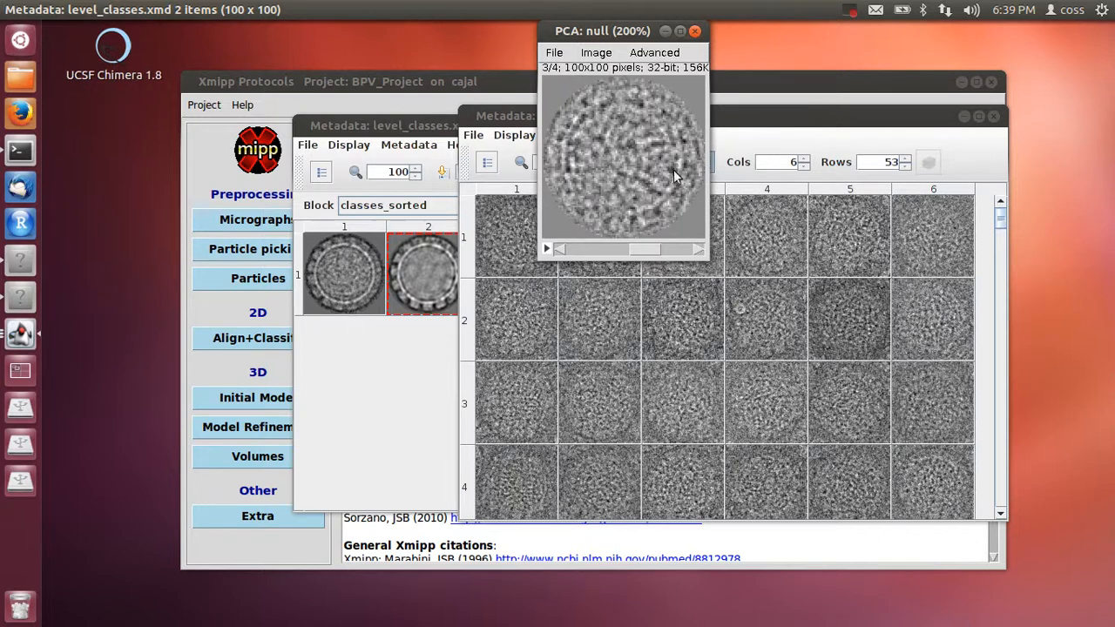
{"action": "left_click", "coordinate": [680, 250]}
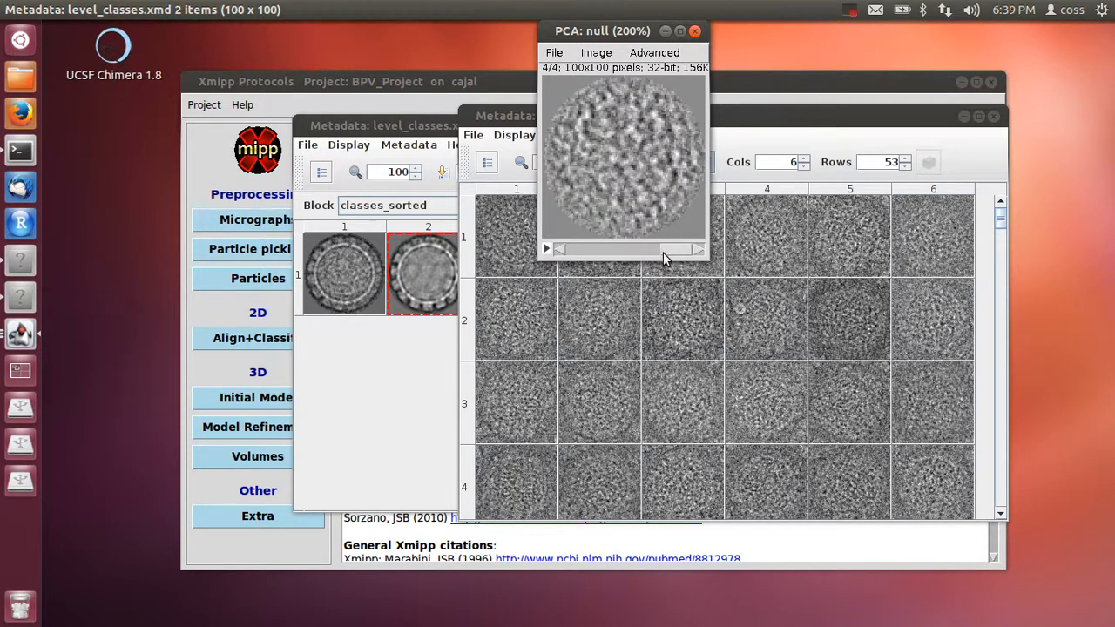
{"action": "left_click", "coordinate": [694, 32]}
{"action": "left_click", "coordinate": [993, 116]}
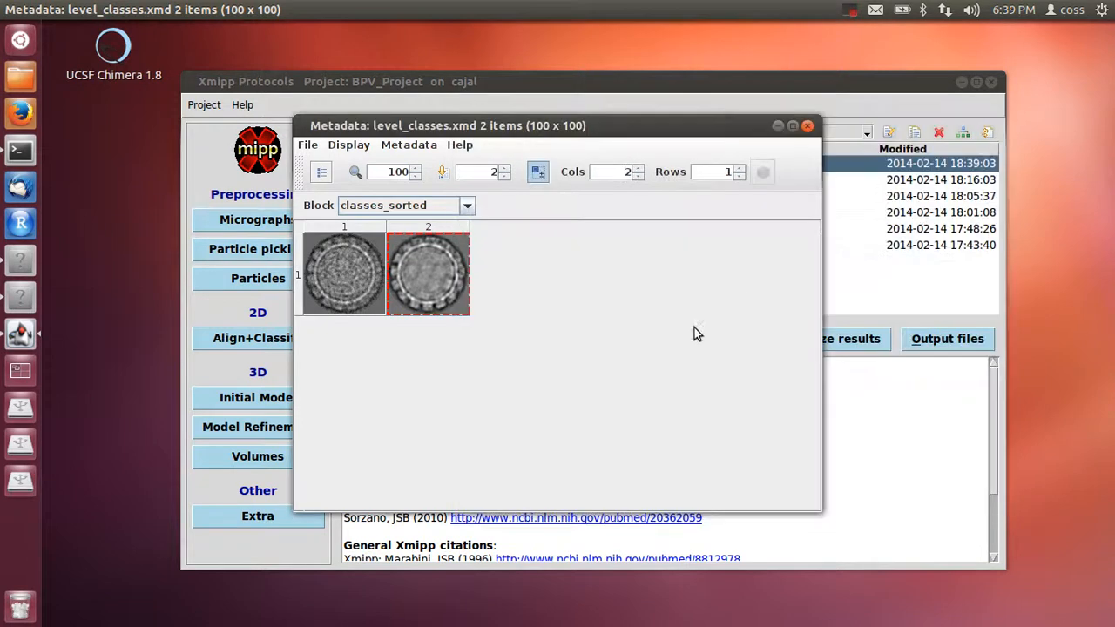
{"action": "left_click", "coordinate": [807, 125]}
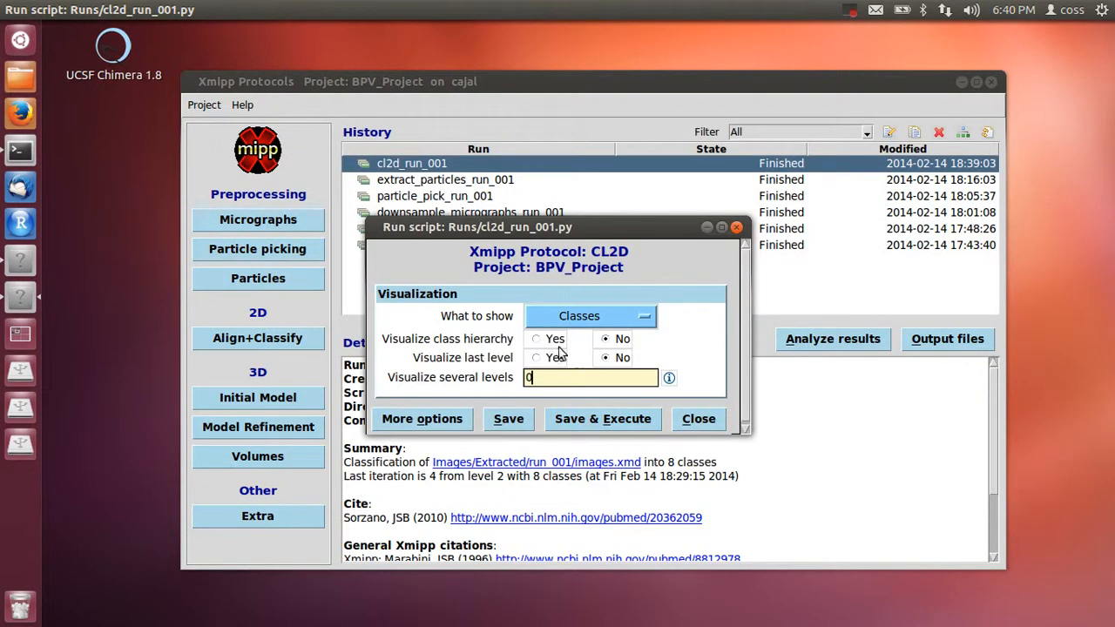
Step: Display the Classes of level 1, inspect their averages, then close the gallery and the visualization dialog
{"action": "type", "text": "1"}
{"action": "left_click", "coordinate": [612, 419]}
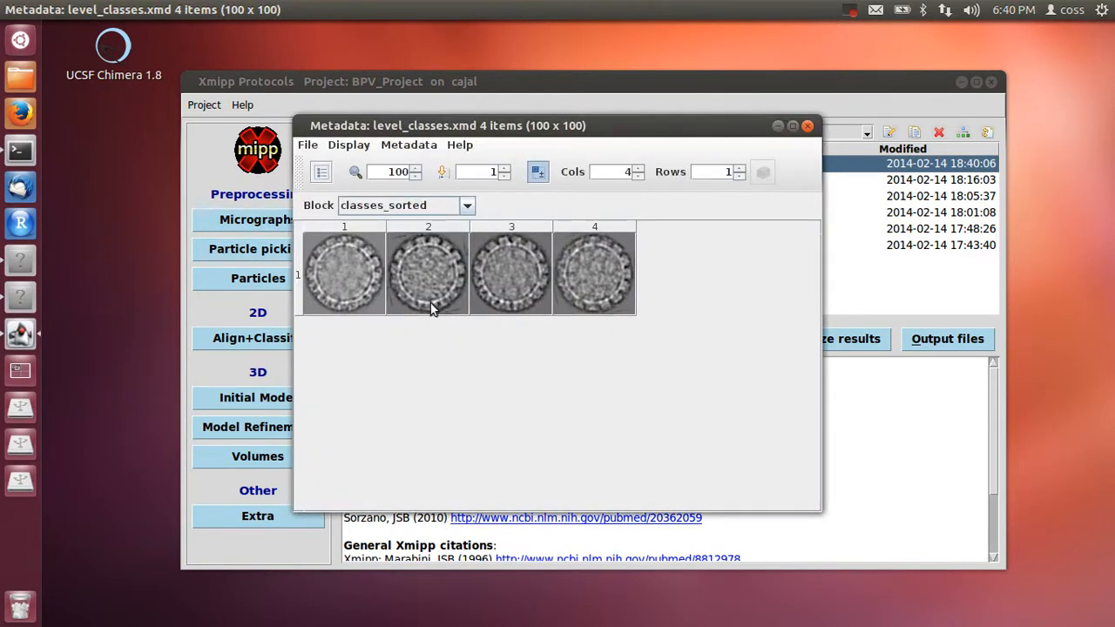
{"action": "left_click", "coordinate": [808, 126]}
{"action": "left_click", "coordinate": [698, 419]}
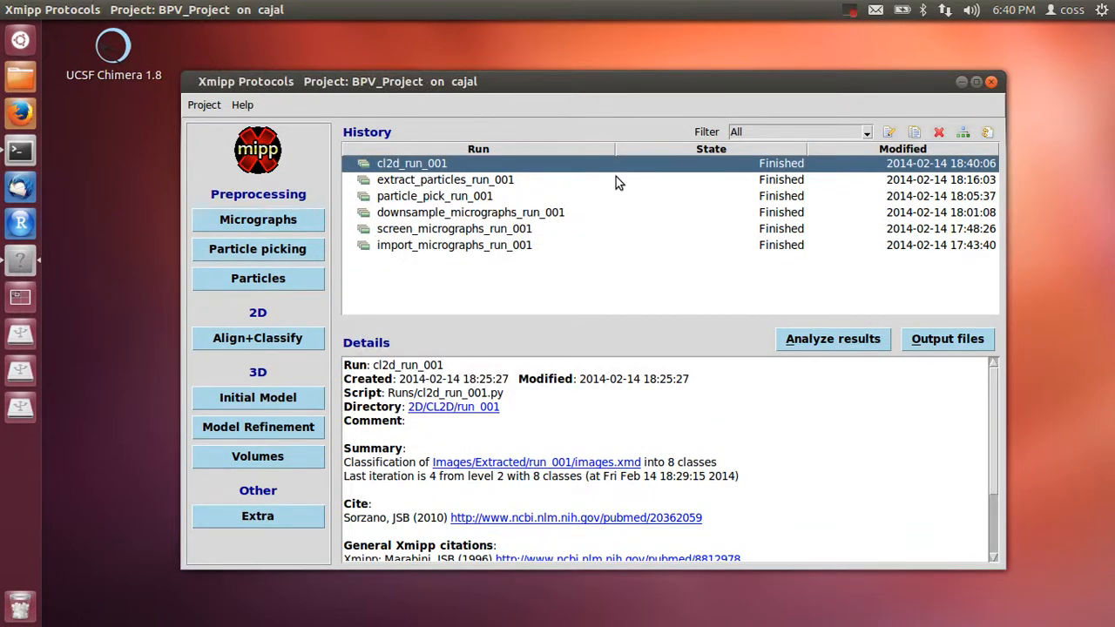
Step: Review the input fields of the Random Conical Tilt initial model protocol and close its form without saving
{"action": "left_click", "coordinate": [273, 399]}
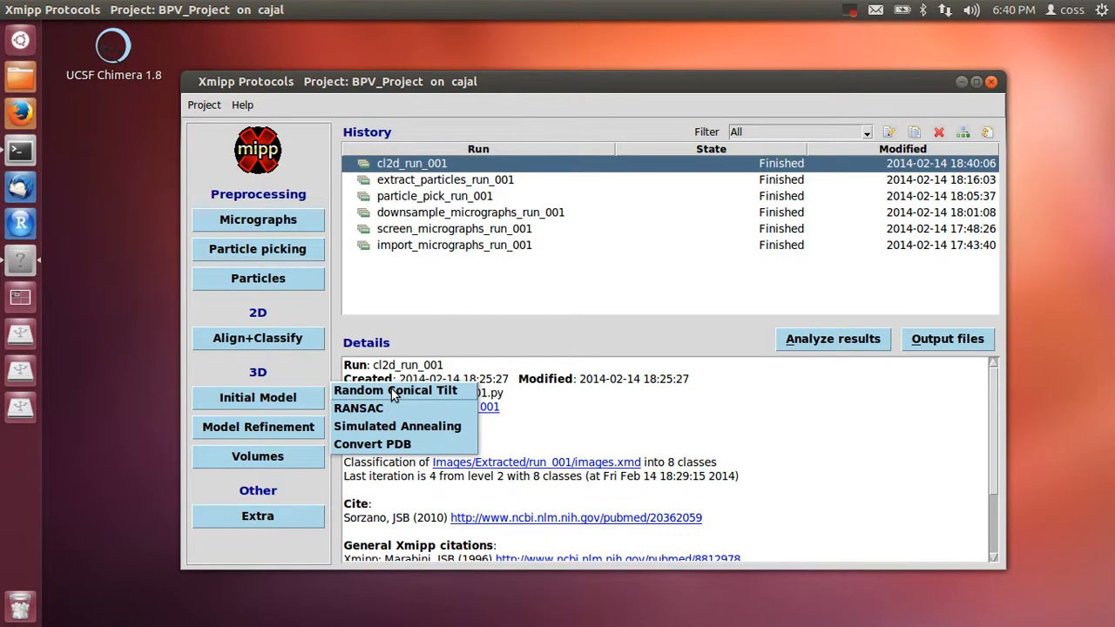
{"action": "left_click", "coordinate": [392, 392]}
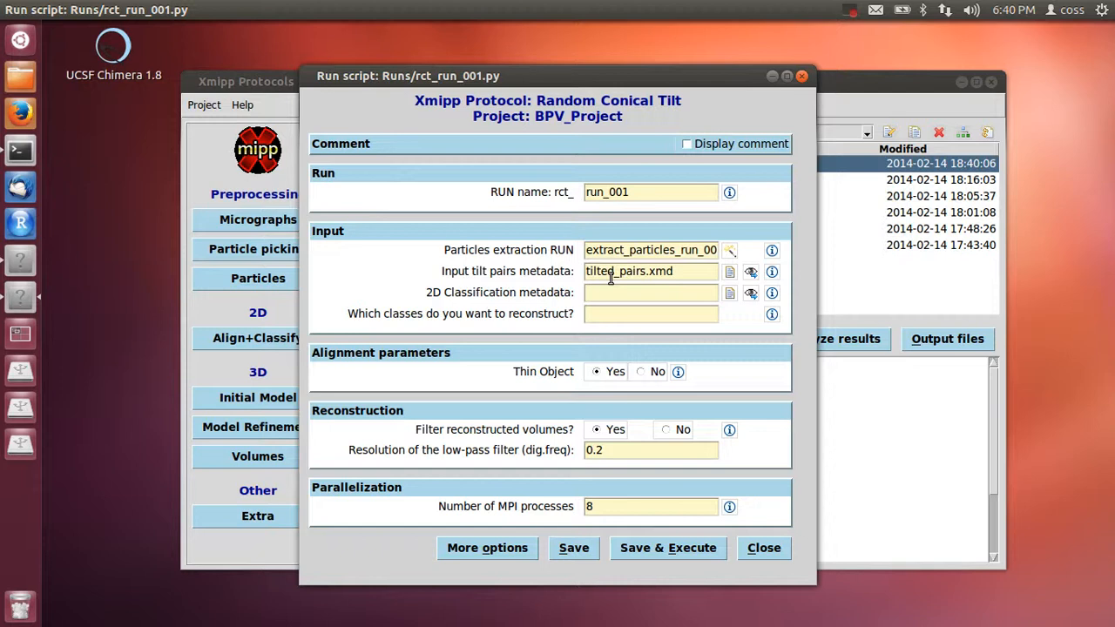
{"action": "left_click", "coordinate": [635, 316]}
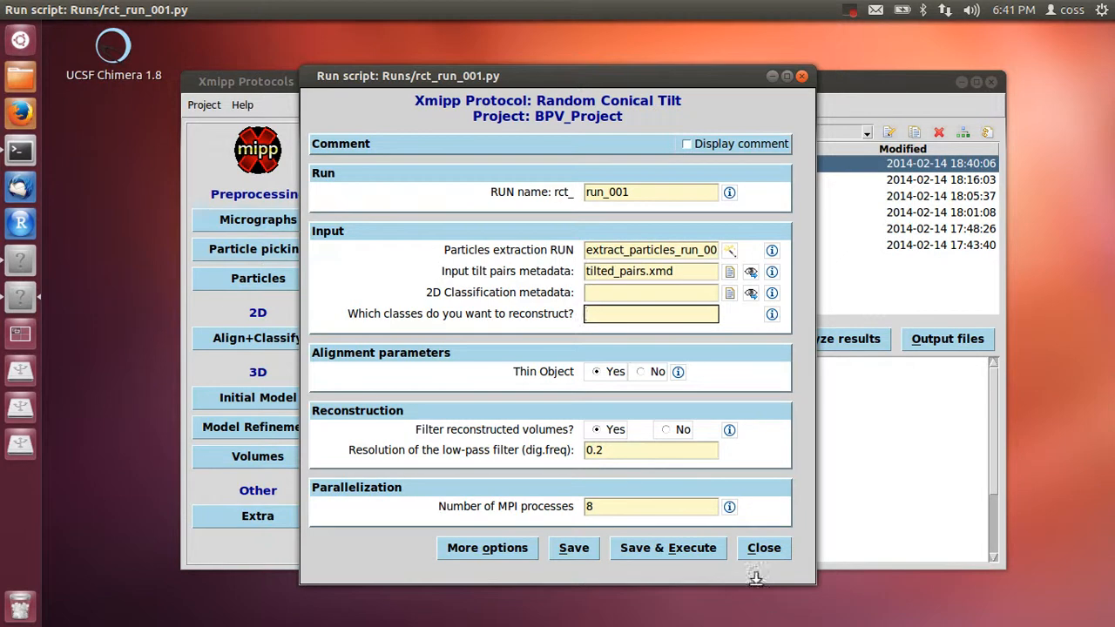
{"action": "left_click", "coordinate": [761, 549]}
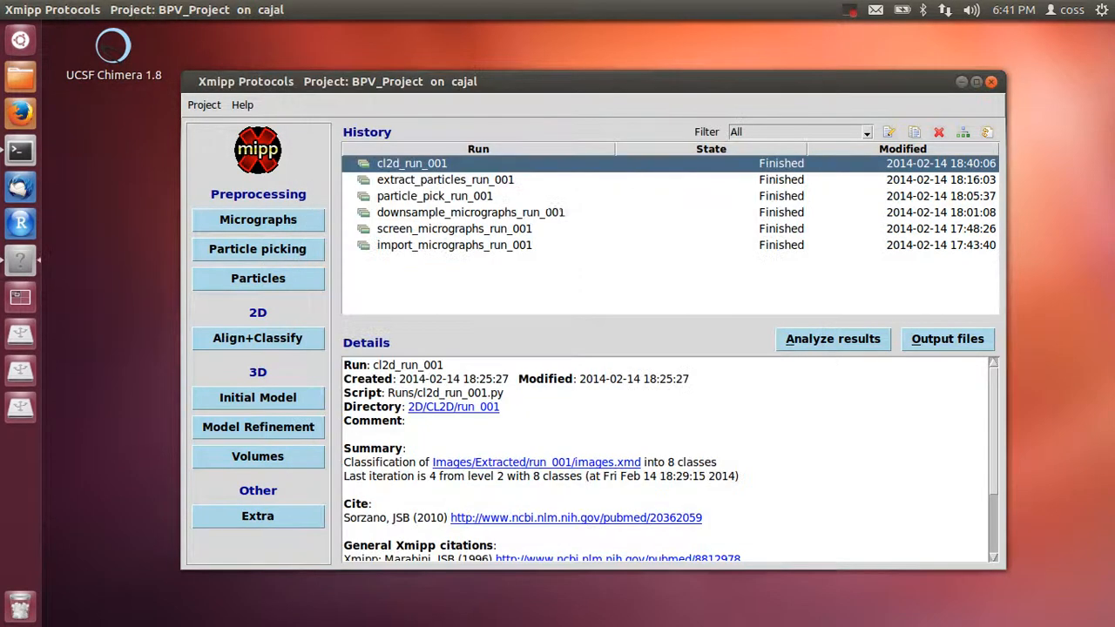
Step: Start a RANSAC initial model run, choose classes.xmd from 2D/CL2D/run_001 as its set of classes, and preview those classes
{"action": "left_click", "coordinate": [293, 400]}
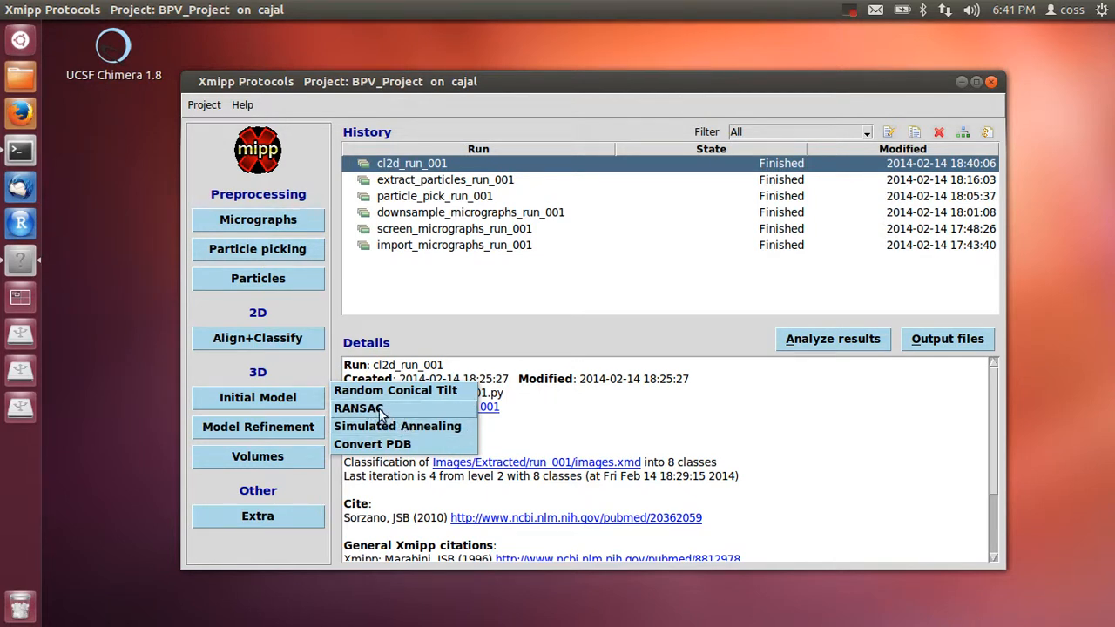
{"action": "left_click", "coordinate": [384, 411]}
{"action": "left_click_drag", "start_coordinate": [601, 133], "coordinate": [448, 50]}
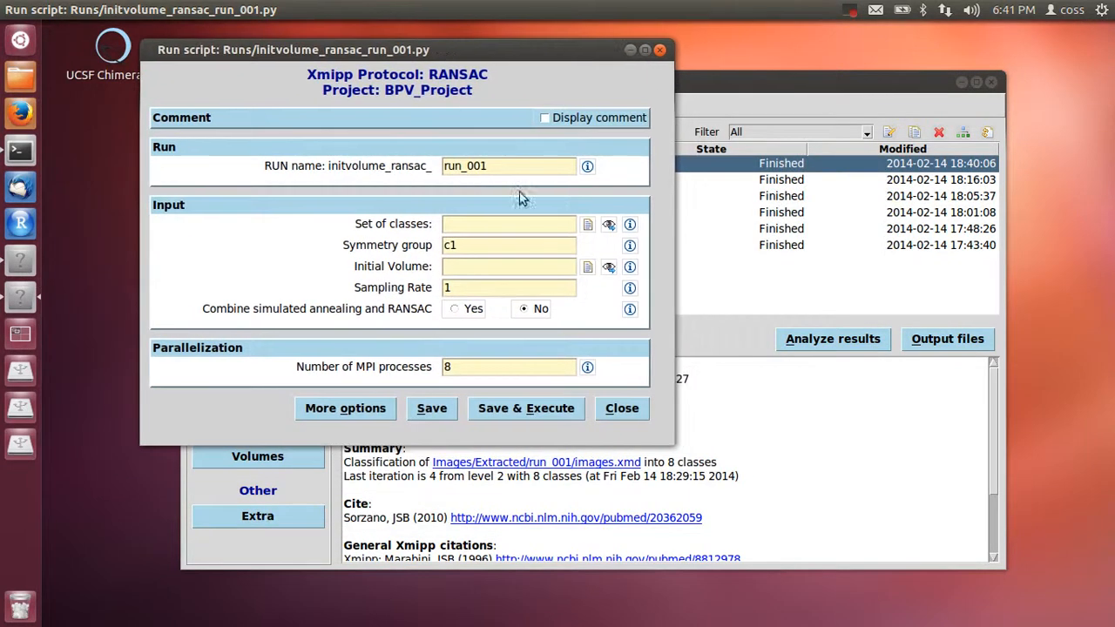
{"action": "left_click", "coordinate": [587, 224]}
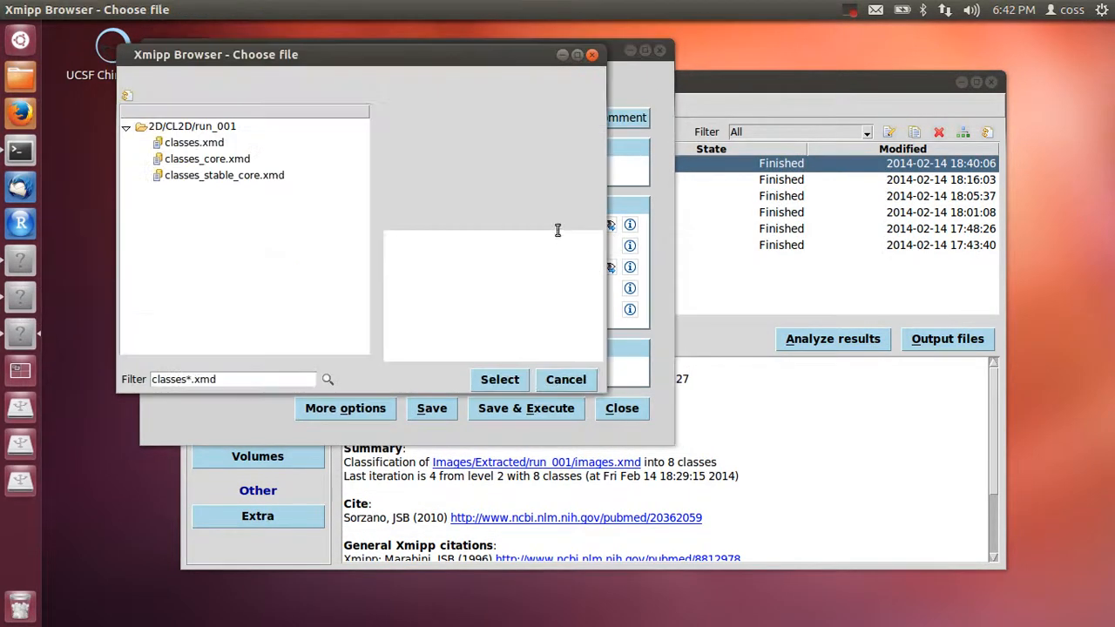
{"action": "left_click", "coordinate": [181, 144]}
{"action": "left_click", "coordinate": [500, 378]}
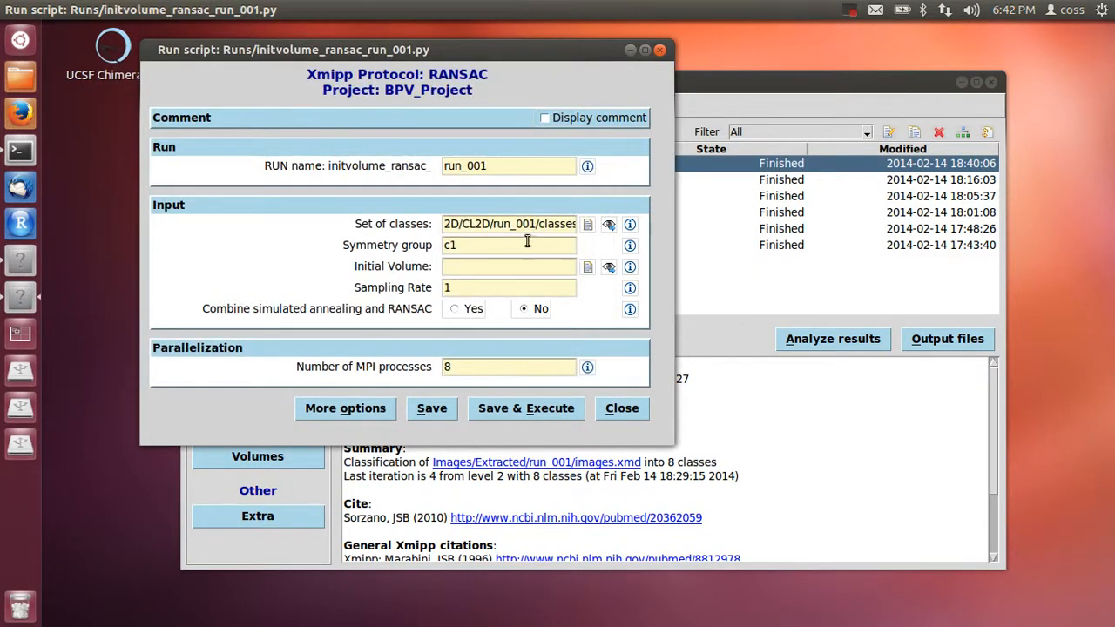
{"action": "left_click", "coordinate": [609, 225]}
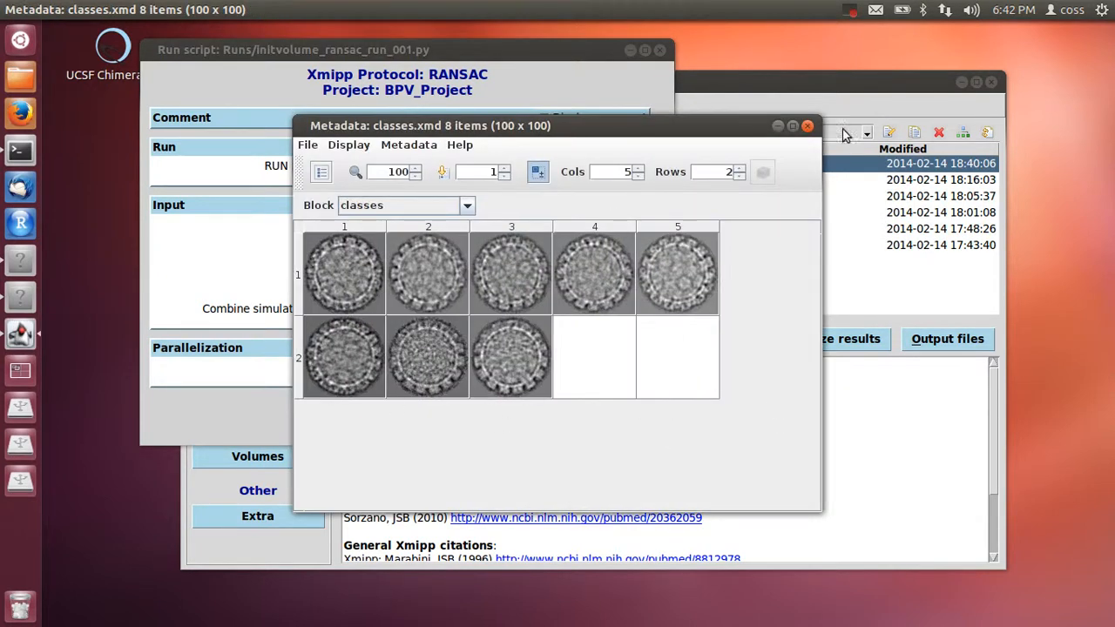
{"action": "left_click", "coordinate": [807, 126]}
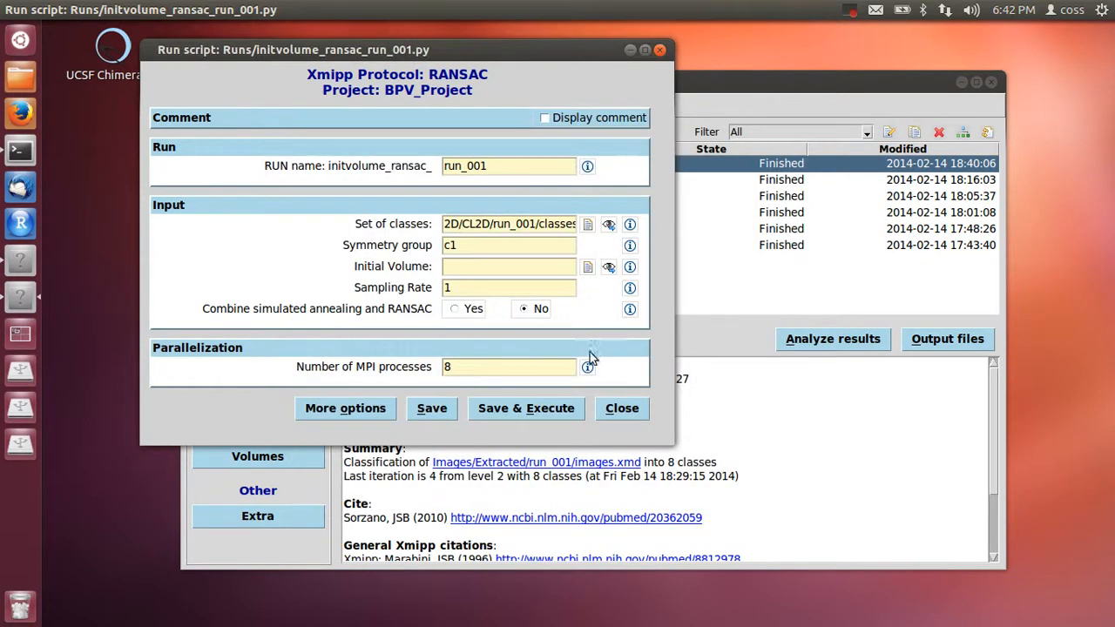
Step: Try i1 as the RANSAC symmetry group, read the symmetry help, and return the group to c1
{"action": "double_click", "coordinate": [498, 246]}
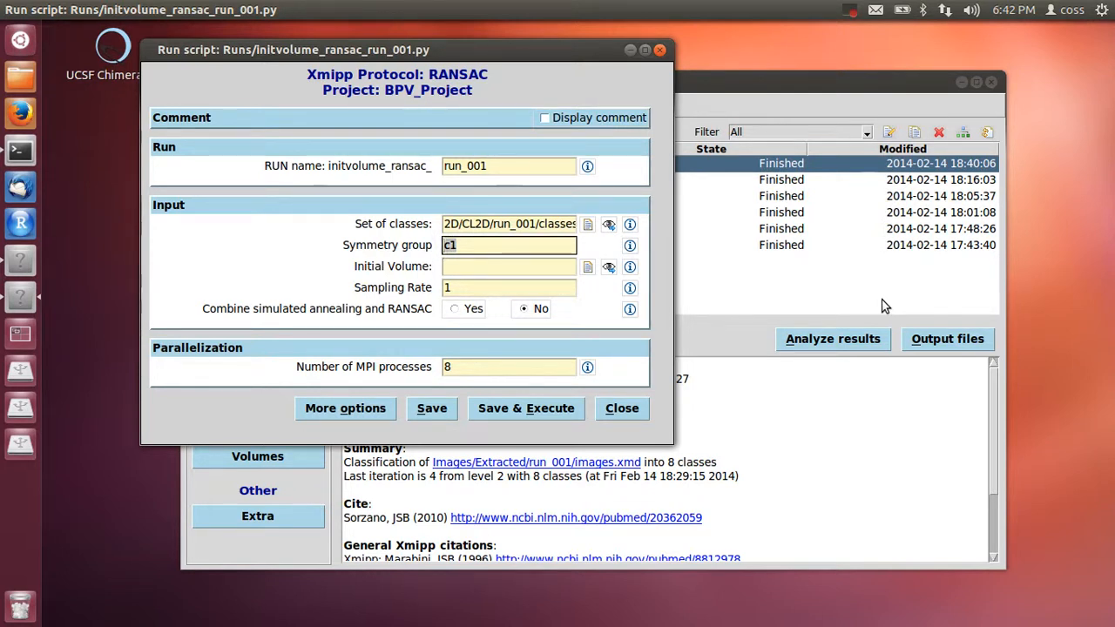
{"action": "type", "text": "i1"}
{"action": "left_click", "coordinate": [629, 245]}
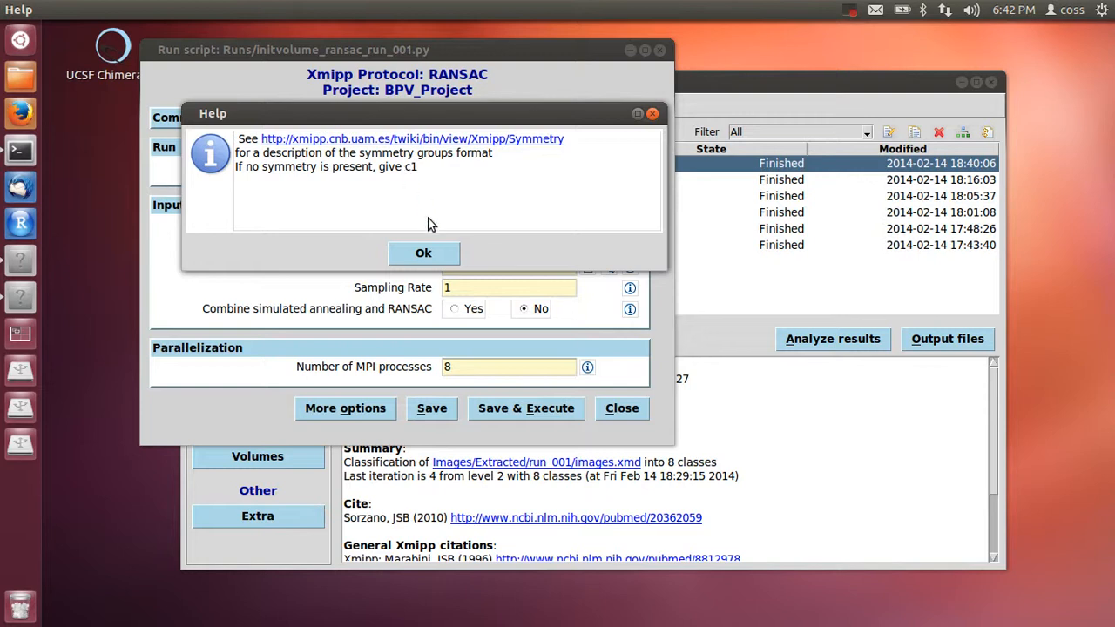
{"action": "left_click", "coordinate": [426, 253]}
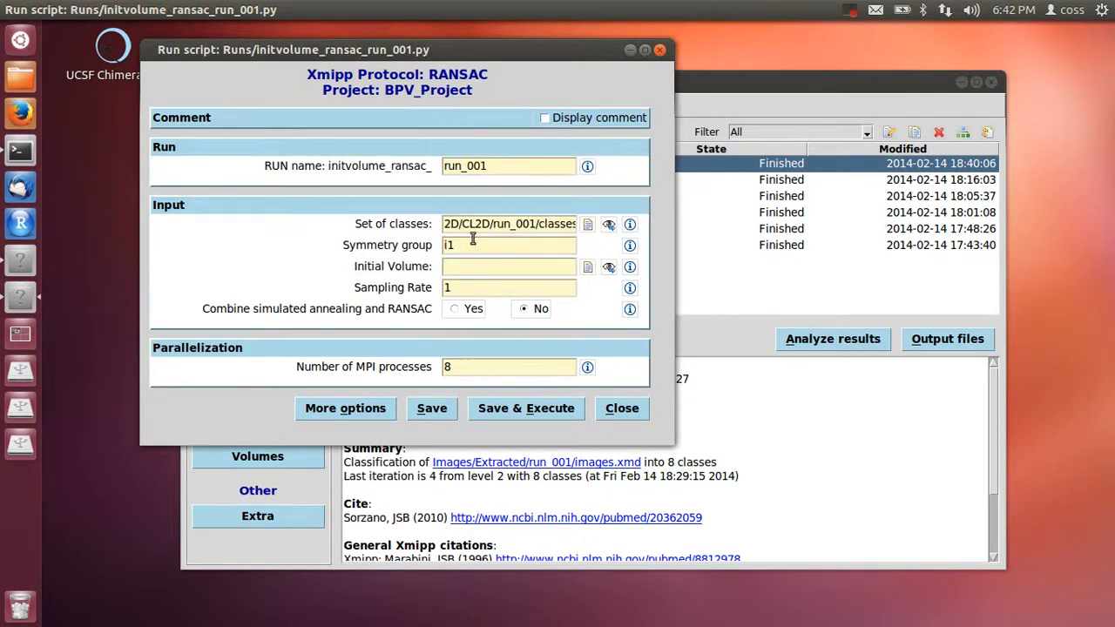
{"action": "double_click", "coordinate": [447, 245]}
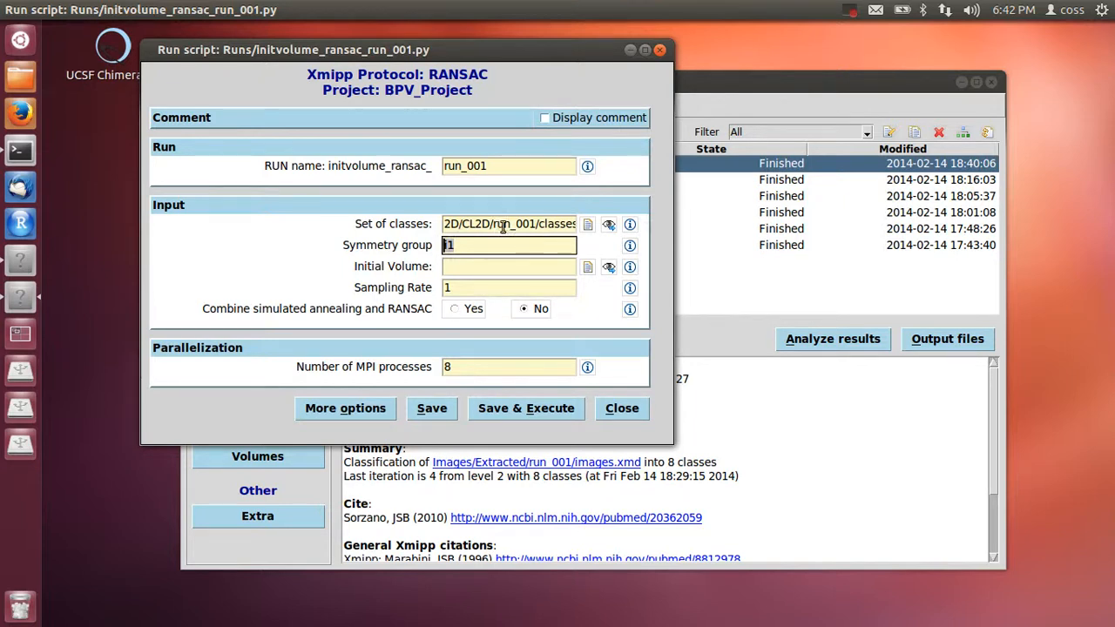
{"action": "double_click", "coordinate": [500, 225]}
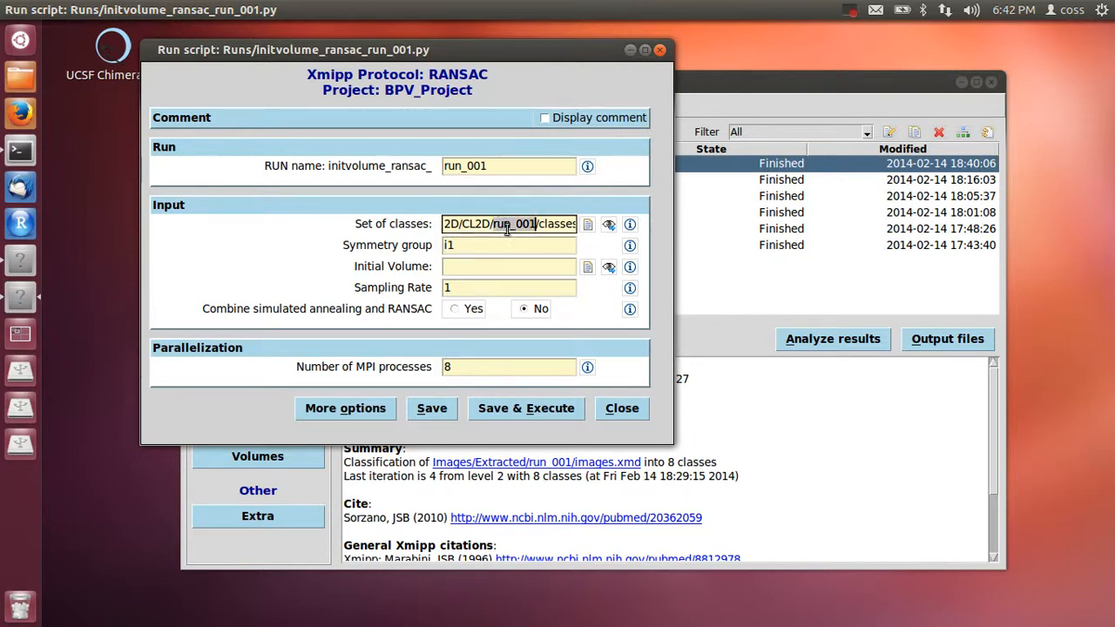
{"action": "left_click", "coordinate": [474, 266]}
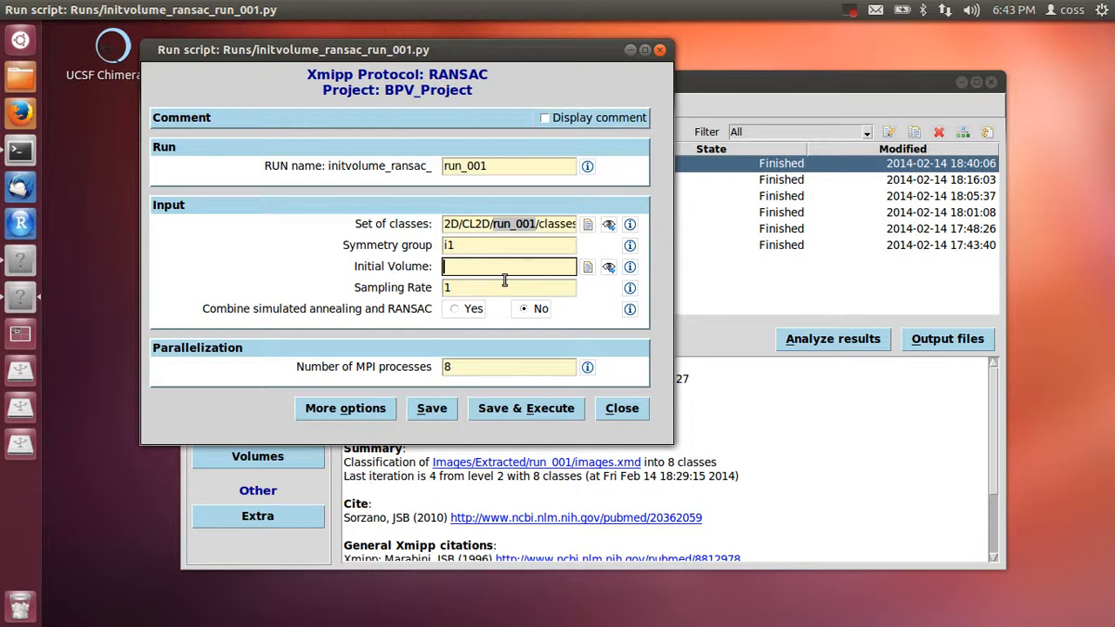
{"action": "left_click_drag", "start_coordinate": [485, 244], "coordinate": [432, 244]}
{"action": "type", "text": "c1"}
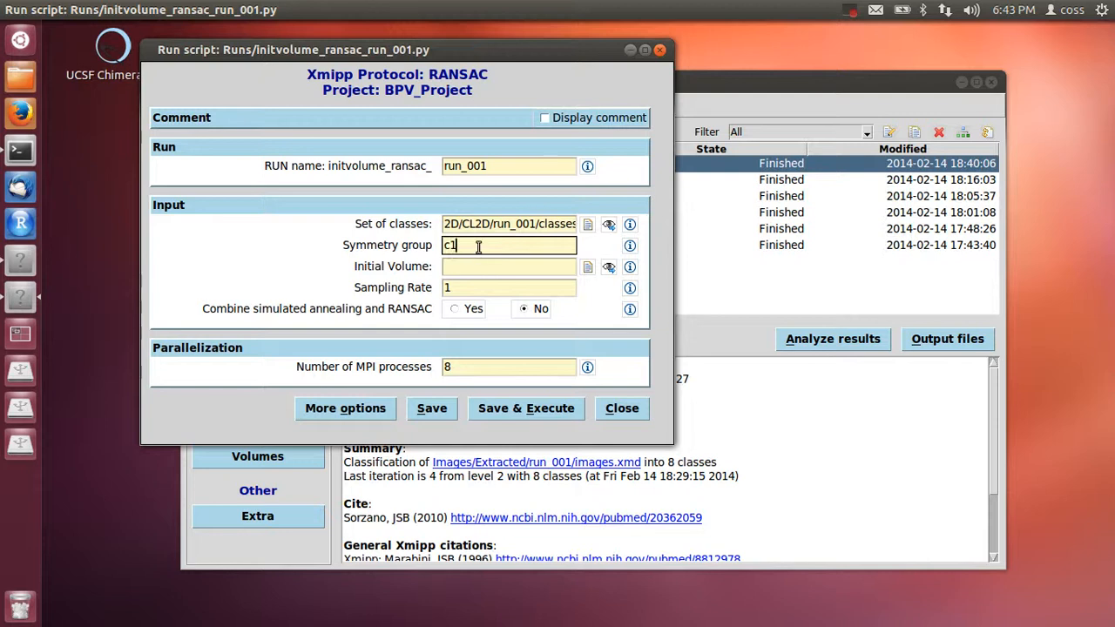
Step: Set the RANSAC symmetry group to i1 and the sampling rate to 6.5
{"action": "left_click_drag", "start_coordinate": [480, 245], "coordinate": [435, 248]}
{"action": "type", "text": "i1"}
{"action": "left_click", "coordinate": [468, 288]}
{"action": "key", "text": "Delete"}
{"action": "type", "text": "6.5"}
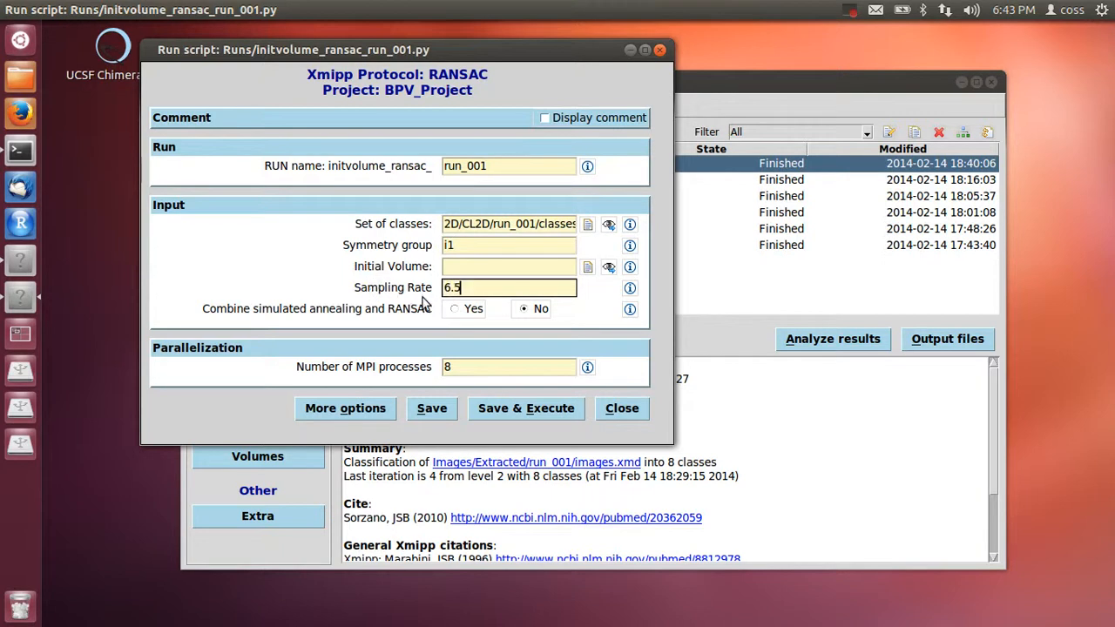
Step: Show the advanced options of the RANSAC form and set the max frequency of the initial volume to 40
{"action": "key", "text": "alt+p"}
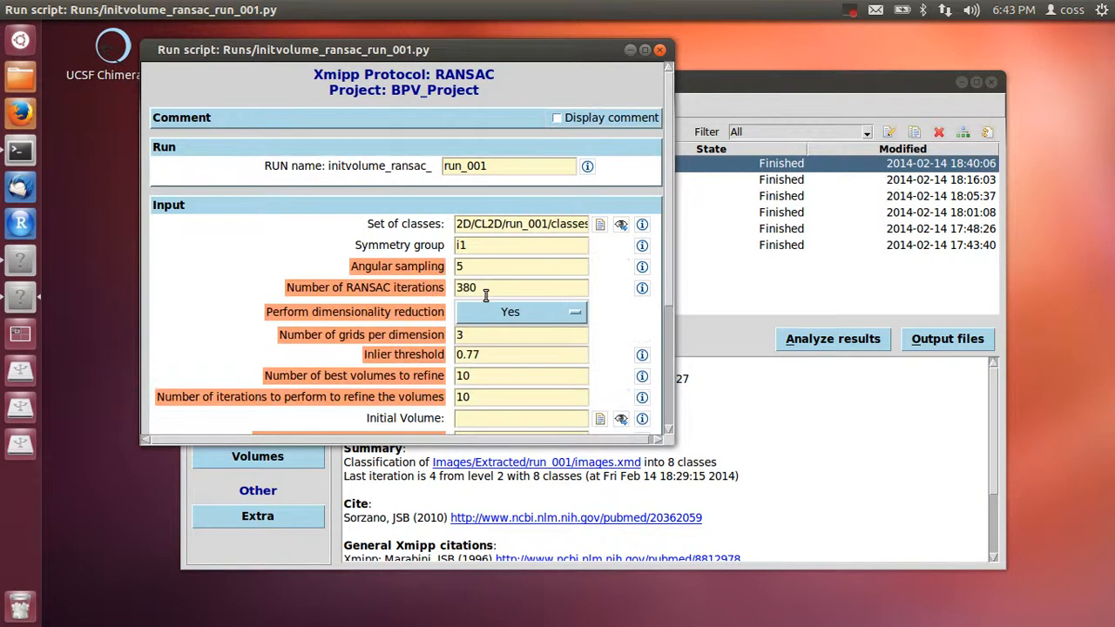
{"action": "left_click_drag", "start_coordinate": [663, 433], "coordinate": [672, 531]}
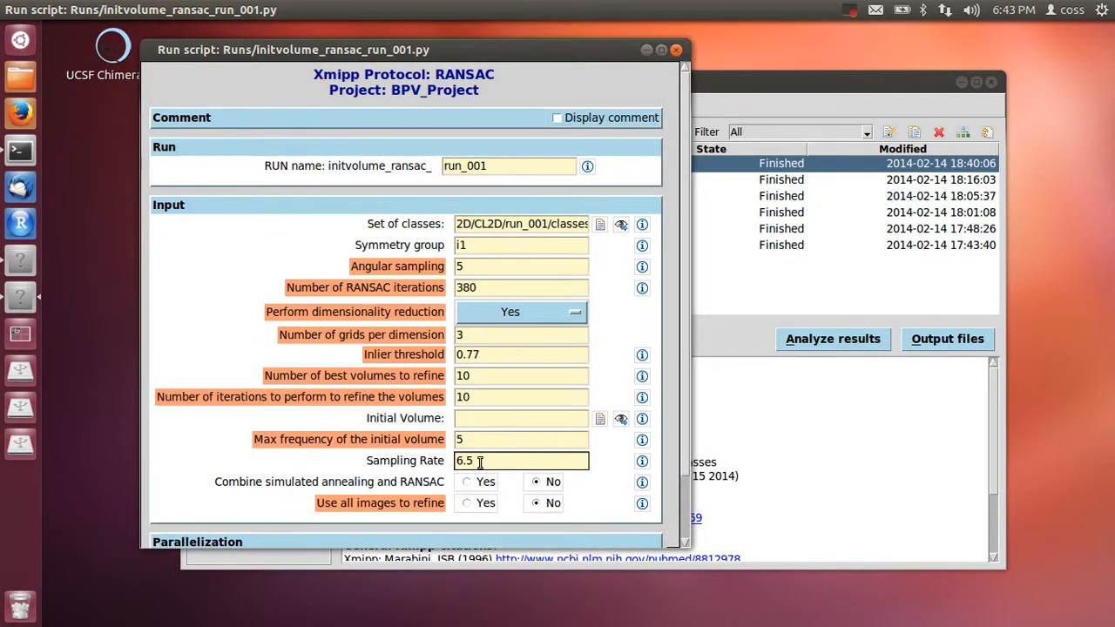
{"action": "double_click", "coordinate": [460, 439]}
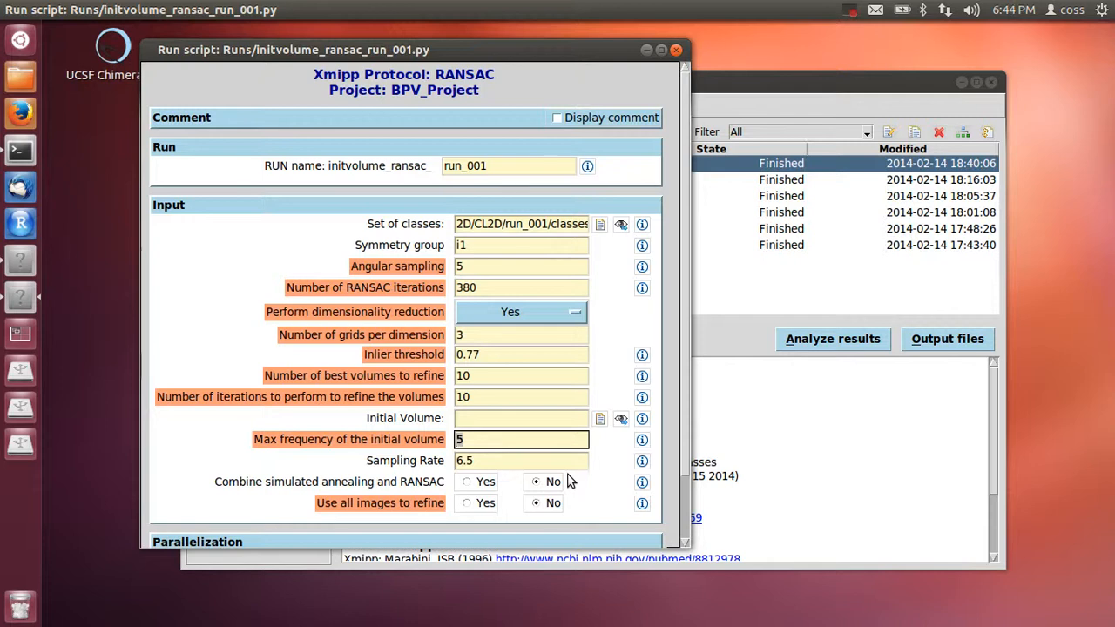
{"action": "type", "text": "40"}
Step: Turn off dimensionality reduction and set the number of random samples to 4
{"action": "left_click", "coordinate": [503, 338]}
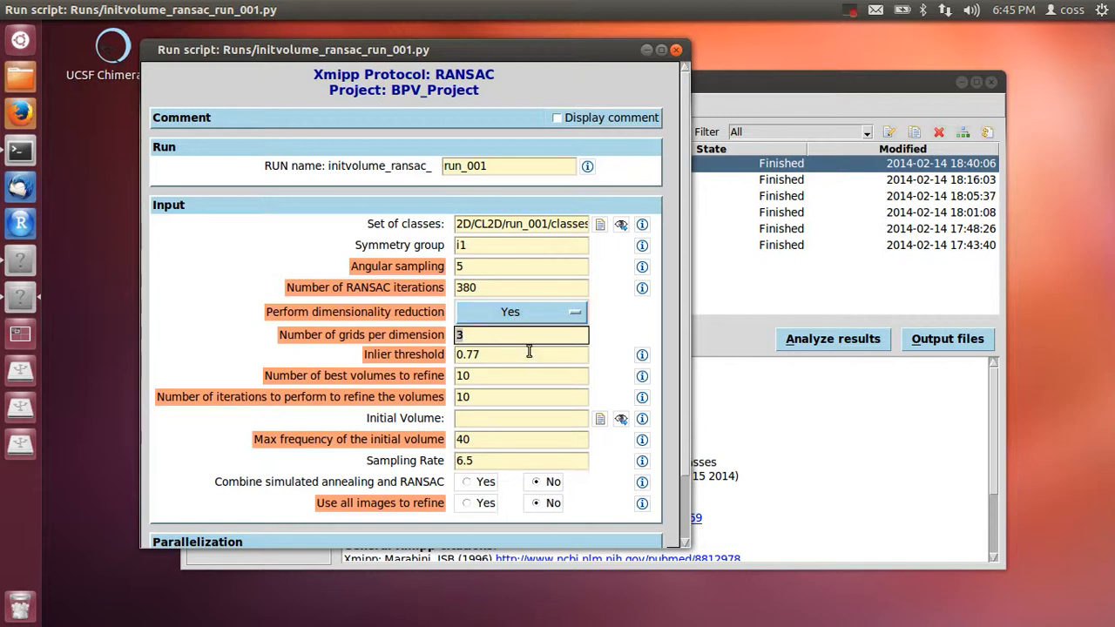
{"action": "left_click", "coordinate": [513, 310]}
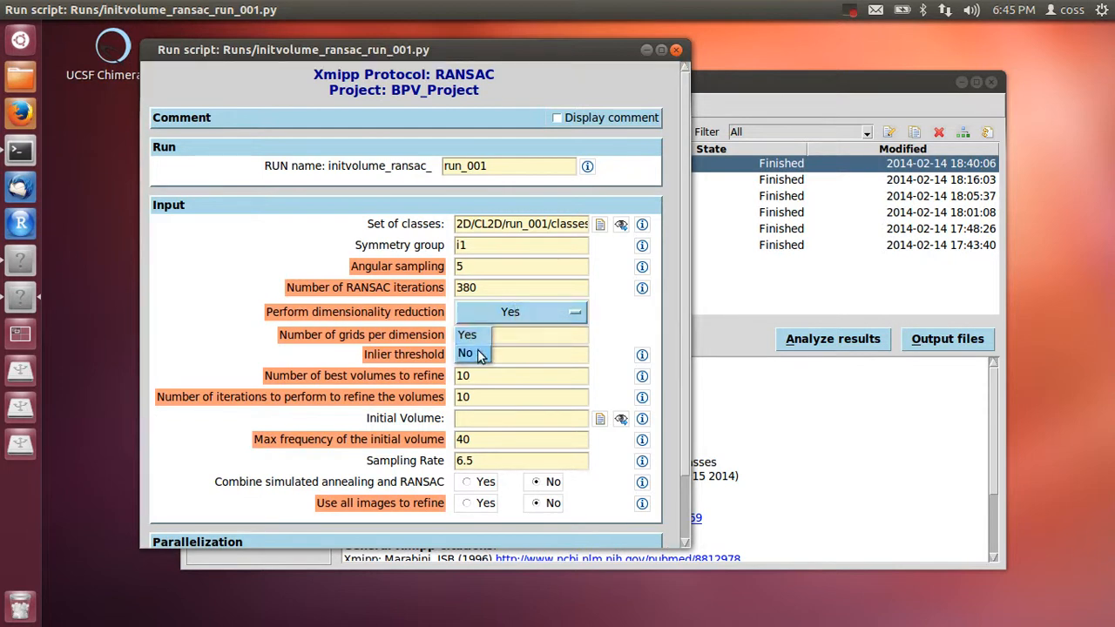
{"action": "left_click", "coordinate": [484, 351]}
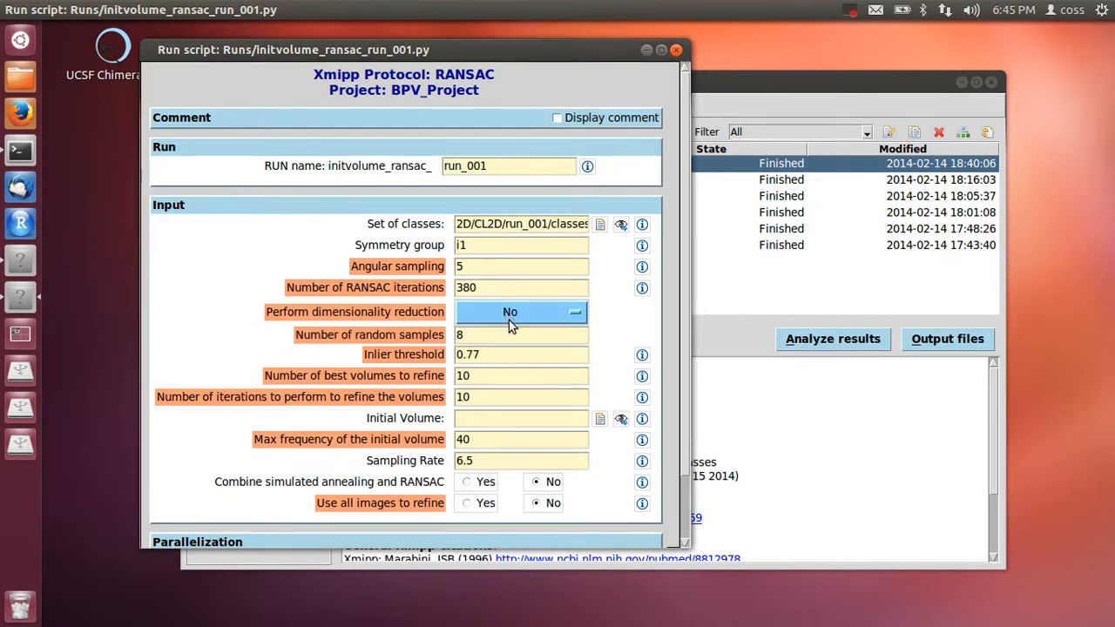
{"action": "left_click", "coordinate": [503, 338]}
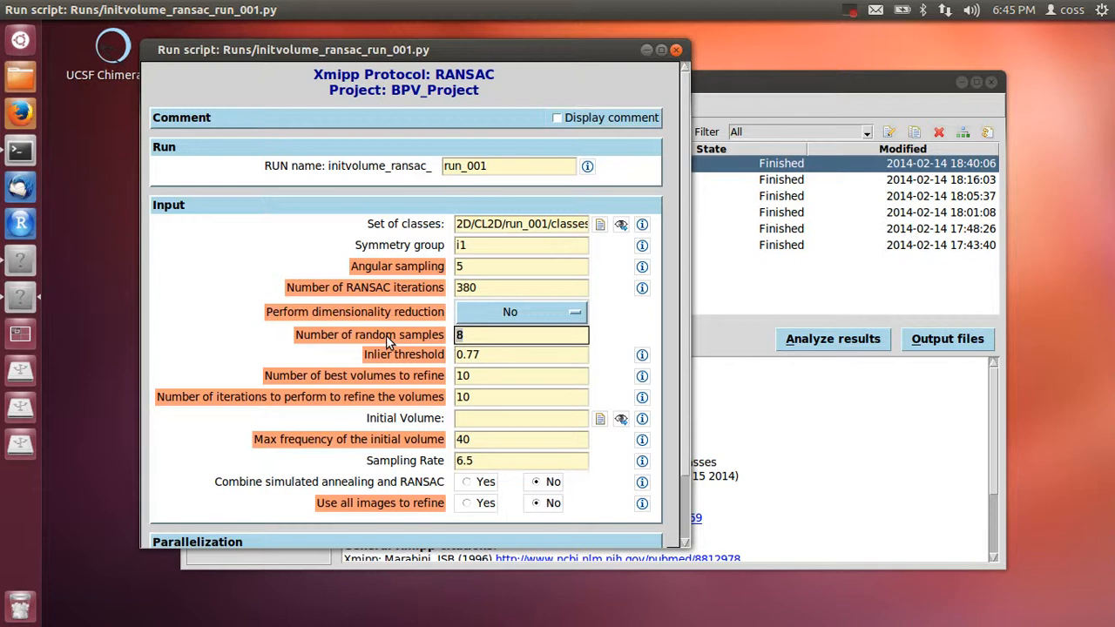
{"action": "type", "text": "4"}
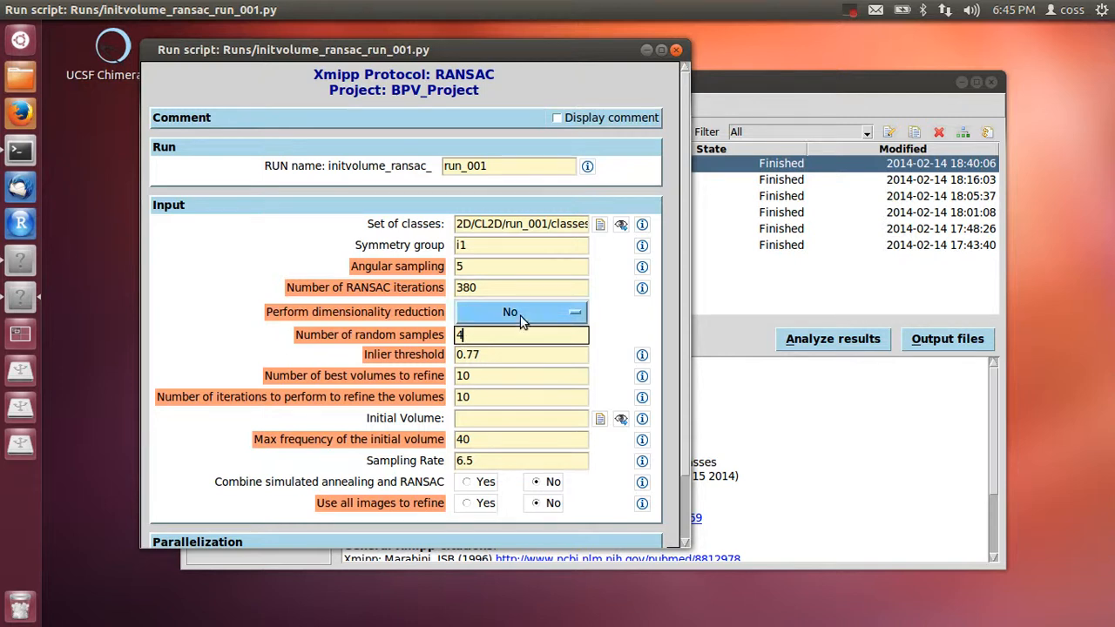
Step: Set the number of RANSAC iterations to 40
{"action": "double_click", "coordinate": [503, 286]}
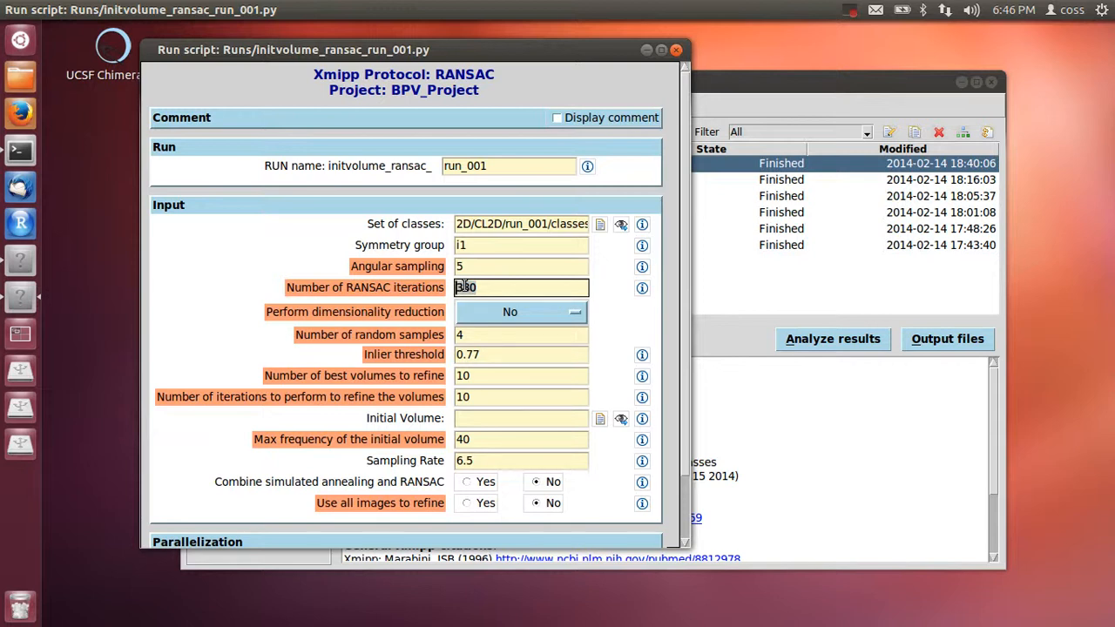
{"action": "type", "text": "40"}
{"action": "left_click", "coordinate": [470, 338]}
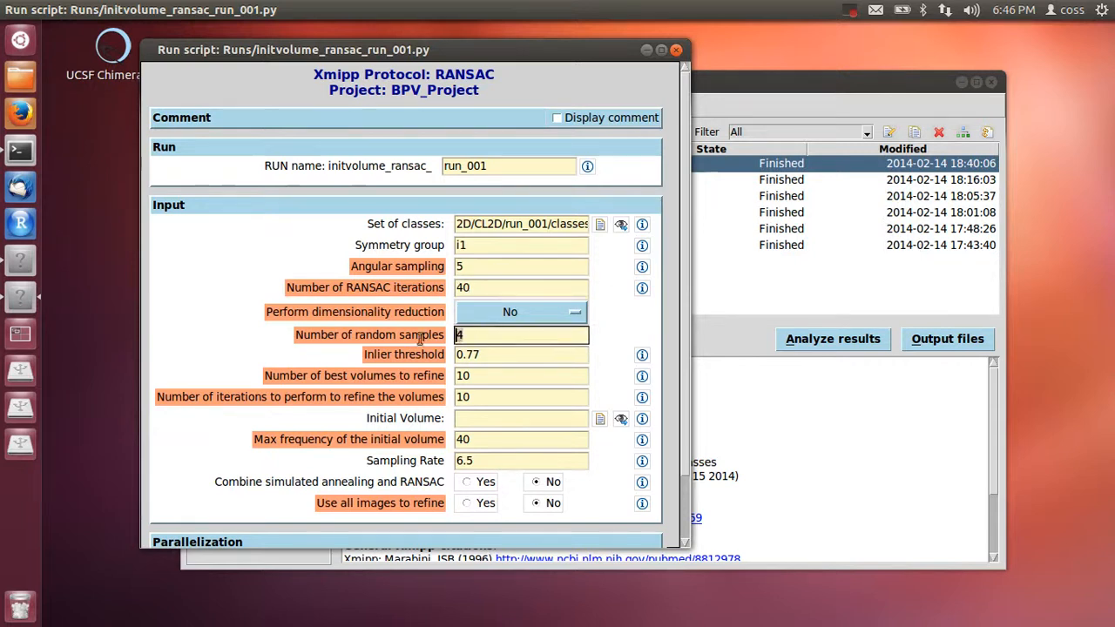
{"action": "key", "text": "shift+Tab"}
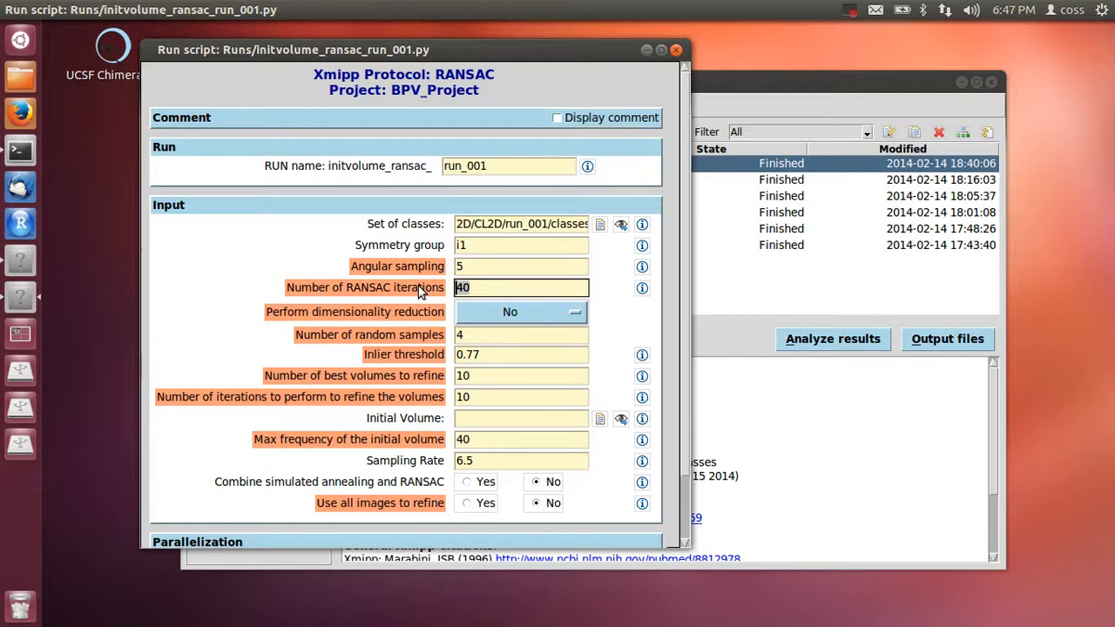
Step: Set the RANSAC inlier threshold to 0.5
{"action": "left_click", "coordinate": [505, 355]}
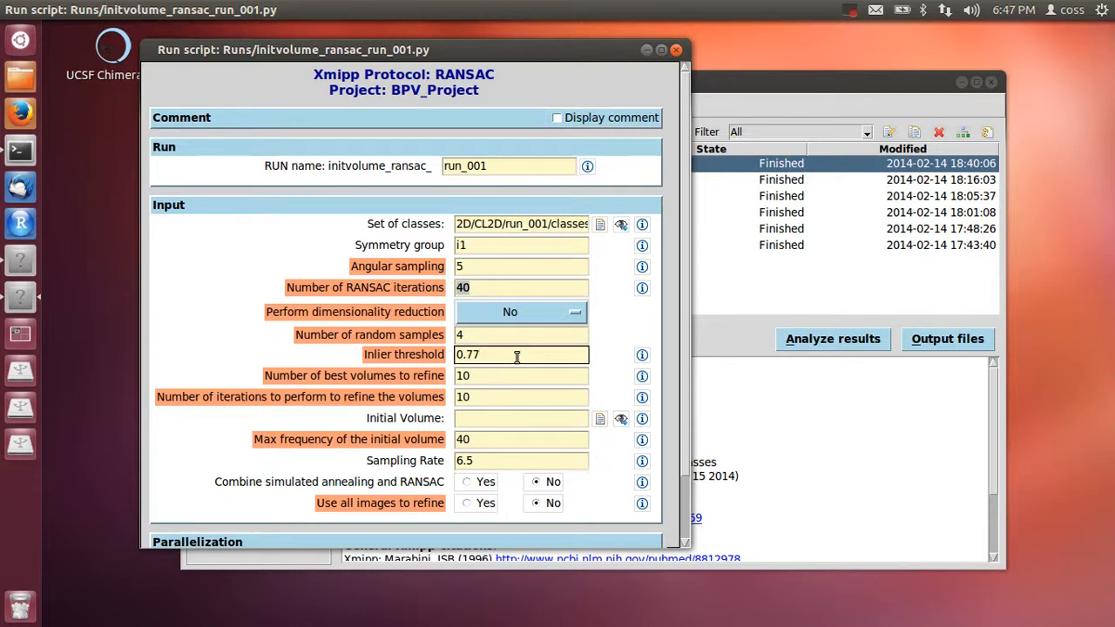
{"action": "key", "text": "BackSpace"}
{"action": "key", "text": "BackSpace"}
{"action": "type", "text": "77"}
{"action": "key", "text": "BackSpace"}
{"action": "key", "text": "BackSpace"}
{"action": "type", "text": "5"}
{"action": "left_click", "coordinate": [485, 289]}
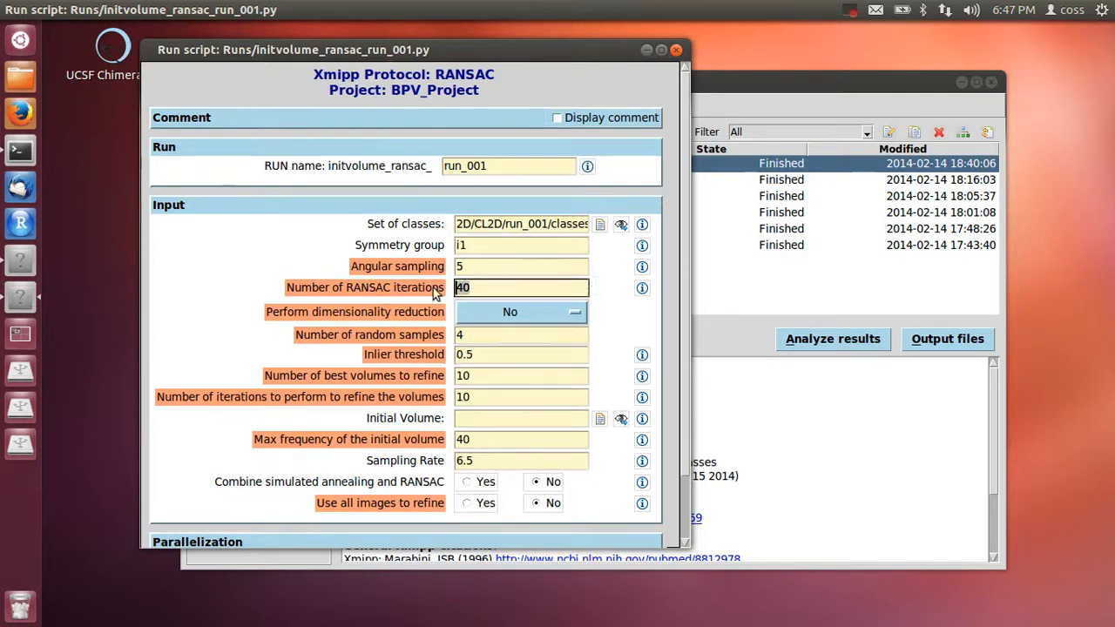
Step: Set both the number of best volumes to refine and the number of volume refinement iterations to 5
{"action": "left_click", "coordinate": [491, 378]}
{"action": "left_click_drag", "start_coordinate": [491, 378], "coordinate": [444, 378]}
{"action": "type", "text": "5"}
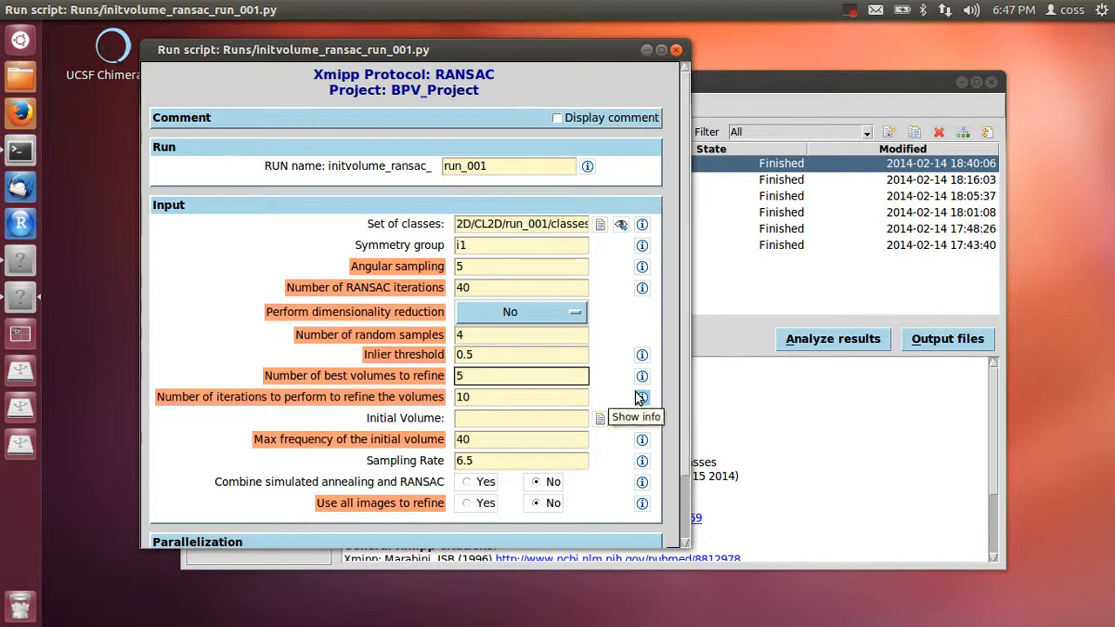
{"action": "scroll", "coordinate": [684, 434], "scroll_direction": "down", "scroll_amount": 3}
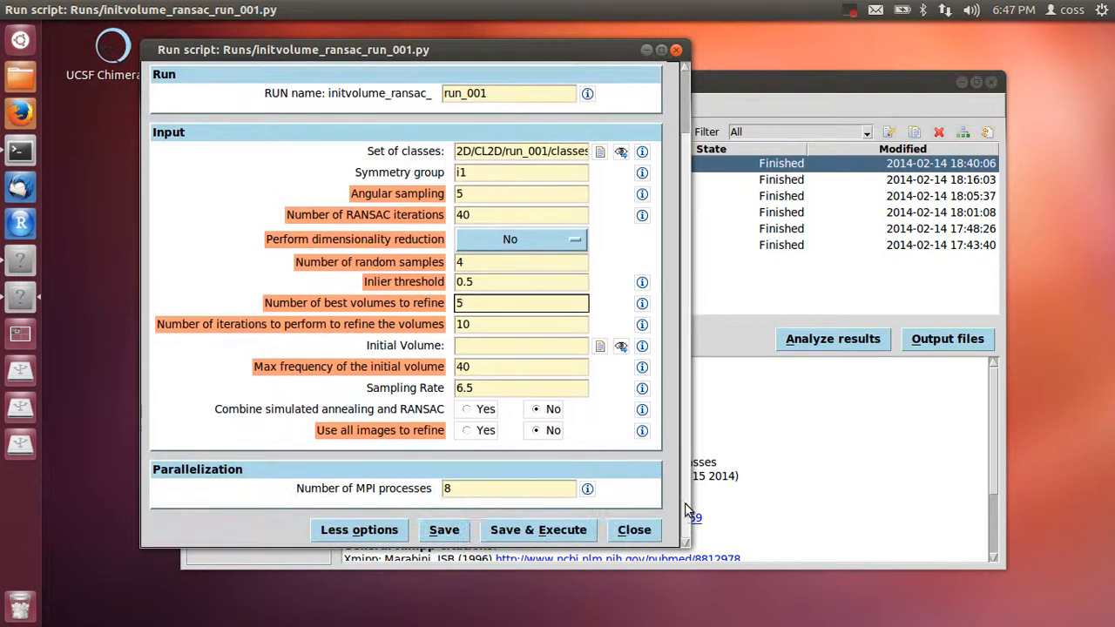
{"action": "left_click_drag", "start_coordinate": [510, 324], "coordinate": [443, 324]}
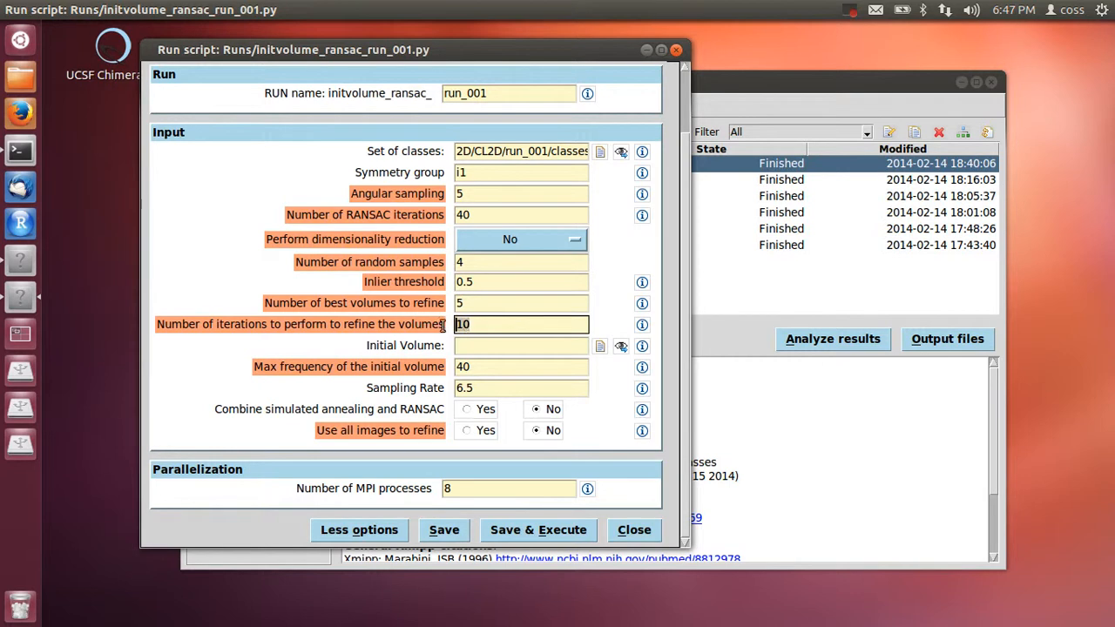
{"action": "type", "text": "5"}
{"action": "double_click", "coordinate": [459, 301]}
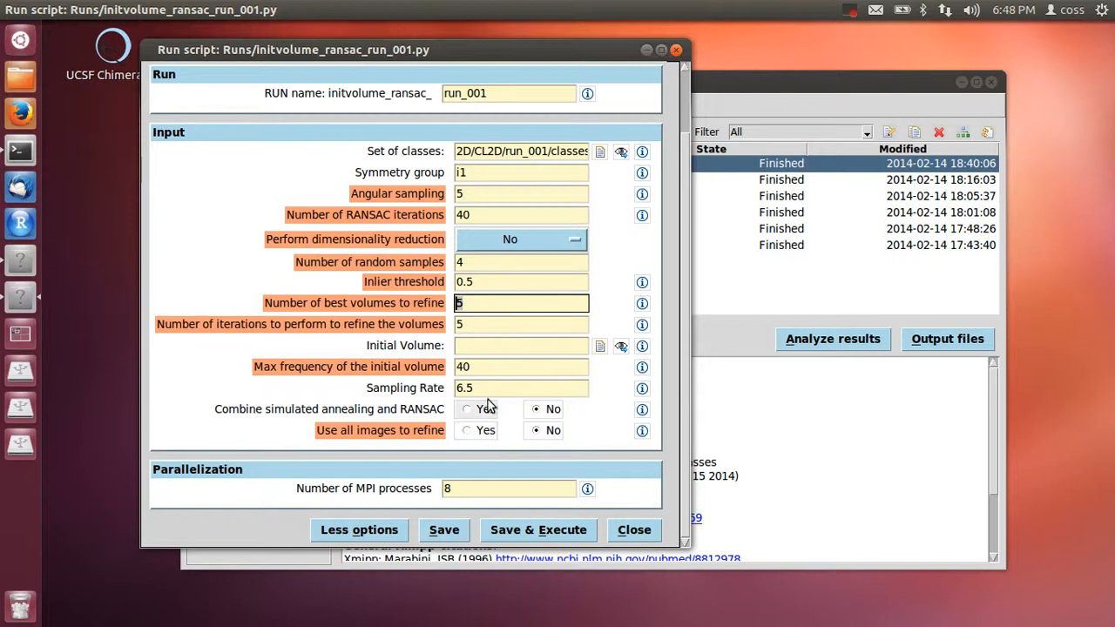
Step: Enable the use of all images to refine the RANSAC volumes
{"action": "left_click", "coordinate": [471, 431]}
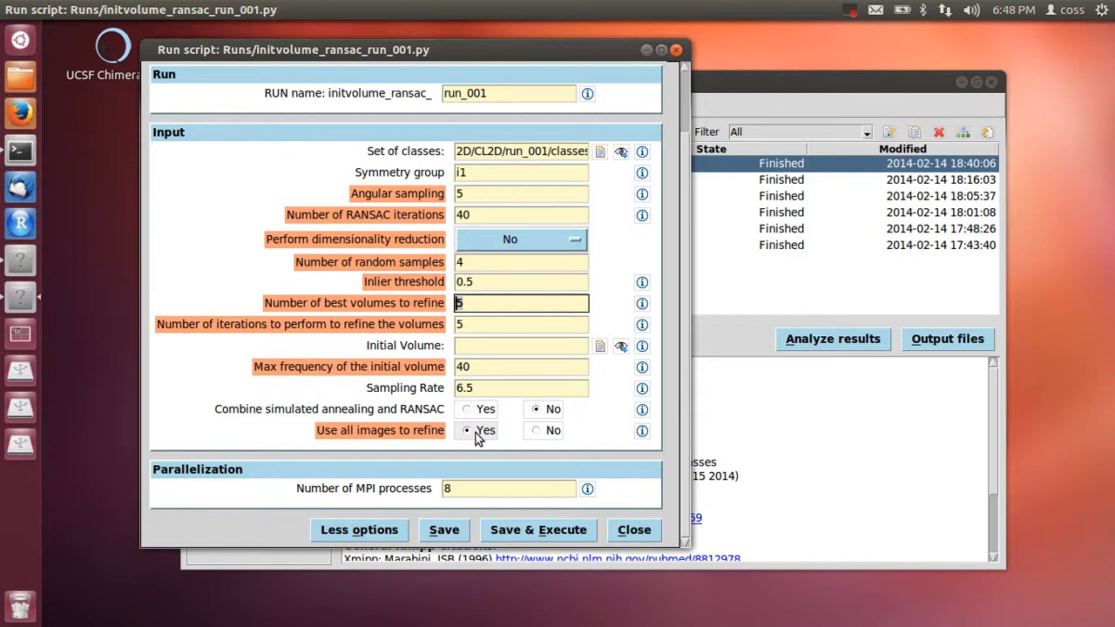
{"action": "left_click", "coordinate": [546, 430]}
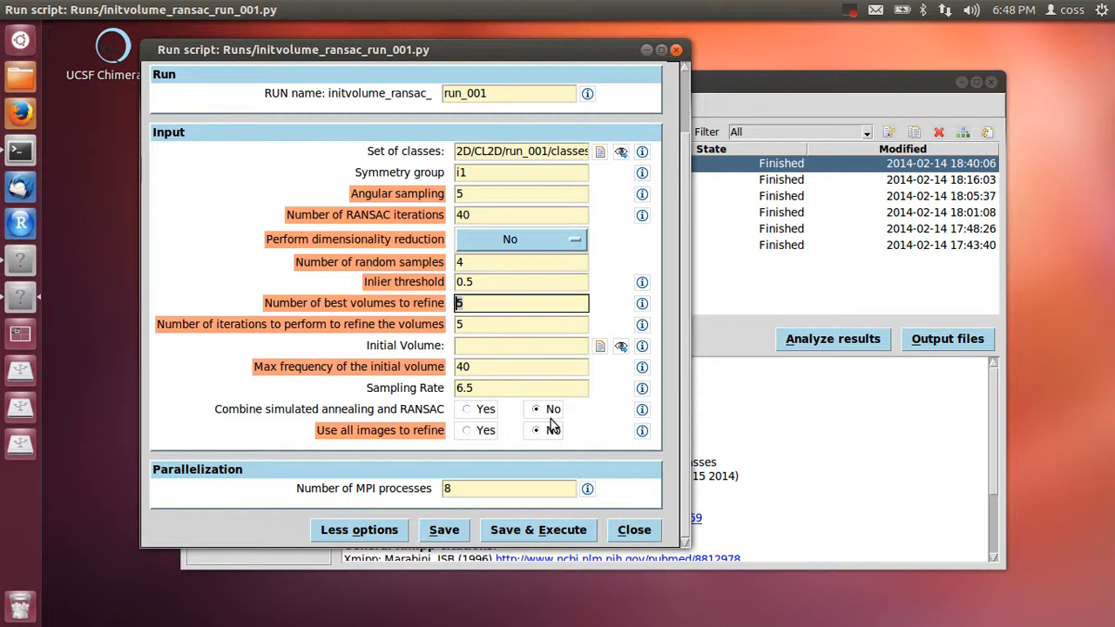
{"action": "left_click", "coordinate": [484, 432]}
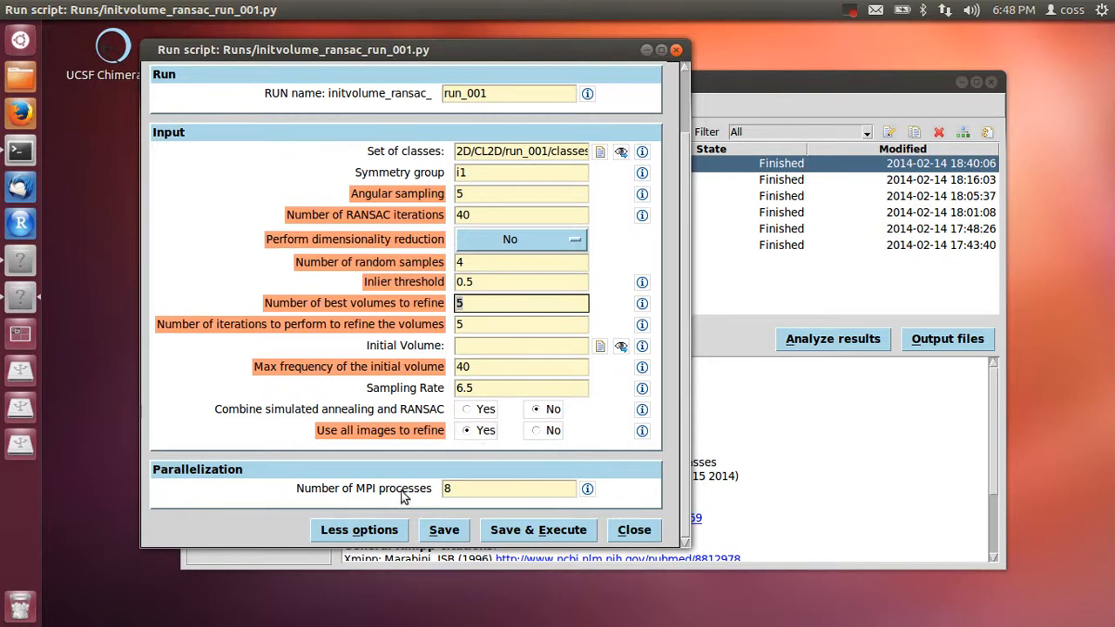
Step: Set the number of MPI processes to 4, then save and execute the RANSAC run
{"action": "left_click", "coordinate": [474, 488]}
{"action": "type", "text": "4"}
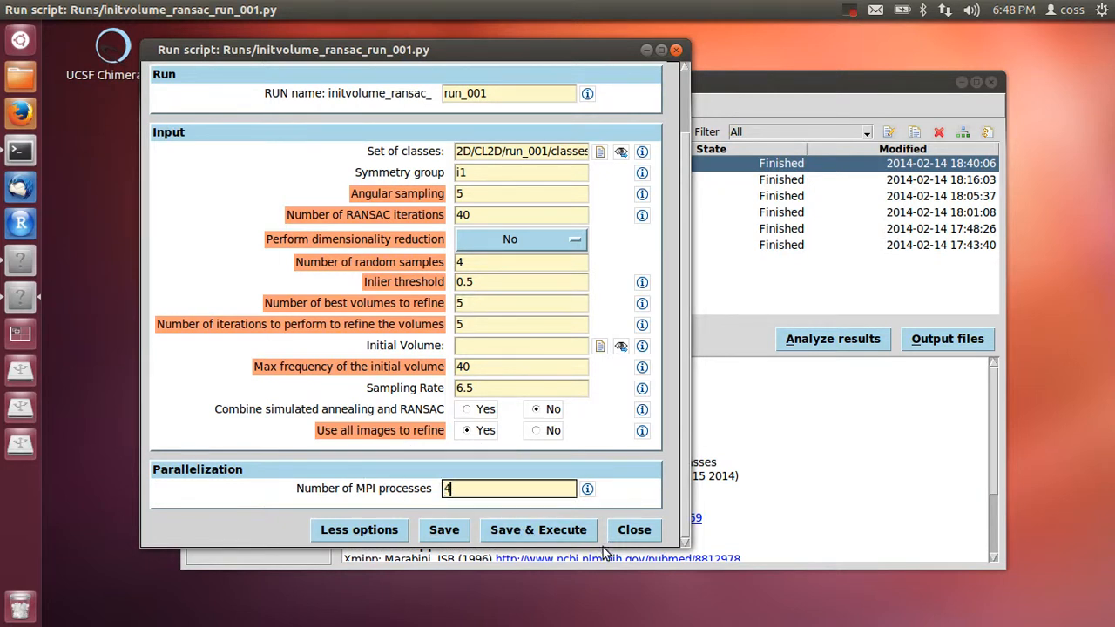
{"action": "left_click", "coordinate": [568, 540]}
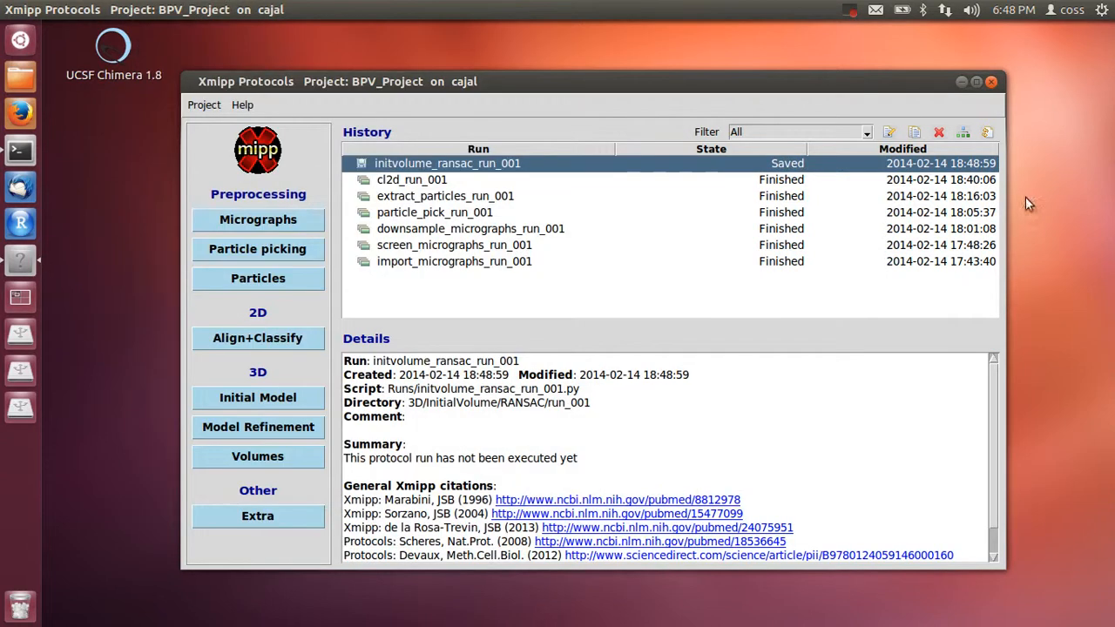
Step: Refresh the run history repeatedly to follow the progress of initvolume_ransac_run_001
{"action": "left_click", "coordinate": [990, 133]}
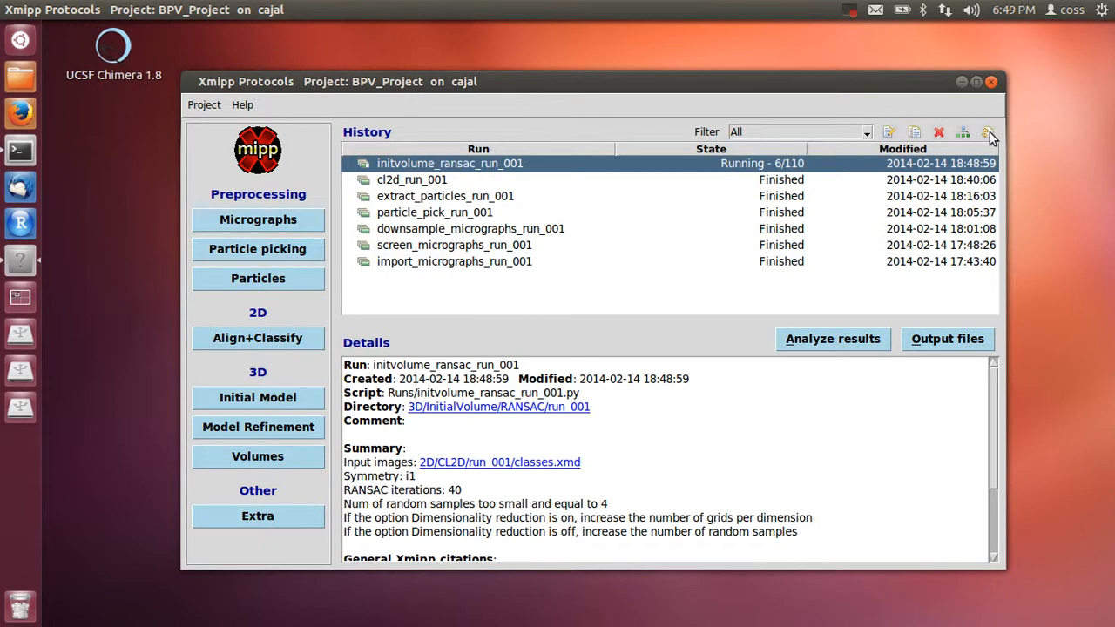
{"action": "left_click", "coordinate": [987, 132]}
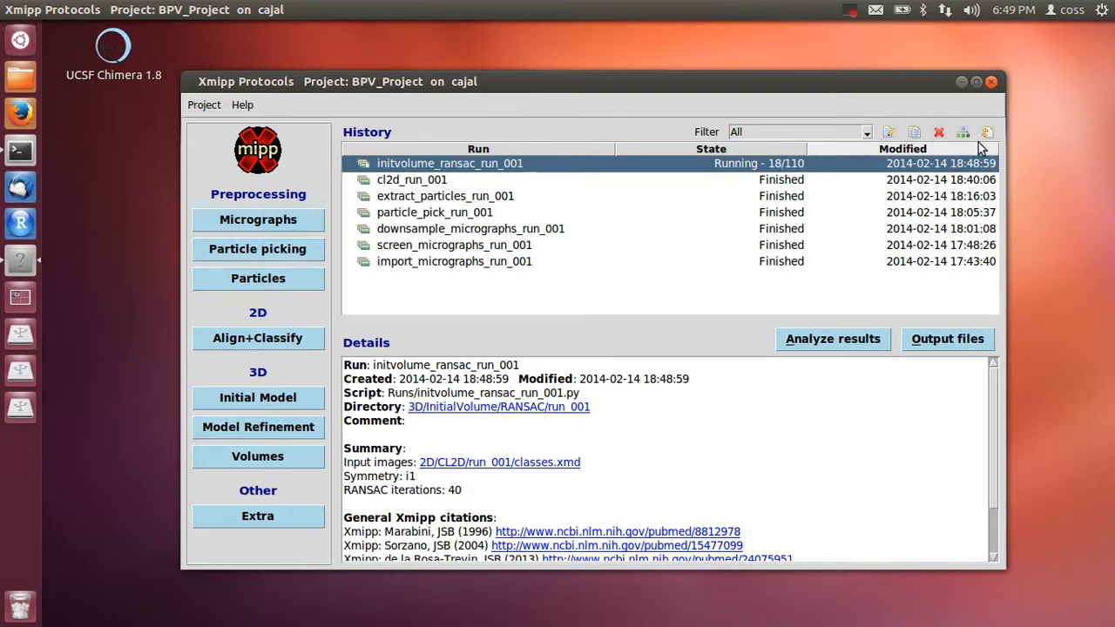
{"action": "left_click", "coordinate": [989, 133]}
{"action": "left_click", "coordinate": [987, 132]}
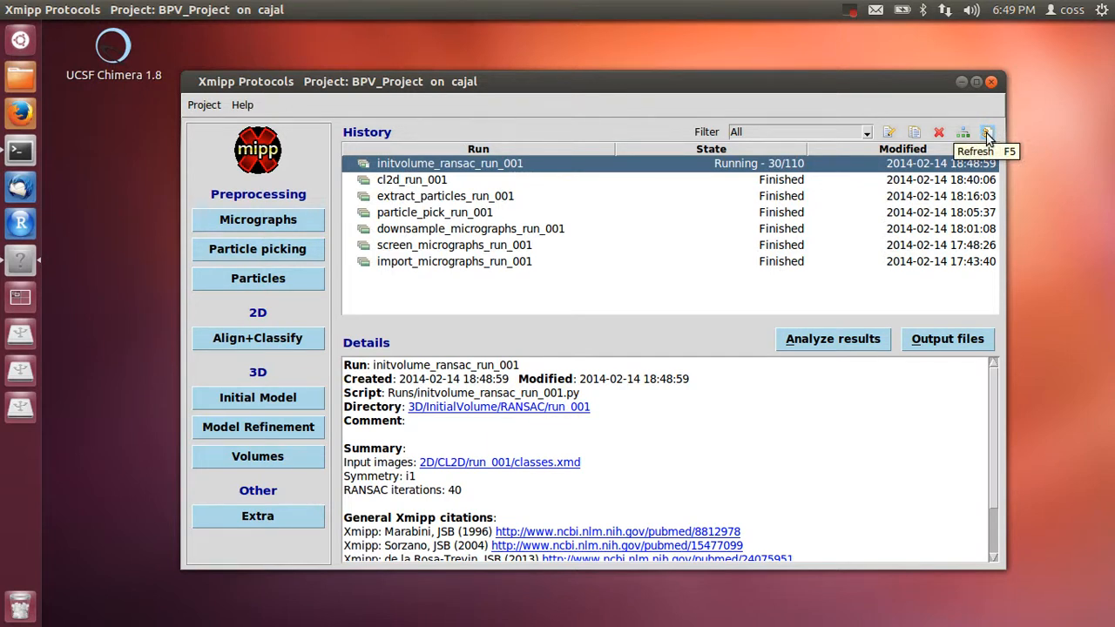
{"action": "left_click", "coordinate": [987, 134]}
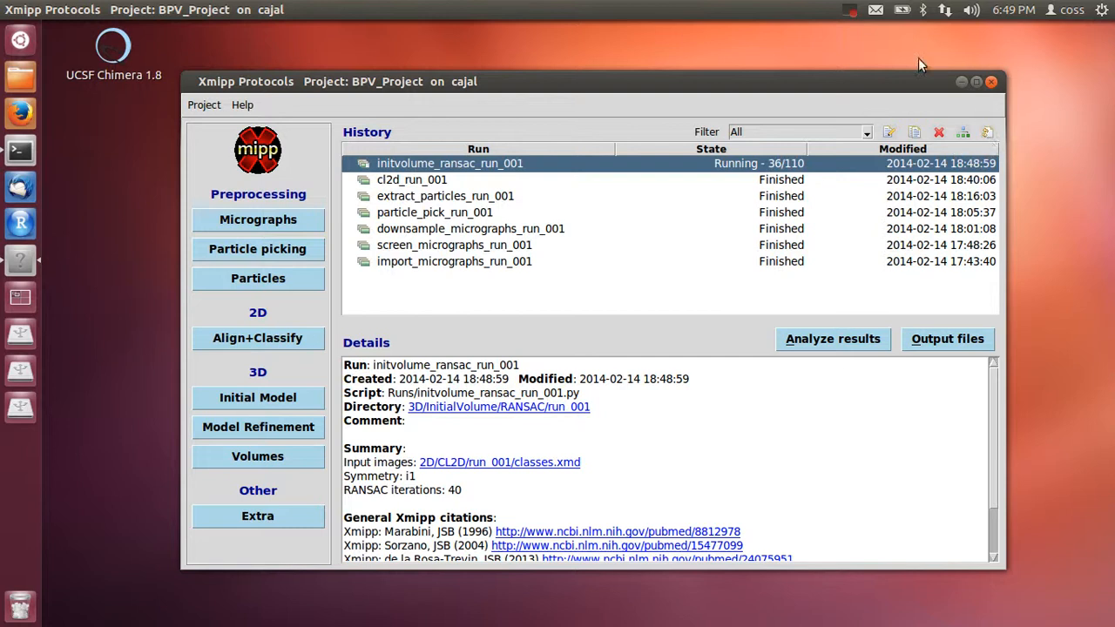
{"action": "left_click", "coordinate": [859, 13]}
{"action": "left_click", "coordinate": [860, 45]}
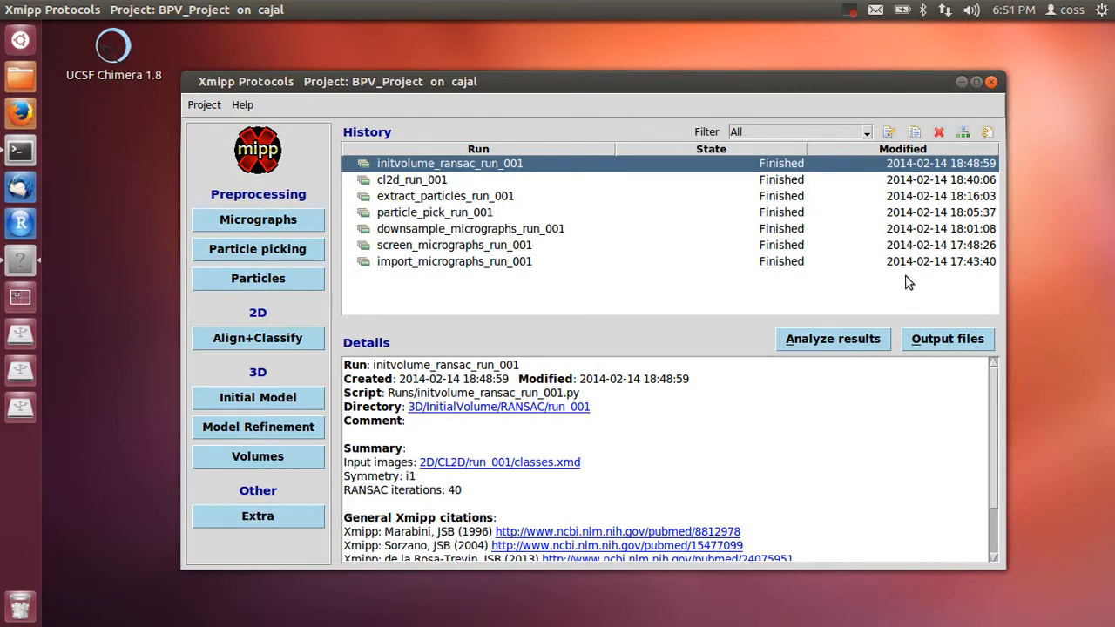
Step: Display the volume list of the finished RANSAC run and look through the slices of volumeProposed00000.vol in an enlarged window
{"action": "left_click", "coordinate": [824, 343]}
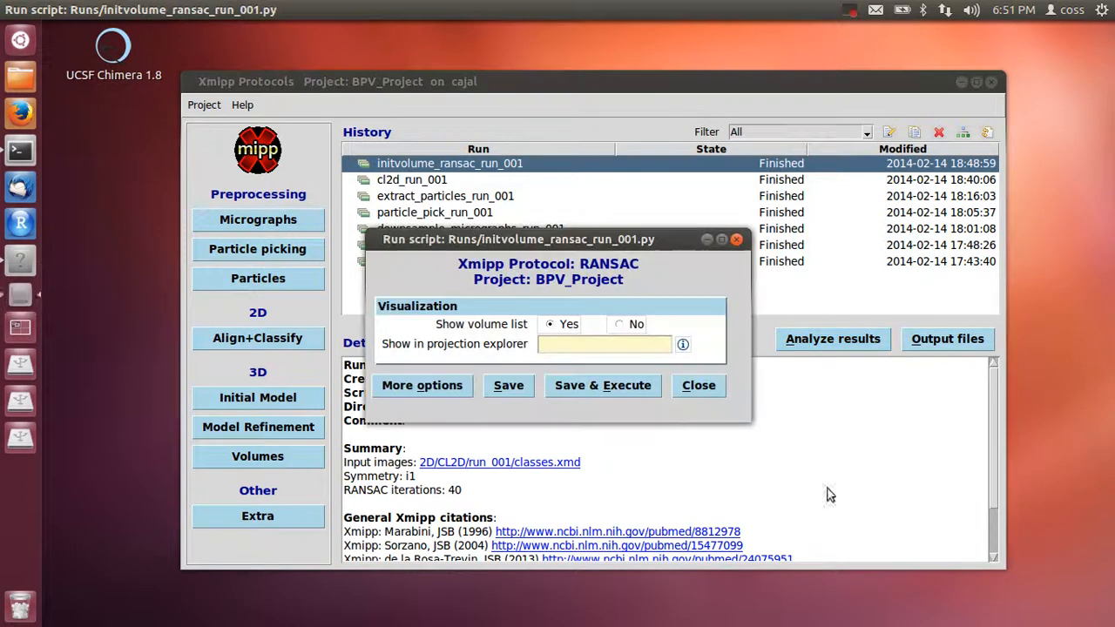
{"action": "left_click", "coordinate": [629, 387]}
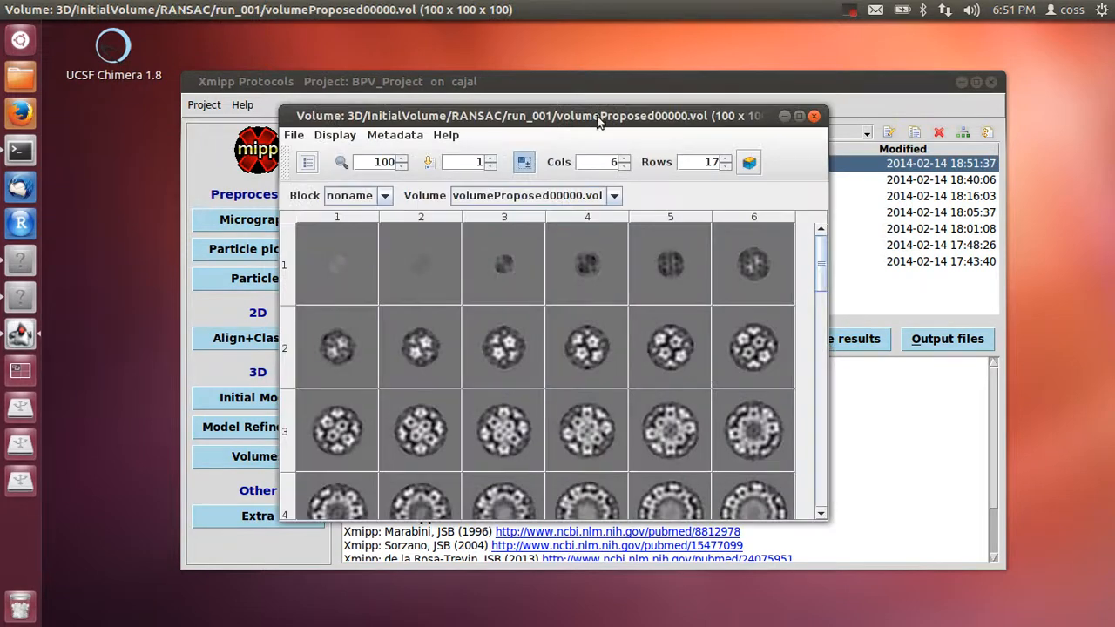
{"action": "left_click_drag", "start_coordinate": [593, 112], "coordinate": [529, 66]}
{"action": "left_click_drag", "start_coordinate": [759, 469], "coordinate": [988, 562]}
{"action": "scroll", "coordinate": [827, 401], "scroll_direction": "down", "scroll_amount": 5}
{"action": "scroll", "coordinate": [827, 396], "scroll_direction": "up", "scroll_amount": 5}
Step: Inspect the slices of the other proposed volumes one after another, from volumeProposed00001.vol to volumeProposed00004.vol
{"action": "left_click", "coordinate": [518, 150]}
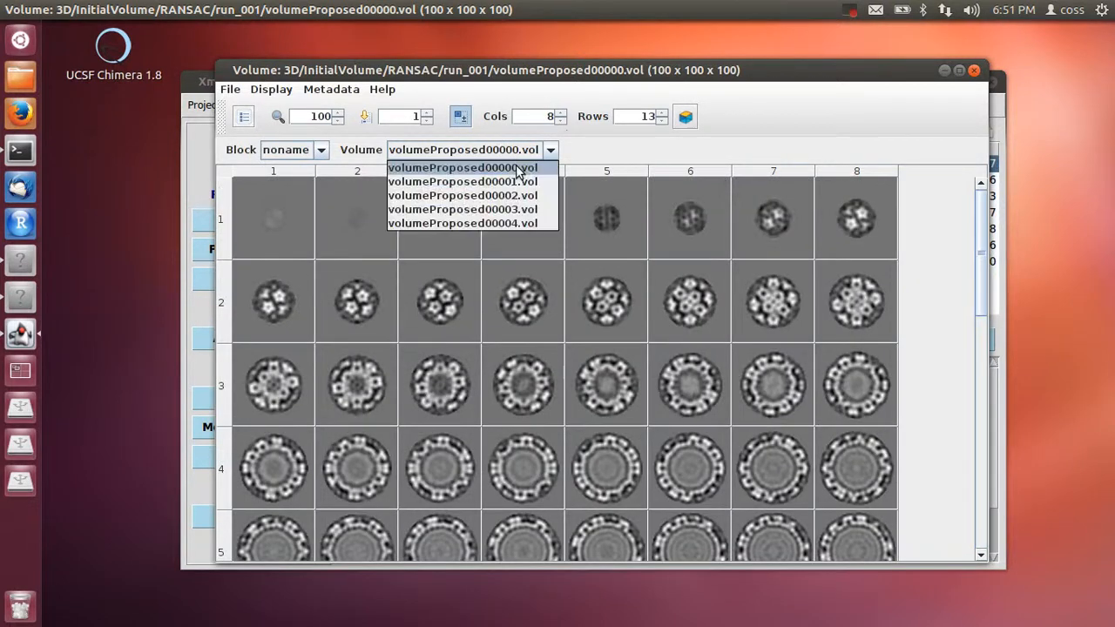
{"action": "left_click", "coordinate": [514, 182]}
{"action": "left_click", "coordinate": [512, 150]}
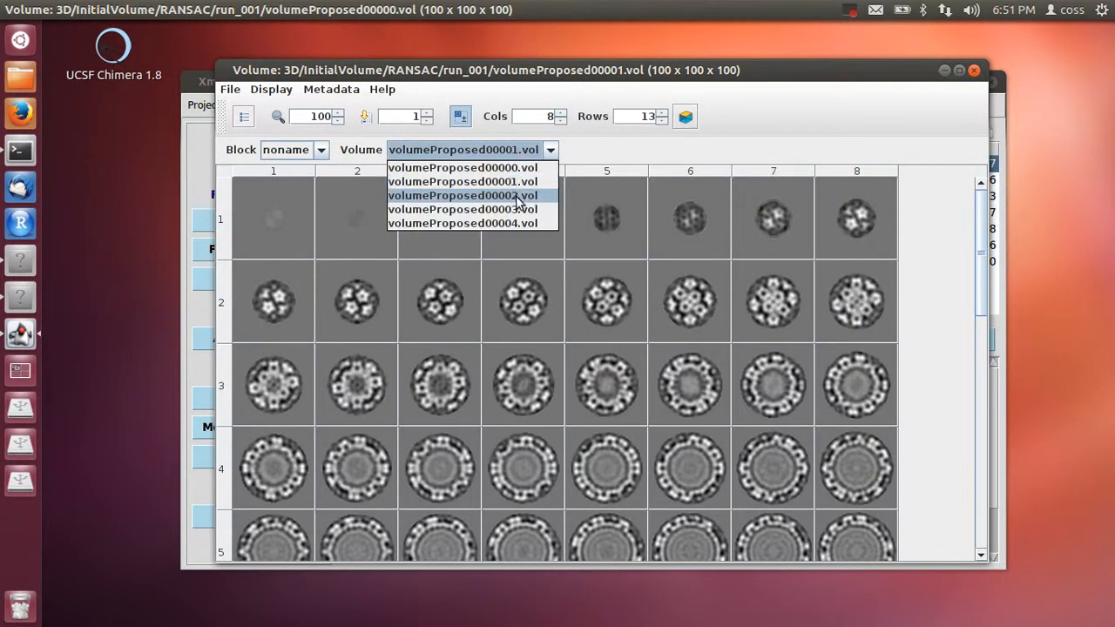
{"action": "left_click", "coordinate": [510, 195]}
{"action": "left_click", "coordinate": [514, 211]}
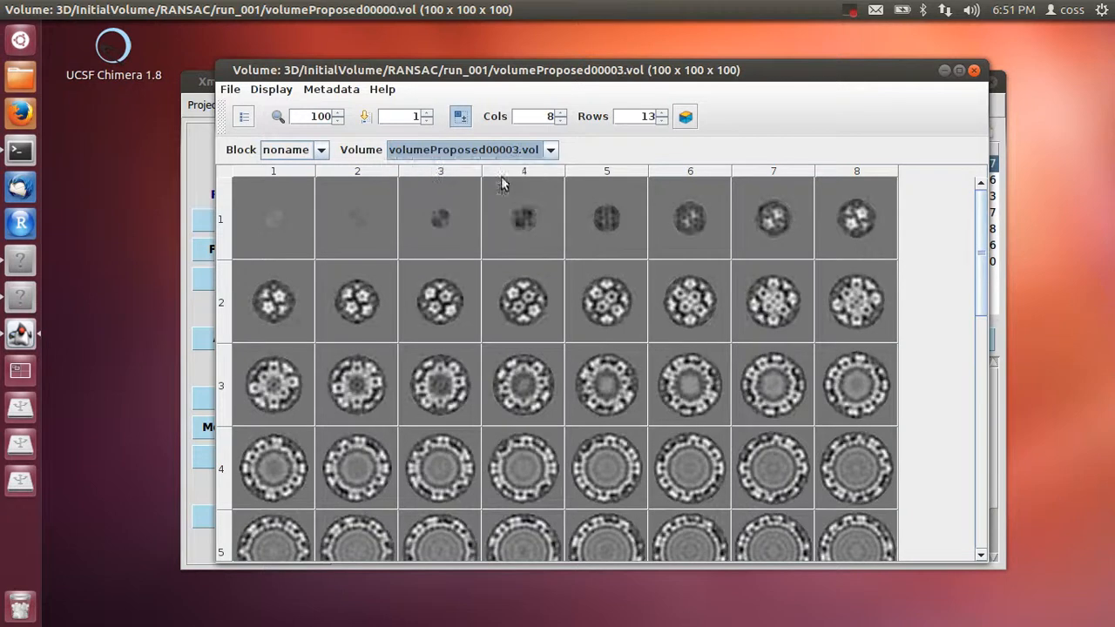
{"action": "left_click", "coordinate": [505, 149]}
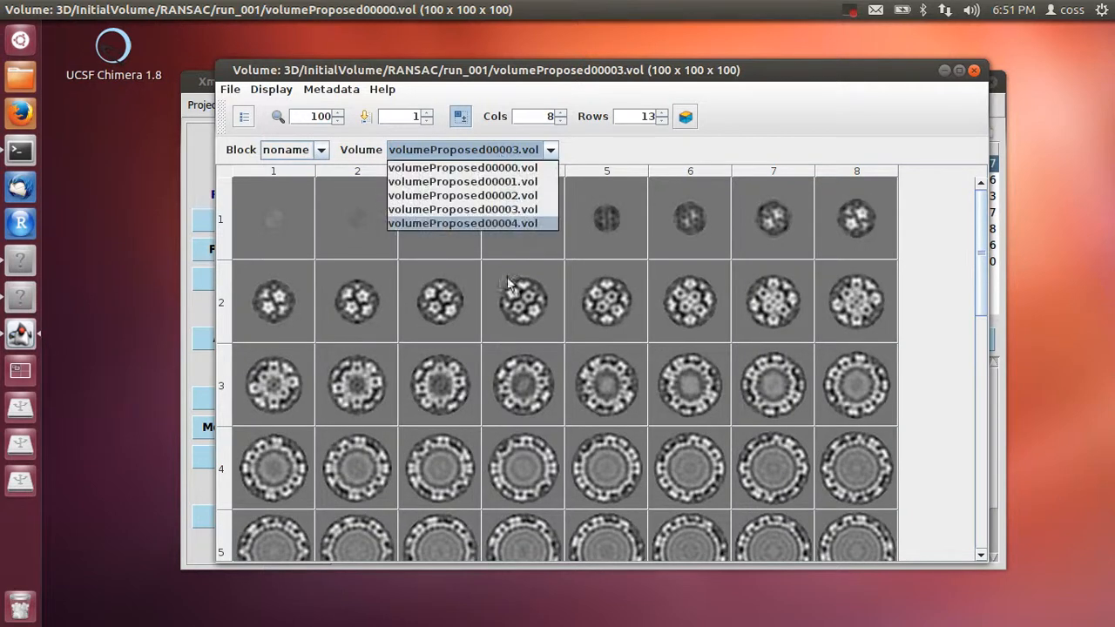
{"action": "left_click", "coordinate": [515, 223]}
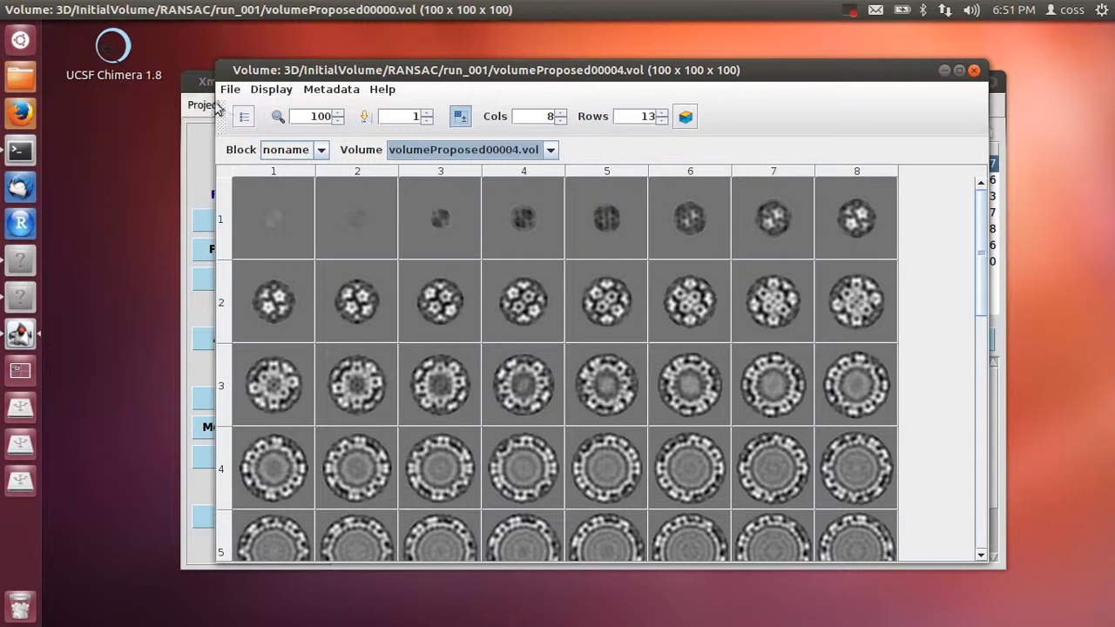
Step: Return to volumeProposed00000.vol and examine the score columns of the five proposed volumes in the metadata table
{"action": "left_click", "coordinate": [486, 151]}
{"action": "left_click", "coordinate": [503, 173]}
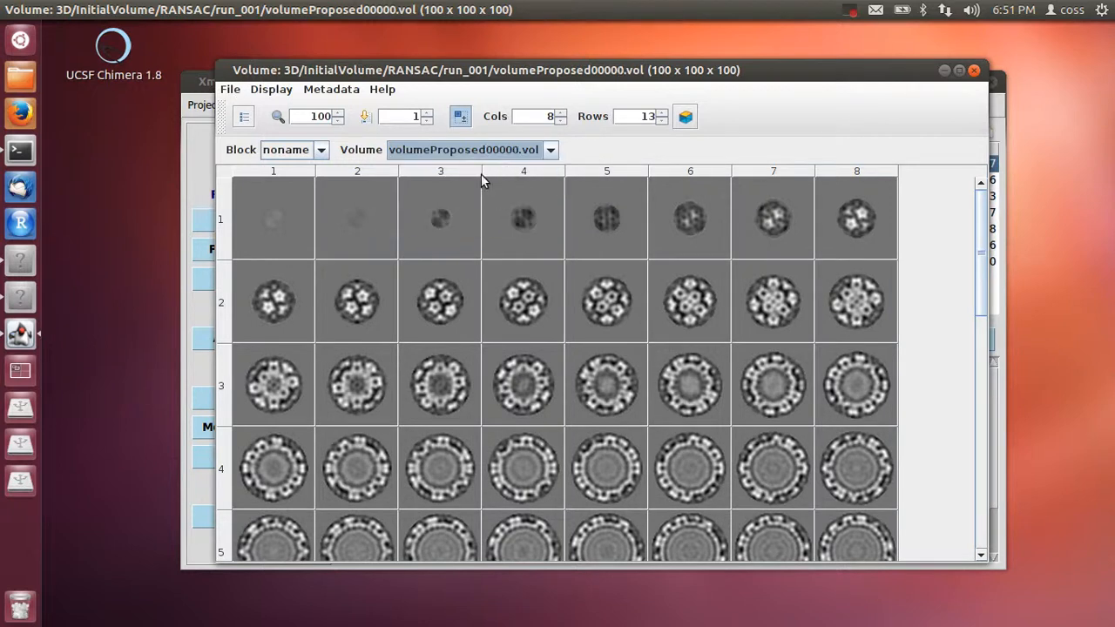
{"action": "left_click", "coordinate": [244, 115]}
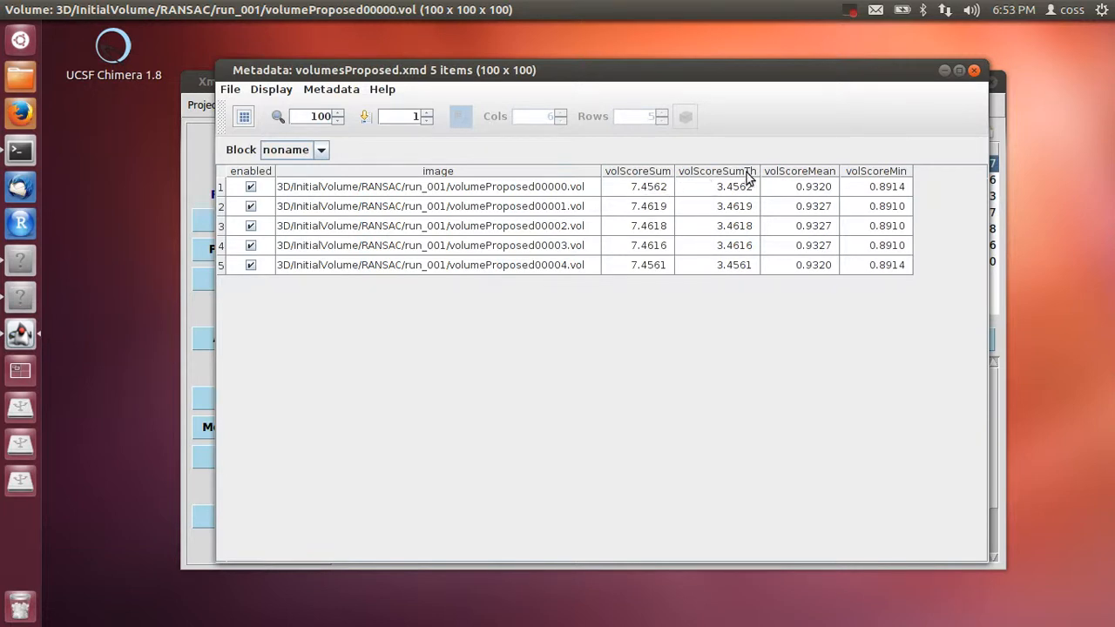
{"action": "mouse_move", "coordinate": [744, 171]}
{"action": "left_click", "coordinate": [244, 117]}
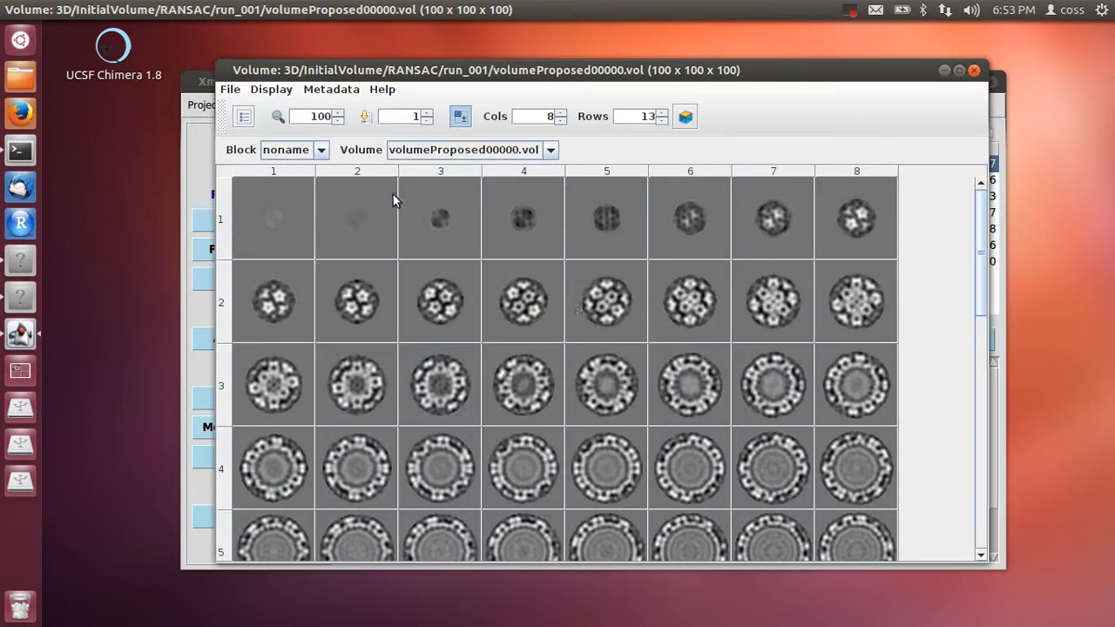
Step: Open volumeProposed00000.vol in UCSF Chimera, lower its surface level to about 0.04, and enlarge the 3D view
{"action": "left_click", "coordinate": [233, 92]}
{"action": "left_click", "coordinate": [278, 146]}
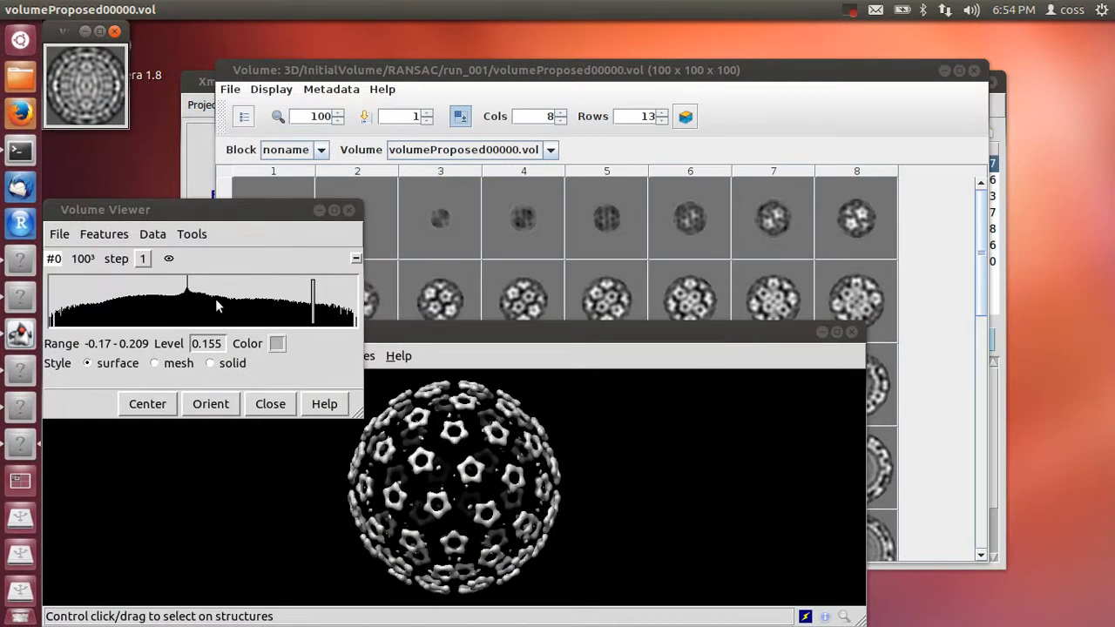
{"action": "left_click_drag", "start_coordinate": [311, 302], "coordinate": [221, 303]}
{"action": "left_click", "coordinate": [628, 320]}
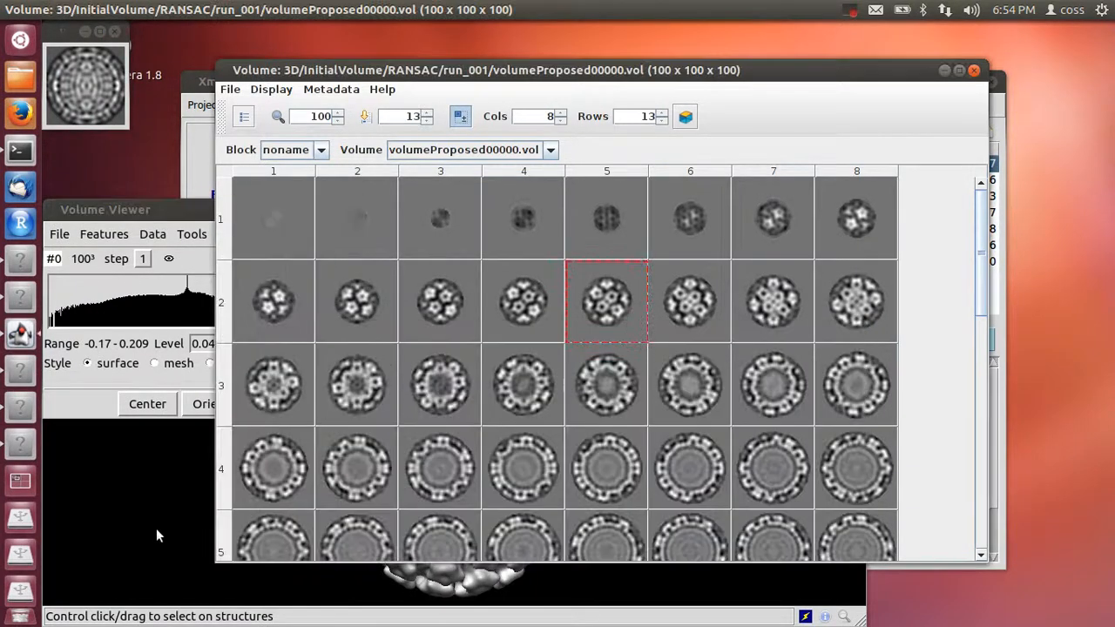
{"action": "left_click", "coordinate": [470, 328]}
{"action": "left_click_drag", "start_coordinate": [489, 315], "coordinate": [696, 35]}
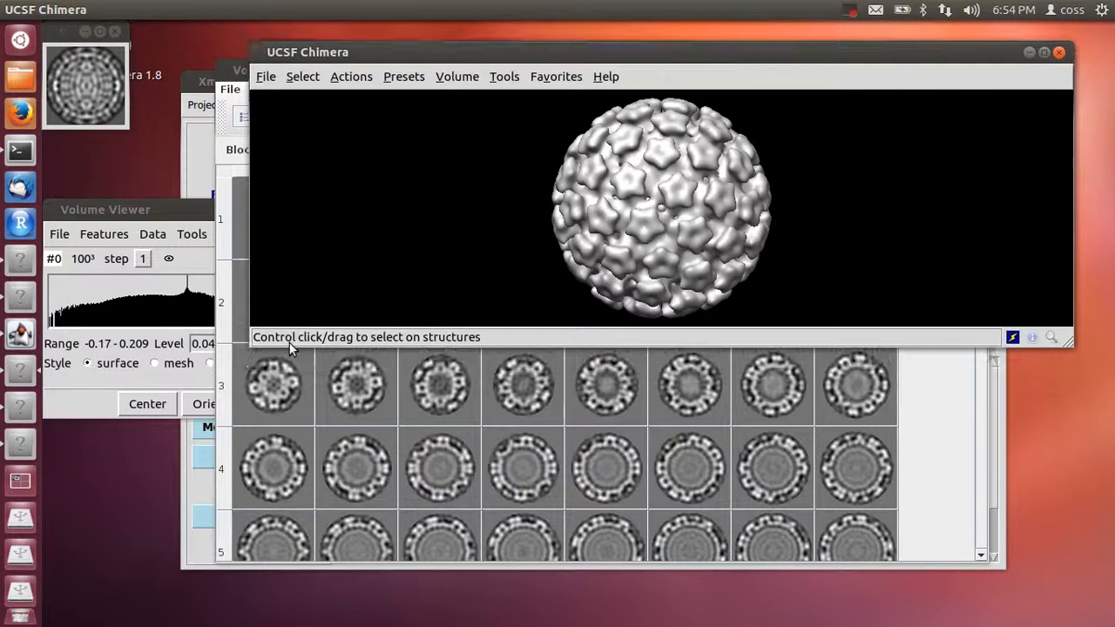
{"action": "left_click_drag", "start_coordinate": [251, 349], "coordinate": [485, 600]}
{"action": "scroll", "coordinate": [875, 429], "scroll_direction": "up", "scroll_amount": 5}
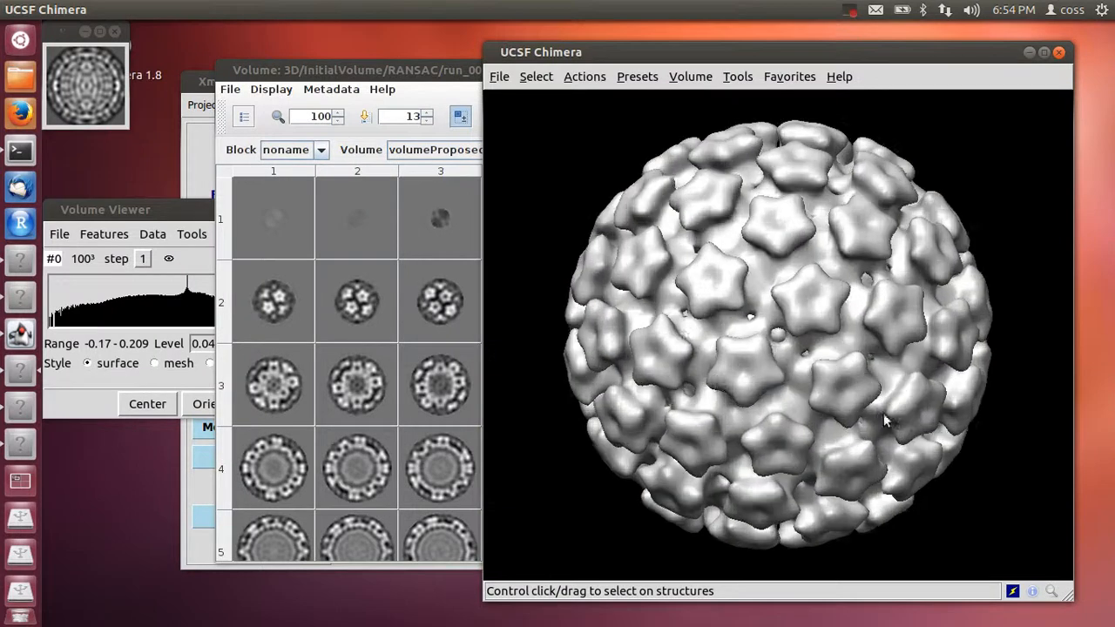
Step: Rotate the volume in several directions to examine the matching projections, then close the Chimera and volume windows
{"action": "left_click_drag", "start_coordinate": [1000, 337], "coordinate": [790, 360]}
{"action": "left_click_drag", "start_coordinate": [817, 235], "coordinate": [777, 369]}
{"action": "left_click_drag", "start_coordinate": [117, 122], "coordinate": [329, 332]}
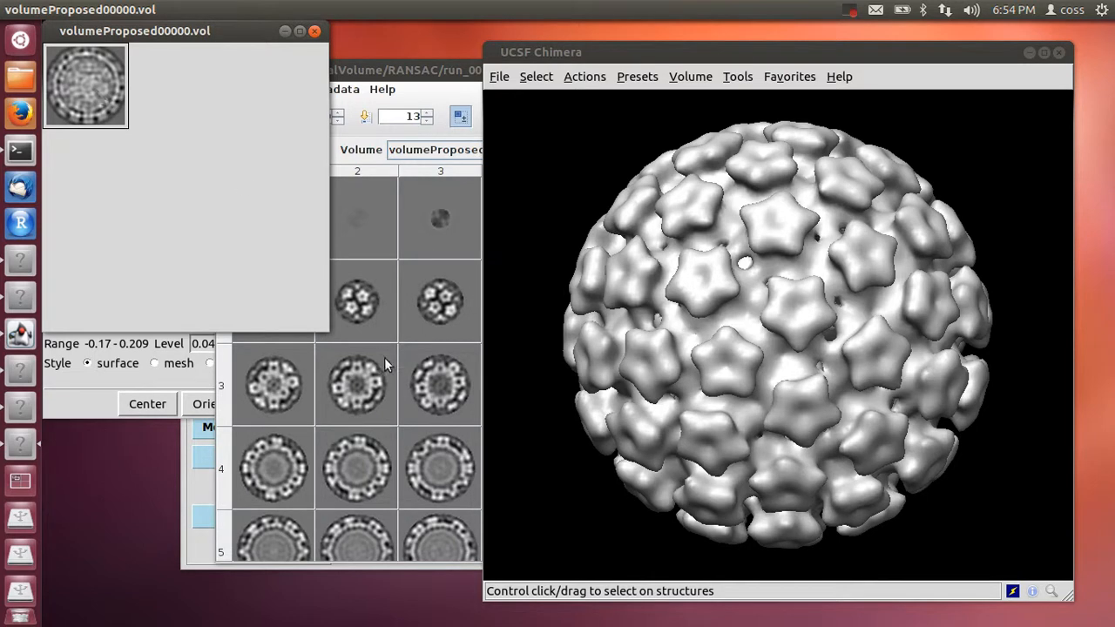
{"action": "left_click_drag", "start_coordinate": [327, 331], "coordinate": [129, 128]}
{"action": "left_click_drag", "start_coordinate": [917, 314], "coordinate": [826, 315]}
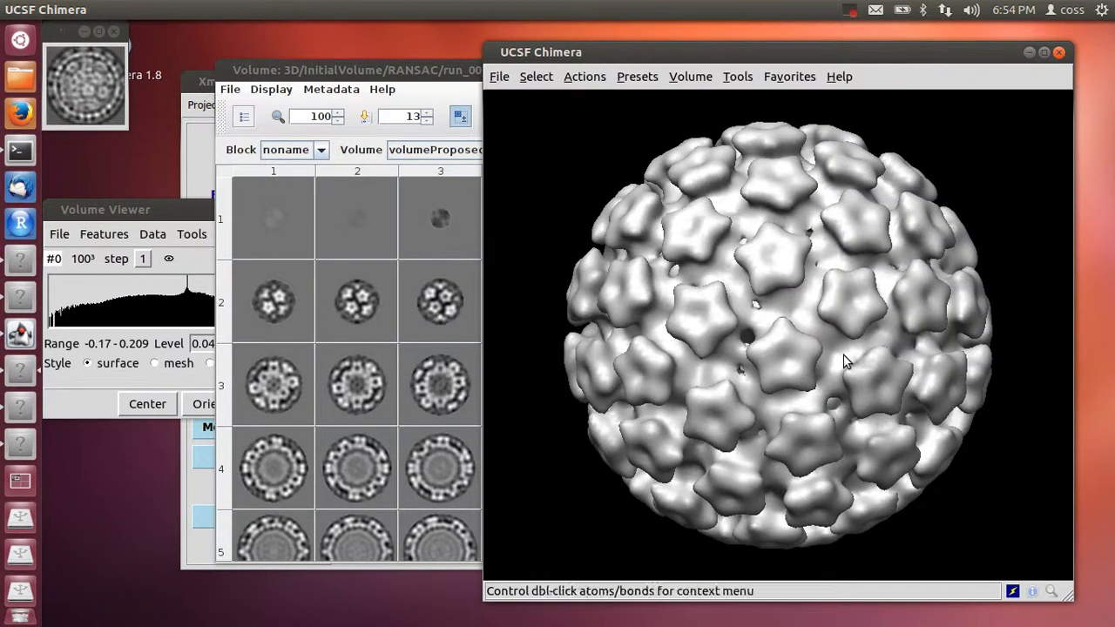
{"action": "left_click_drag", "start_coordinate": [869, 363], "coordinate": [766, 279]}
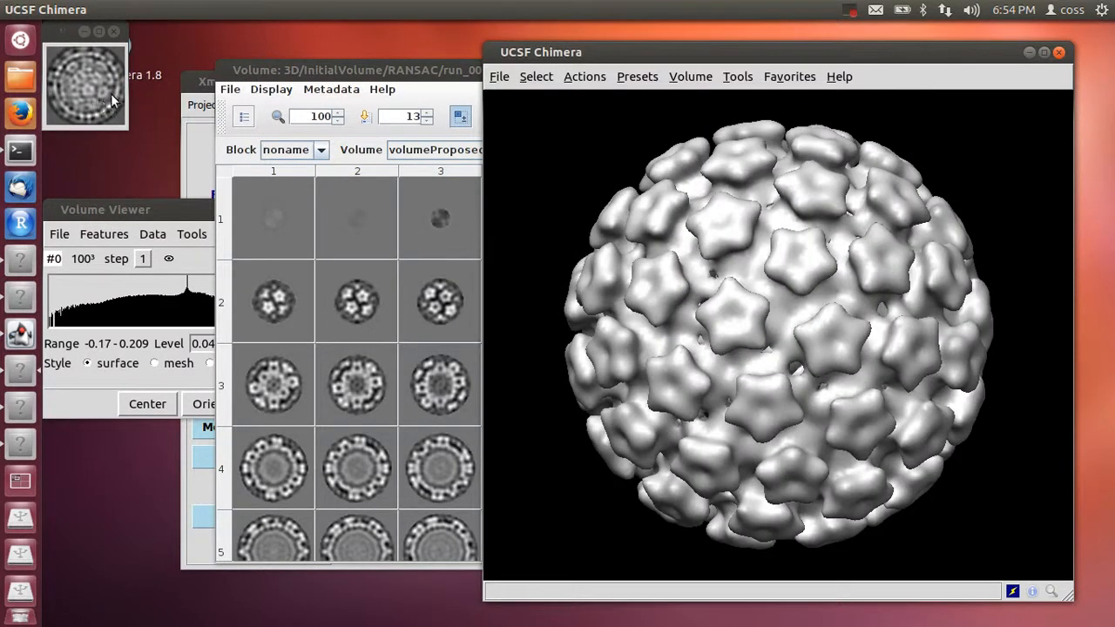
{"action": "left_click_drag", "start_coordinate": [650, 145], "coordinate": [689, 247]}
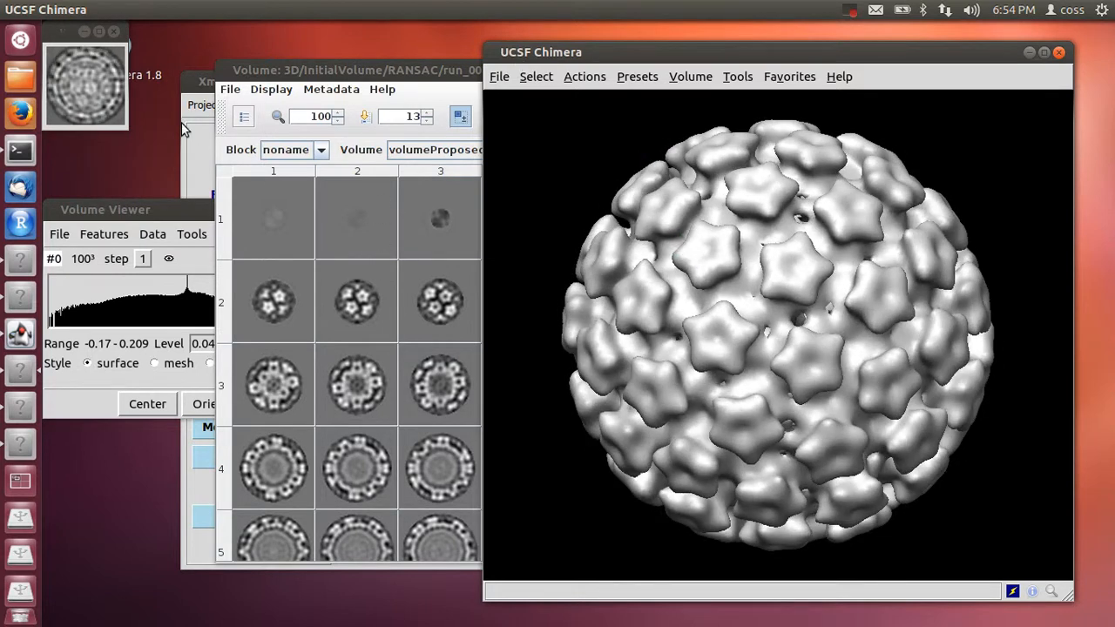
{"action": "left_click_drag", "start_coordinate": [878, 235], "coordinate": [843, 265]}
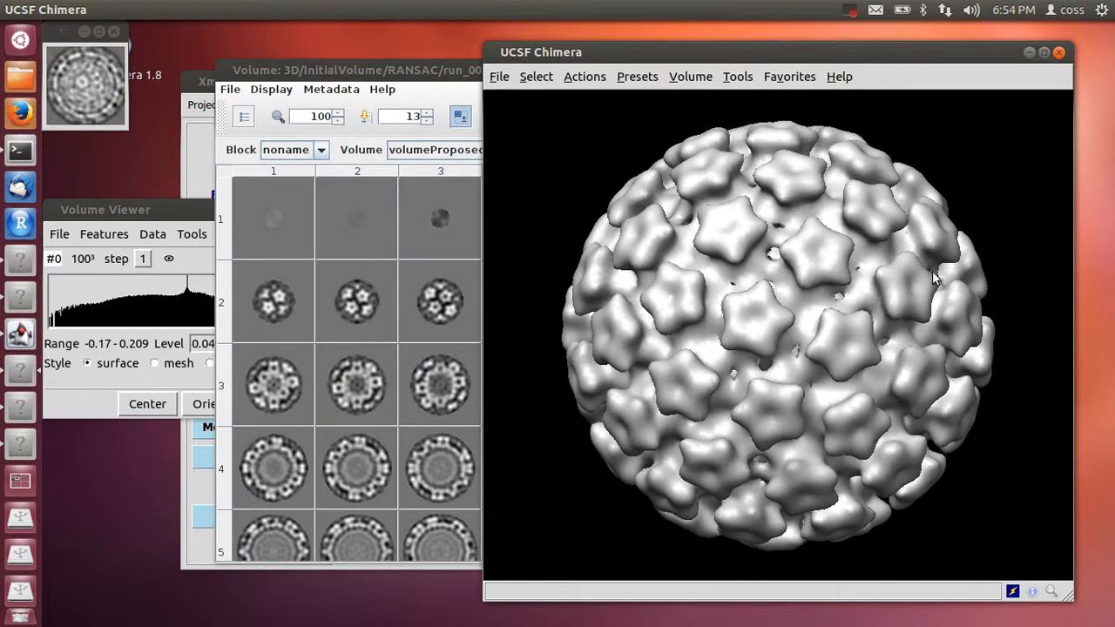
{"action": "left_click", "coordinate": [1059, 52]}
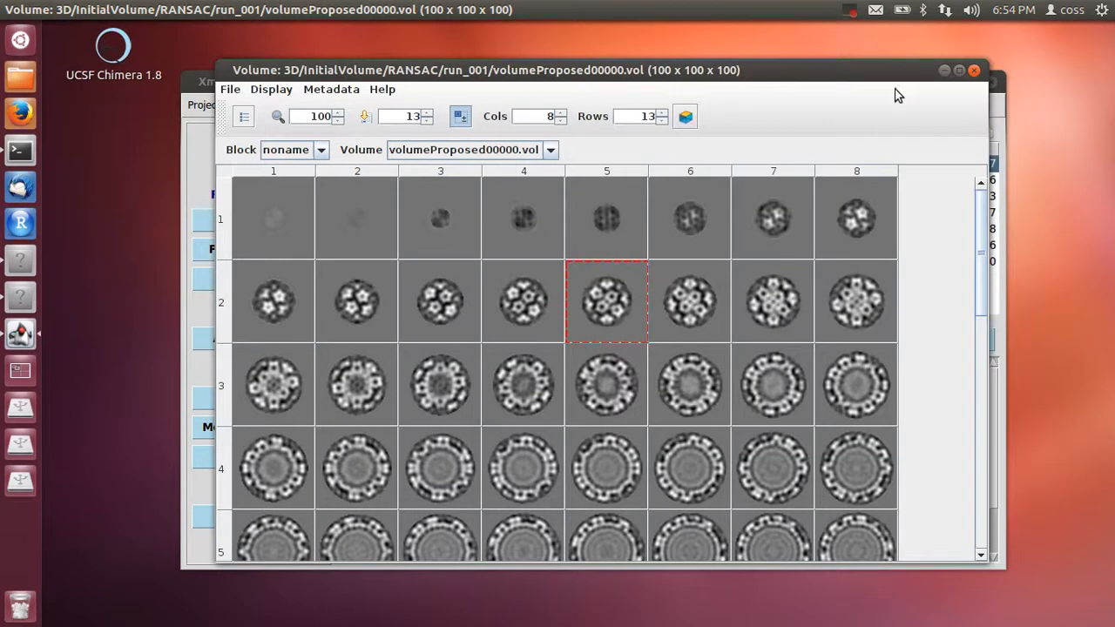
{"action": "left_click", "coordinate": [974, 72]}
{"action": "left_click", "coordinate": [702, 388]}
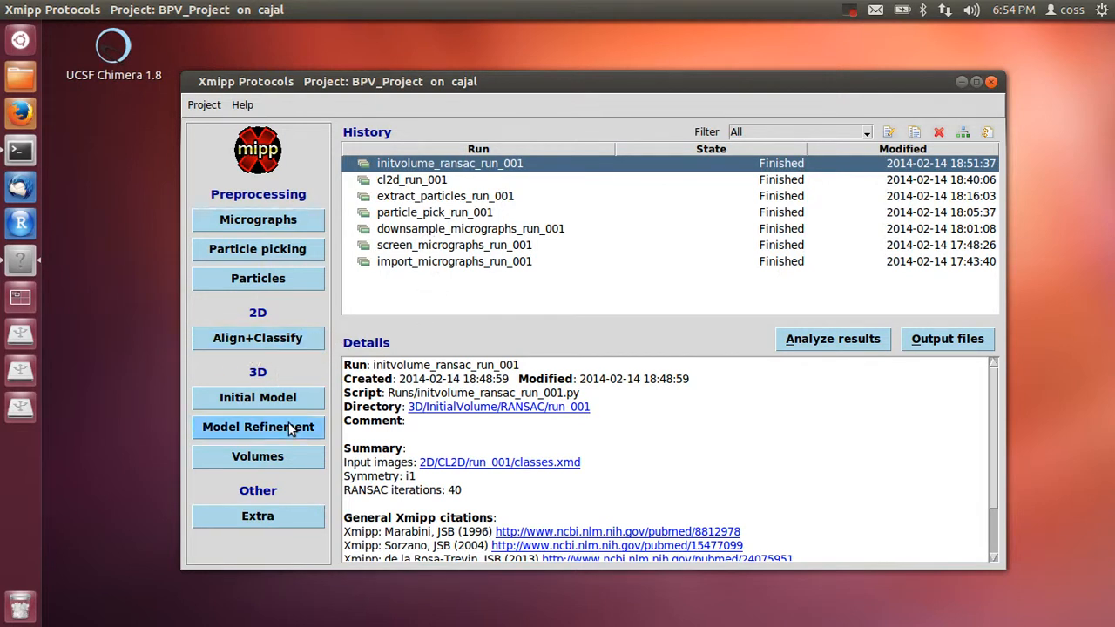
Step: Create a Screen classes run and choose classes.xmd from 2D/CL2D/run_001 as its set of classes
{"action": "left_click", "coordinate": [294, 340]}
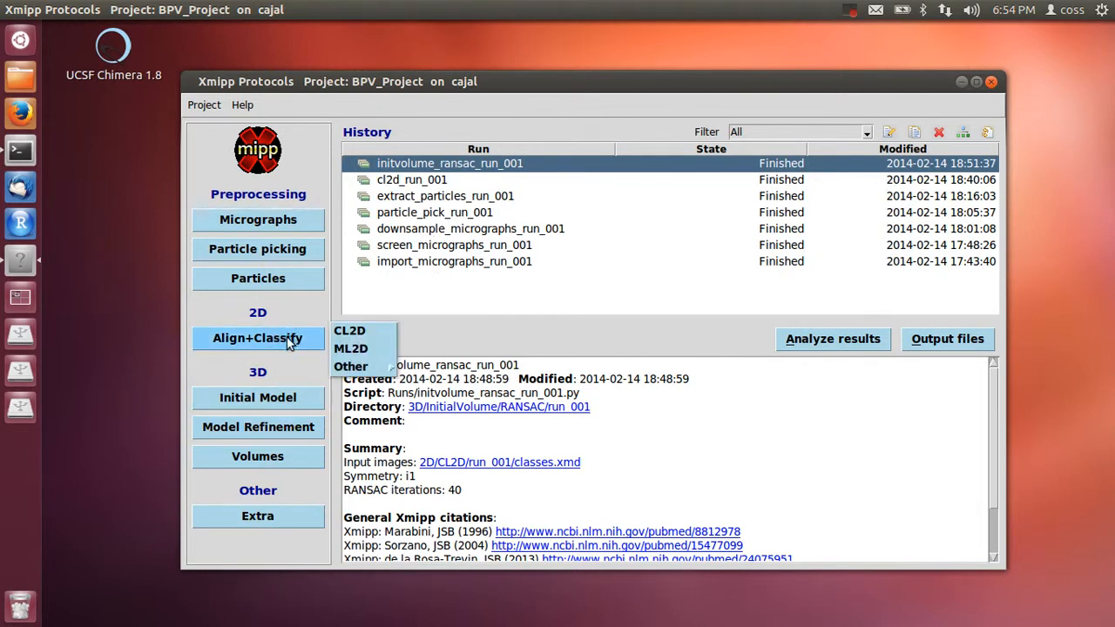
{"action": "mouse_move", "coordinate": [359, 366]}
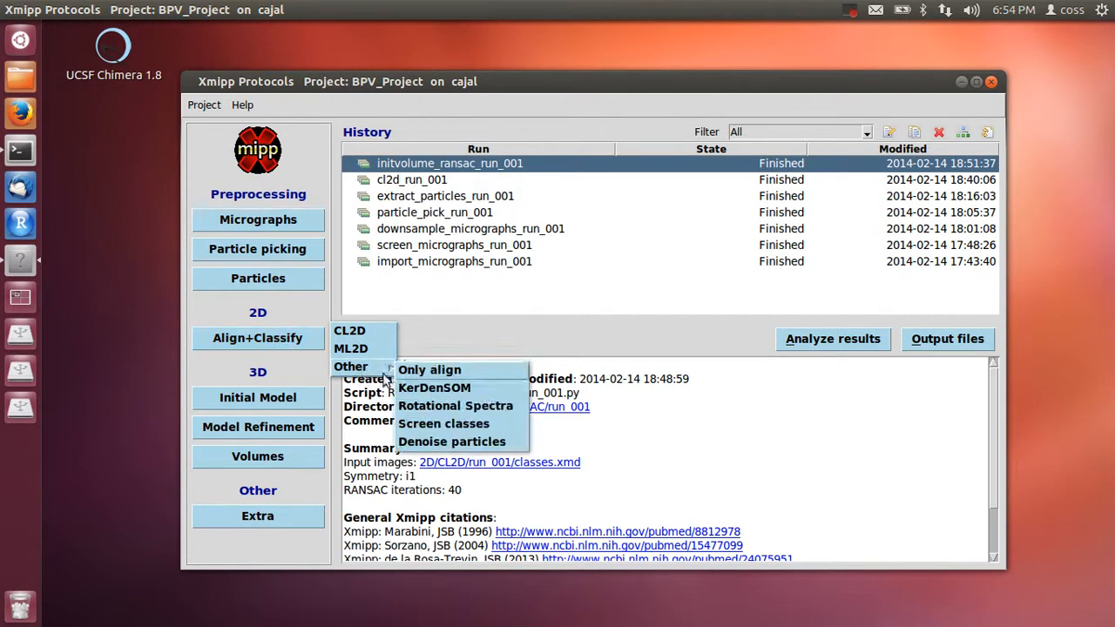
{"action": "left_click", "coordinate": [467, 424]}
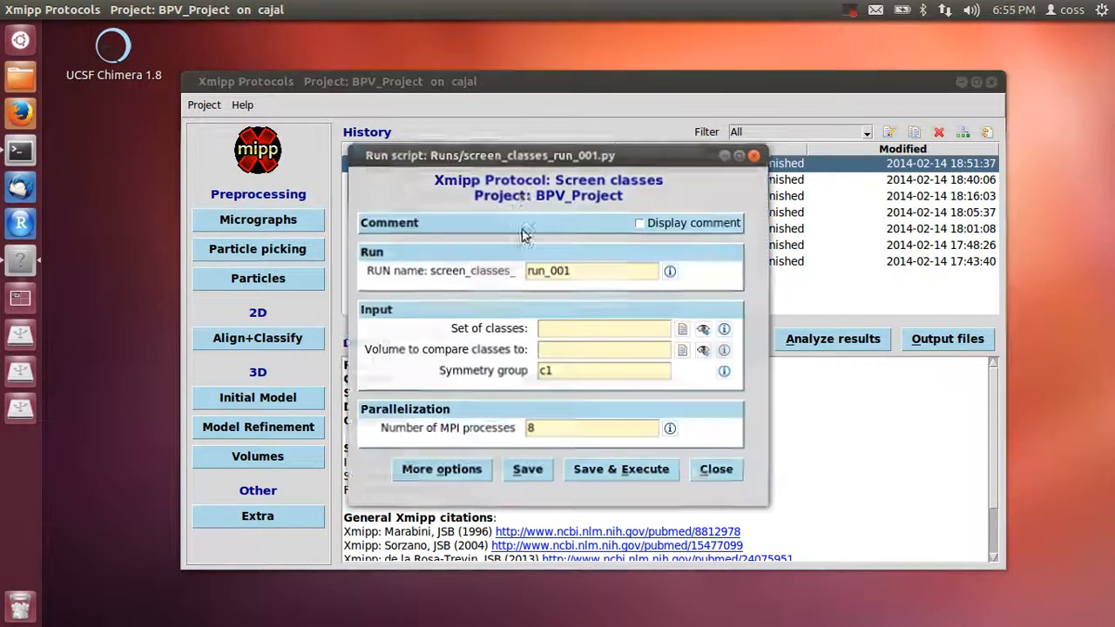
{"action": "left_click_drag", "start_coordinate": [550, 160], "coordinate": [291, 108]}
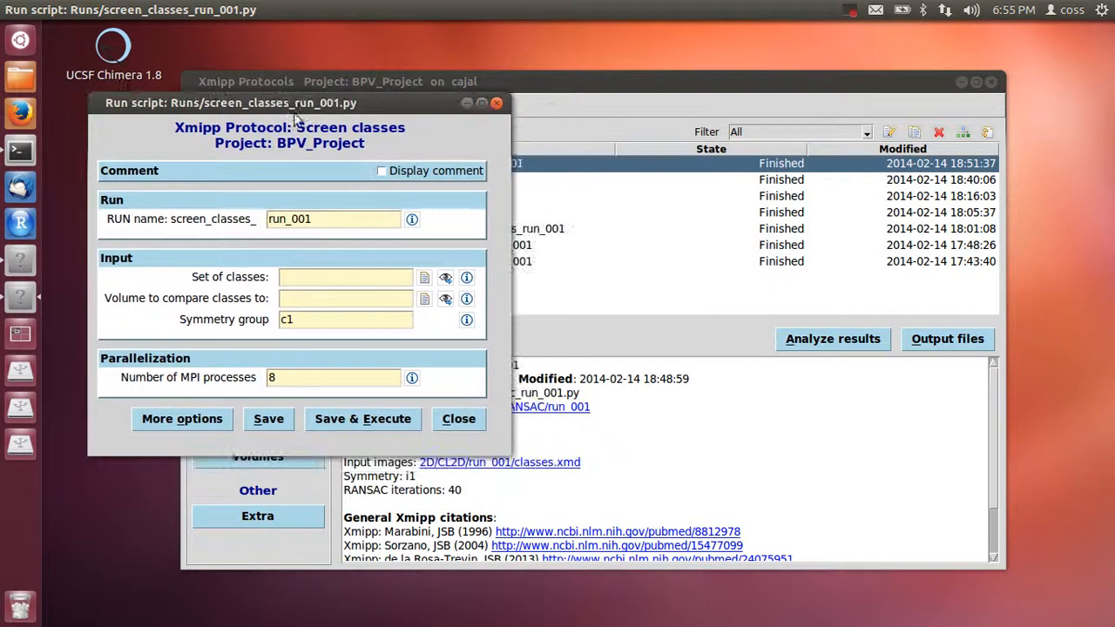
{"action": "left_click", "coordinate": [423, 279]}
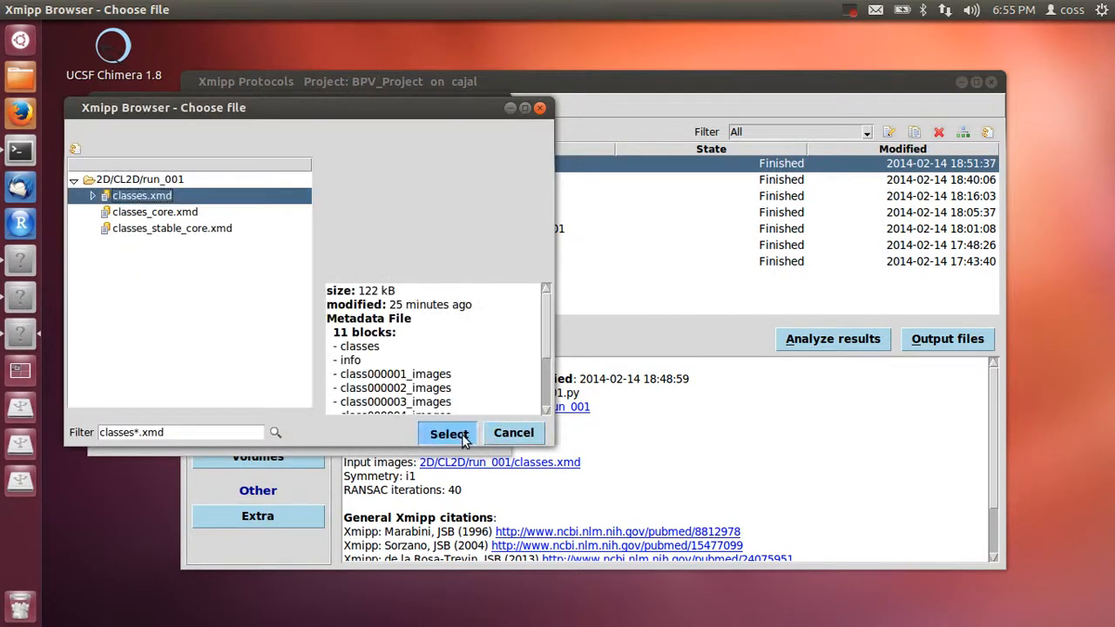
{"action": "left_click", "coordinate": [447, 432]}
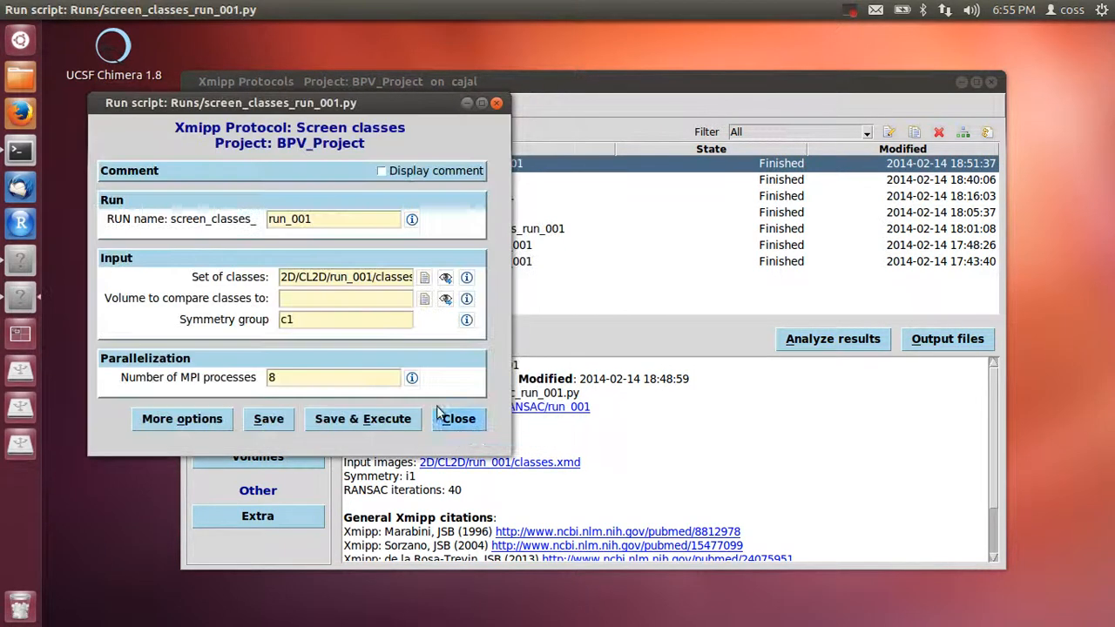
Step: Compare the classes to volumeProposed00000.vol with symmetry group i1, then save and execute the run
{"action": "left_click", "coordinate": [445, 298]}
{"action": "left_click", "coordinate": [231, 195]}
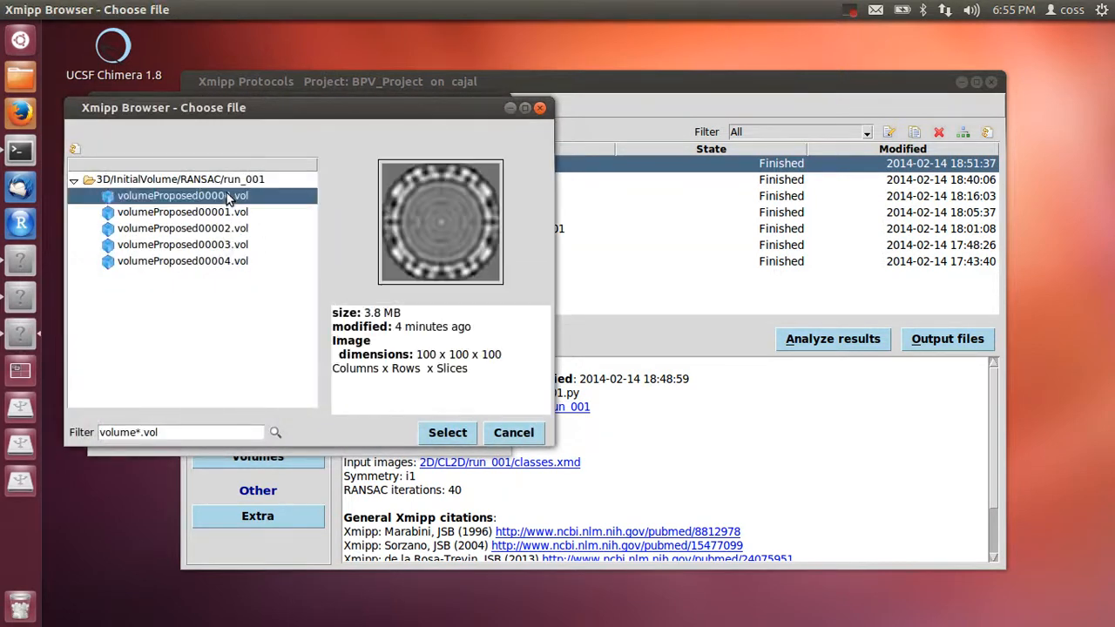
{"action": "left_click", "coordinate": [447, 433]}
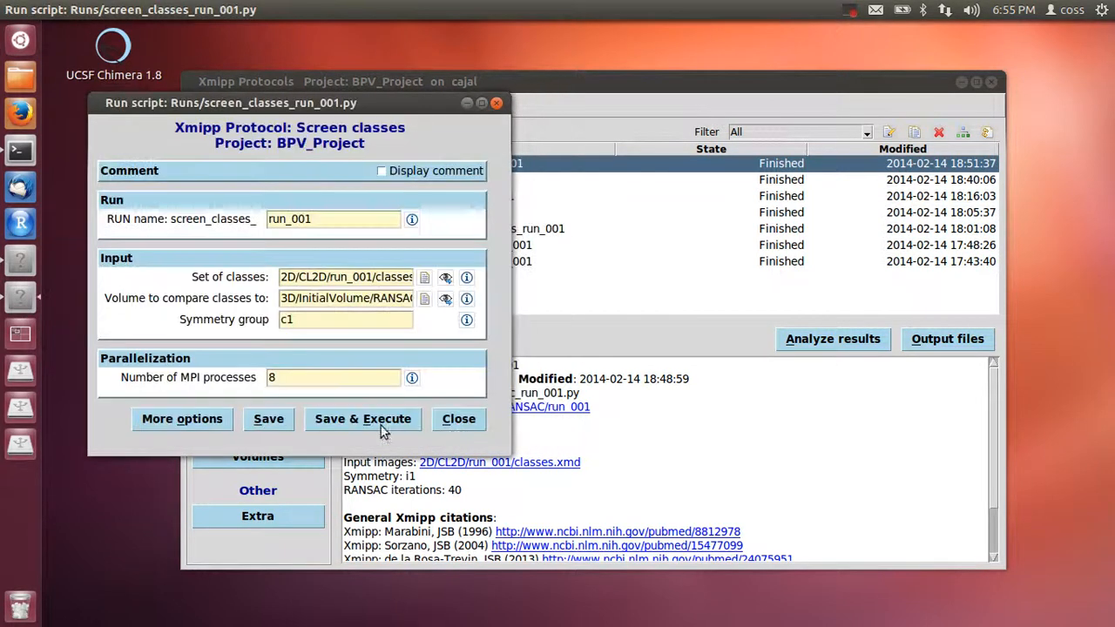
{"action": "double_click", "coordinate": [280, 319]}
{"action": "type", "text": "i1"}
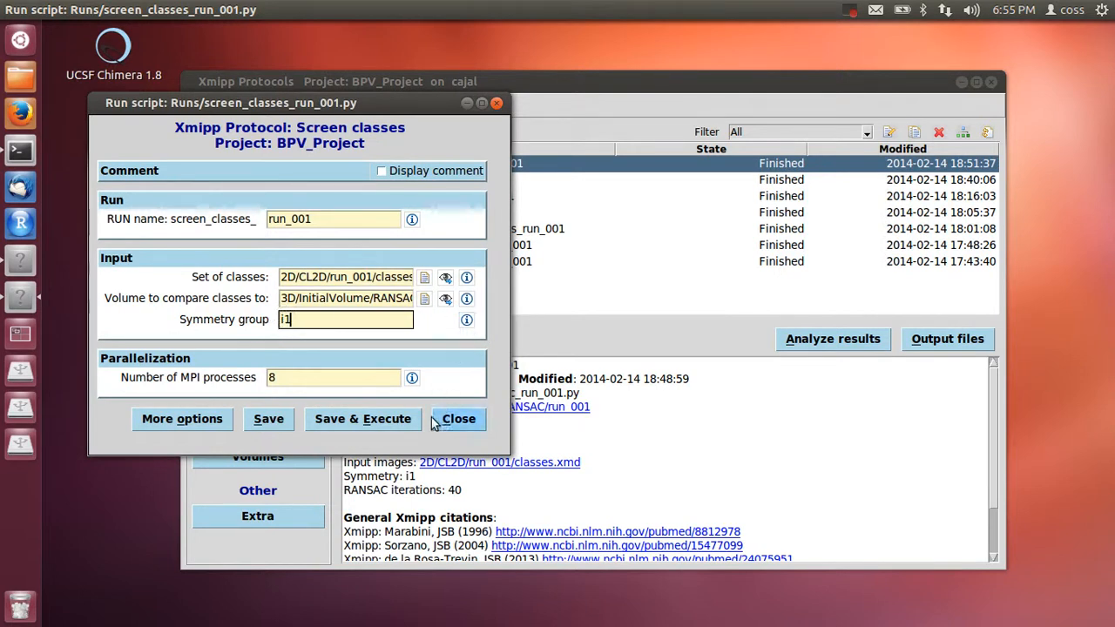
{"action": "left_click", "coordinate": [380, 425]}
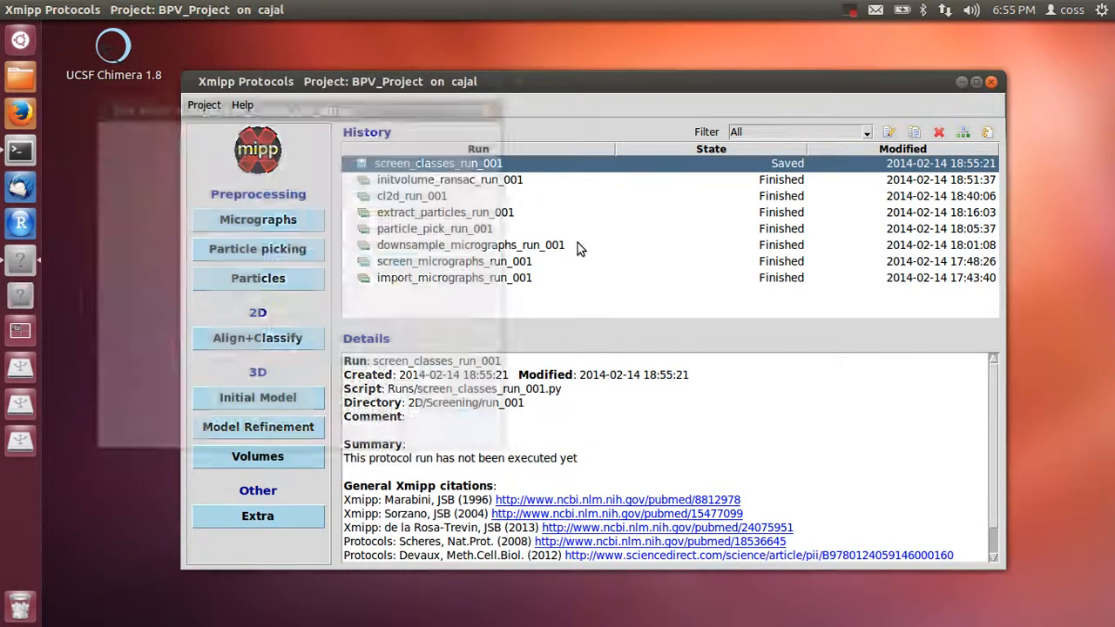
Step: Open the results of screen_classes_run_001 and check the volume's projections in Chimera at a lower surface level
{"action": "left_click", "coordinate": [987, 133]}
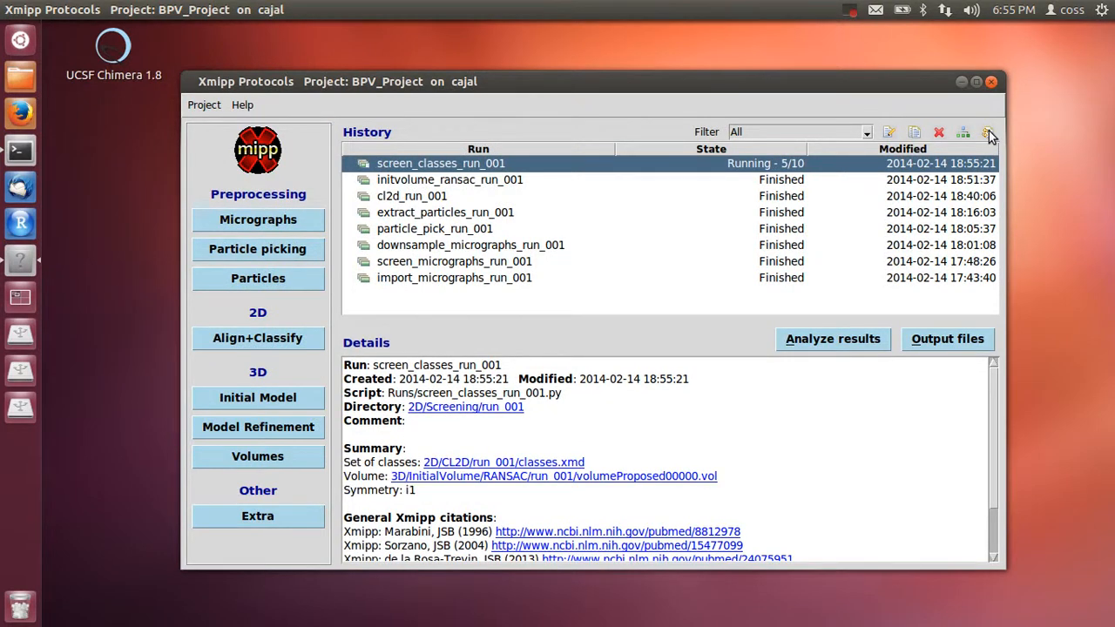
{"action": "left_click", "coordinate": [988, 134]}
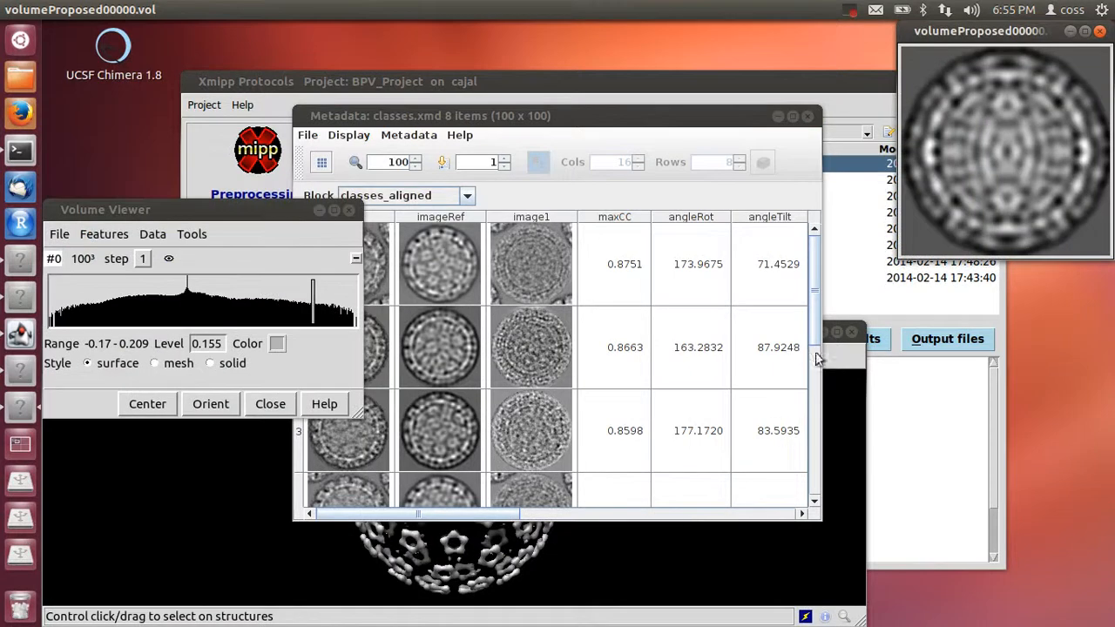
{"action": "left_click", "coordinate": [832, 449]}
{"action": "left_click_drag", "start_coordinate": [323, 307], "coordinate": [226, 304]}
{"action": "left_click_drag", "start_coordinate": [520, 477], "coordinate": [514, 533]}
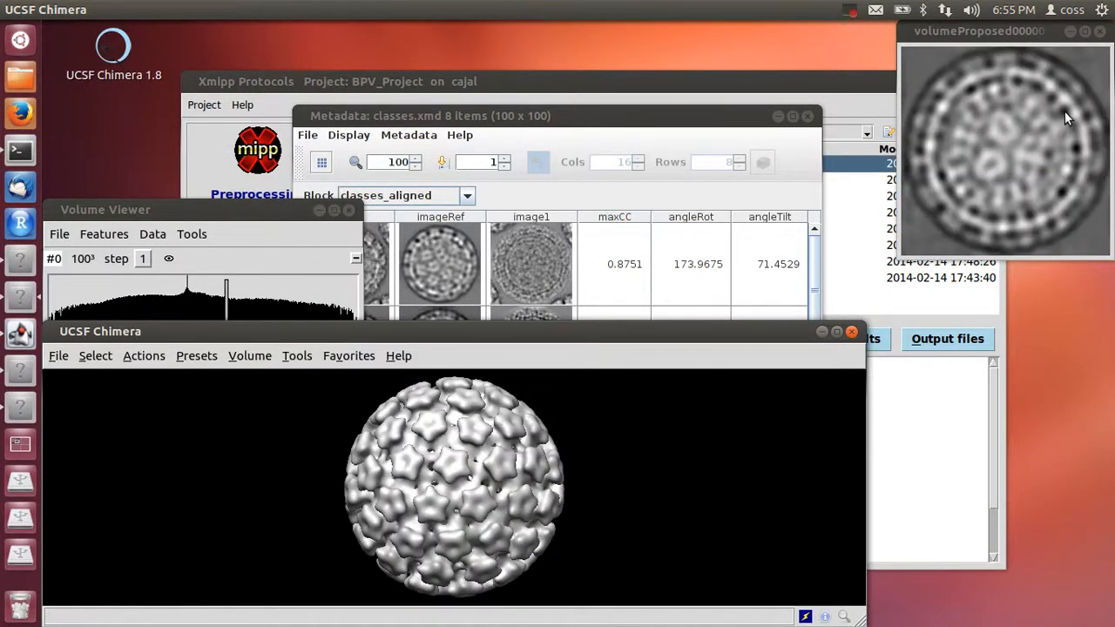
{"action": "left_click", "coordinate": [850, 331]}
Step: Enlarge the classes.xmd results window and magnify the class images to 180
{"action": "left_click_drag", "start_coordinate": [550, 120], "coordinate": [361, 55]}
{"action": "left_click_drag", "start_coordinate": [630, 452], "coordinate": [1056, 614]}
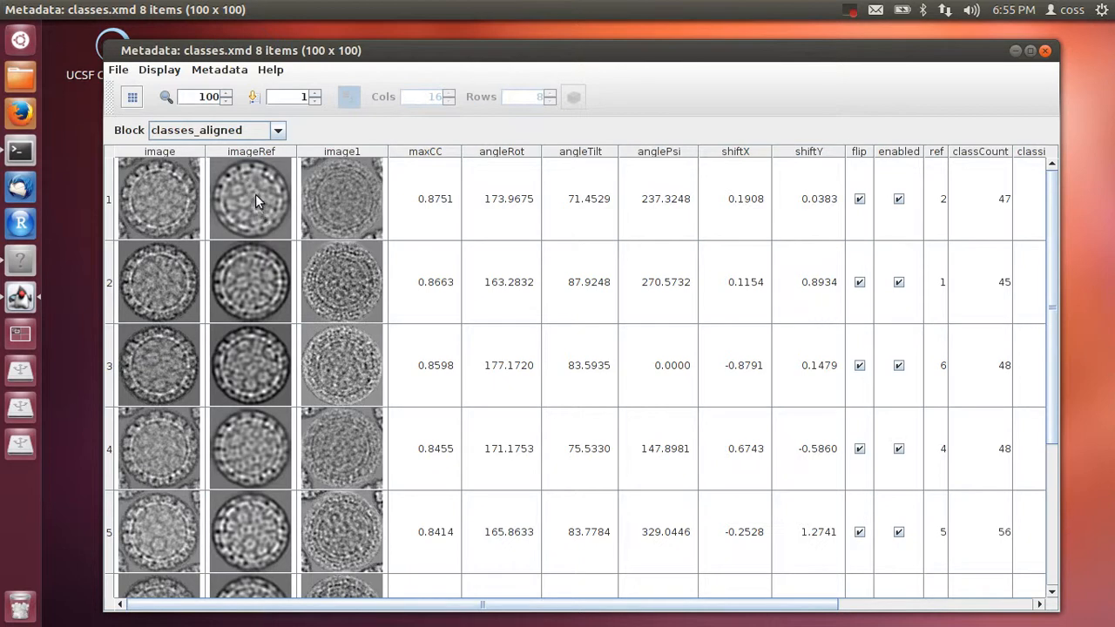
{"action": "scroll", "coordinate": [256, 194], "scroll_direction": "up", "scroll_amount": 8}
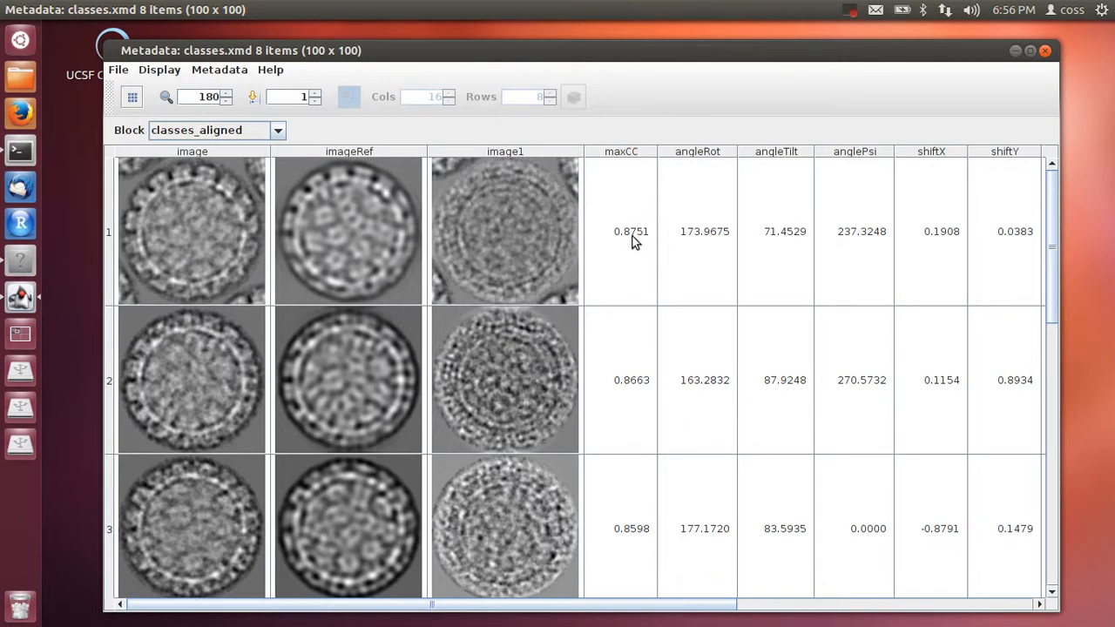
Step: Examine the aligned classes against their reference projections, including the correlation, angle, shift, and class count columns
{"action": "scroll", "coordinate": [636, 244], "scroll_direction": "down", "scroll_amount": 5}
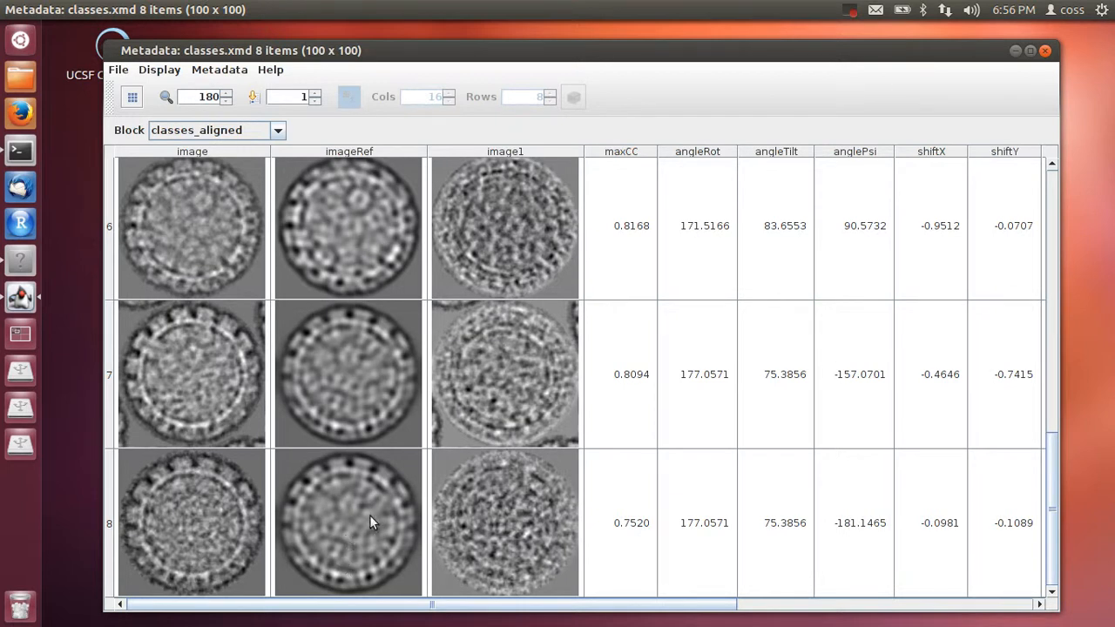
{"action": "left_click_drag", "start_coordinate": [724, 602], "coordinate": [803, 603]}
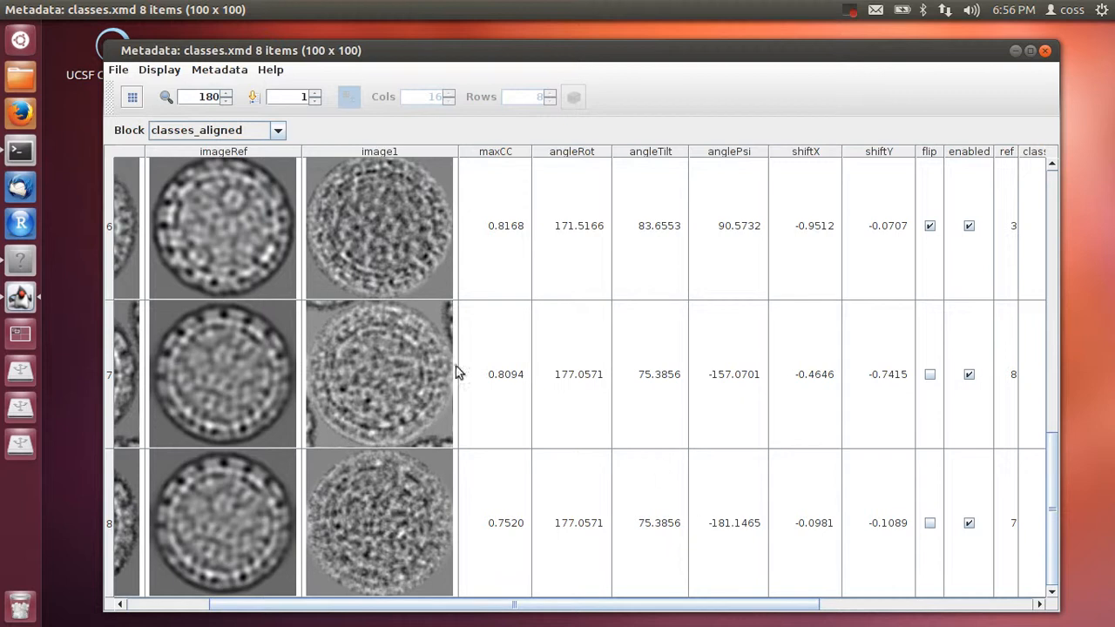
{"action": "left_click_drag", "start_coordinate": [462, 605], "coordinate": [239, 612]}
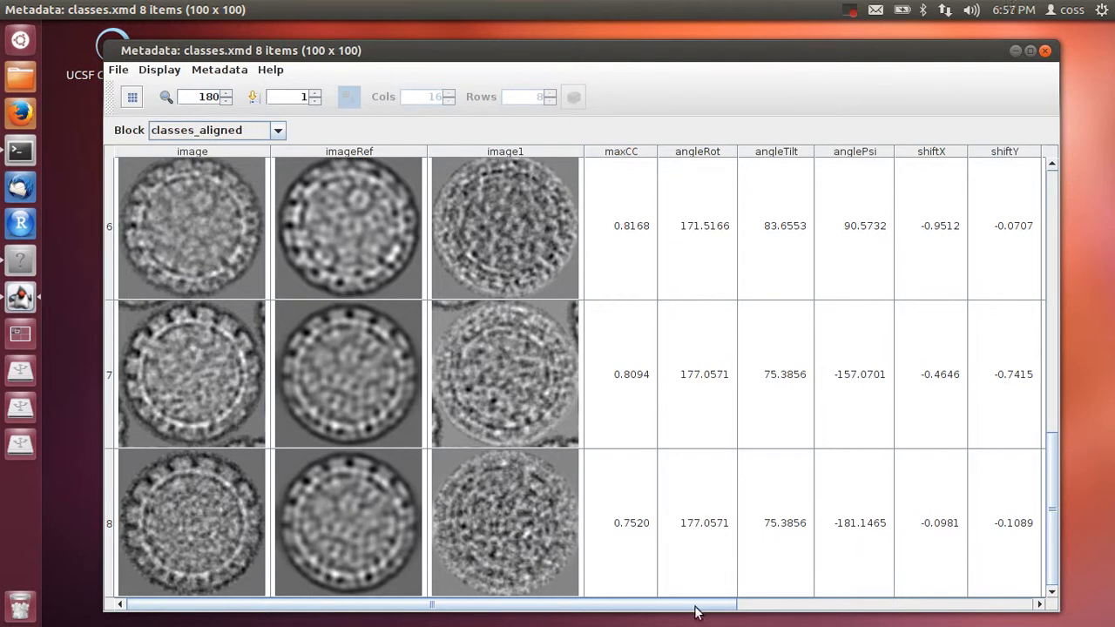
{"action": "left_click_drag", "start_coordinate": [697, 605], "coordinate": [776, 607]}
{"action": "scroll", "coordinate": [686, 488], "scroll_direction": "up", "scroll_amount": 5}
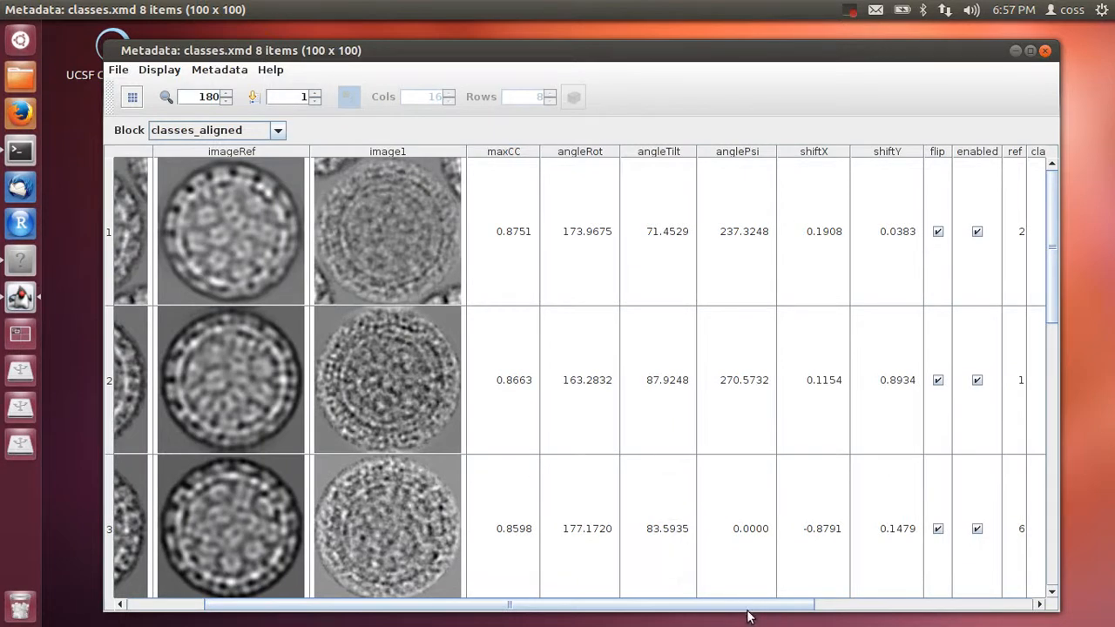
{"action": "left_click_drag", "start_coordinate": [745, 609], "coordinate": [870, 619]}
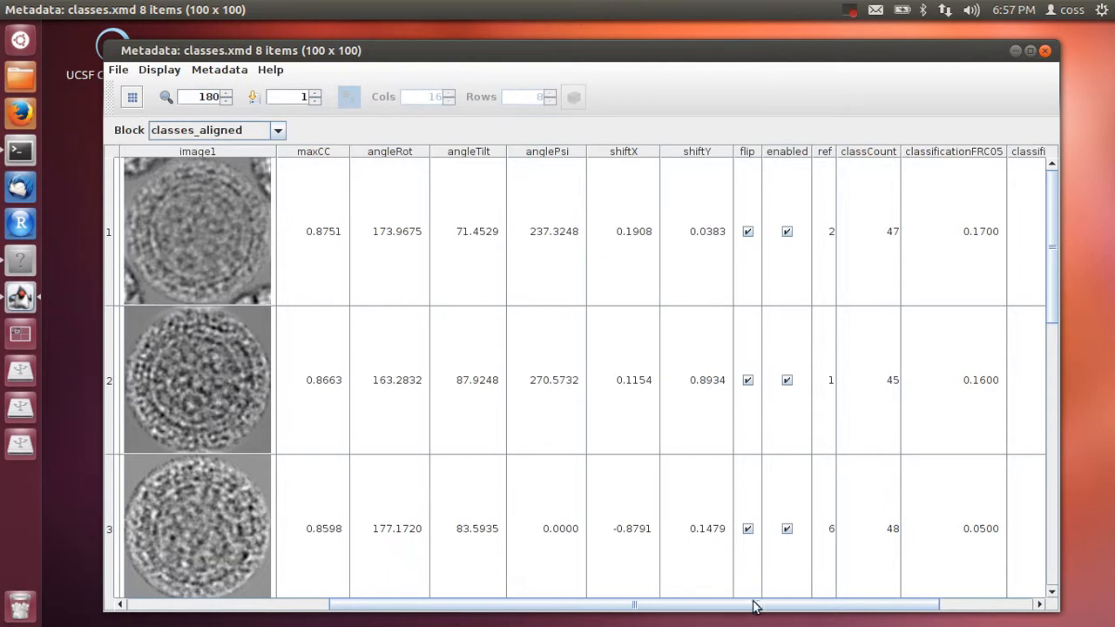
{"action": "left_click_drag", "start_coordinate": [675, 604], "coordinate": [378, 612]}
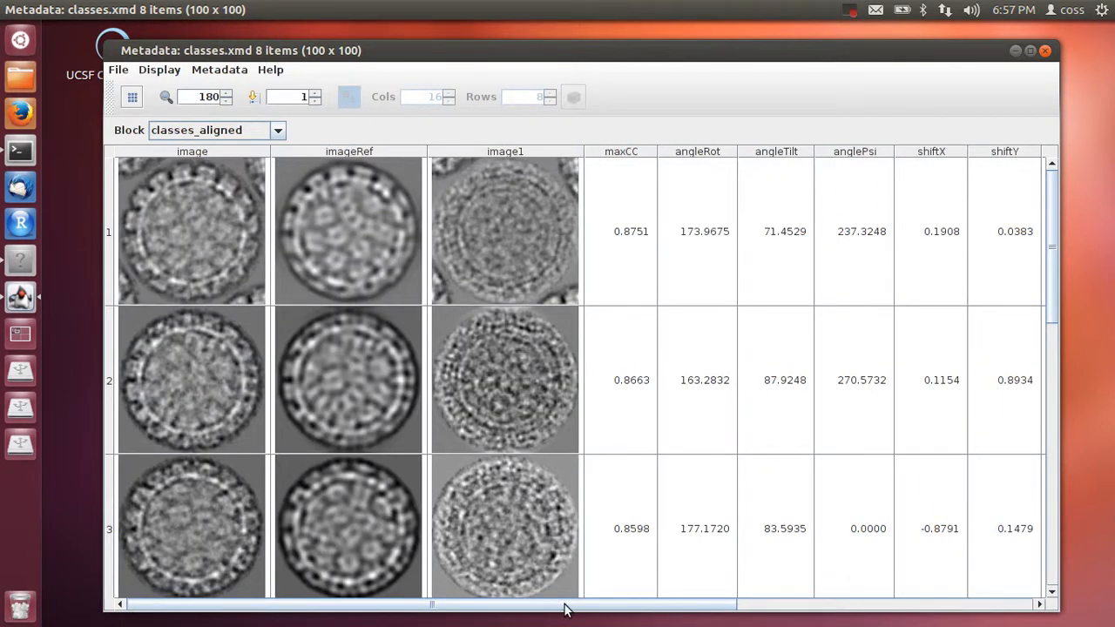
Step: Examine the remaining columns of the aligned classes through scale, and compare the images of all the classes
{"action": "left_click_drag", "start_coordinate": [567, 605], "coordinate": [741, 601]}
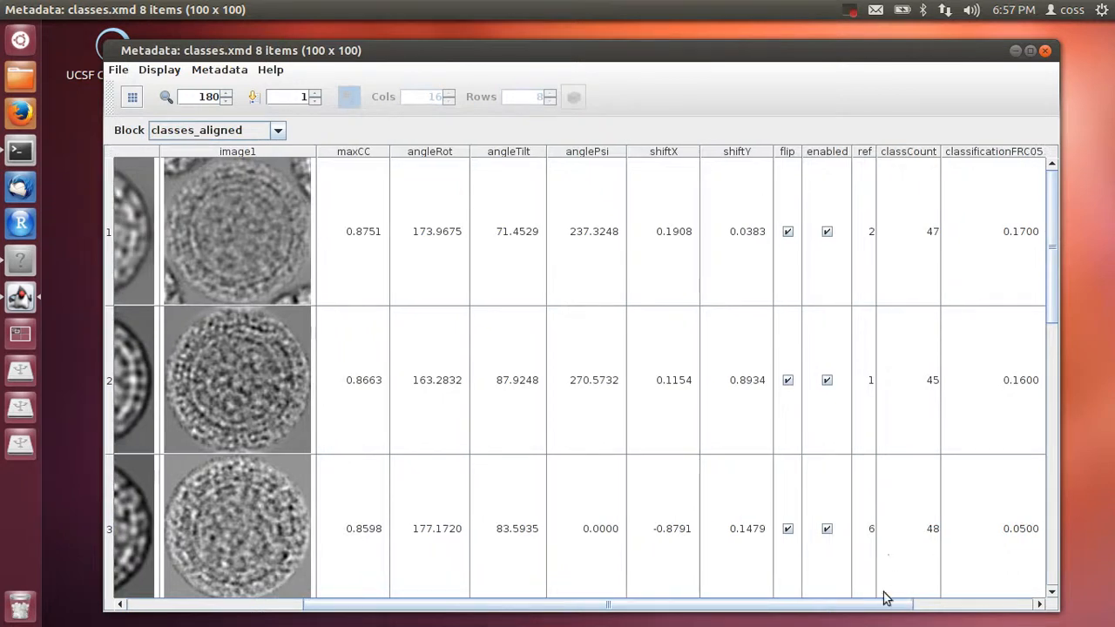
{"action": "left_click_drag", "start_coordinate": [895, 603], "coordinate": [979, 603]}
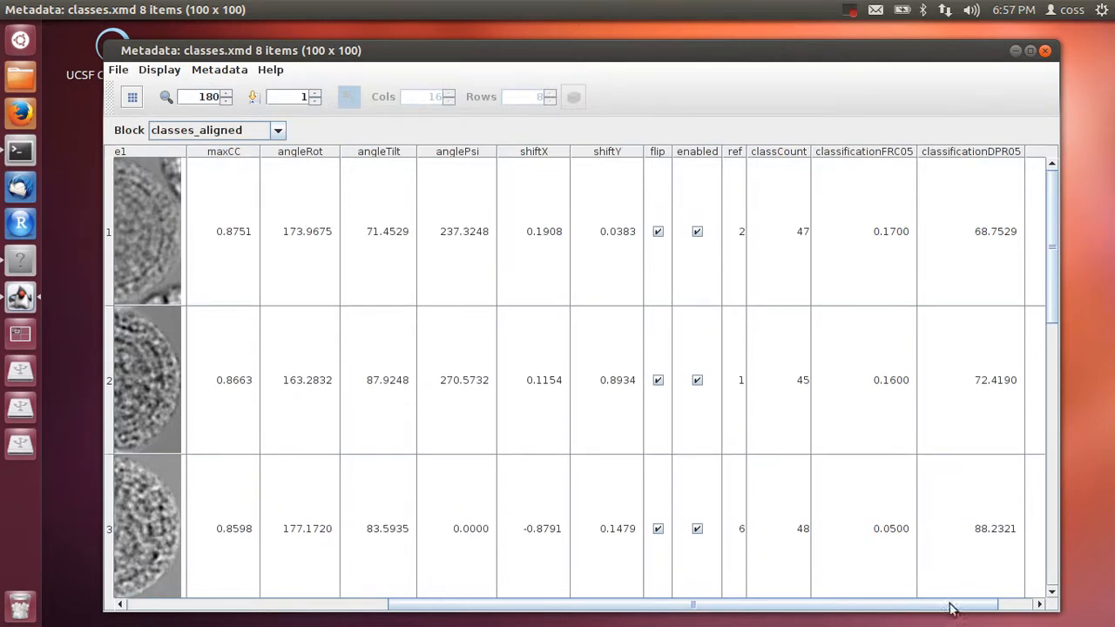
{"action": "left_click_drag", "start_coordinate": [951, 608], "coordinate": [1079, 606]}
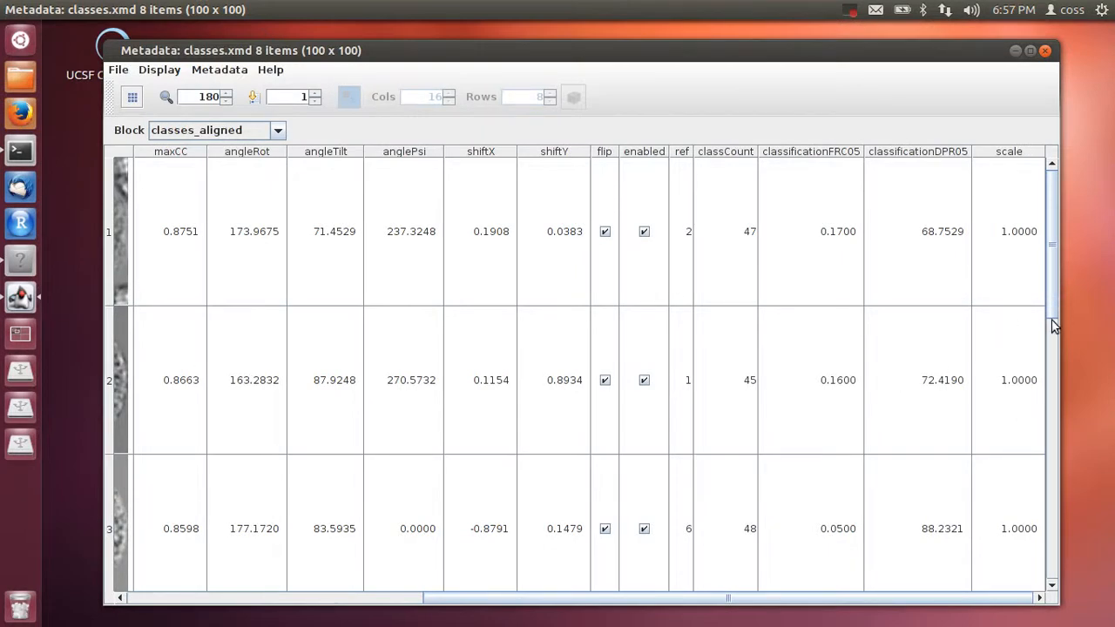
{"action": "left_click_drag", "start_coordinate": [986, 597], "coordinate": [311, 605]}
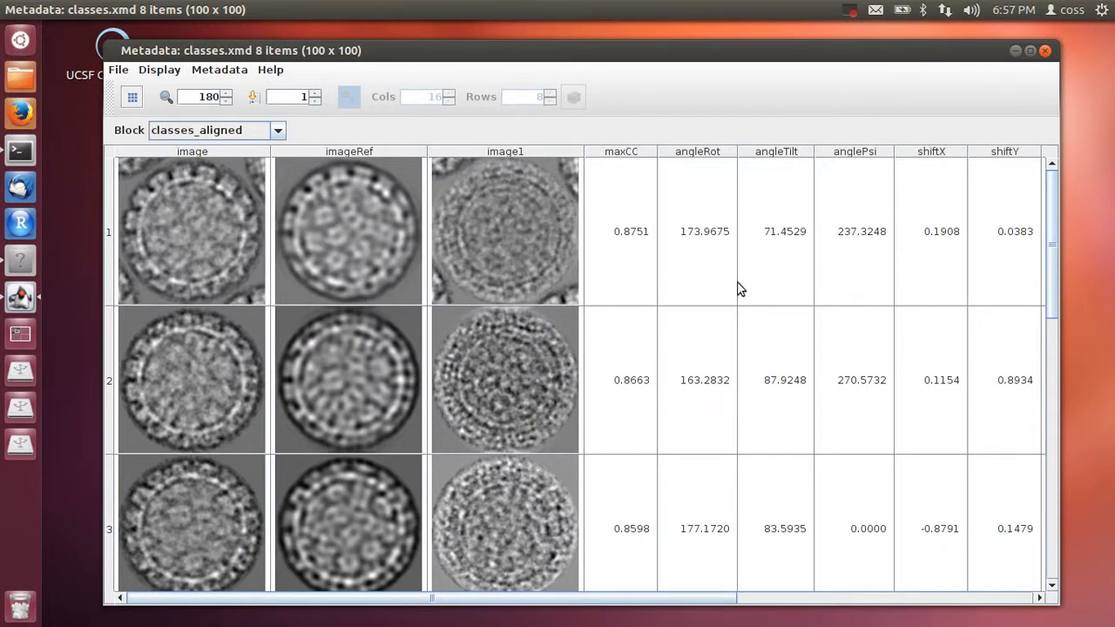
{"action": "left_click", "coordinate": [233, 234]}
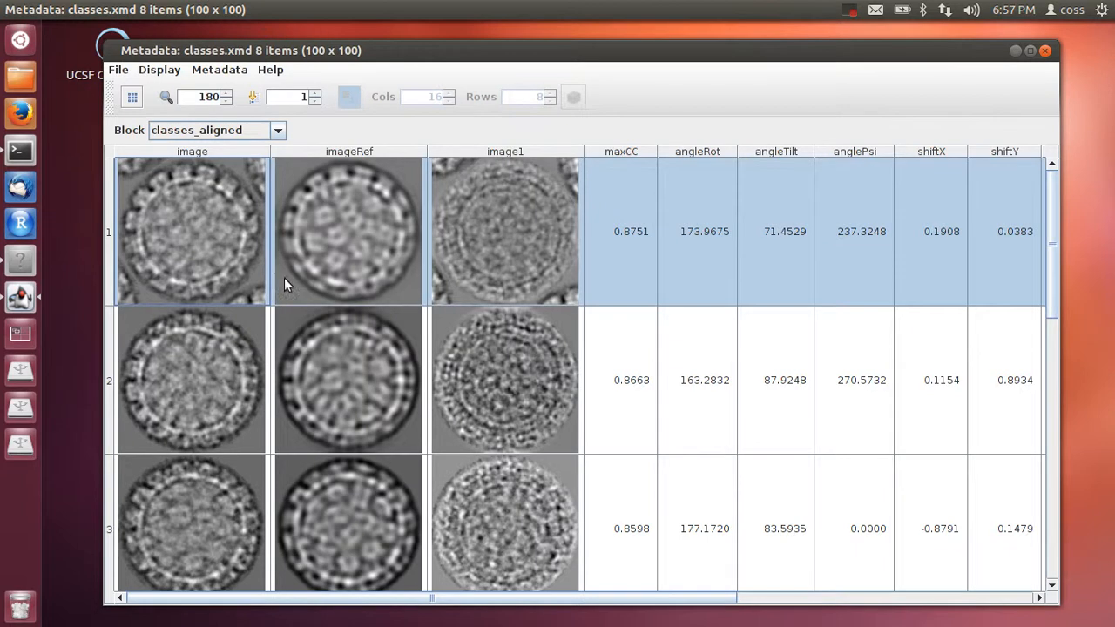
{"action": "scroll", "coordinate": [284, 277], "scroll_direction": "down", "scroll_amount": 5}
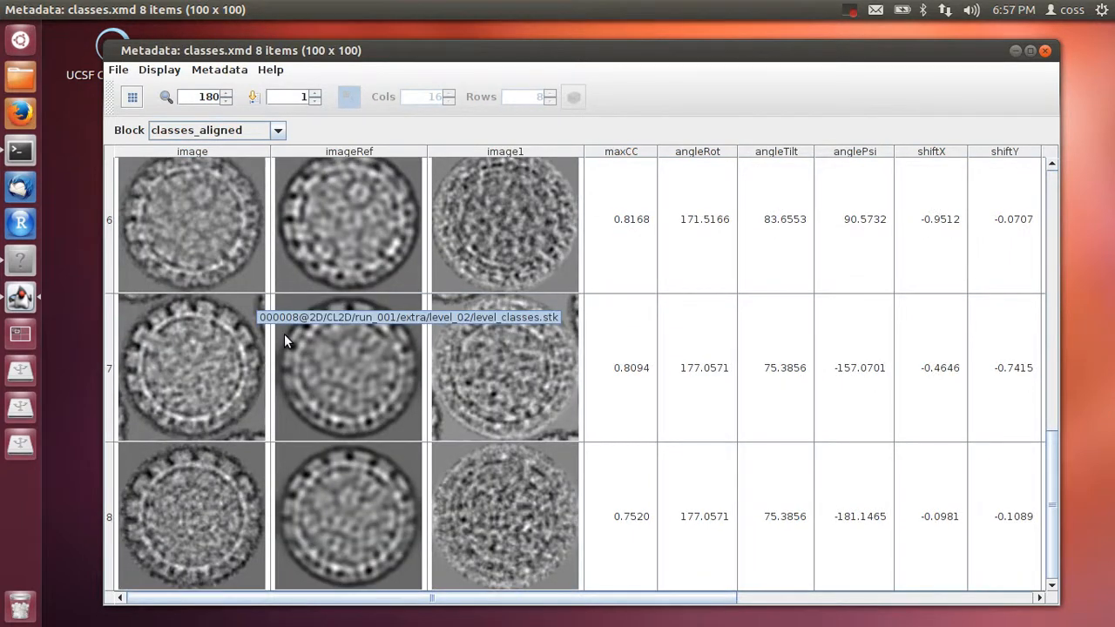
{"action": "scroll", "coordinate": [283, 335], "scroll_direction": "up", "scroll_amount": 2}
Step: Reduce the class images to a zoom of 70, select the first five classes, and check the actions available for them
{"action": "scroll", "coordinate": [284, 334], "scroll_direction": "down", "scroll_amount": 11}
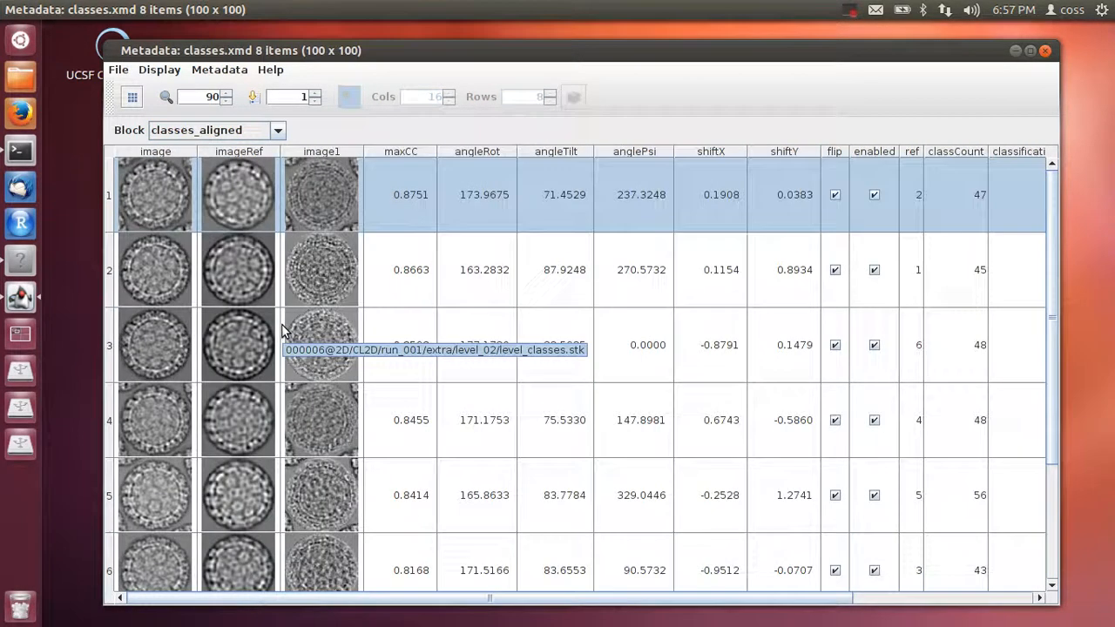
{"action": "scroll", "coordinate": [281, 331], "scroll_direction": "down", "scroll_amount": 2}
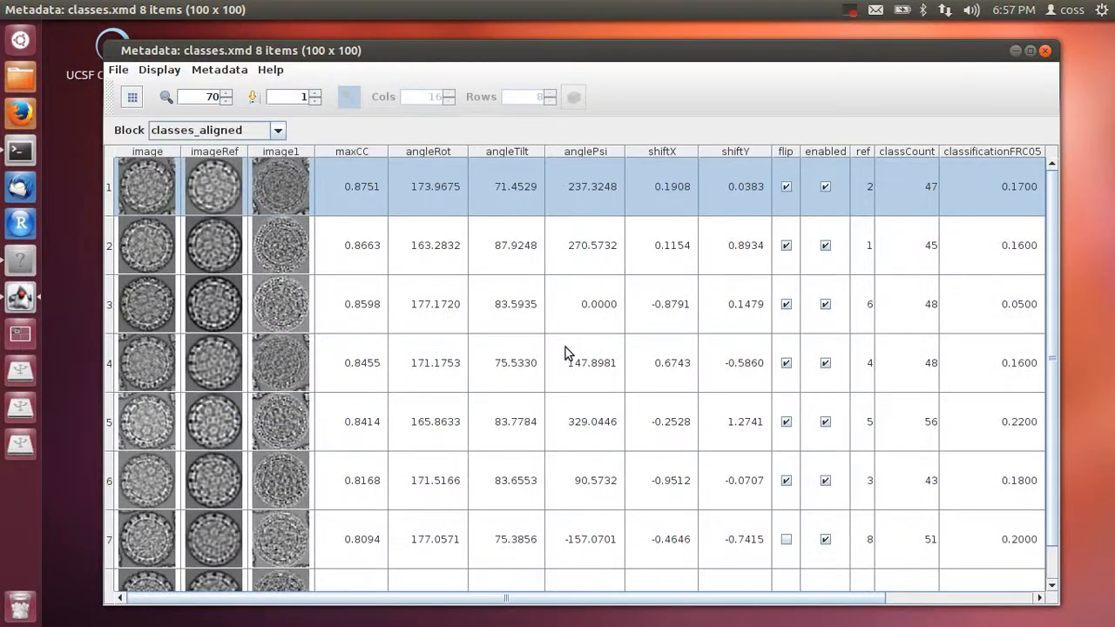
{"action": "left_click", "coordinate": [158, 437], "text": "shift"}
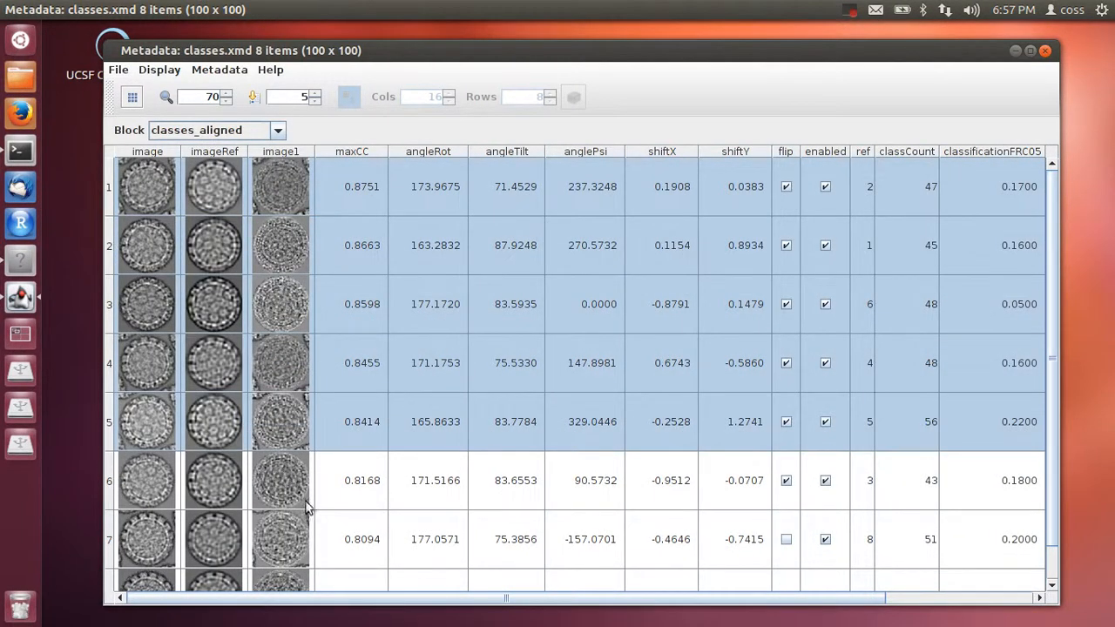
{"action": "scroll", "coordinate": [301, 462], "scroll_direction": "down", "scroll_amount": 1}
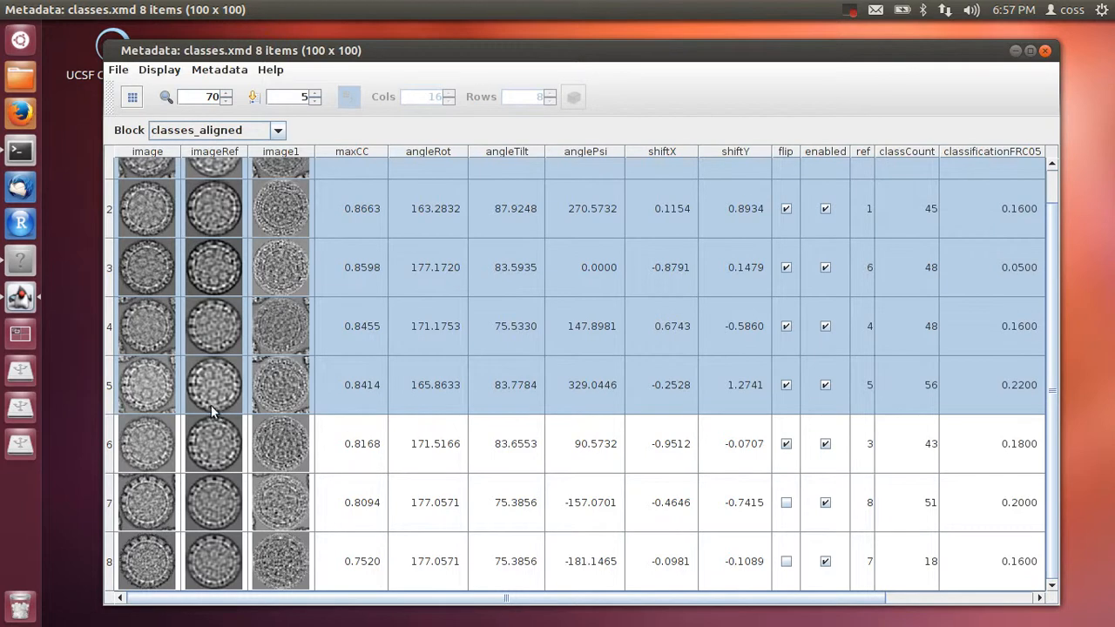
{"action": "right_click", "coordinate": [155, 339]}
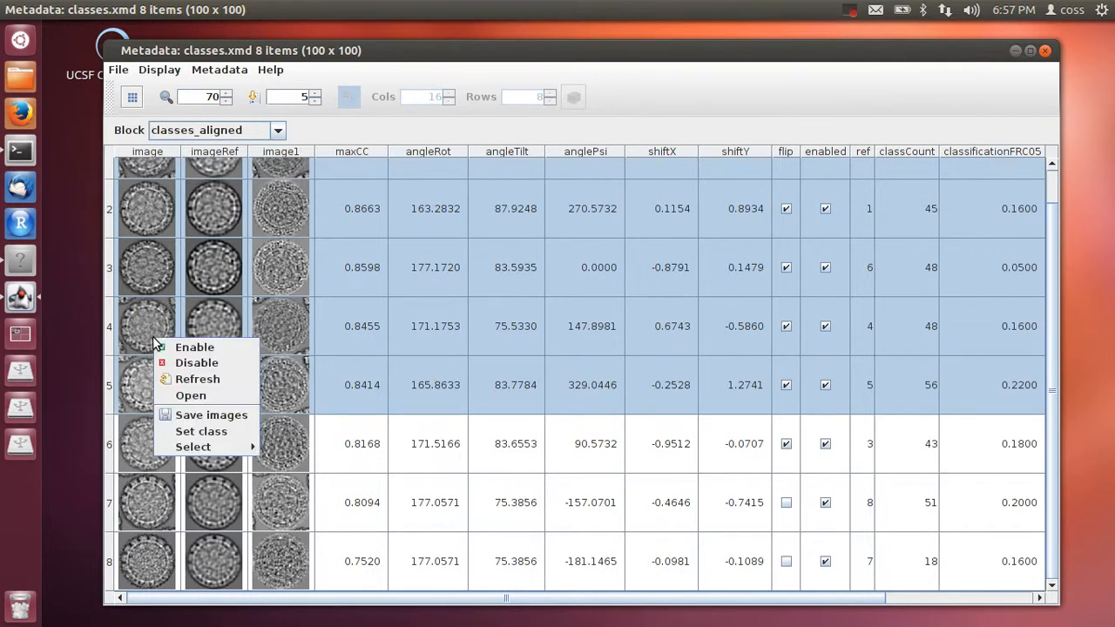
{"action": "left_click", "coordinate": [195, 422]}
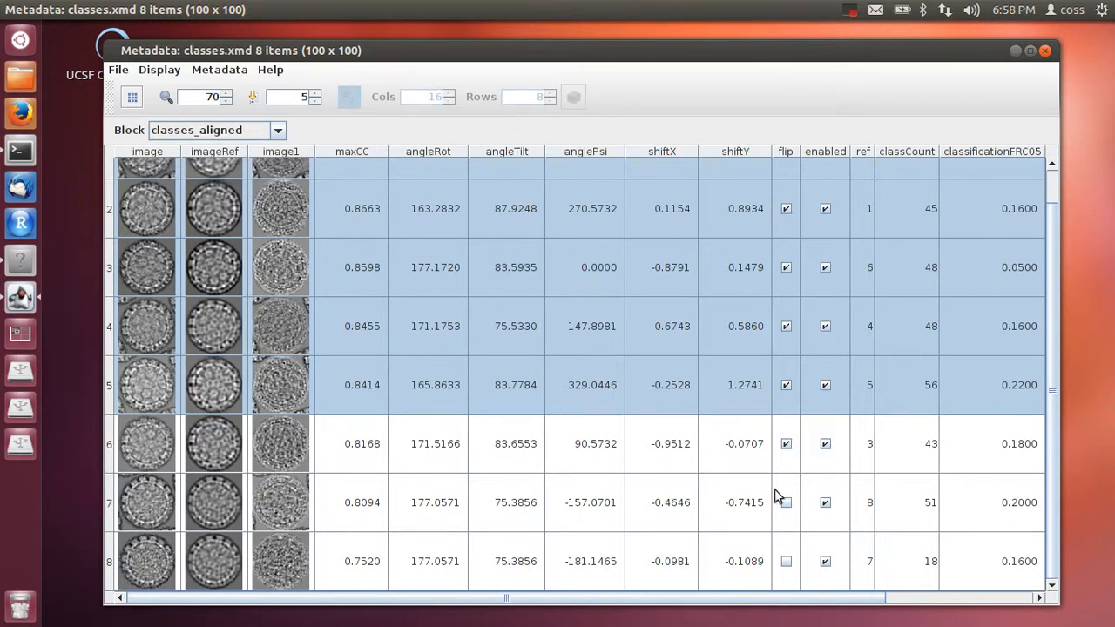
Step: Magnify the class images to 110, compare the unselected classes with their references, and close the classes.xmd window
{"action": "scroll", "coordinate": [267, 458], "scroll_direction": "up", "scroll_amount": 1}
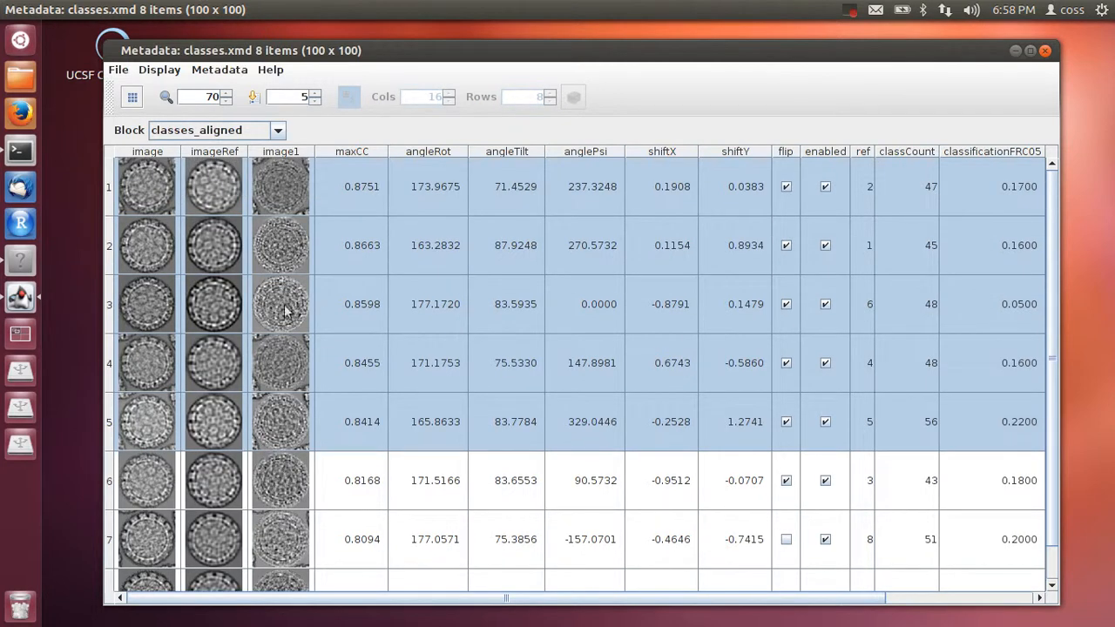
{"action": "scroll", "coordinate": [194, 373], "scroll_direction": "up", "scroll_amount": 4, "text": "ctrl"}
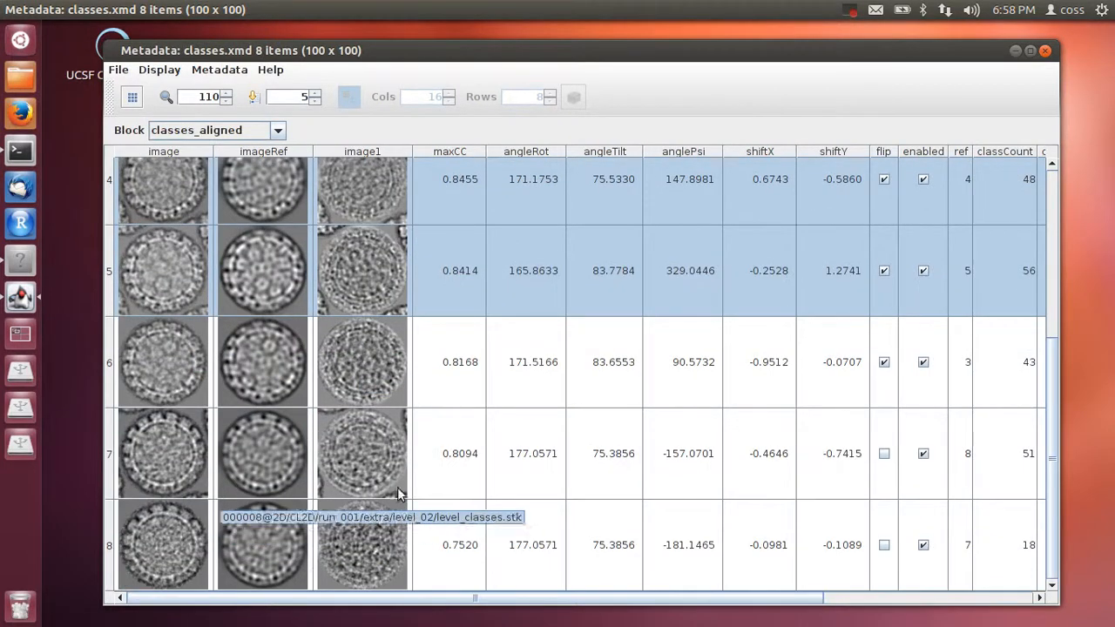
{"action": "left_click", "coordinate": [1045, 50]}
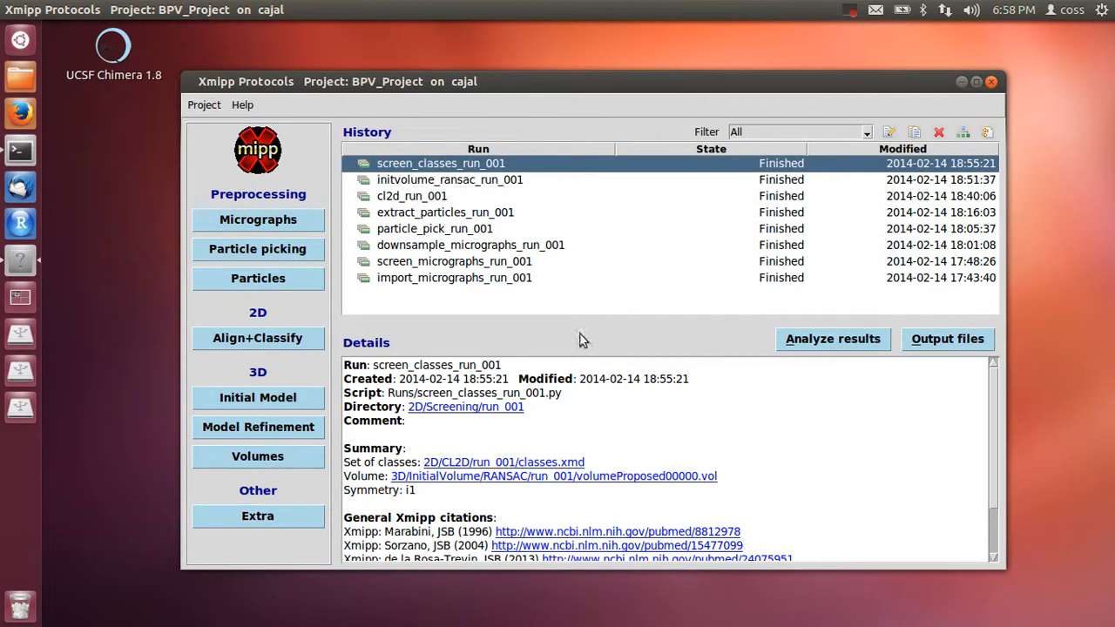
Step: Create a Projection Matching run with images_selection.xmd from 2D/CL2D/run_001/extra/level_02 as its input images
{"action": "left_click", "coordinate": [306, 433]}
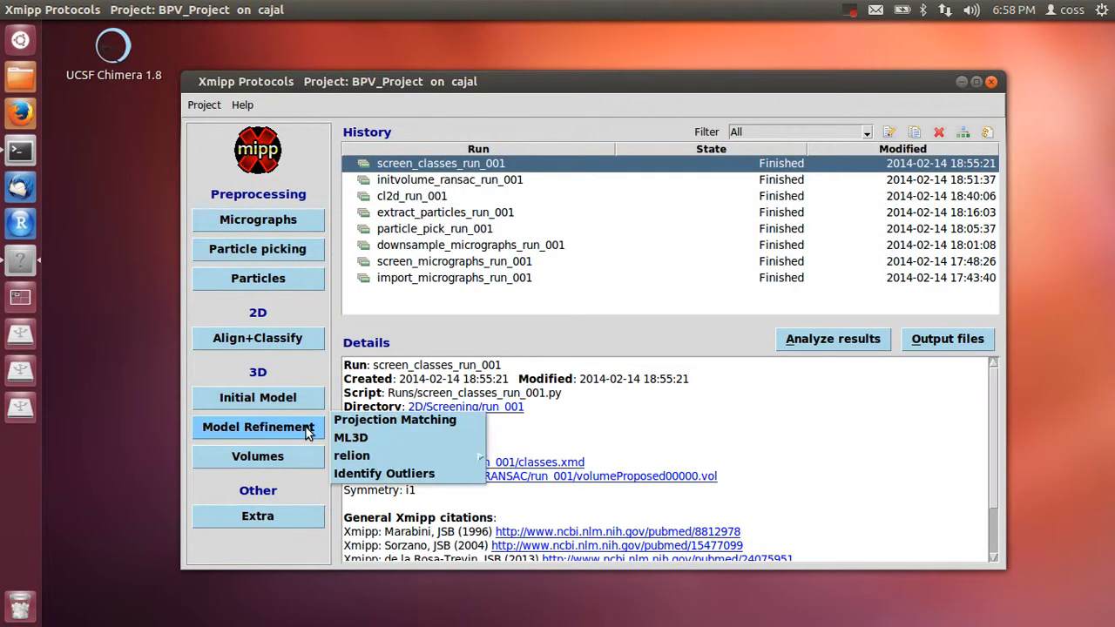
{"action": "left_click", "coordinate": [390, 422]}
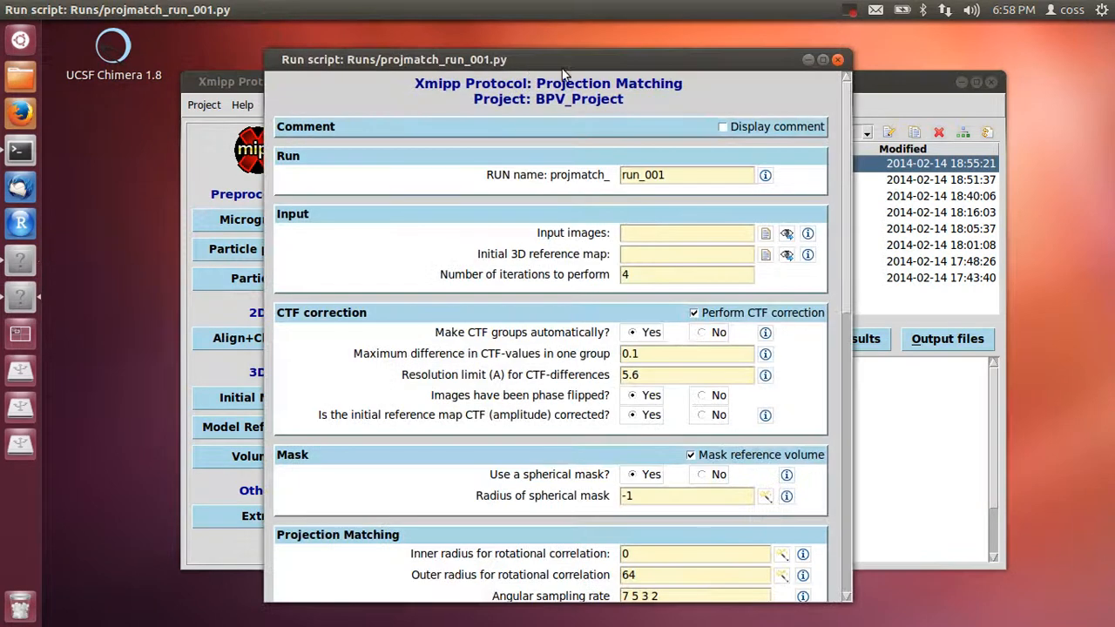
{"action": "left_click", "coordinate": [765, 233]}
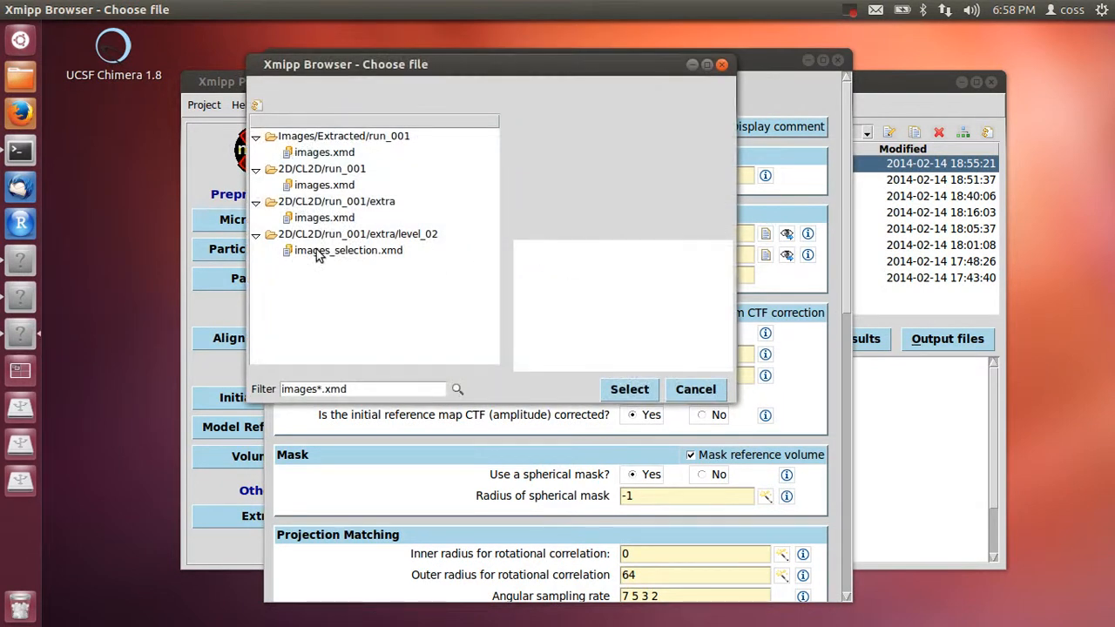
{"action": "left_click", "coordinate": [341, 254]}
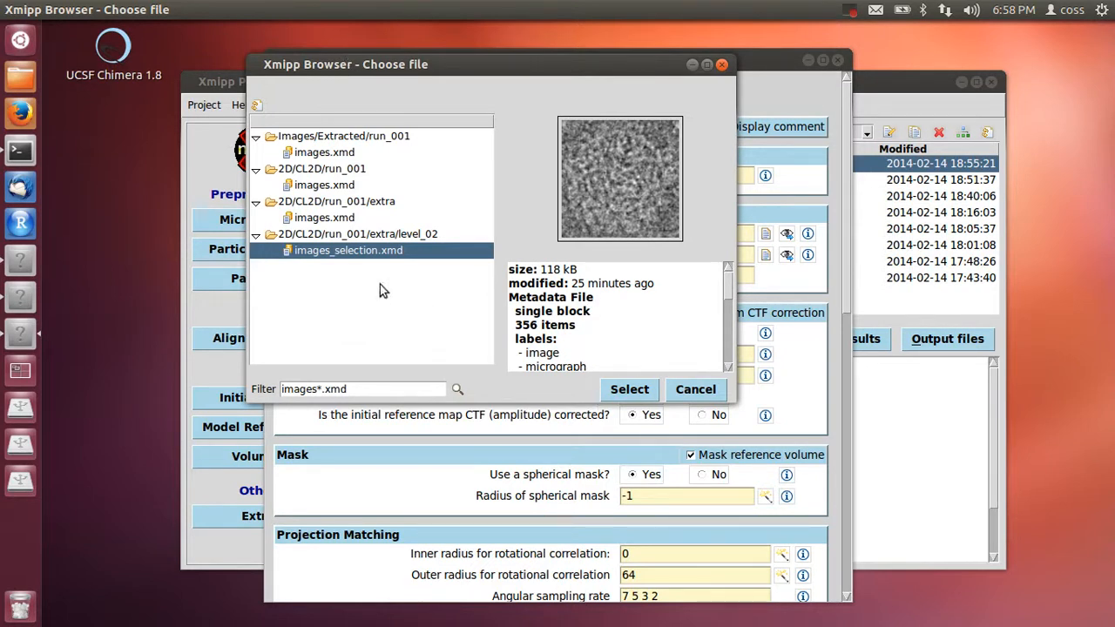
{"action": "left_click", "coordinate": [342, 260]}
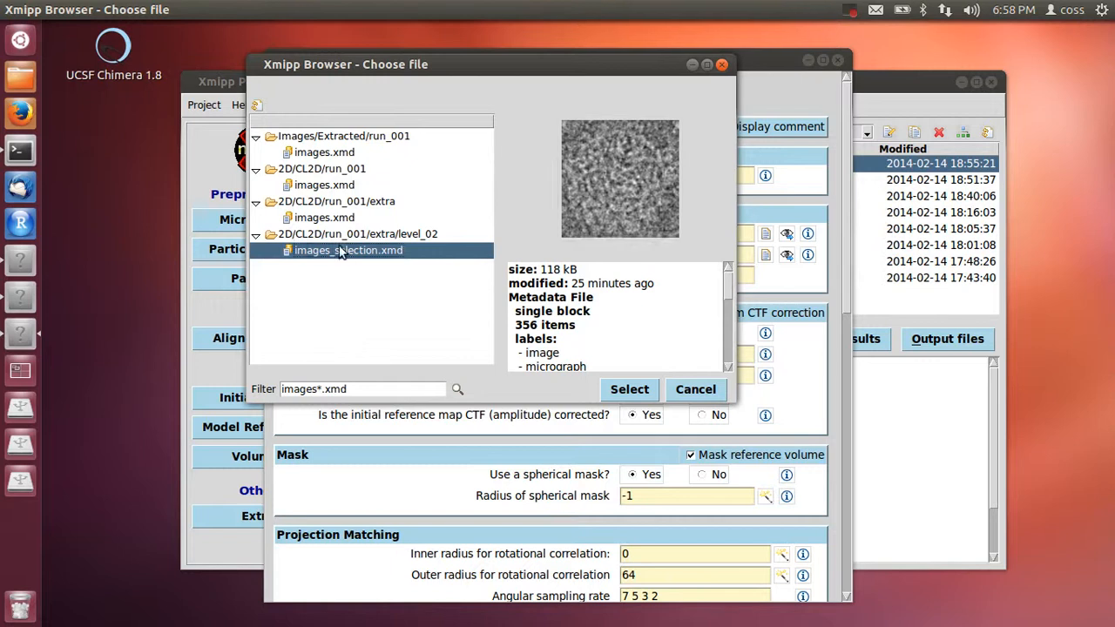
{"action": "left_click", "coordinate": [630, 392]}
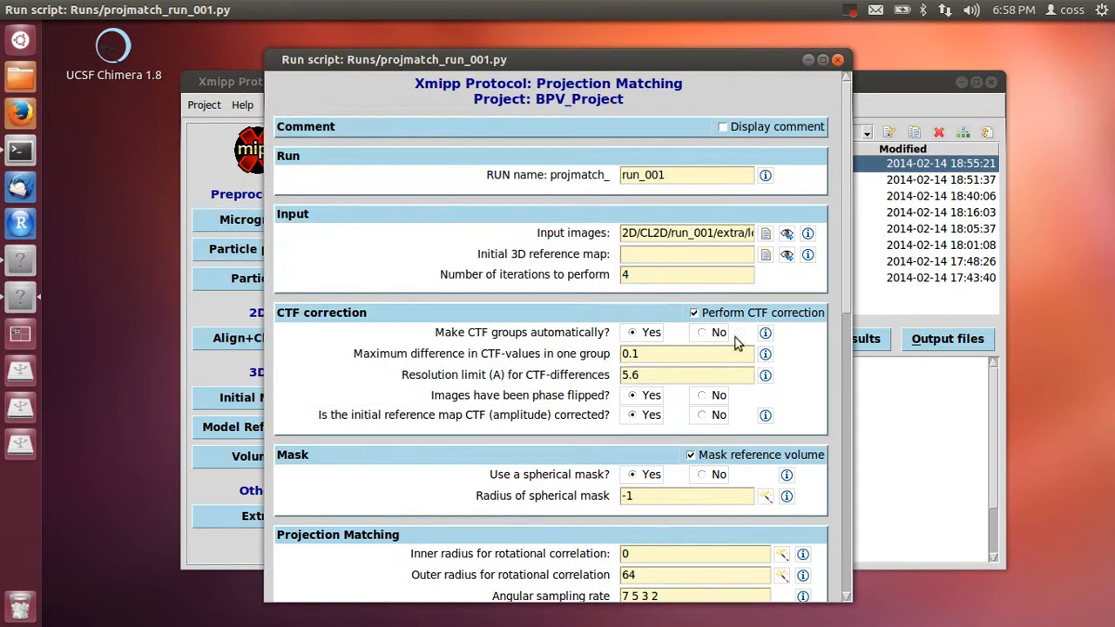
Step: Set the initial 3D reference map to volumeProposed00000.vol from 3D/InitialVolume/RANSAC/run_001
{"action": "left_click", "coordinate": [765, 255]}
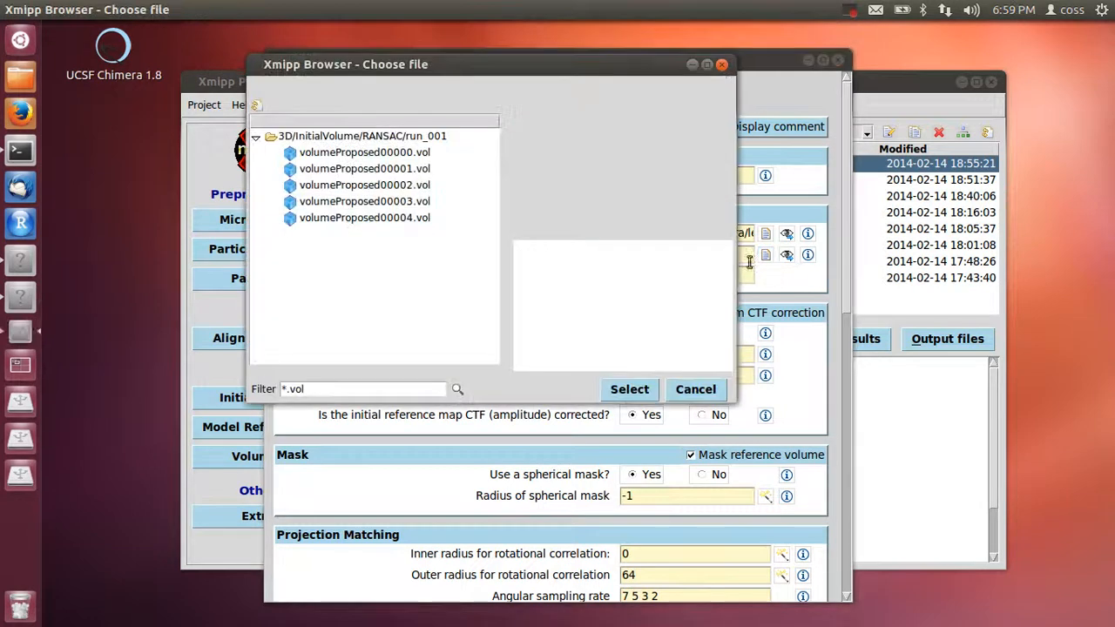
{"action": "left_click", "coordinate": [344, 152]}
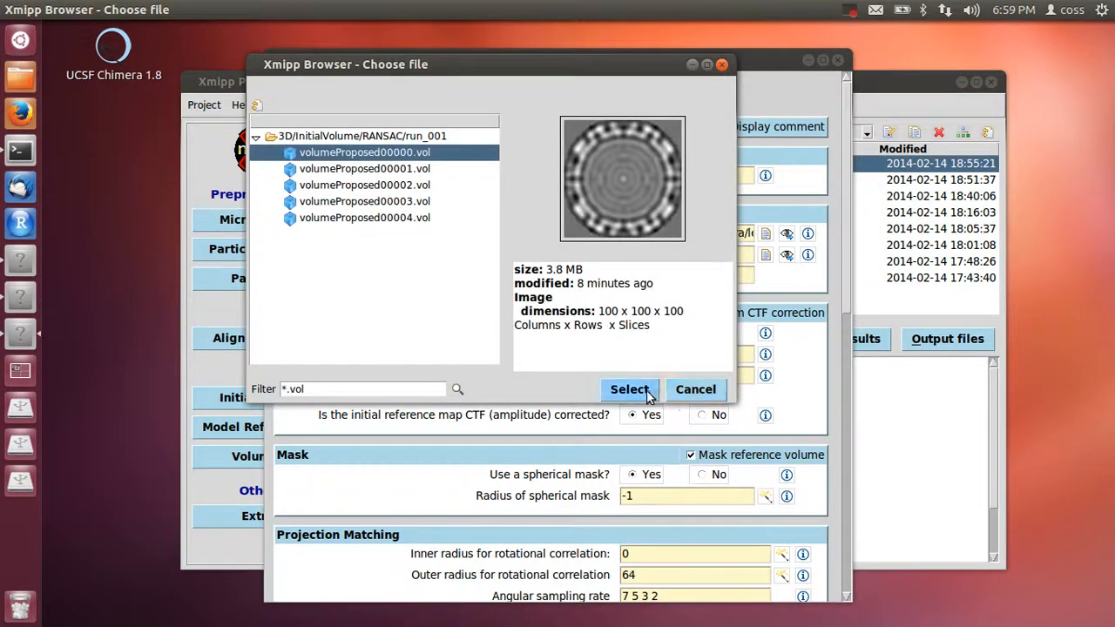
{"action": "left_click", "coordinate": [635, 391]}
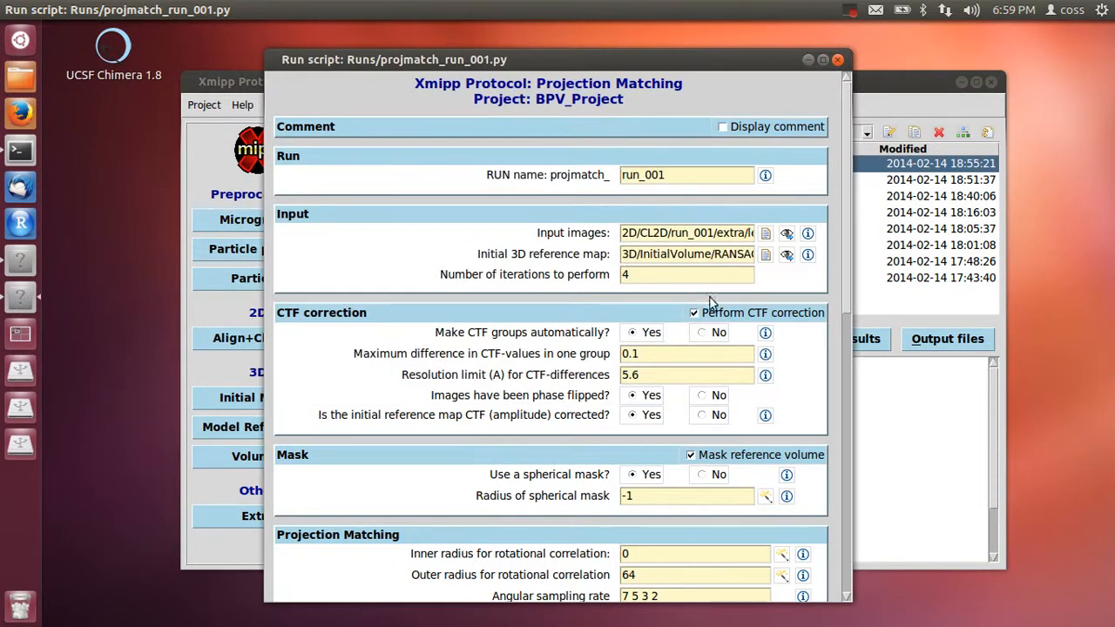
Step: Review the CTF correction parameters and turn off CTF correction for the projection matching run
{"action": "left_click_drag", "start_coordinate": [849, 241], "coordinate": [827, 250]}
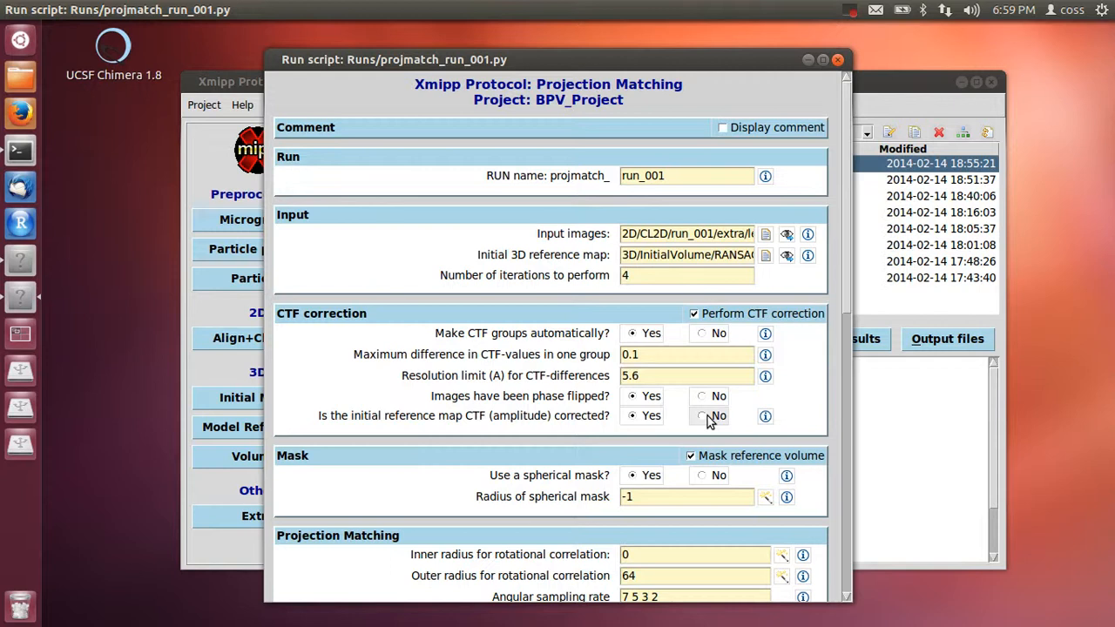
{"action": "left_click", "coordinate": [654, 375]}
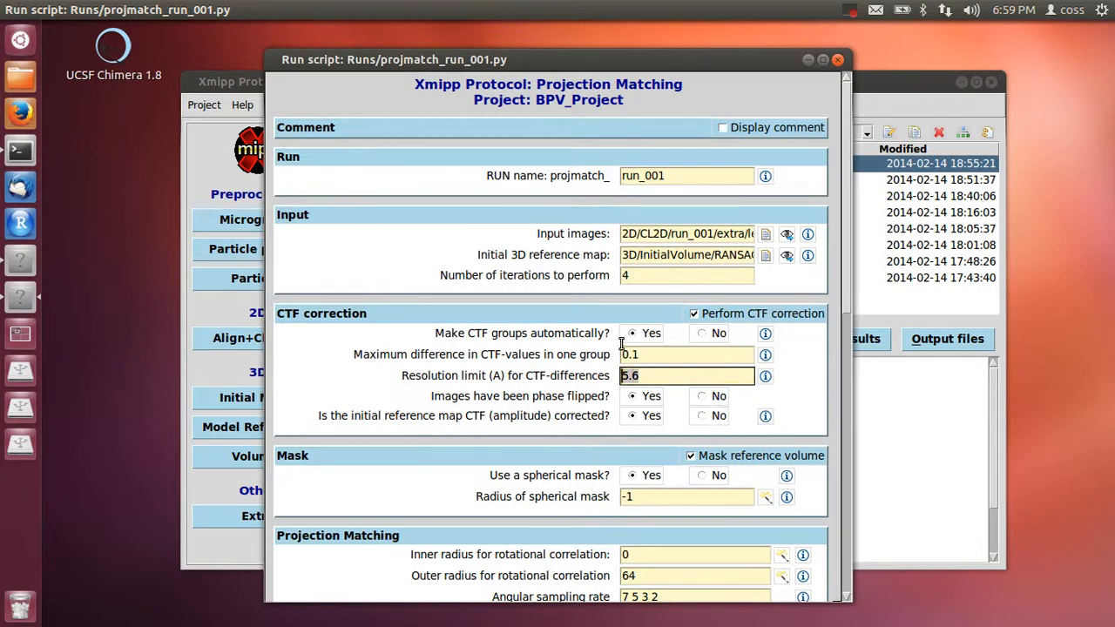
{"action": "left_click", "coordinate": [634, 355]}
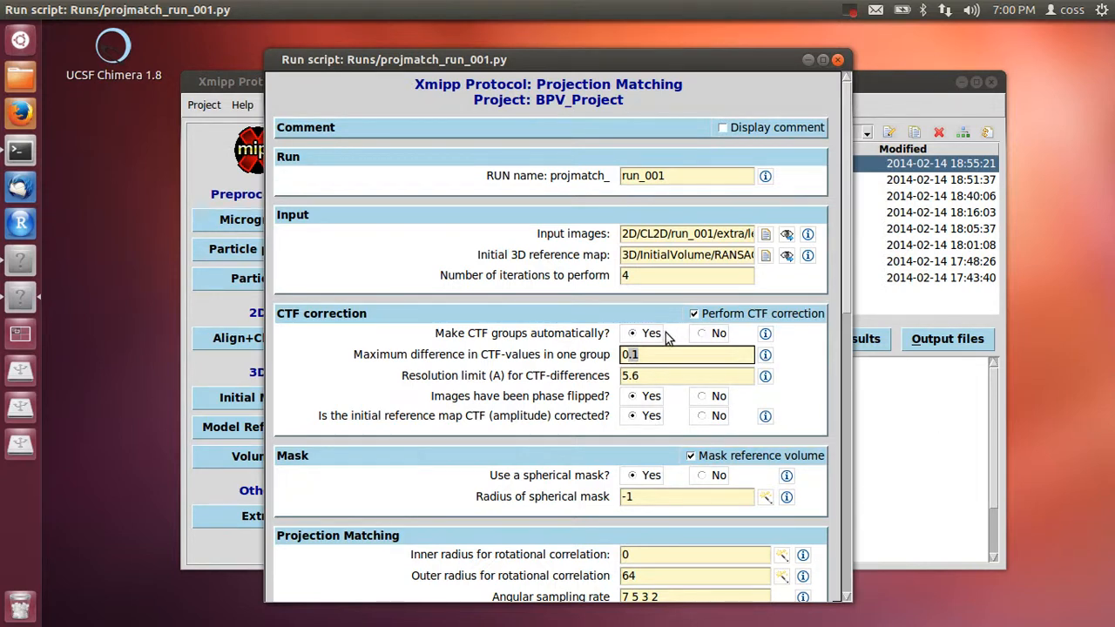
{"action": "left_click", "coordinate": [743, 315]}
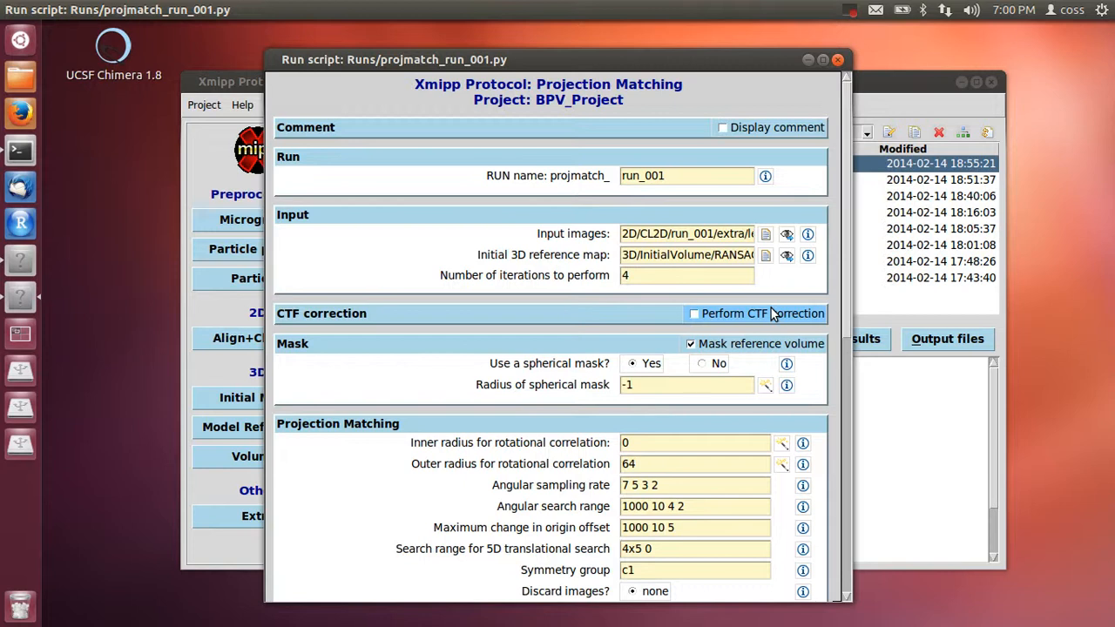
Step: Set the spherical mask radius to 50 using the central slice preview of volumeProposed00000.vol
{"action": "scroll", "coordinate": [761, 295], "scroll_direction": "down", "scroll_amount": 1}
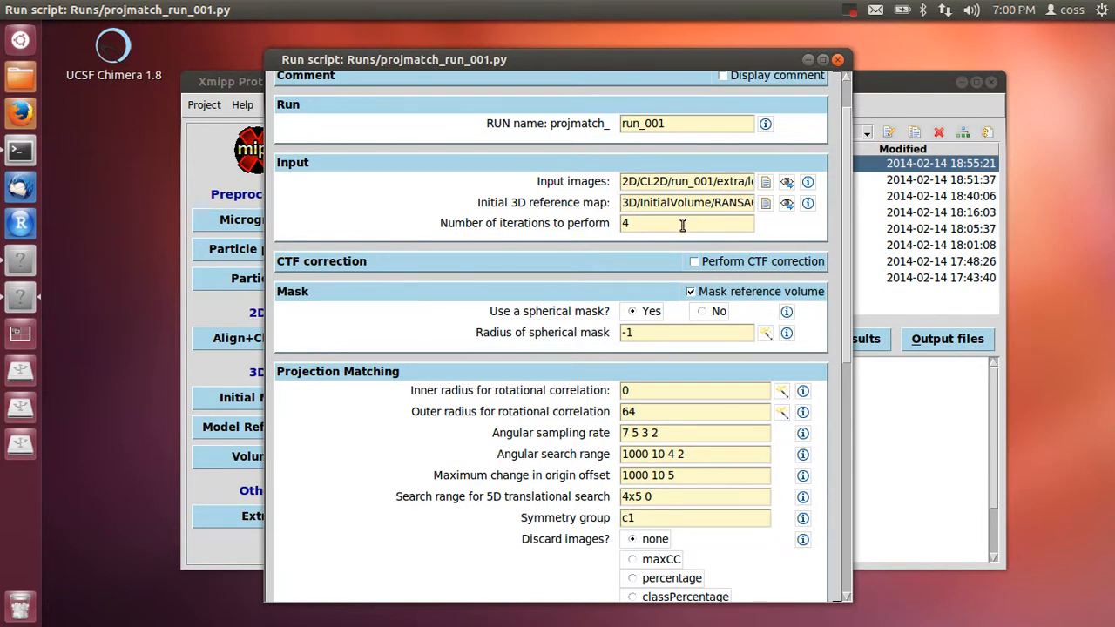
{"action": "scroll", "coordinate": [701, 217], "scroll_direction": "up", "scroll_amount": 1}
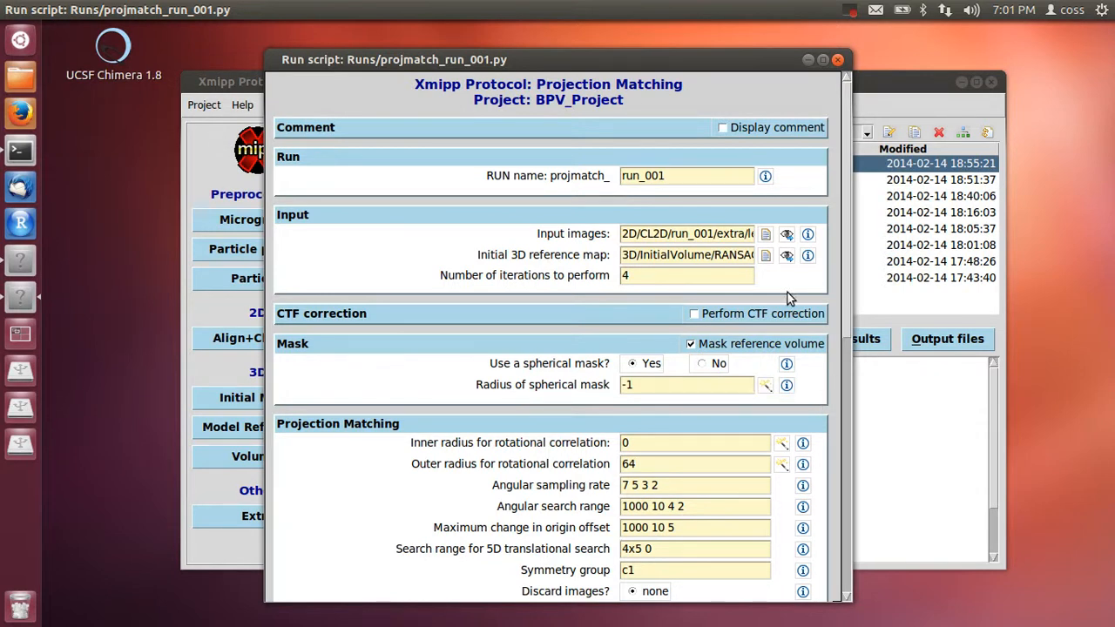
{"action": "left_click", "coordinate": [765, 388]}
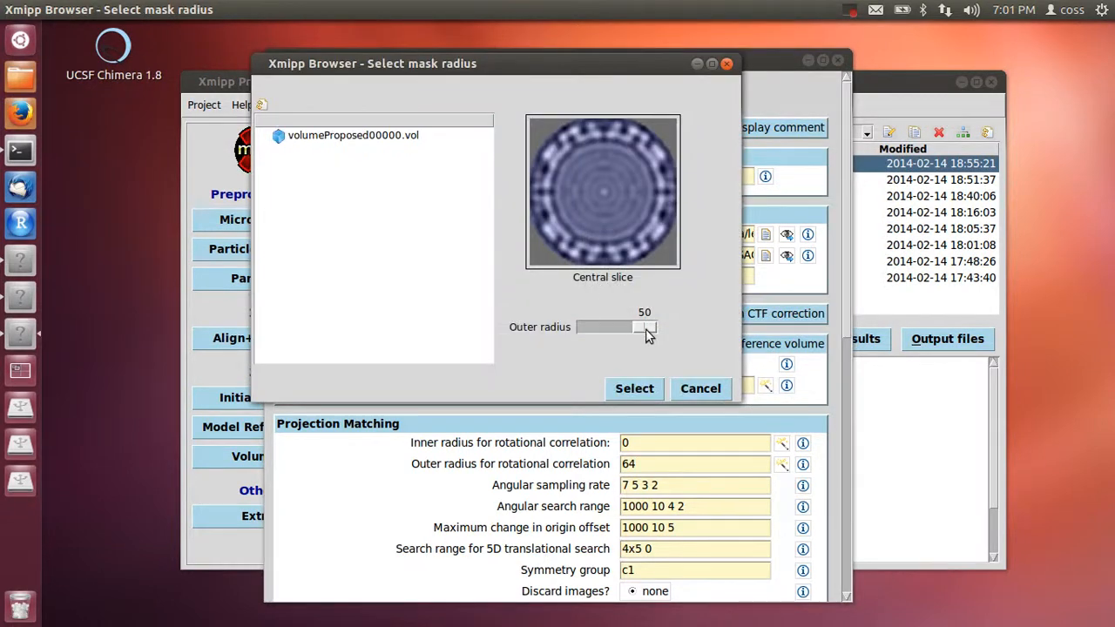
{"action": "mouse_move", "coordinate": [647, 327]}
{"action": "left_mouse_down"}
{"action": "mouse_move", "coordinate": [637, 329]}
{"action": "mouse_move", "coordinate": [647, 327]}
{"action": "left_mouse_up"}
{"action": "mouse_move", "coordinate": [647, 329]}
{"action": "left_mouse_down"}
{"action": "mouse_move", "coordinate": [619, 331]}
{"action": "mouse_move", "coordinate": [652, 327]}
{"action": "left_mouse_up"}
{"action": "left_click_drag", "start_coordinate": [644, 329], "coordinate": [636, 330]}
{"action": "left_click", "coordinate": [634, 389]}
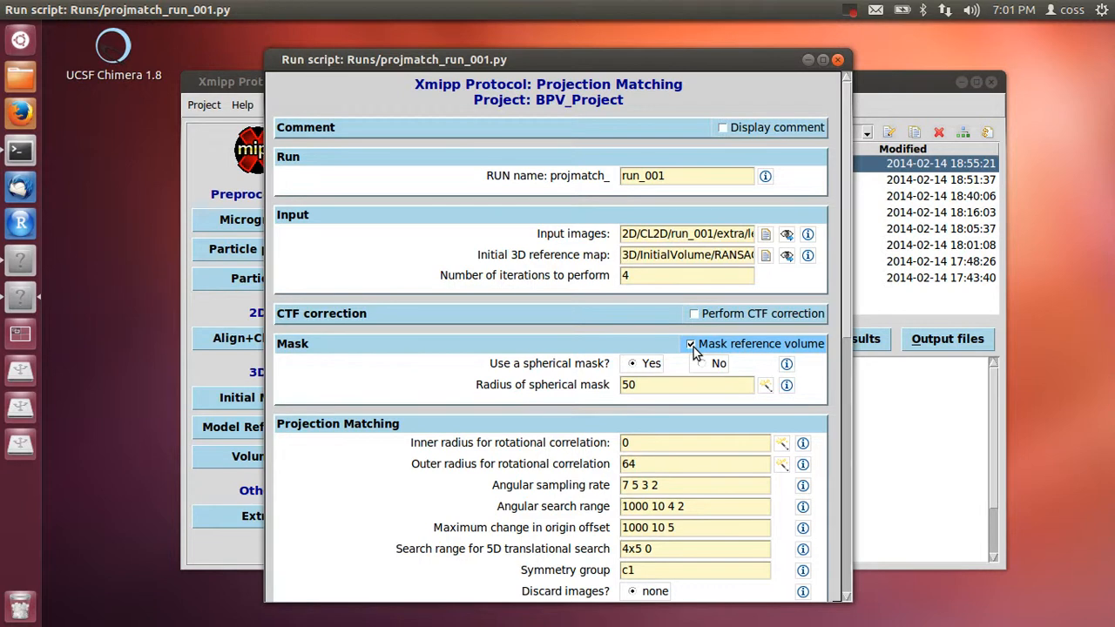
Step: Set the rotational correlation inner radius to 32 and outer radius to 50 using the central slice preview of volumeProposed00000.vol
{"action": "left_click", "coordinate": [782, 464]}
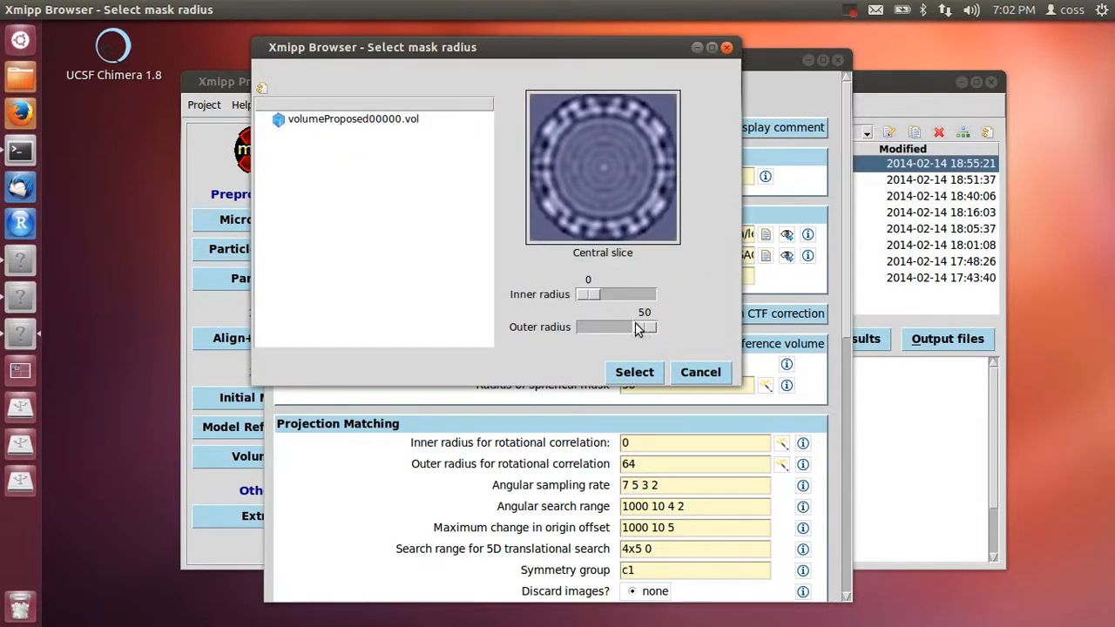
{"action": "mouse_move", "coordinate": [643, 328]}
{"action": "left_mouse_down"}
{"action": "mouse_move", "coordinate": [632, 329]}
{"action": "mouse_move", "coordinate": [648, 331]}
{"action": "left_mouse_up"}
{"action": "left_click_drag", "start_coordinate": [592, 295], "coordinate": [622, 298]}
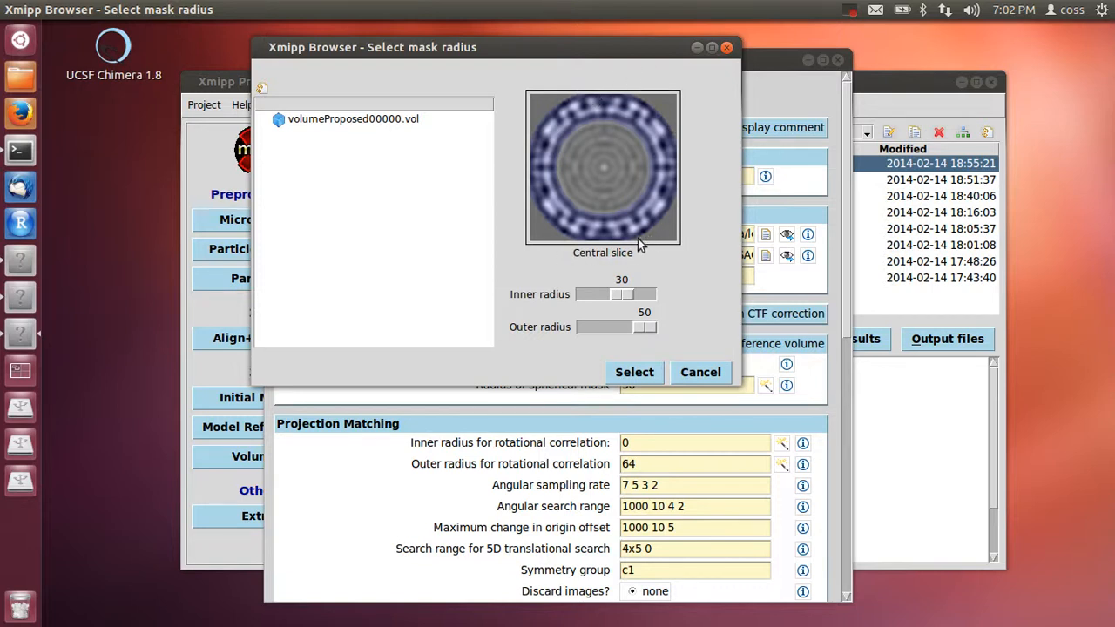
{"action": "mouse_move", "coordinate": [621, 294]}
{"action": "left_mouse_down"}
{"action": "mouse_move", "coordinate": [551, 304]}
{"action": "mouse_move", "coordinate": [623, 299]}
{"action": "left_mouse_up"}
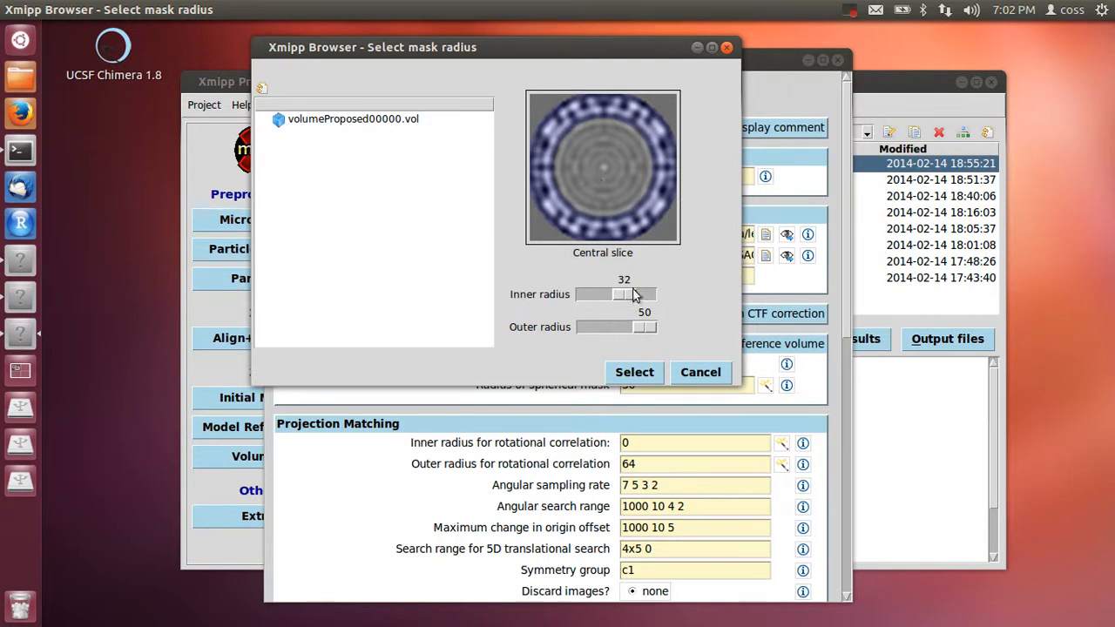
{"action": "left_click", "coordinate": [644, 377]}
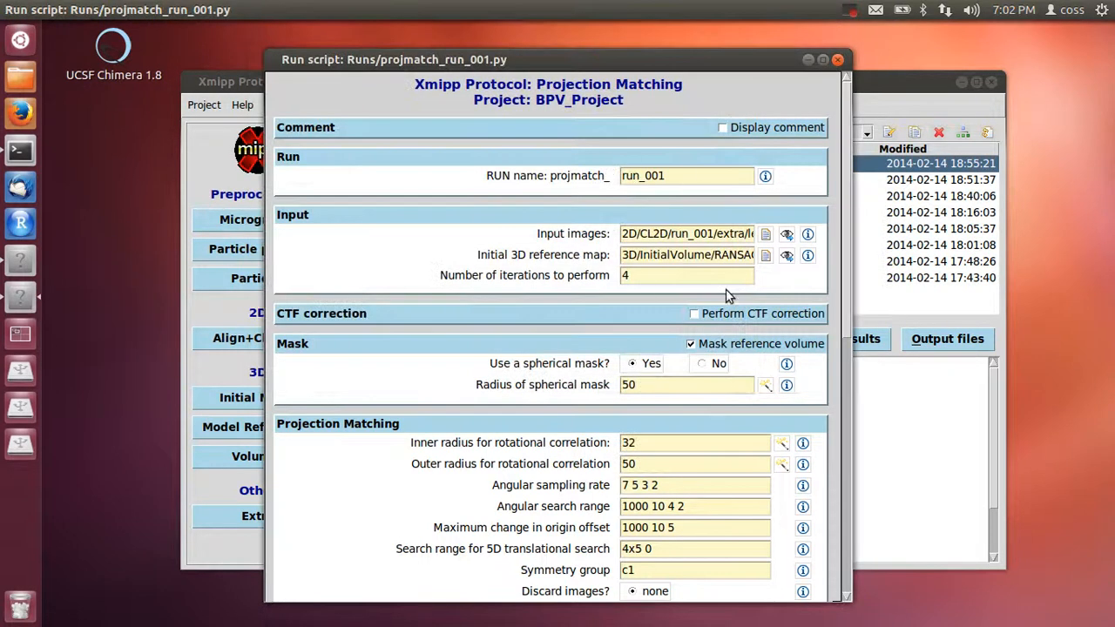
Step: Examine the per-iteration values of the angular sampling rate and angular search range against the number of iterations
{"action": "scroll", "coordinate": [846, 275], "scroll_direction": "down", "scroll_amount": 3}
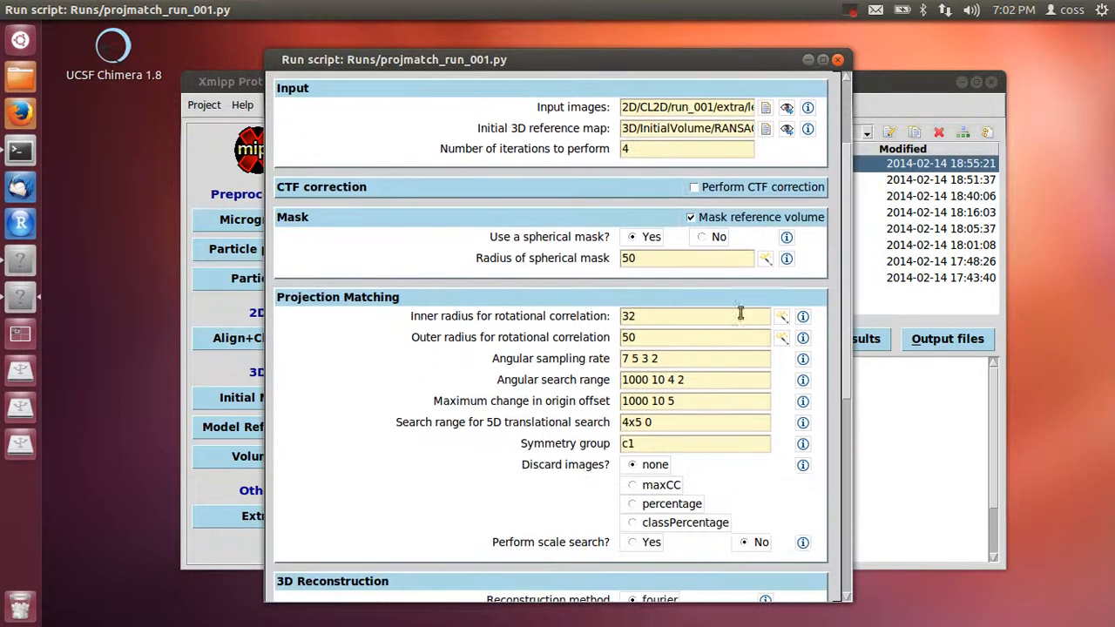
{"action": "left_click_drag", "start_coordinate": [674, 358], "coordinate": [524, 355]}
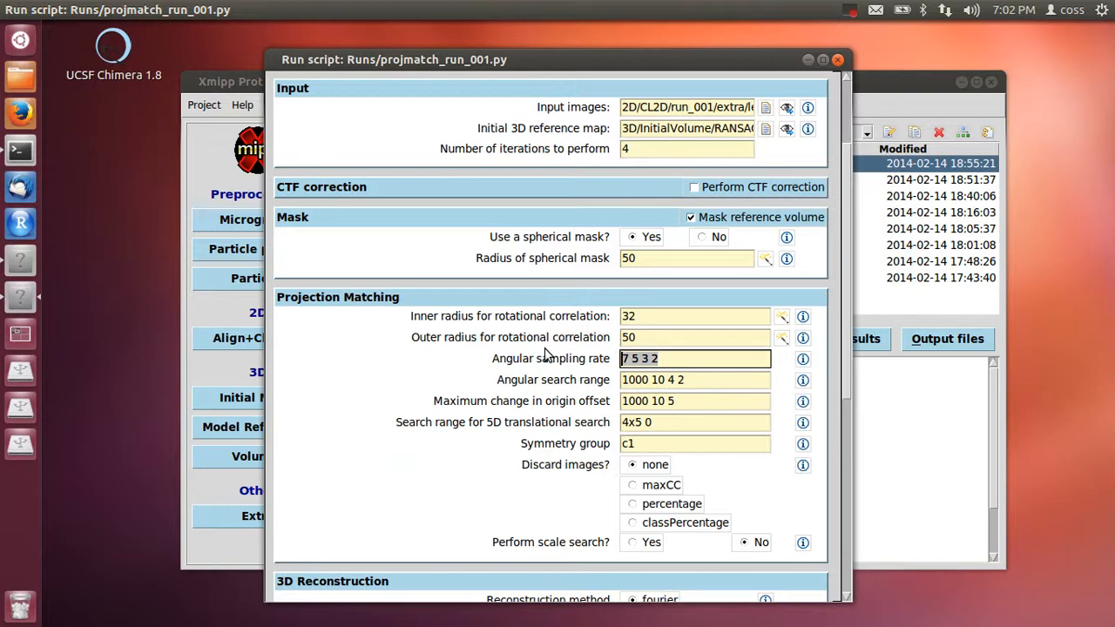
{"action": "left_click", "coordinate": [642, 153]}
{"action": "left_click", "coordinate": [628, 362]}
{"action": "double_click", "coordinate": [634, 360]}
{"action": "double_click", "coordinate": [644, 361]}
{"action": "double_click", "coordinate": [655, 361]}
{"action": "double_click", "coordinate": [651, 379]}
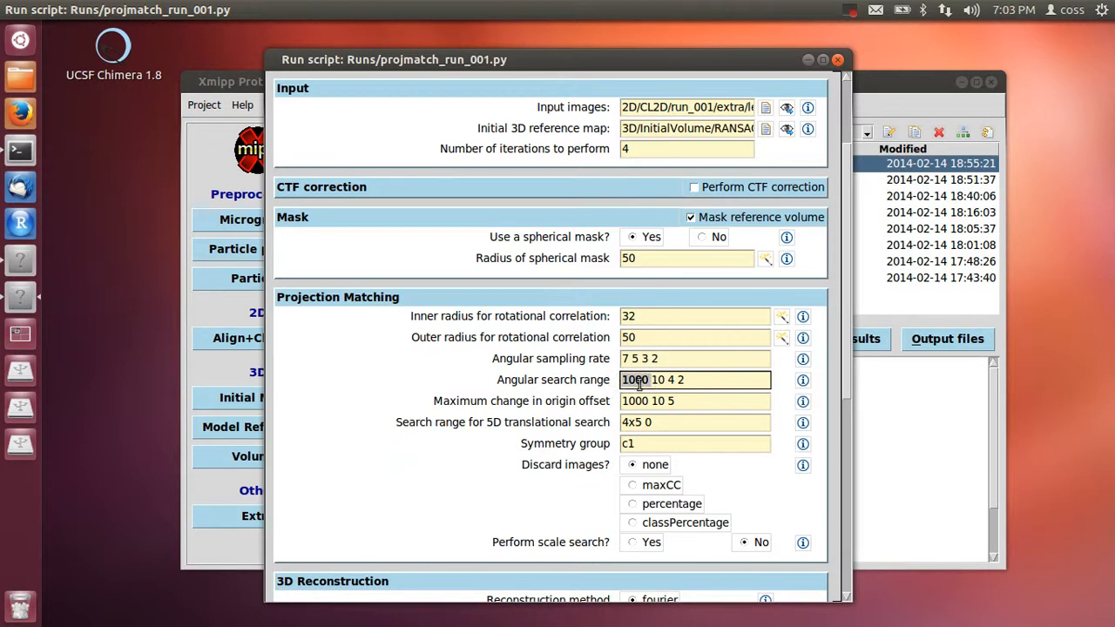
{"action": "left_click", "coordinate": [665, 379]}
{"action": "double_click", "coordinate": [675, 381]}
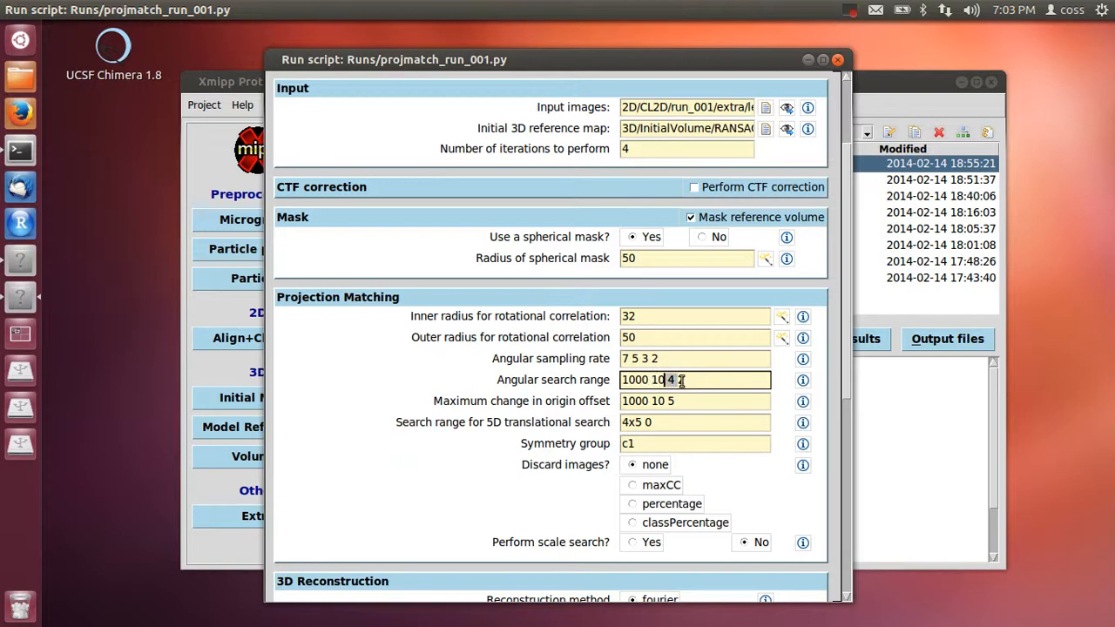
{"action": "left_click_drag", "start_coordinate": [691, 379], "coordinate": [622, 380]}
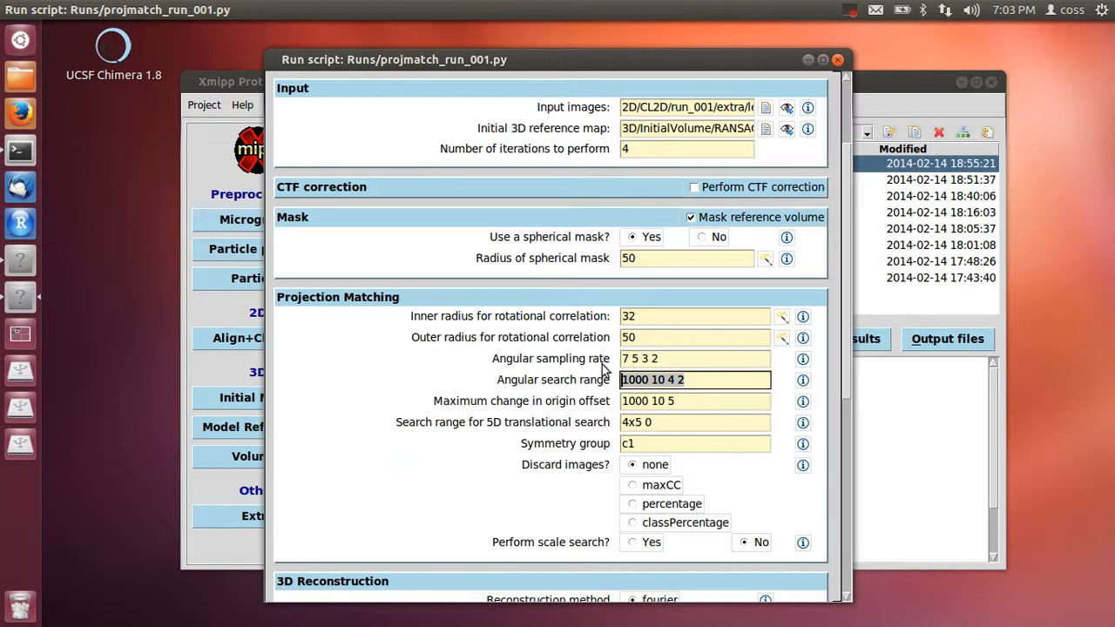
{"action": "key", "text": "End"}
{"action": "key", "text": "BackSpace"}
{"action": "key", "text": "BackSpace"}
{"action": "key", "text": "BackSpace"}
{"action": "type", "text": "00 1000 1000"}
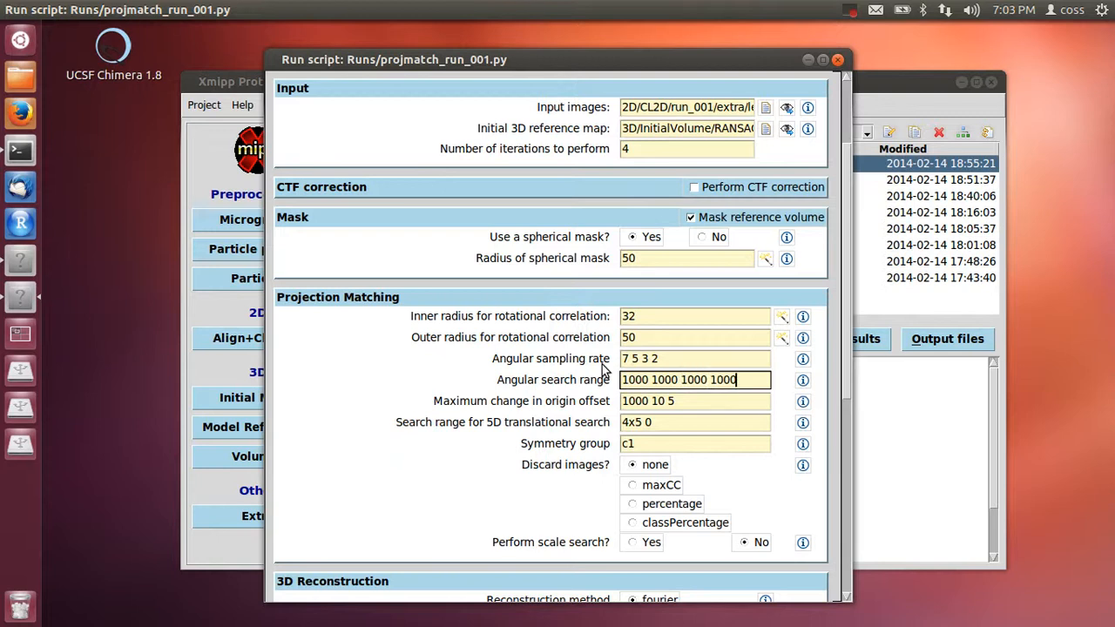
Step: Reduce the angular search range to the single value 1000
{"action": "key", "text": "BackSpace"}
{"action": "key", "text": "BackSpace"}
{"action": "key", "text": "BackSpace"}
{"action": "key", "text": "BackSpace"}
{"action": "key", "text": "BackSpace"}
{"action": "key", "text": "BackSpace"}
{"action": "key", "text": "BackSpace"}
{"action": "key", "text": "BackSpace"}
{"action": "key", "text": "BackSpace"}
{"action": "key", "text": "BackSpace"}
{"action": "key", "text": "BackSpace"}
{"action": "key", "text": "BackSpace"}
{"action": "key", "text": "BackSpace"}
{"action": "key", "text": "BackSpace"}
{"action": "key", "text": "BackSpace"}
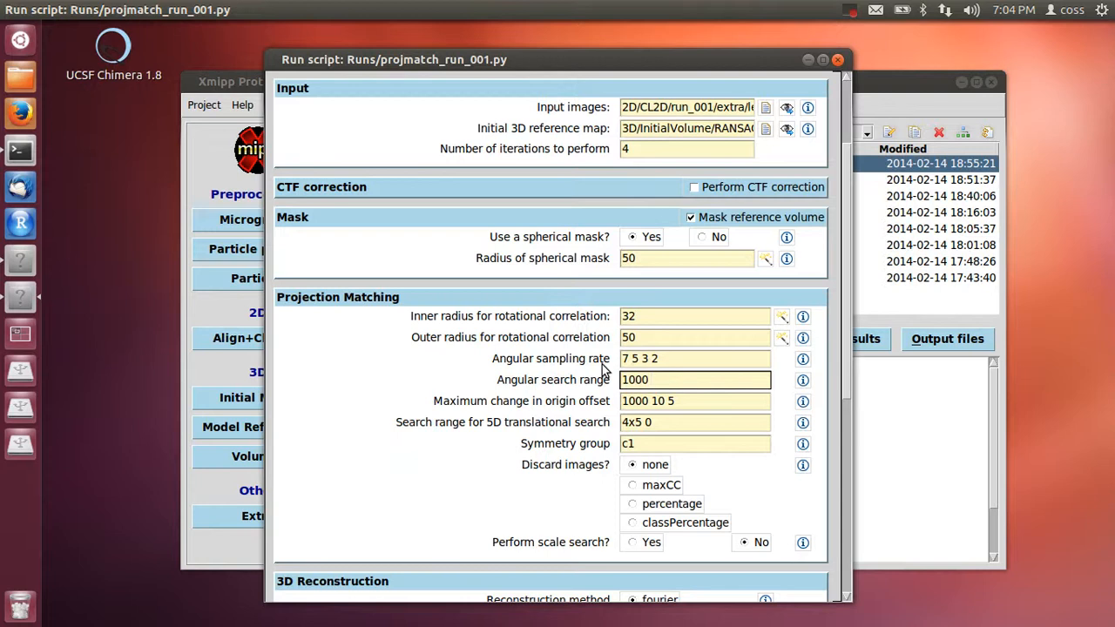
Step: Try adding 10 4 2 to the angular search range, and remove the addition again
{"action": "type", "text": "10 4 2"}
{"action": "key", "text": "BackSpace"}
{"action": "key", "text": "BackSpace"}
{"action": "key", "text": "BackSpace"}
{"action": "key", "text": "BackSpace"}
{"action": "key", "text": "BackSpace"}
{"action": "key", "text": "BackSpace"}
{"action": "key", "text": "BackSpace"}
Step: Examine the maximum change in origin offset and the 5D translational search range against the number of iterations
{"action": "left_click", "coordinate": [721, 400]}
{"action": "left_click_drag", "start_coordinate": [697, 401], "coordinate": [606, 401]}
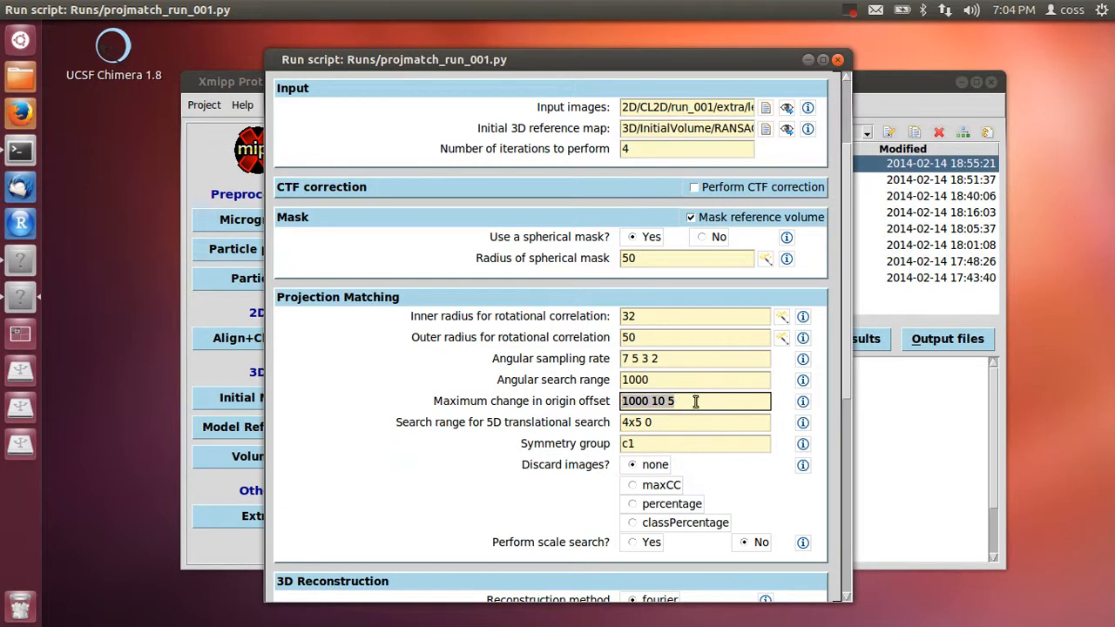
{"action": "double_click", "coordinate": [646, 401]}
{"action": "left_click", "coordinate": [664, 400]}
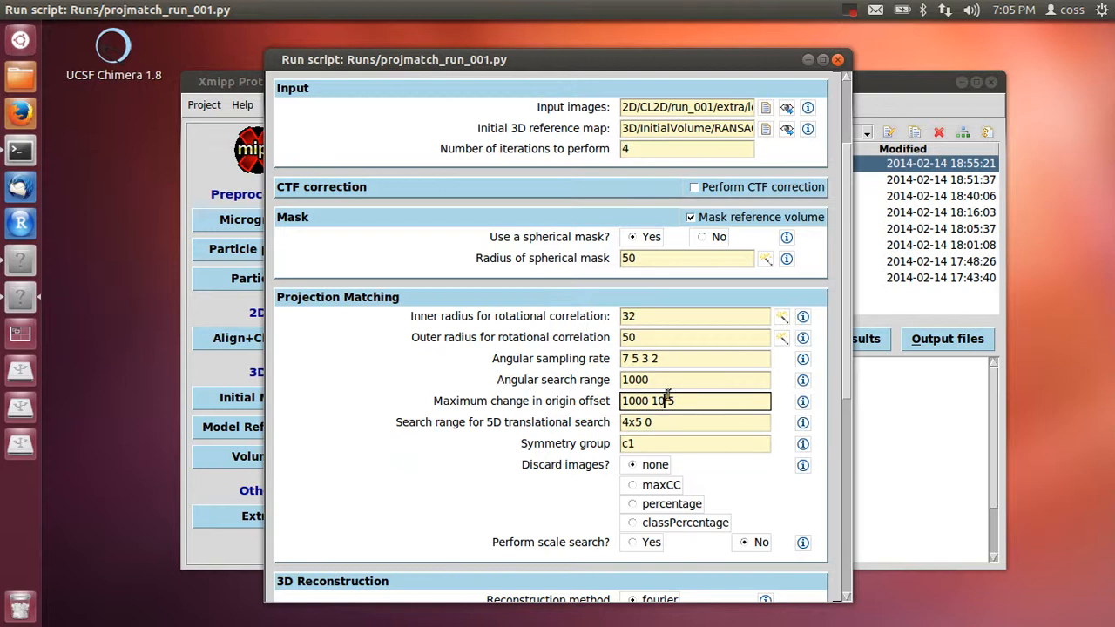
{"action": "left_click_drag", "start_coordinate": [669, 401], "coordinate": [691, 401]}
{"action": "left_click_drag", "start_coordinate": [662, 421], "coordinate": [570, 425]}
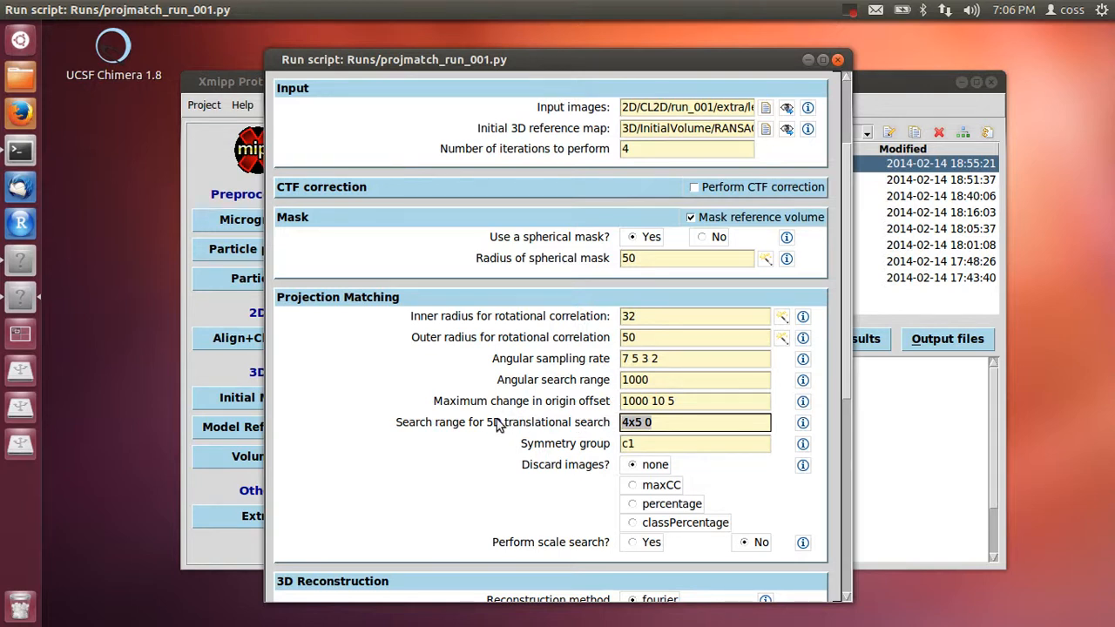
{"action": "left_click", "coordinate": [637, 421]}
{"action": "left_click", "coordinate": [649, 149]}
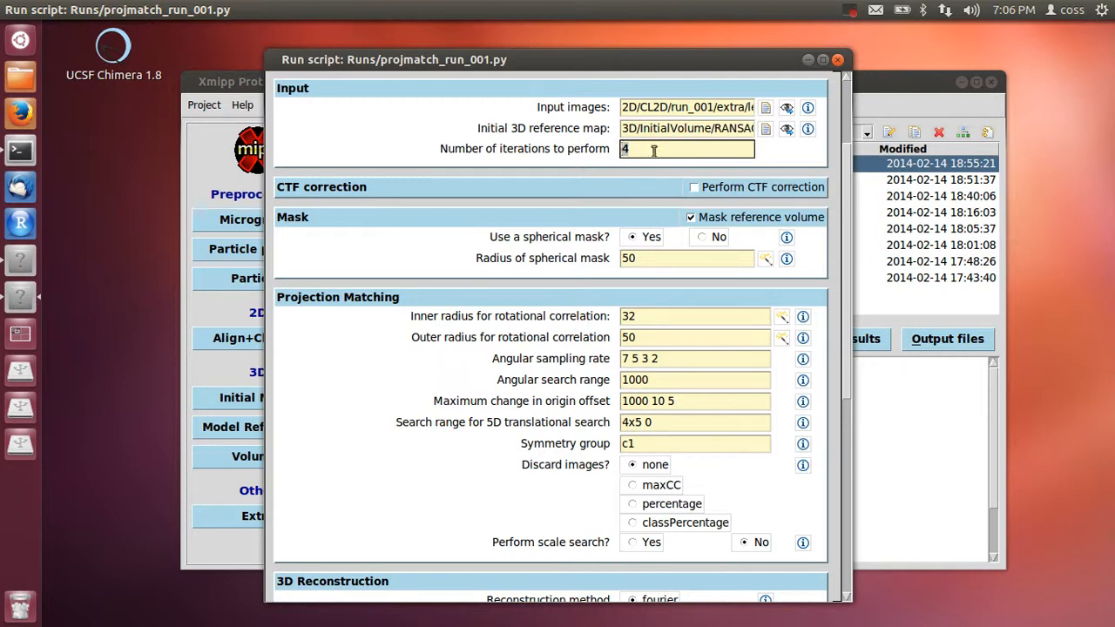
{"action": "left_click", "coordinate": [647, 422]}
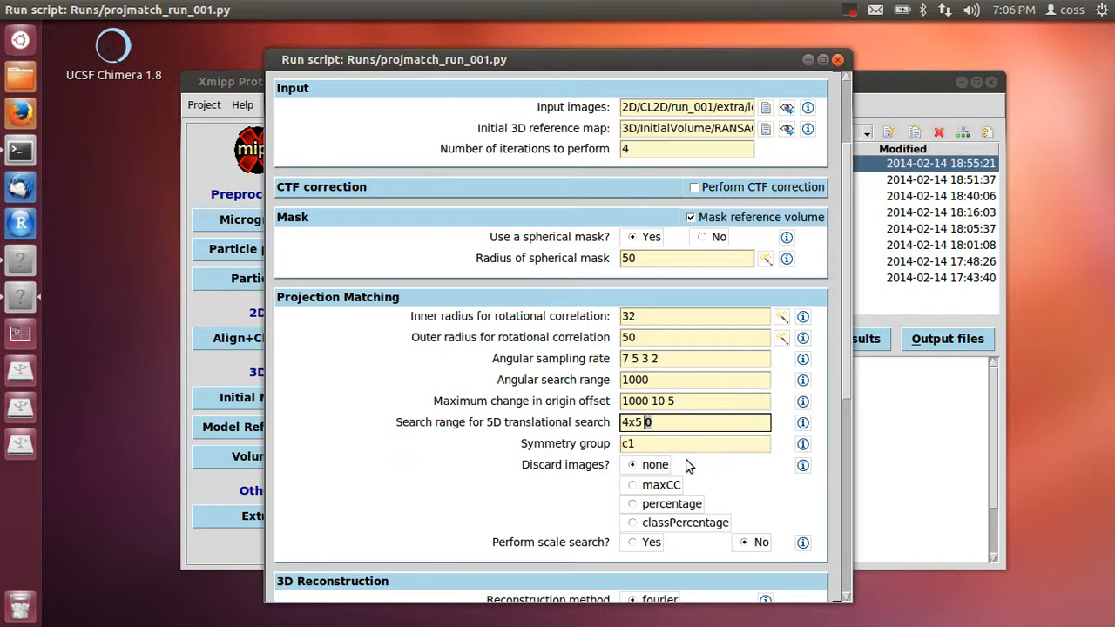
Step: Set the symmetry group to i1
{"action": "left_click", "coordinate": [645, 444]}
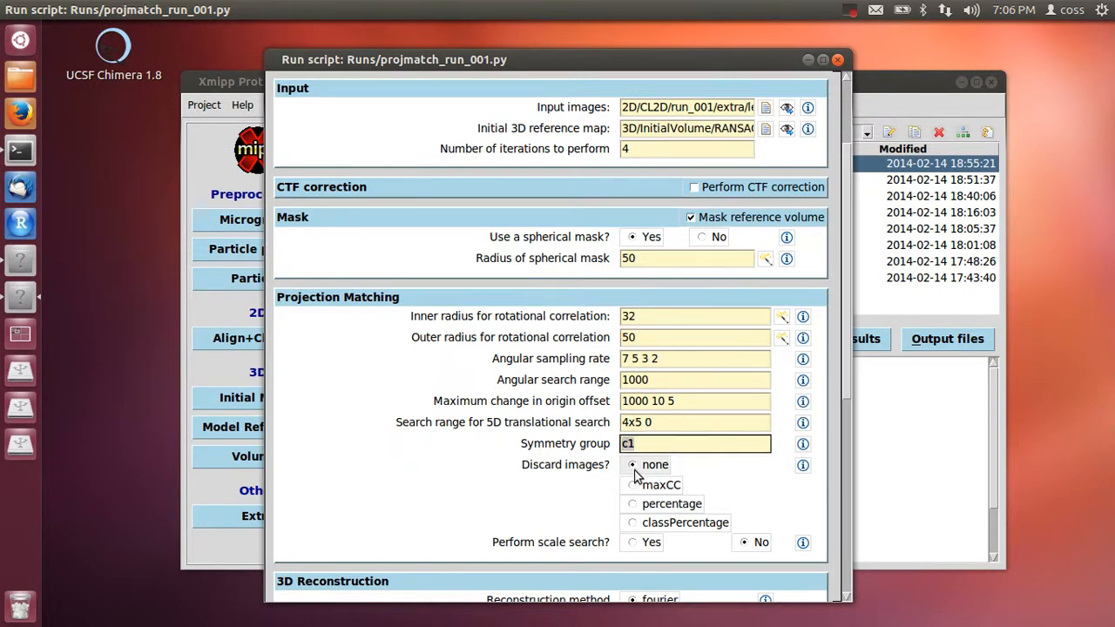
{"action": "type", "text": "i1"}
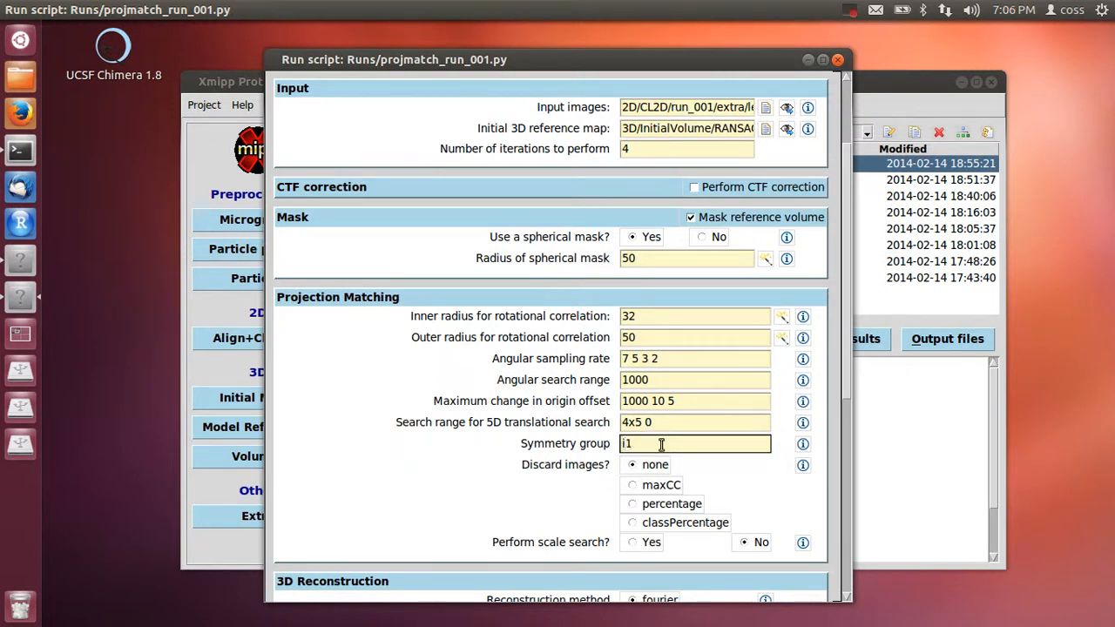
Step: Explore the maxCC, percentage and classPercentage options for discarding images and return the choice to none
{"action": "scroll", "coordinate": [710, 409], "scroll_direction": "down", "scroll_amount": 2}
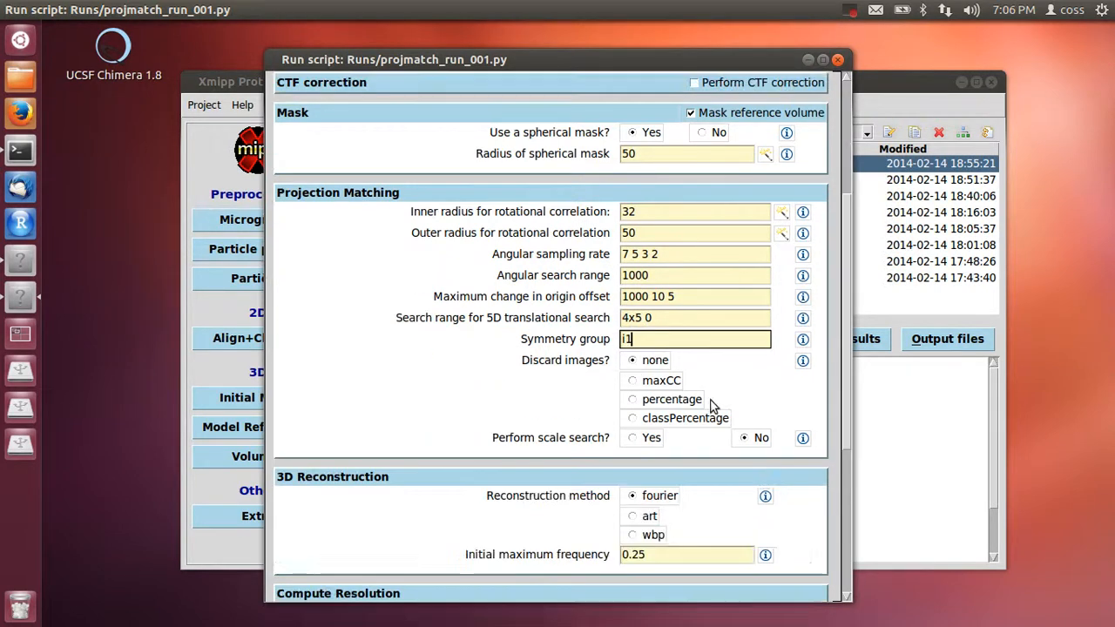
{"action": "left_click", "coordinate": [654, 384]}
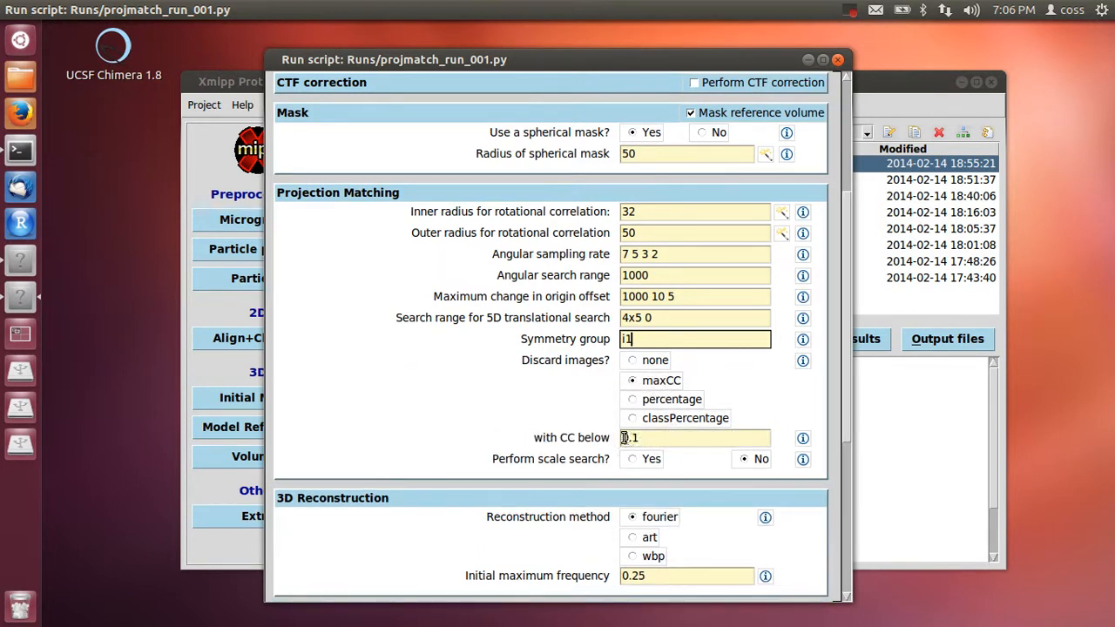
{"action": "left_click_drag", "start_coordinate": [639, 439], "coordinate": [610, 440]}
{"action": "left_click", "coordinate": [666, 399]}
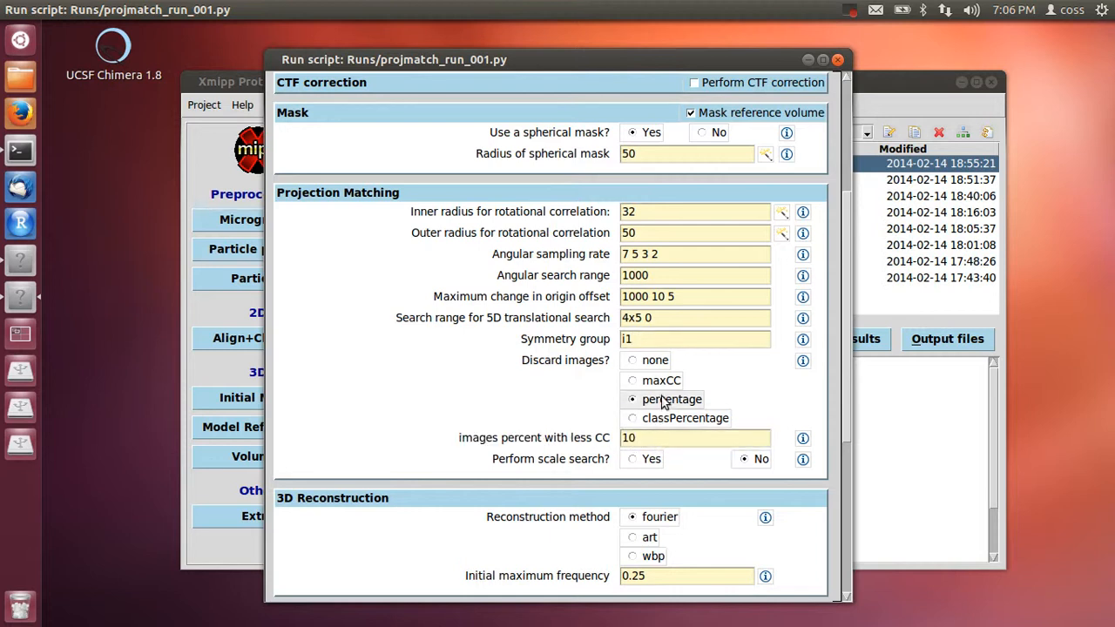
{"action": "left_click_drag", "start_coordinate": [668, 442], "coordinate": [606, 438]}
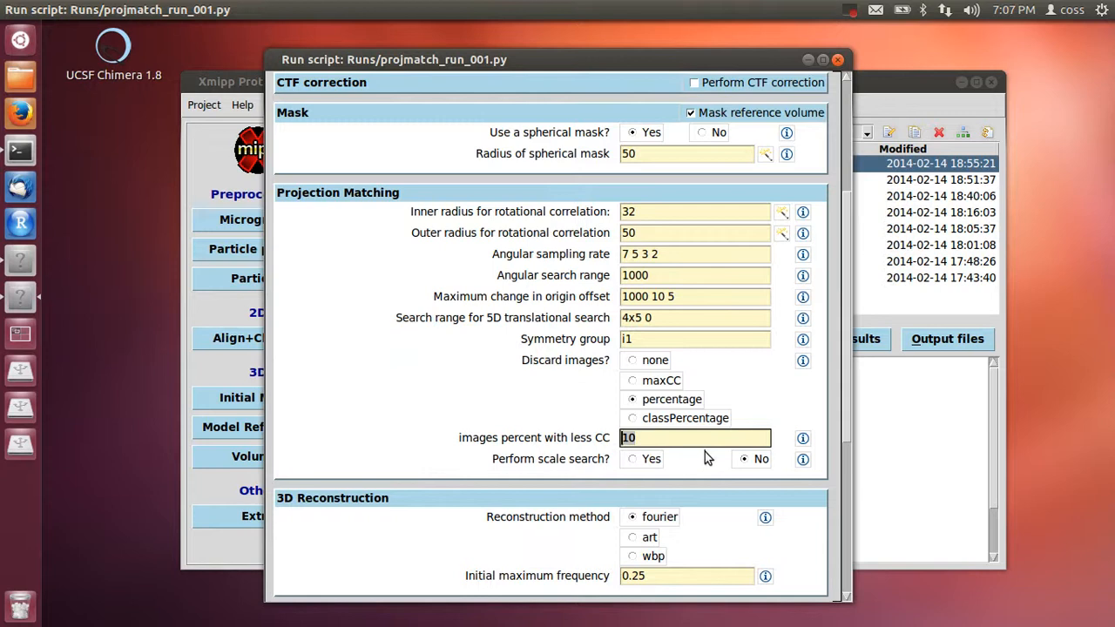
{"action": "left_click", "coordinate": [687, 419]}
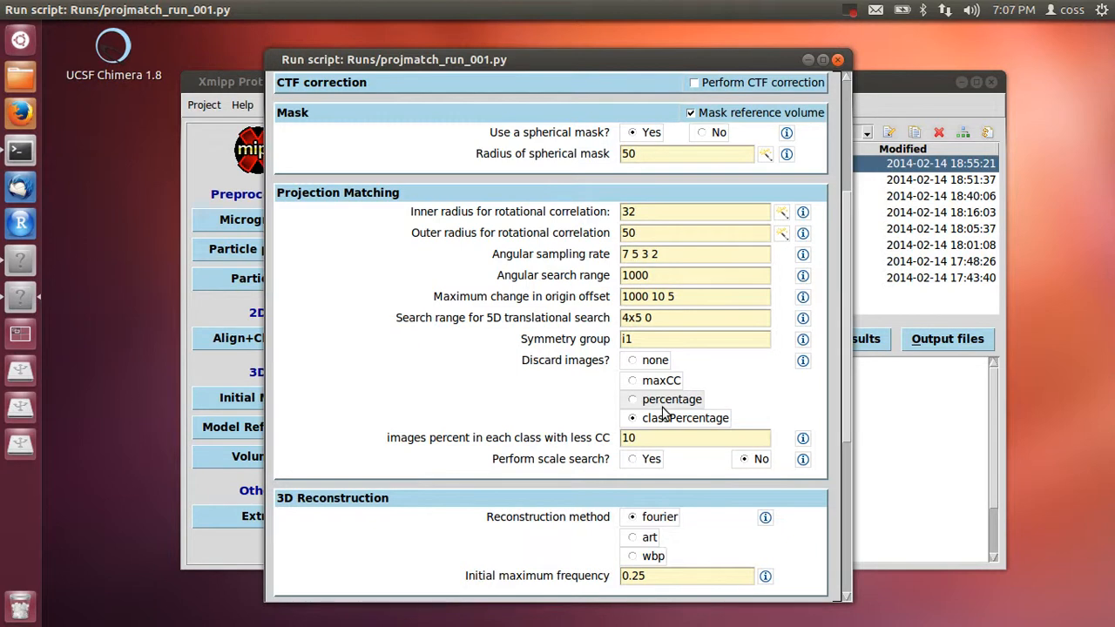
{"action": "left_click", "coordinate": [623, 437]}
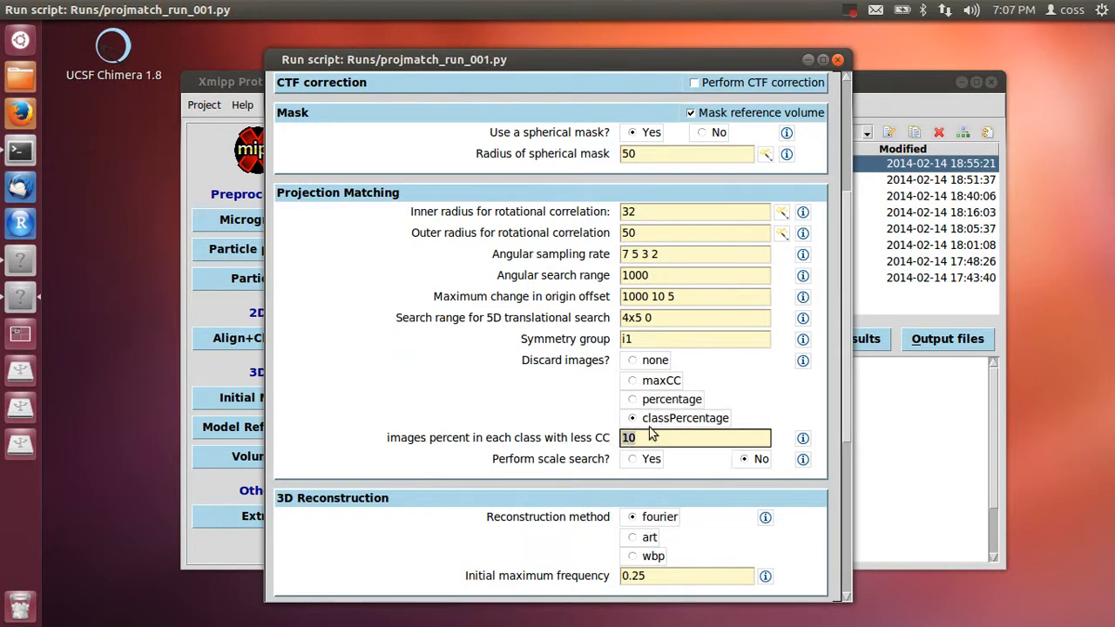
{"action": "left_click", "coordinate": [634, 360]}
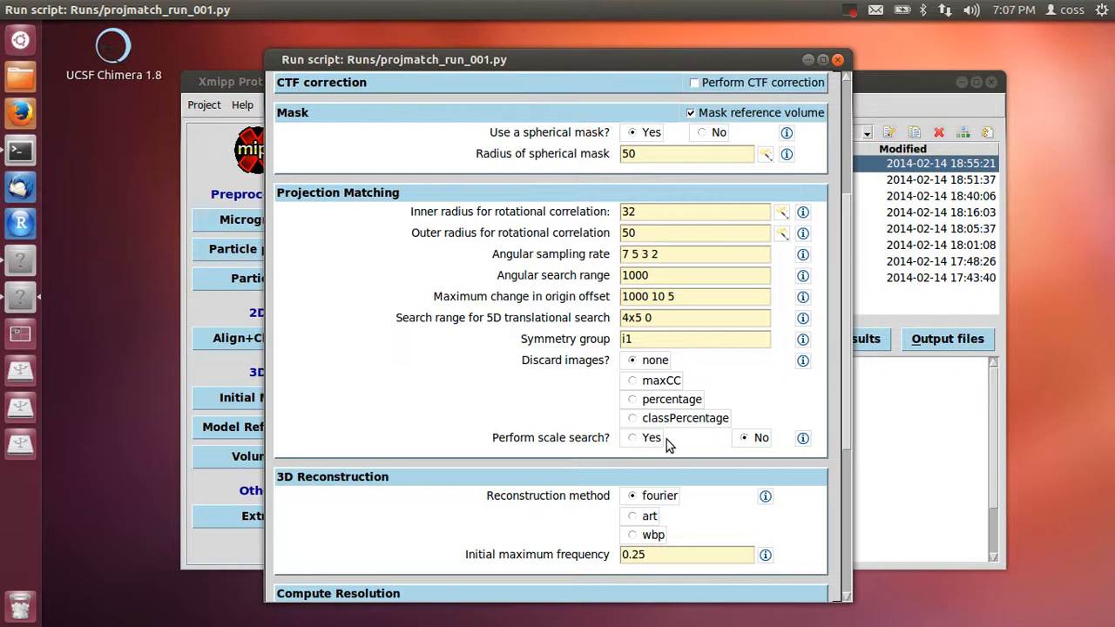
Step: Explore the art and wbp reconstruction methods and return the 3D reconstruction method to fourier
{"action": "scroll", "coordinate": [675, 440], "scroll_direction": "down", "scroll_amount": 3}
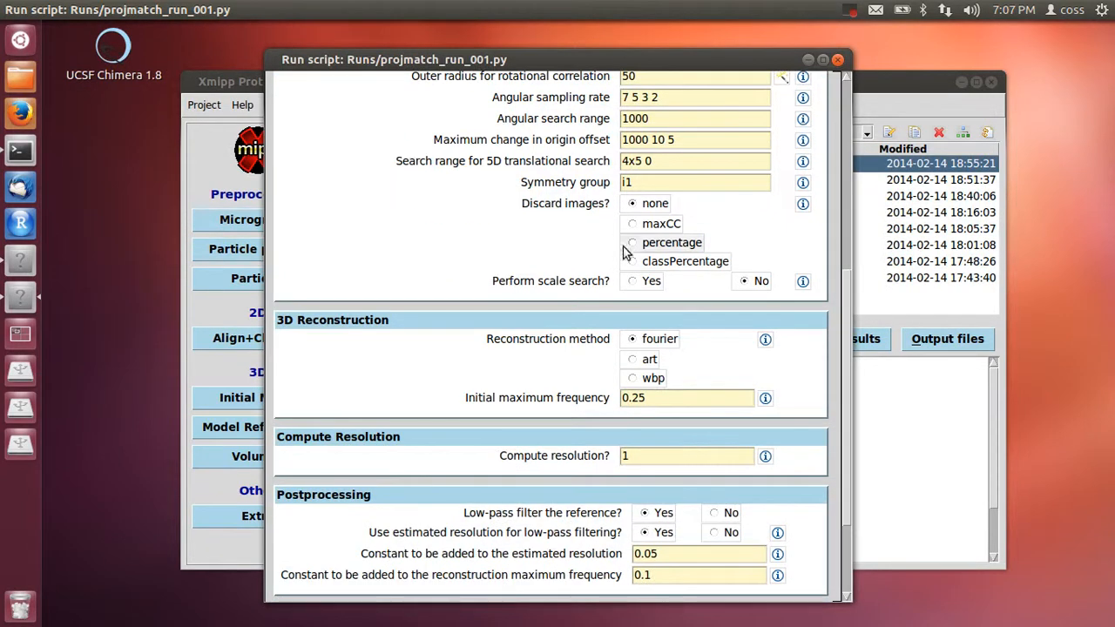
{"action": "left_click_drag", "start_coordinate": [844, 368], "coordinate": [838, 429]}
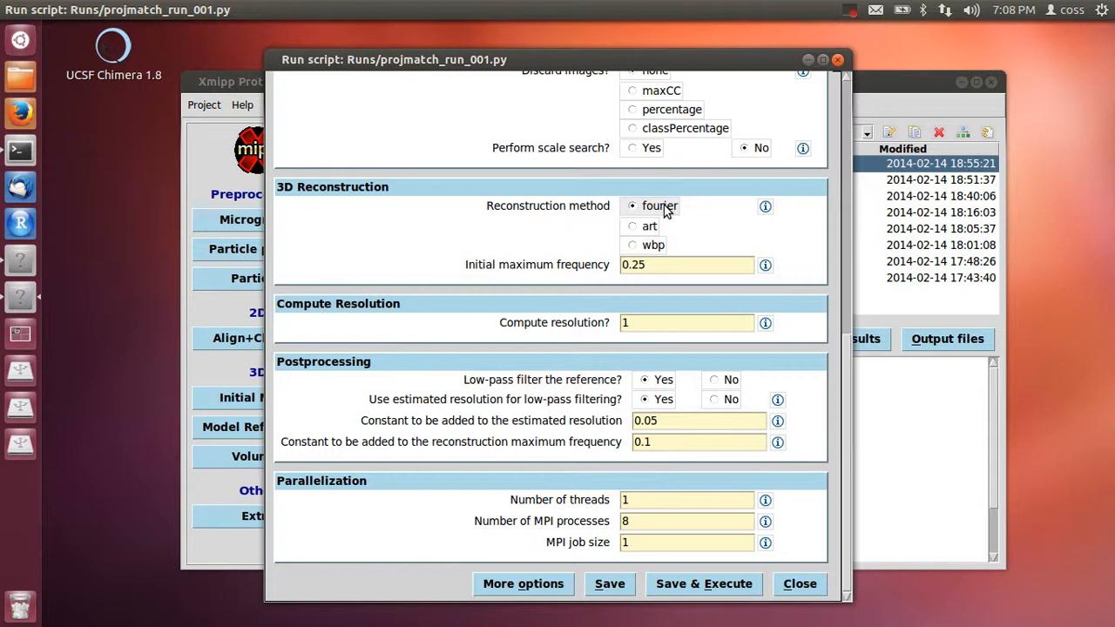
{"action": "left_click", "coordinate": [647, 234]}
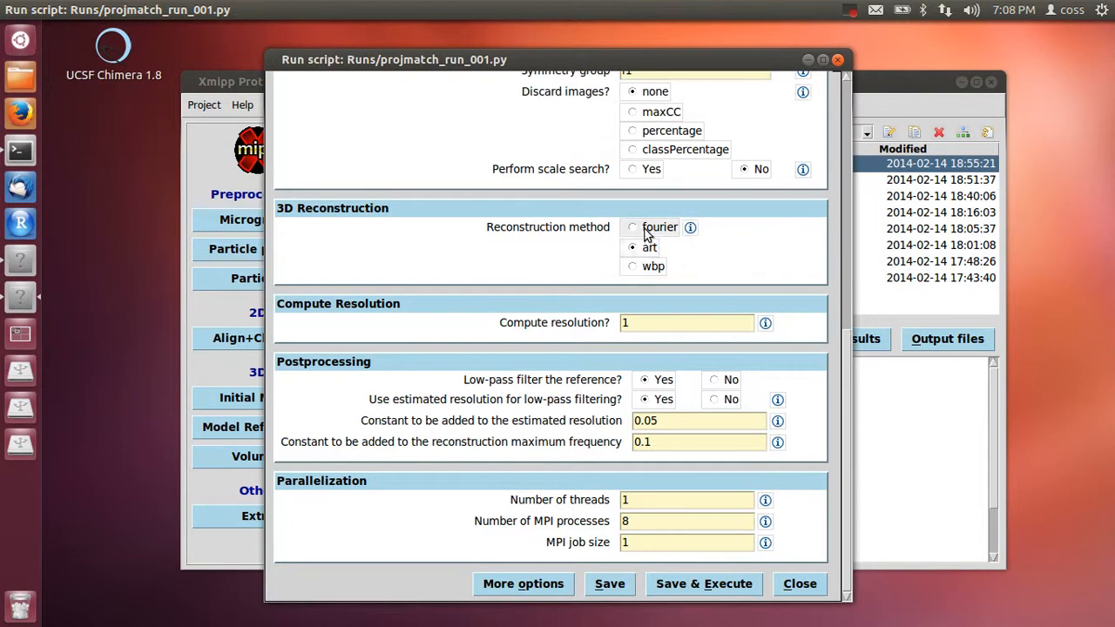
{"action": "left_click", "coordinate": [655, 269]}
{"action": "left_click", "coordinate": [667, 228]}
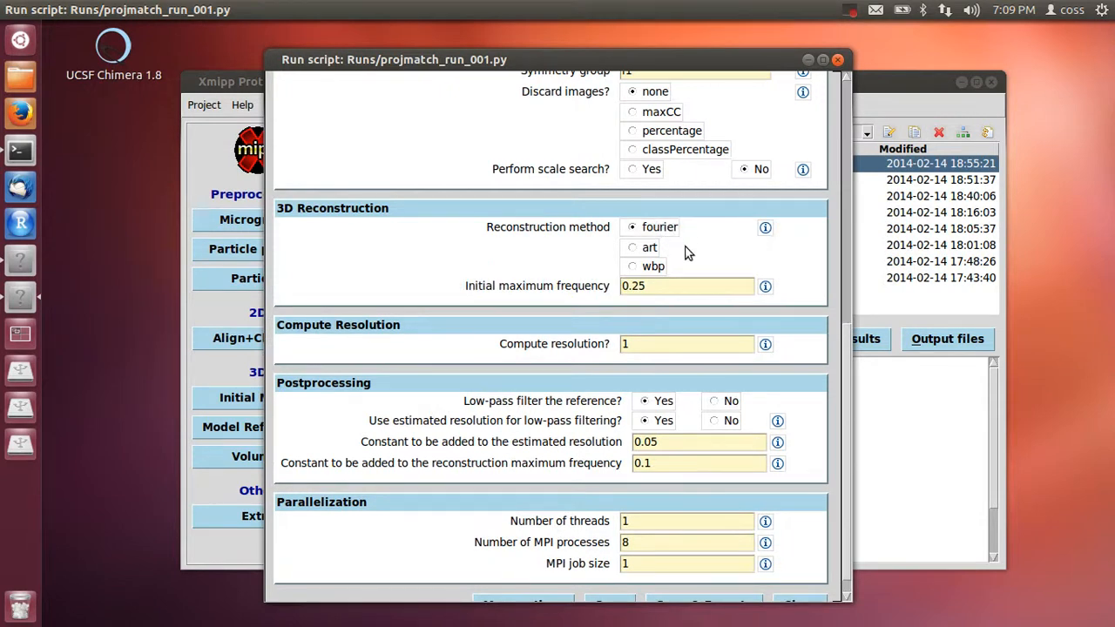
Step: Examine the initial maximum frequency of the 3D reconstruction and the compute resolution setting
{"action": "triple_click", "coordinate": [667, 288]}
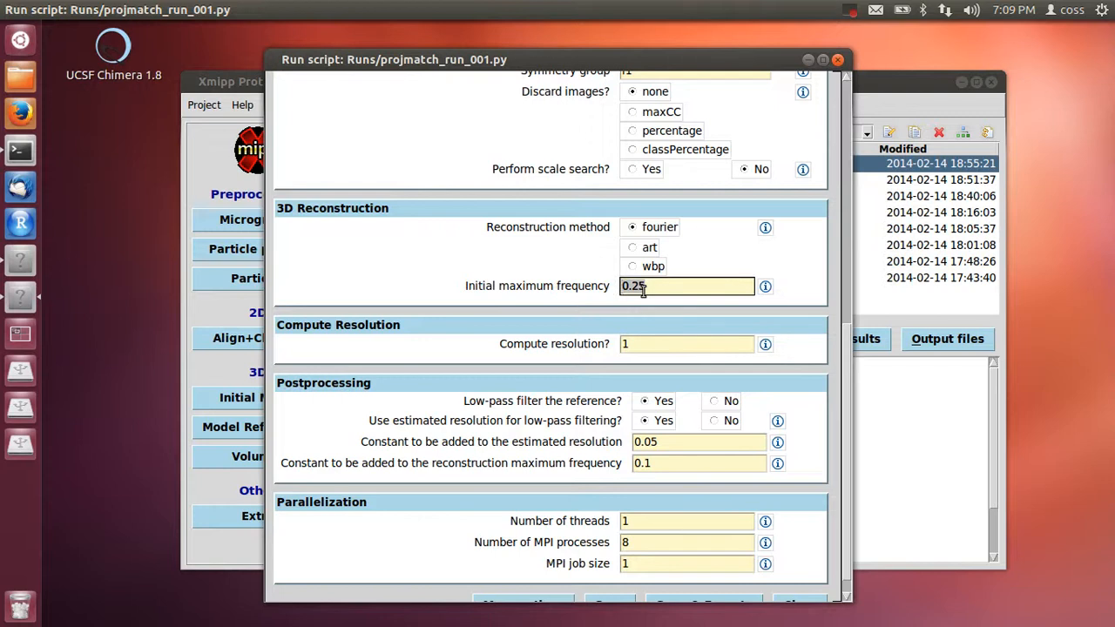
{"action": "scroll", "coordinate": [690, 307], "scroll_direction": "down", "scroll_amount": 1}
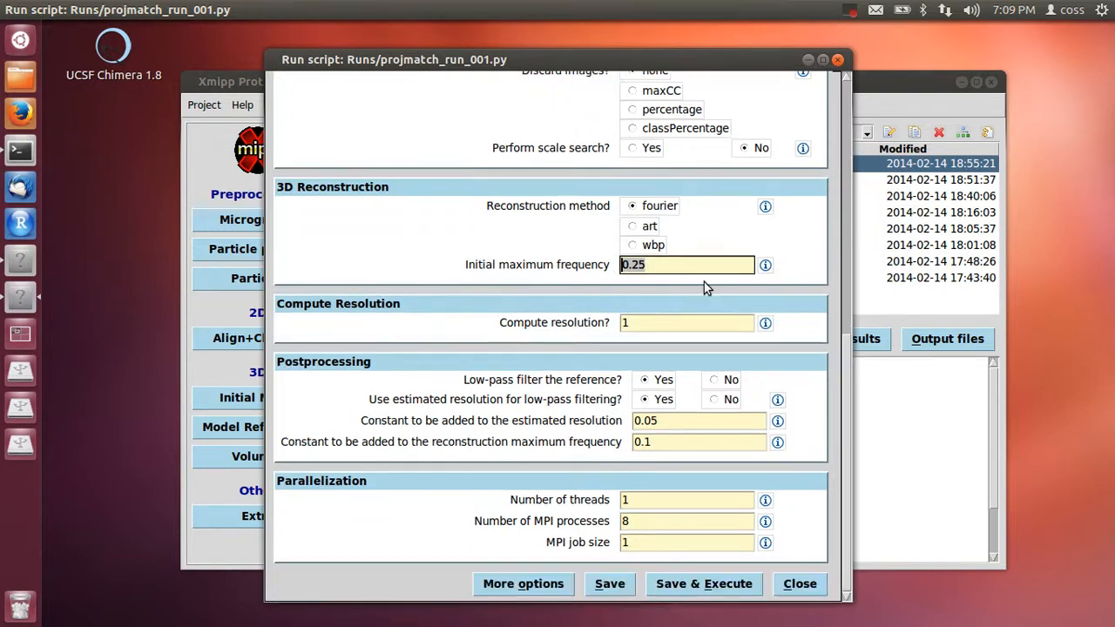
{"action": "key", "text": "Tab"}
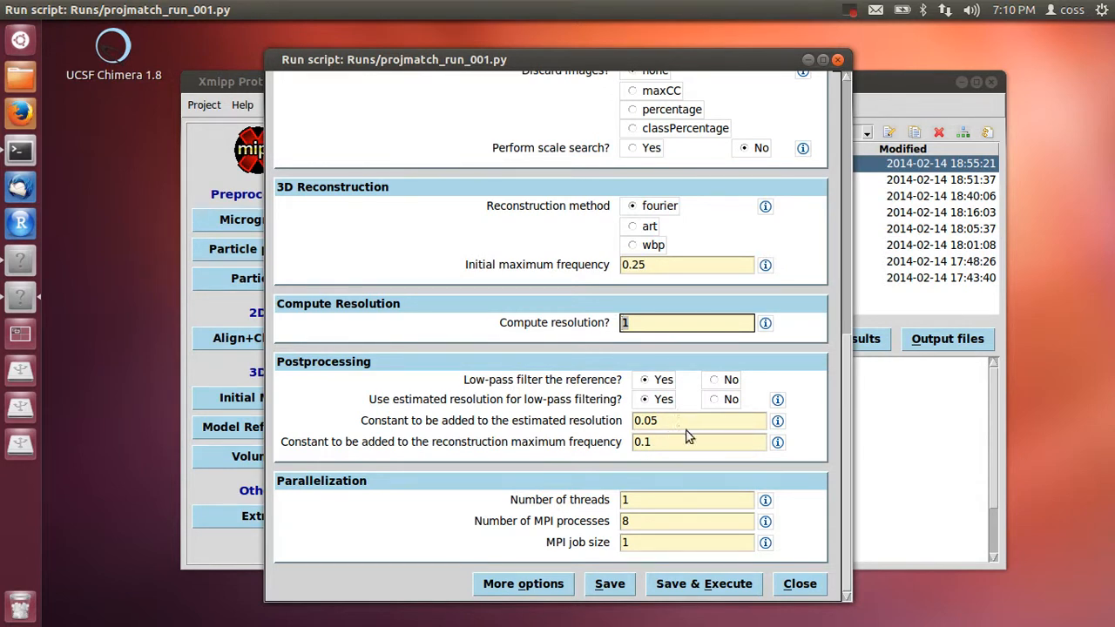
Step: Examine the postprocessing constants and initial maximum frequency, trying a minus sign on the estimated resolution constant and removing it
{"action": "left_click_drag", "start_coordinate": [689, 421], "coordinate": [624, 421]}
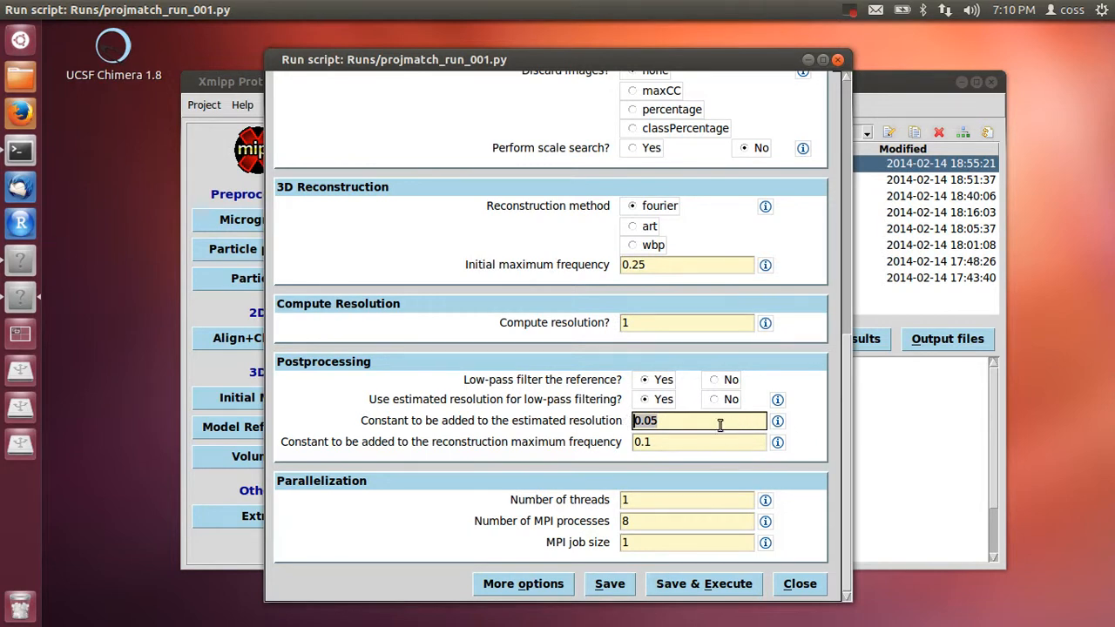
{"action": "left_click", "coordinate": [666, 421]}
{"action": "left_click", "coordinate": [636, 419]}
{"action": "type", "text": "-"}
{"action": "key", "text": "Delete"}
{"action": "double_click", "coordinate": [671, 422]}
{"action": "left_click_drag", "start_coordinate": [685, 266], "coordinate": [617, 266]}
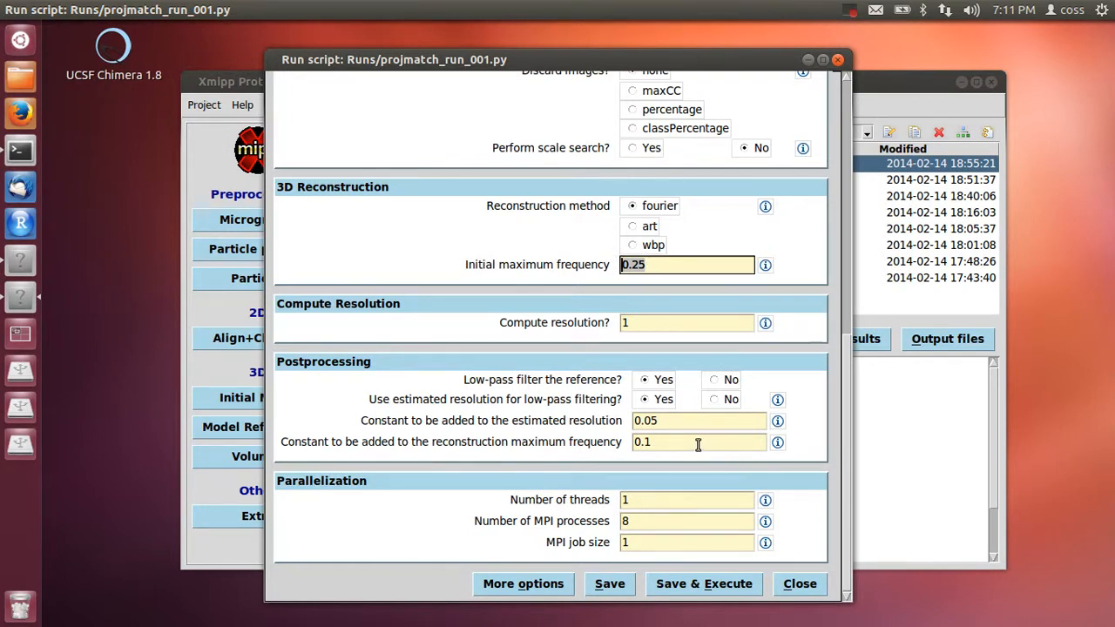
{"action": "left_click_drag", "start_coordinate": [685, 442], "coordinate": [633, 442]}
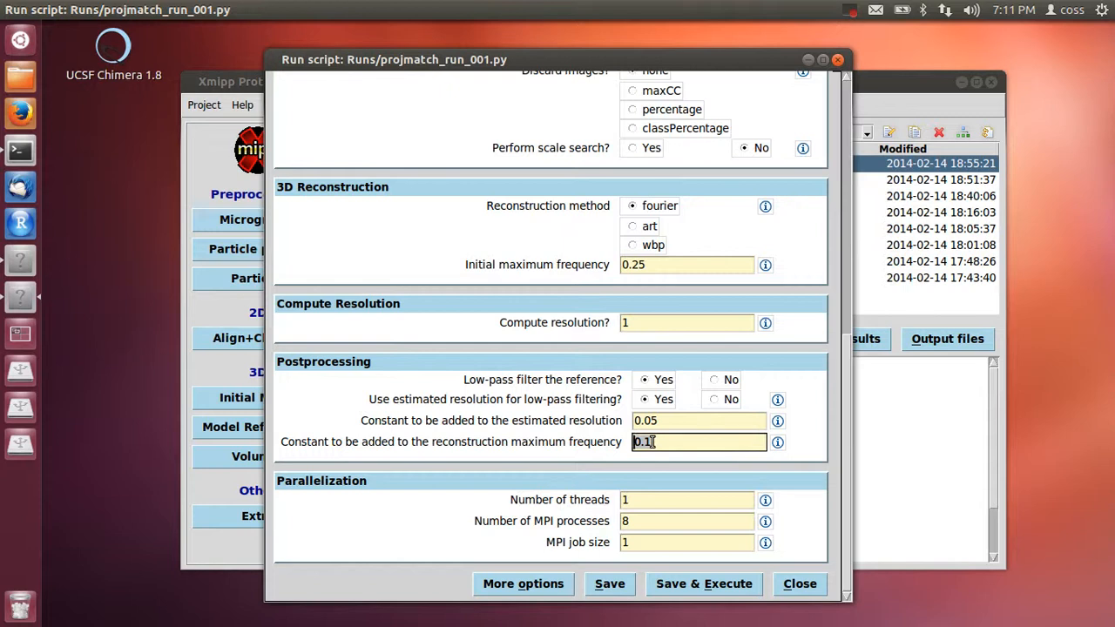
Step: Set the number of MPI processes to 4, then save and execute the projection matching run
{"action": "scroll", "coordinate": [756, 320], "scroll_direction": "up", "scroll_amount": 5}
{"action": "scroll", "coordinate": [757, 301], "scroll_direction": "down", "scroll_amount": 3}
{"action": "scroll", "coordinate": [758, 300], "scroll_direction": "down", "scroll_amount": 3}
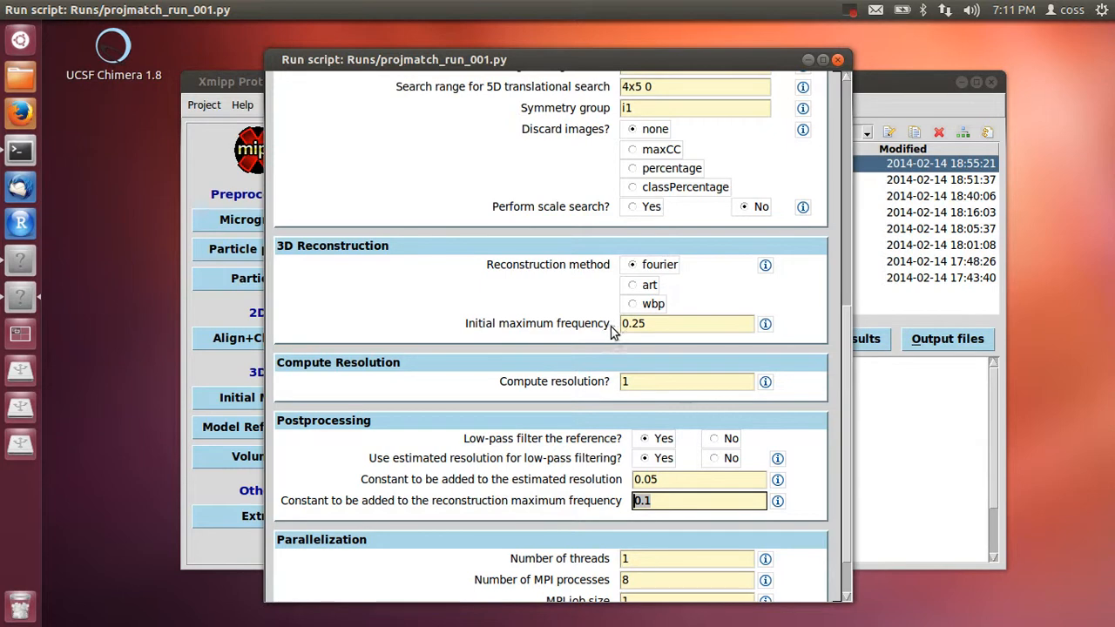
{"action": "scroll", "coordinate": [614, 327], "scroll_direction": "down", "scroll_amount": 2}
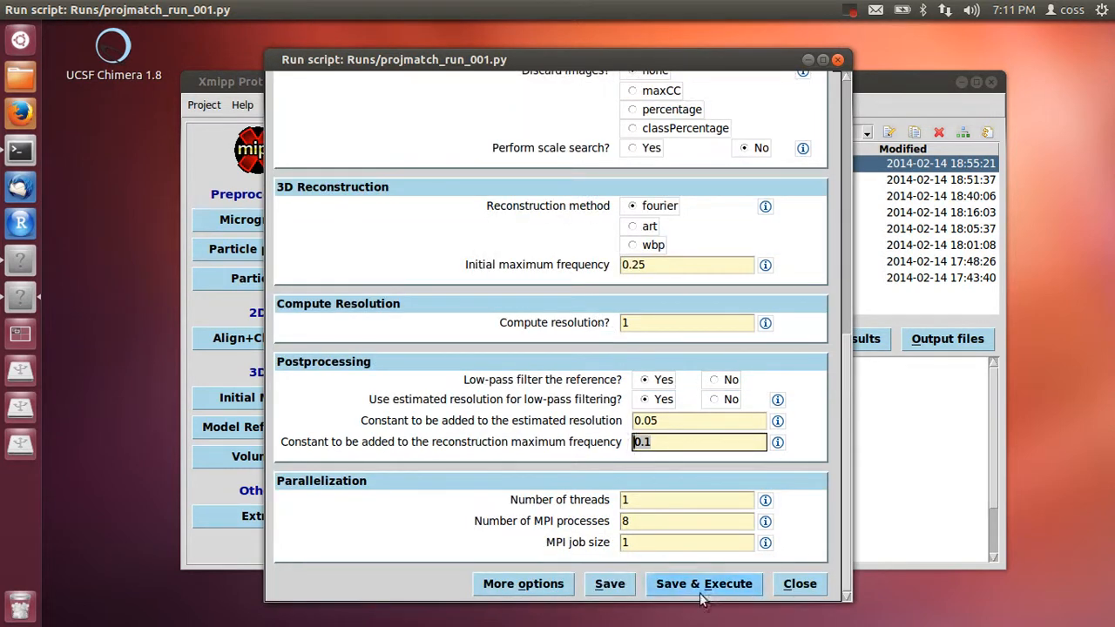
{"action": "left_click", "coordinate": [625, 519]}
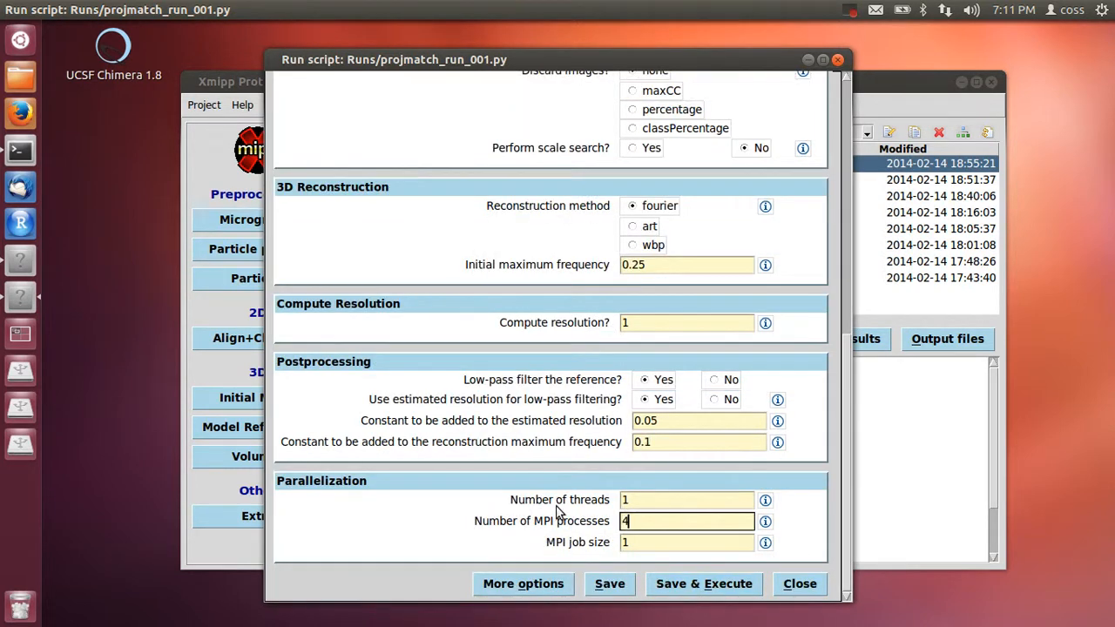
{"action": "left_click", "coordinate": [707, 583]}
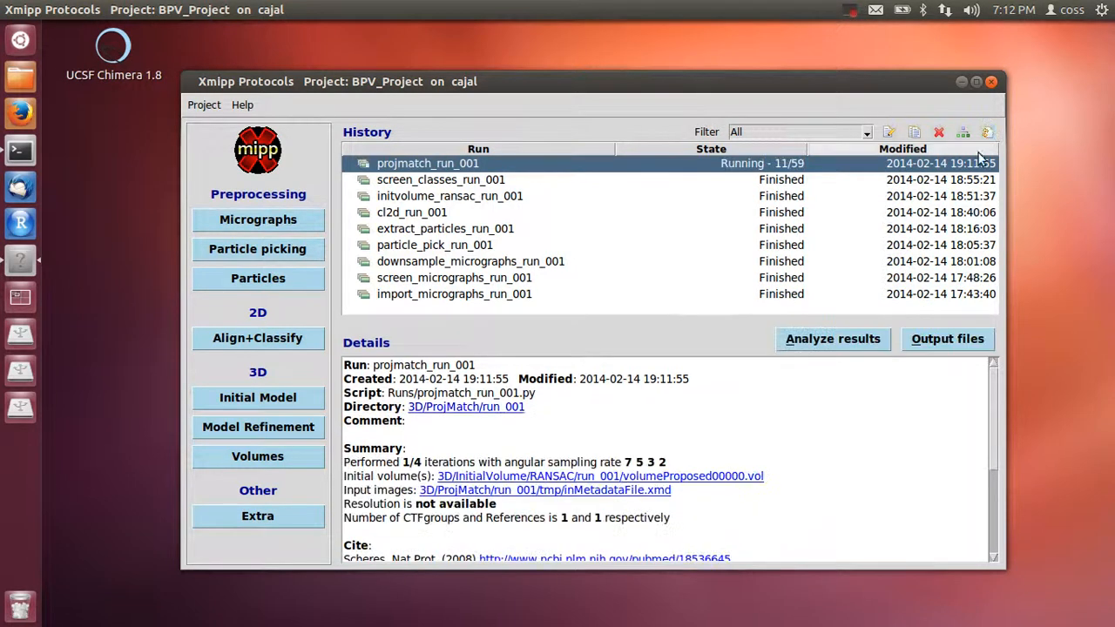
{"action": "left_click", "coordinate": [850, 11]}
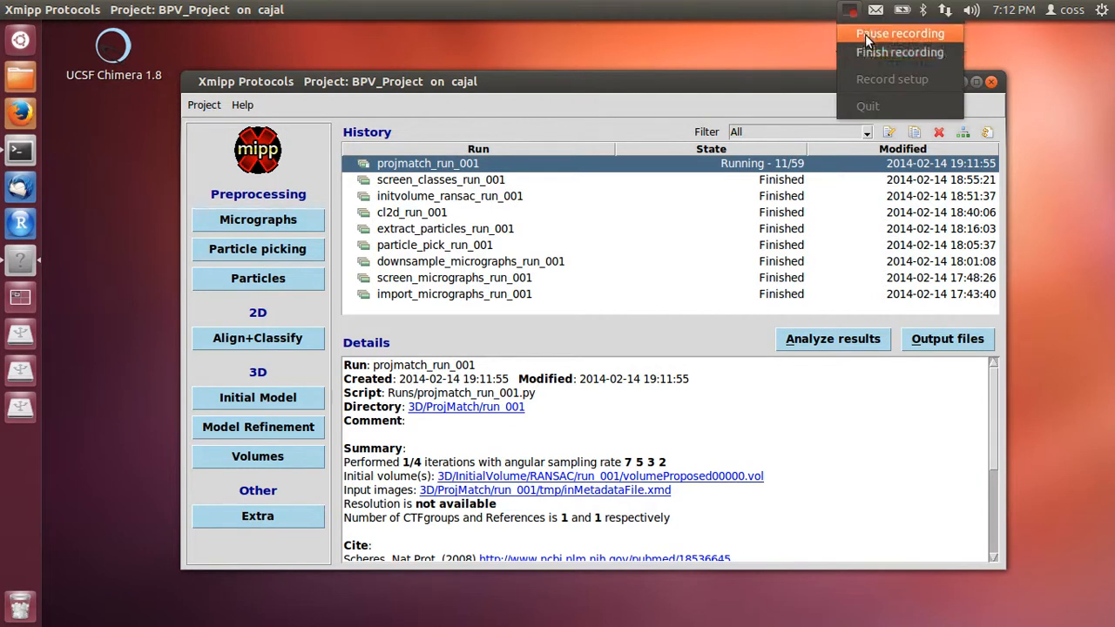
{"action": "left_click", "coordinate": [864, 34]}
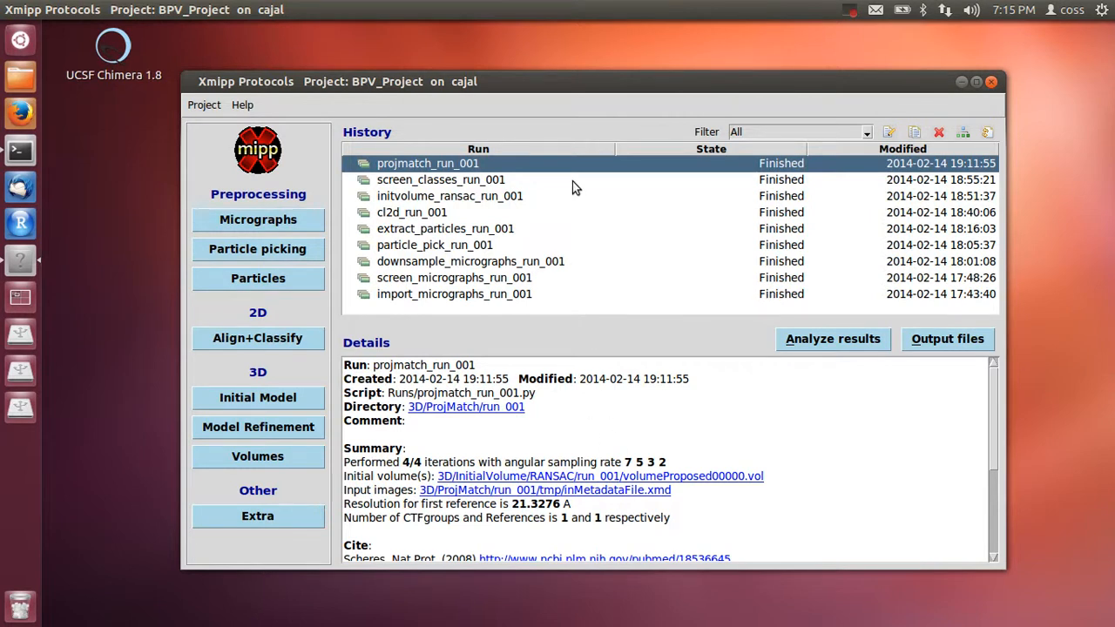
Step: Open the results analysis of projmatch_run_001 and set the iterations to show to 1 2 3 4
{"action": "left_click", "coordinate": [839, 338]}
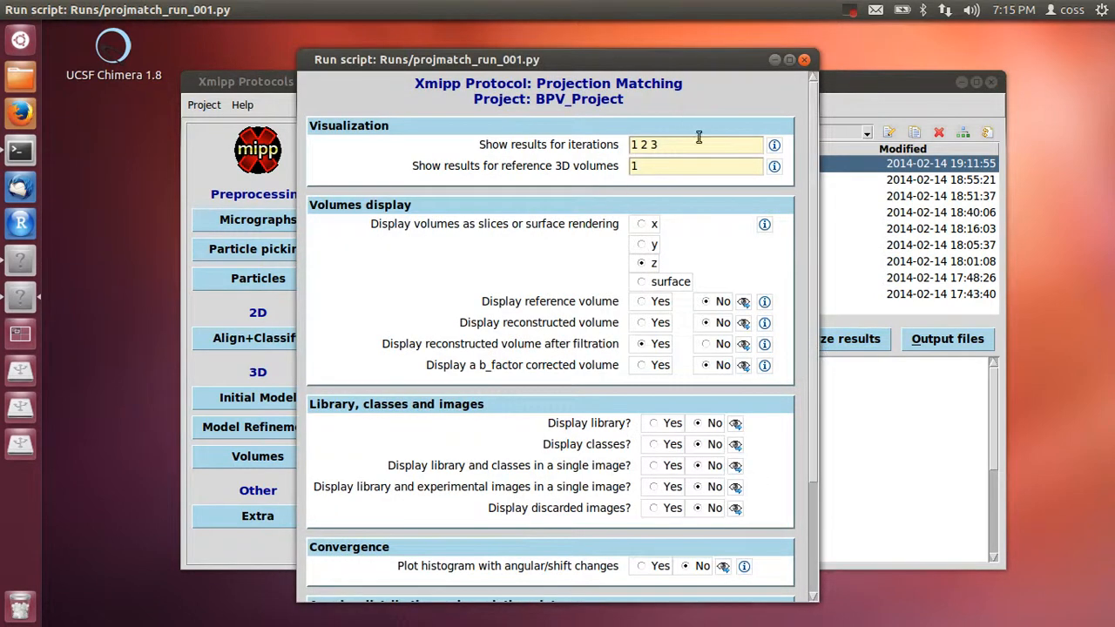
{"action": "left_click_drag", "start_coordinate": [617, 57], "coordinate": [610, 47]}
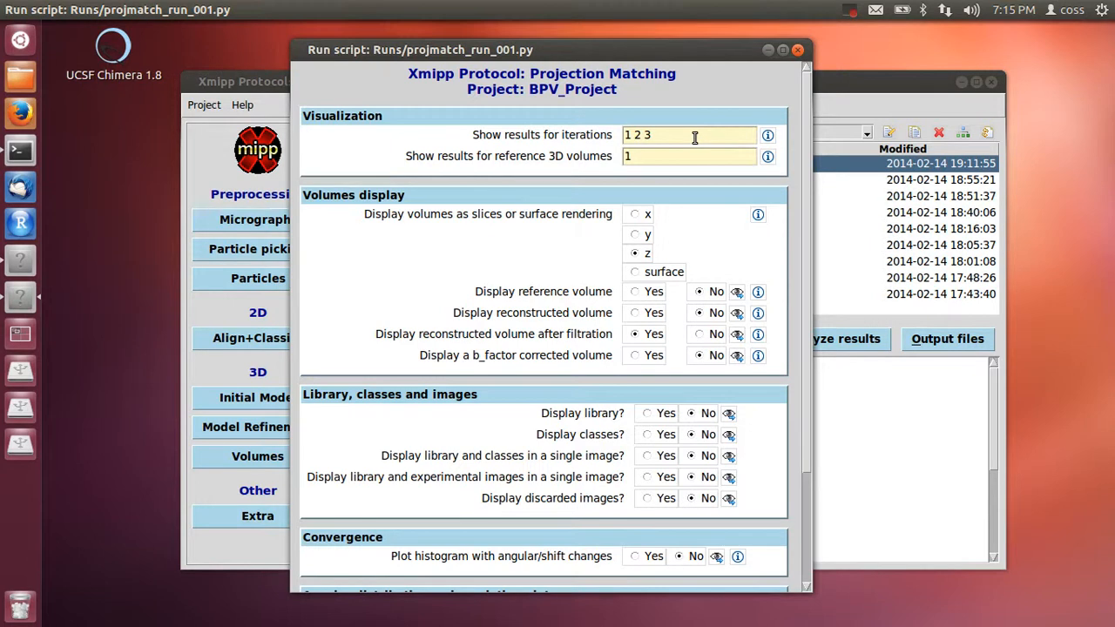
{"action": "left_click", "coordinate": [694, 137]}
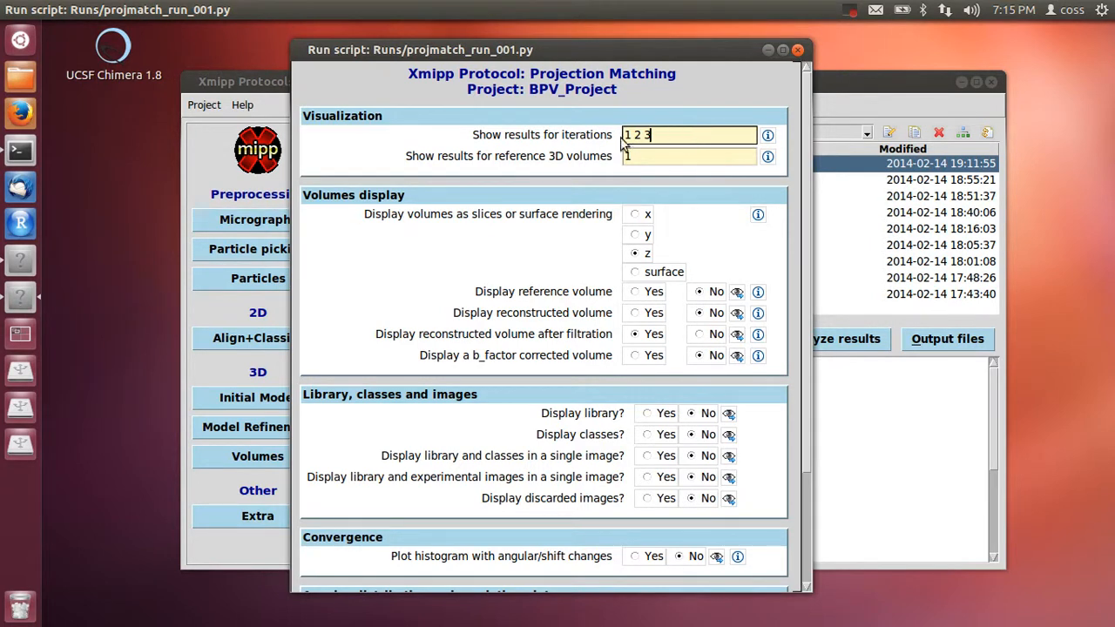
{"action": "type", "text": "4"}
Step: View the FSC resolution plot enlarged to compare the iterations, and close it
{"action": "scroll", "coordinate": [692, 251], "scroll_direction": "down", "scroll_amount": 3}
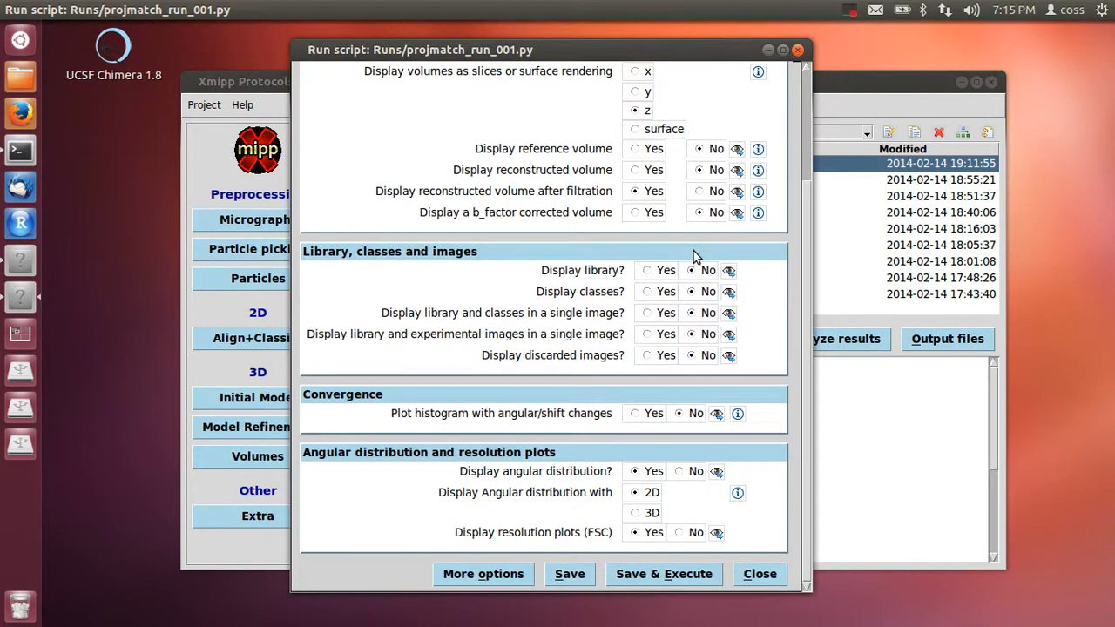
{"action": "left_click", "coordinate": [715, 534]}
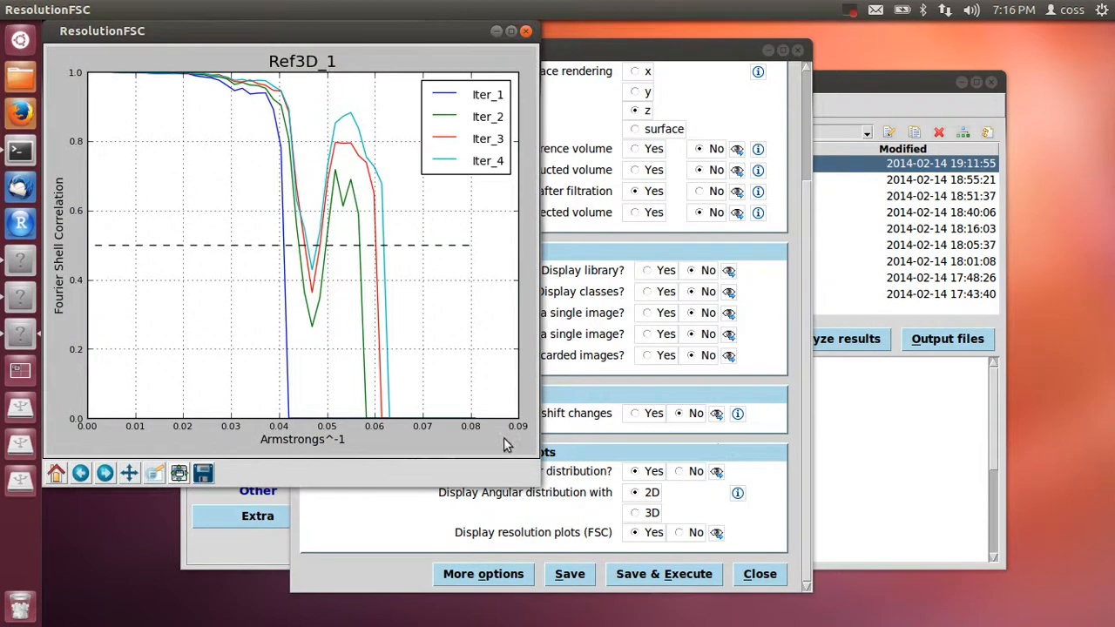
{"action": "left_click", "coordinate": [511, 31]}
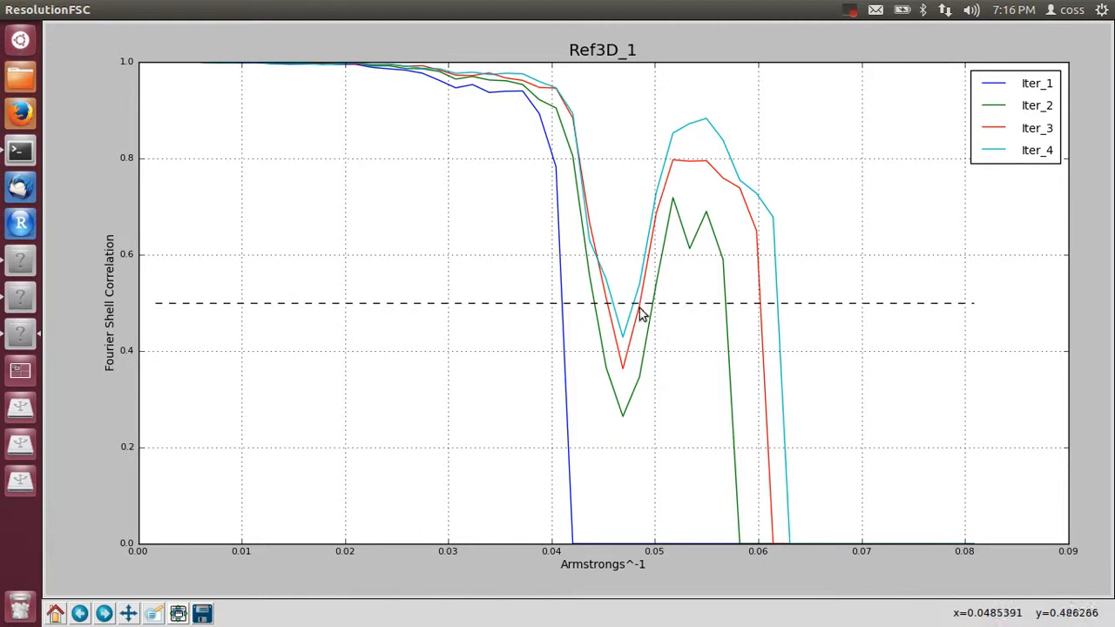
{"action": "mouse_move", "coordinate": [21, 13]}
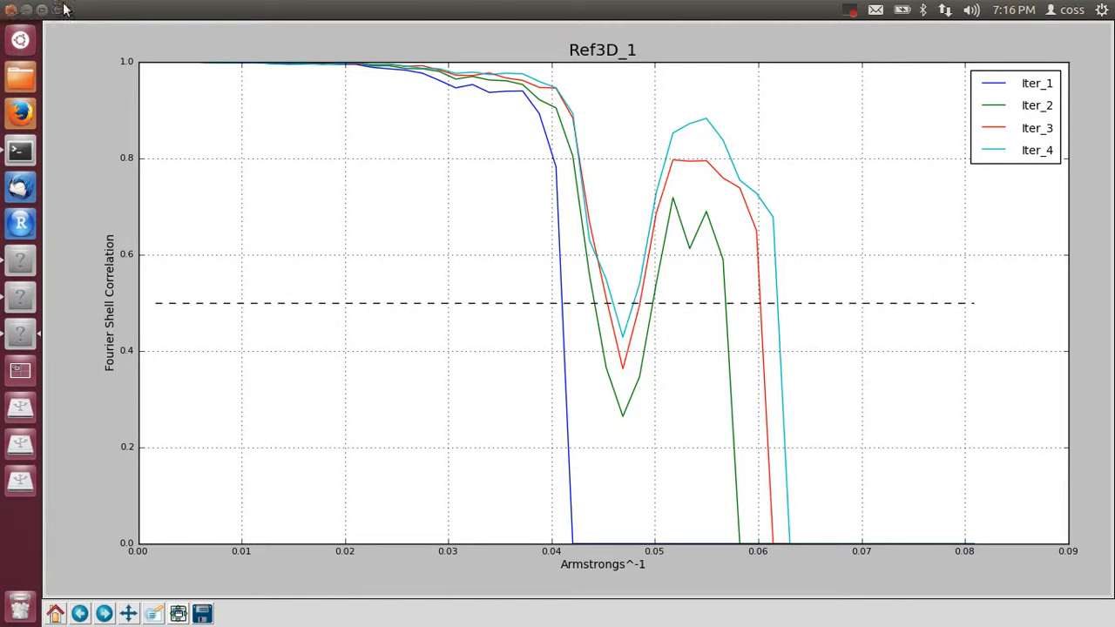
{"action": "left_click", "coordinate": [11, 9]}
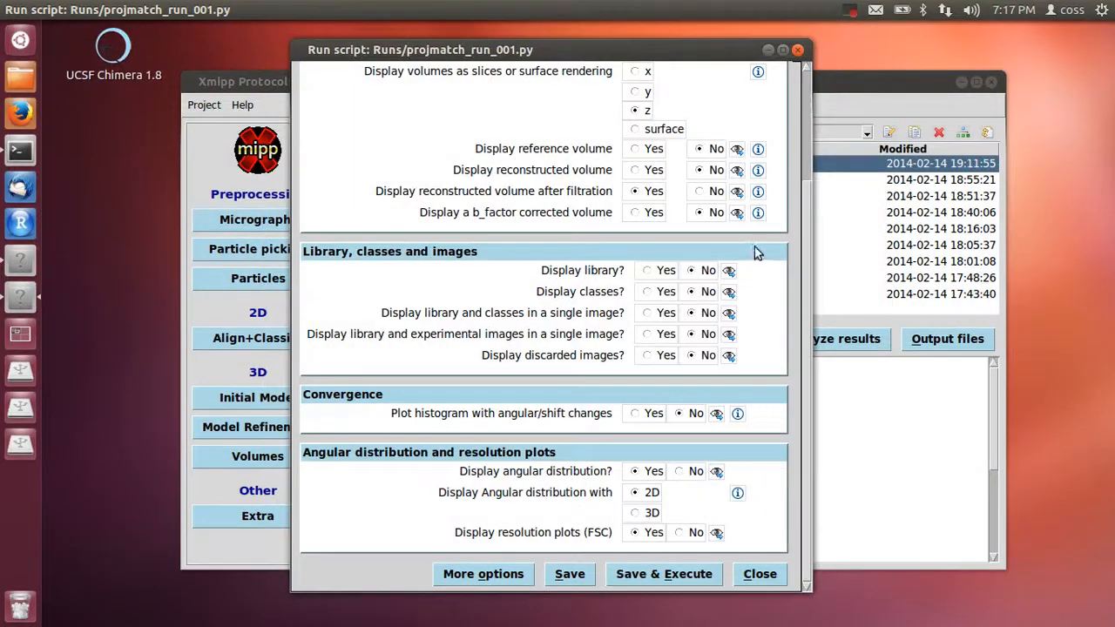
Step: Display the 2D angular distribution plots of all four iterations, compare iteration 1 with iteration 4, and close them
{"action": "scroll", "coordinate": [773, 407], "scroll_direction": "up", "scroll_amount": 5}
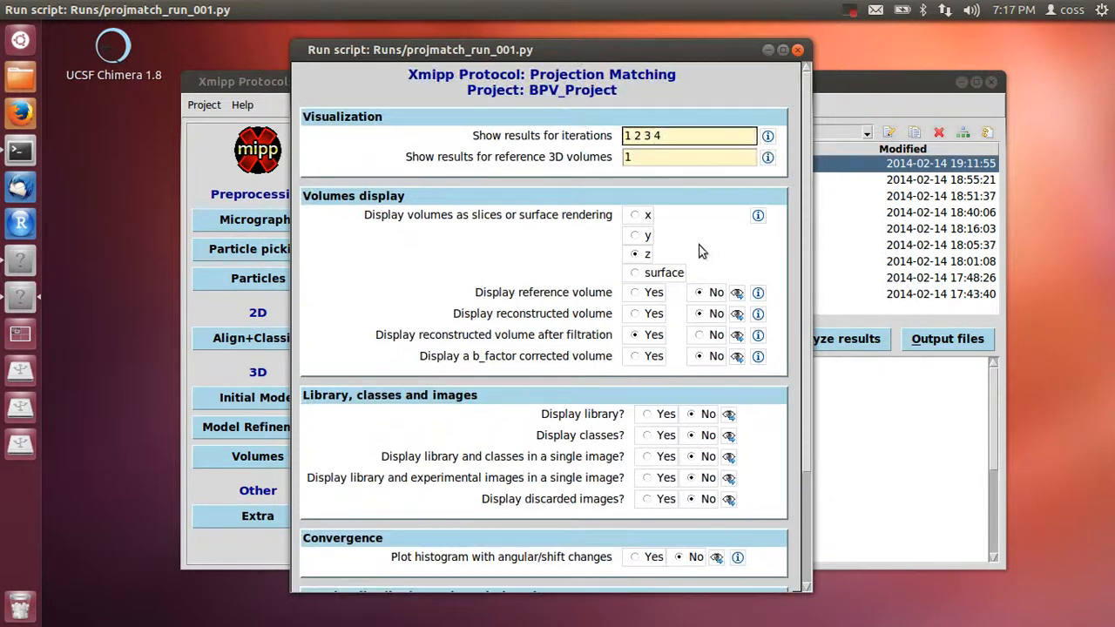
{"action": "left_click_drag", "start_coordinate": [676, 135], "coordinate": [484, 132]}
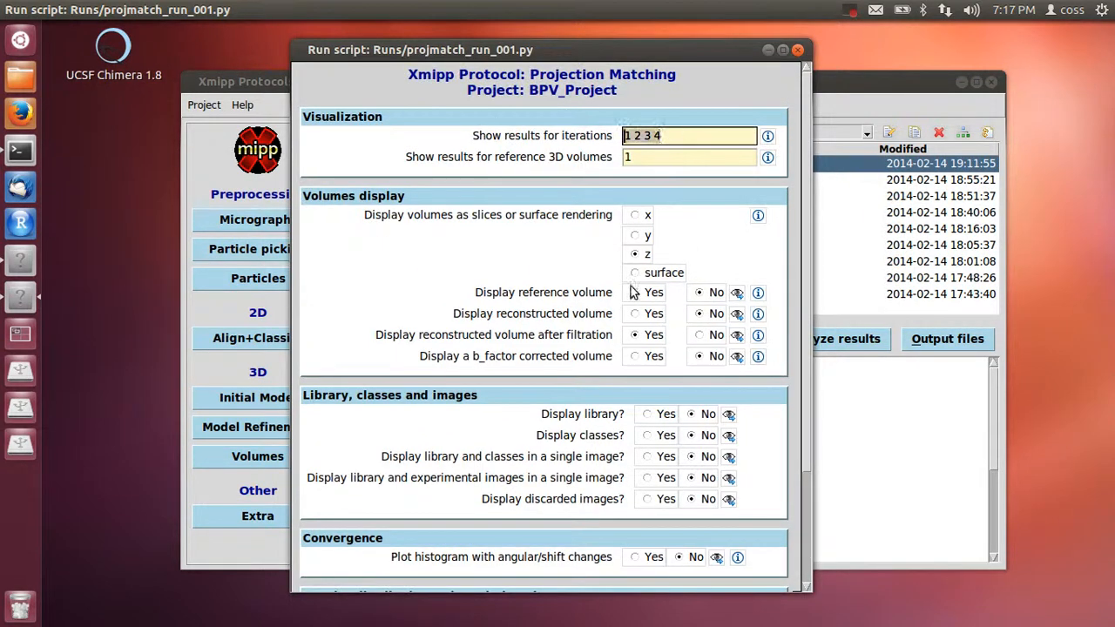
{"action": "scroll", "coordinate": [633, 291], "scroll_direction": "down", "scroll_amount": 3}
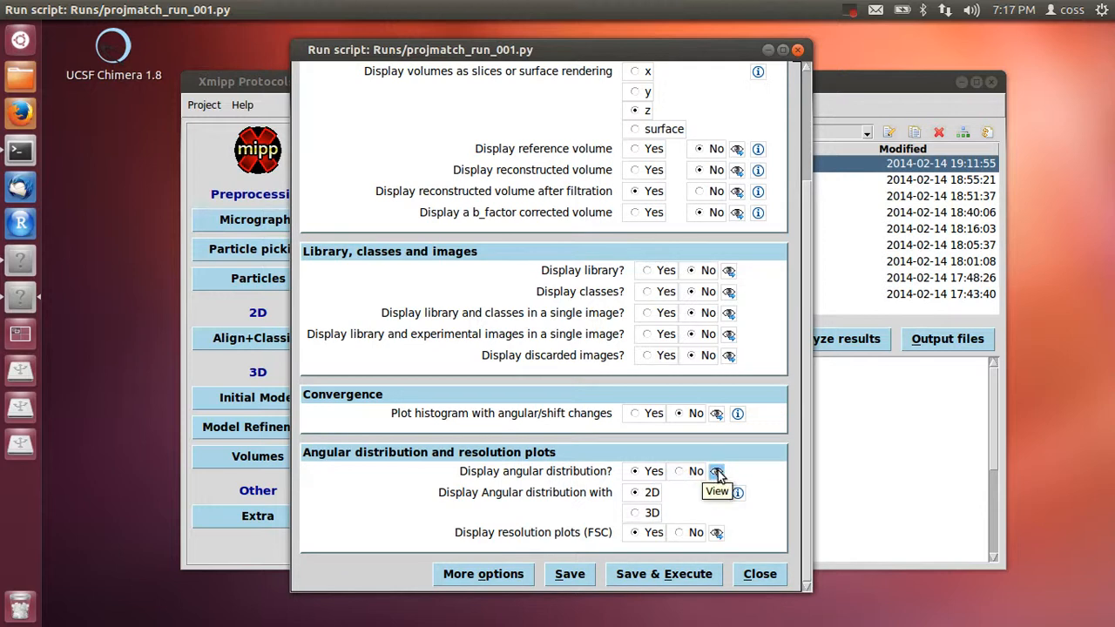
{"action": "left_click", "coordinate": [718, 470]}
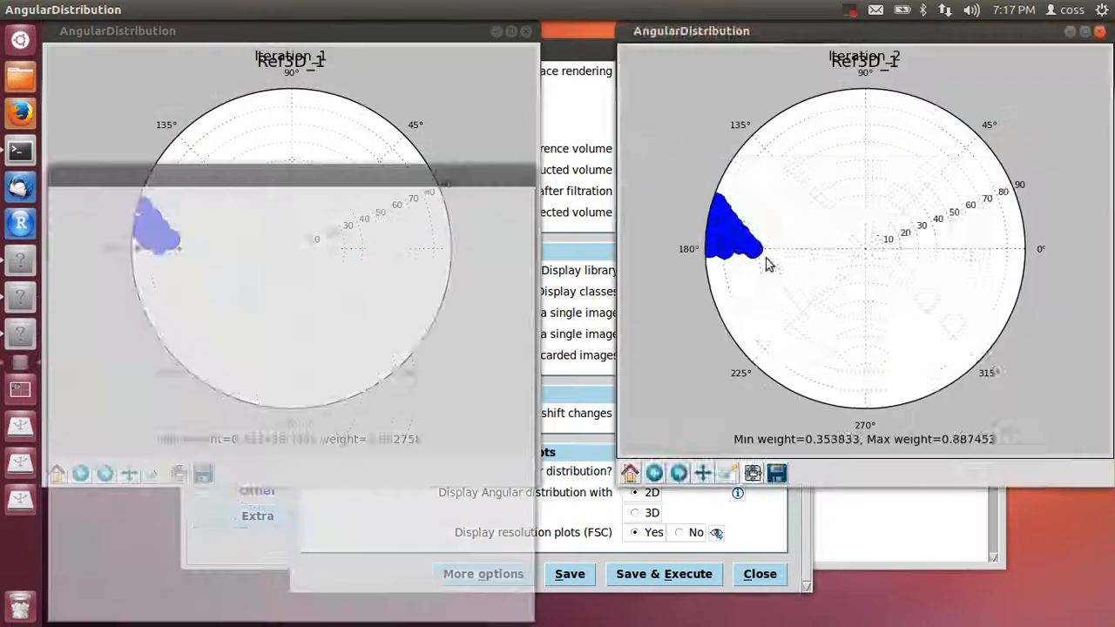
{"action": "left_click", "coordinate": [784, 33]}
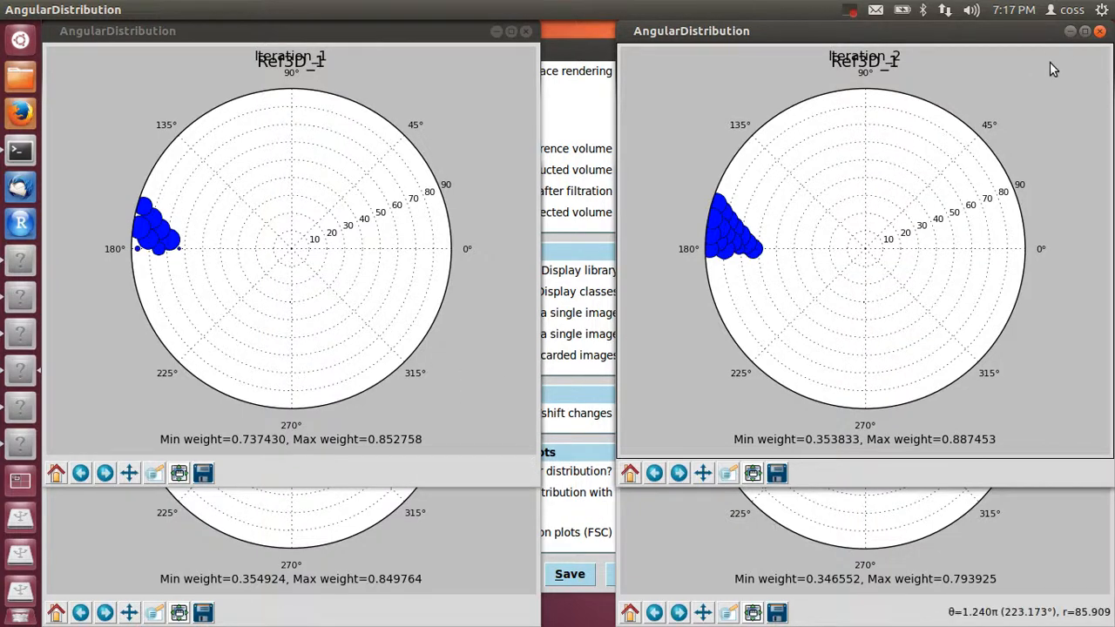
{"action": "left_click", "coordinate": [1100, 31]}
{"action": "left_click", "coordinate": [514, 525]}
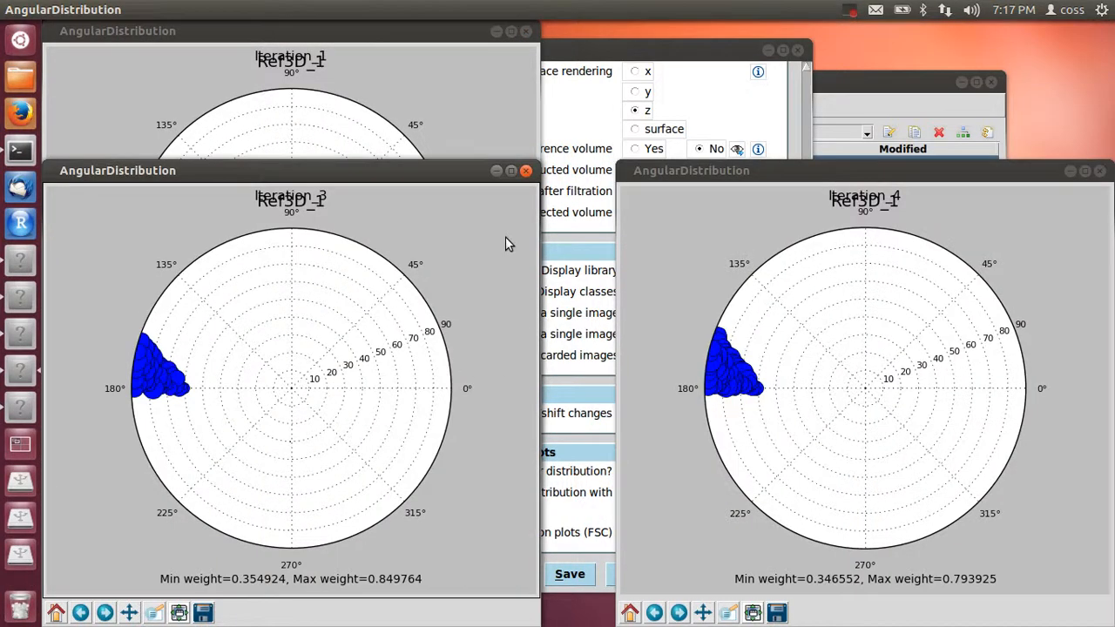
{"action": "left_click", "coordinate": [526, 171]}
{"action": "left_click_drag", "start_coordinate": [830, 173], "coordinate": [764, 32]}
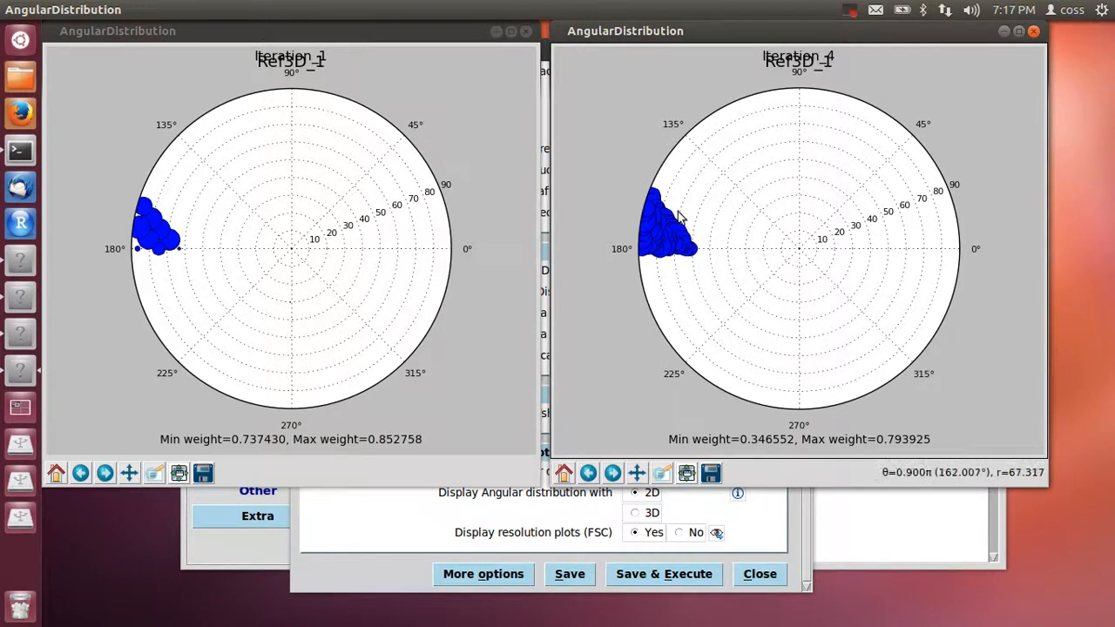
{"action": "left_click", "coordinate": [1033, 31]}
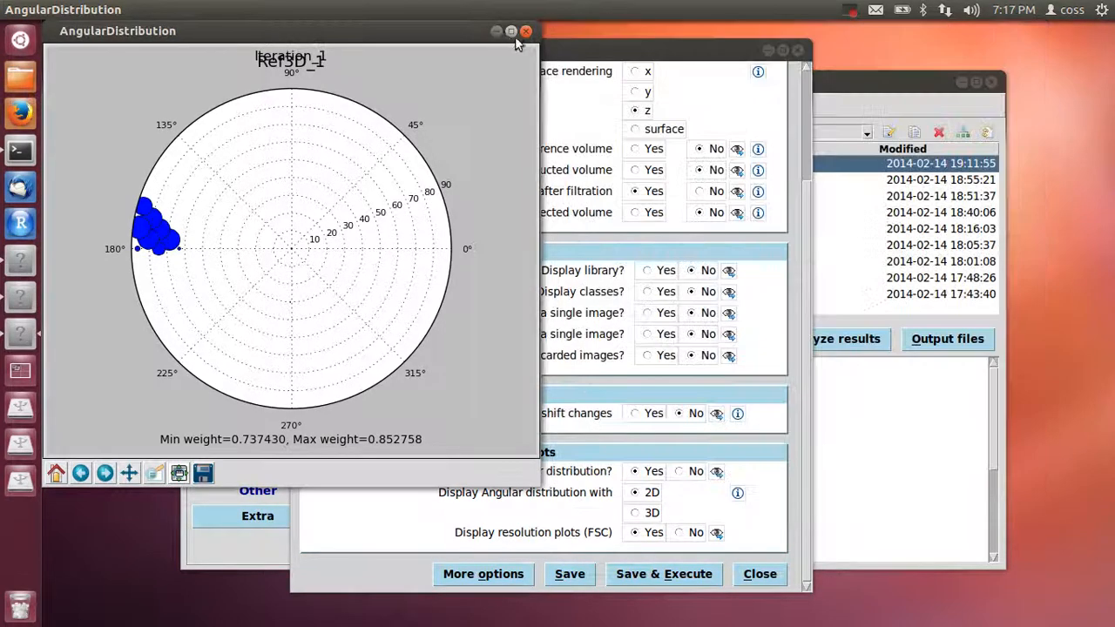
{"action": "left_click", "coordinate": [525, 32]}
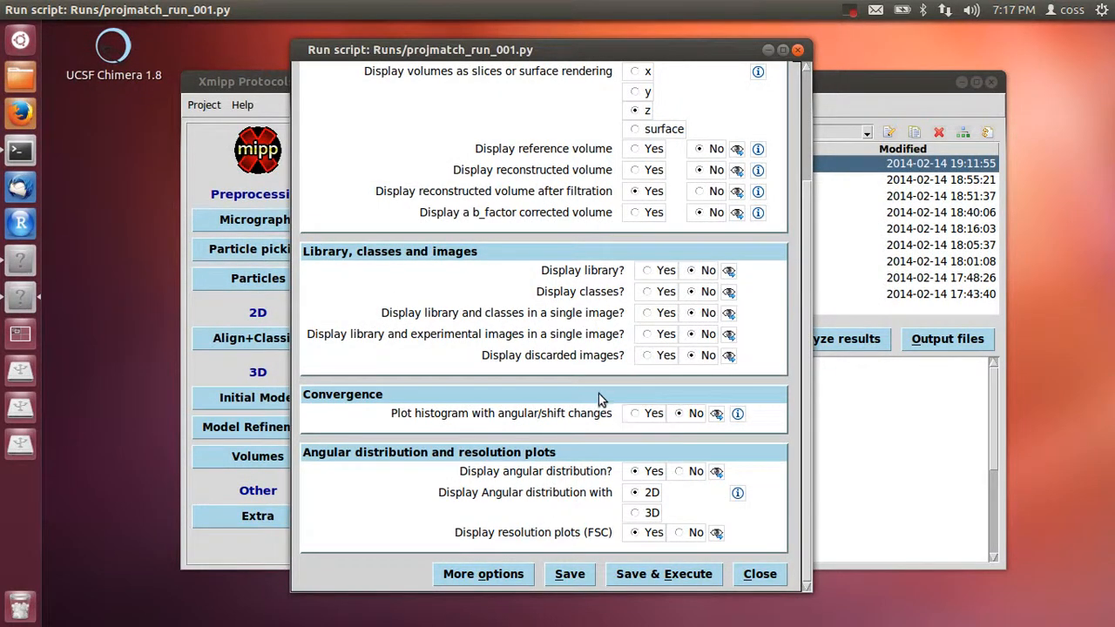
Step: Limit the results to iteration 4, display its reconstructed volume as slices, and enlarge the slice viewer
{"action": "scroll", "coordinate": [597, 396], "scroll_direction": "up", "scroll_amount": 3}
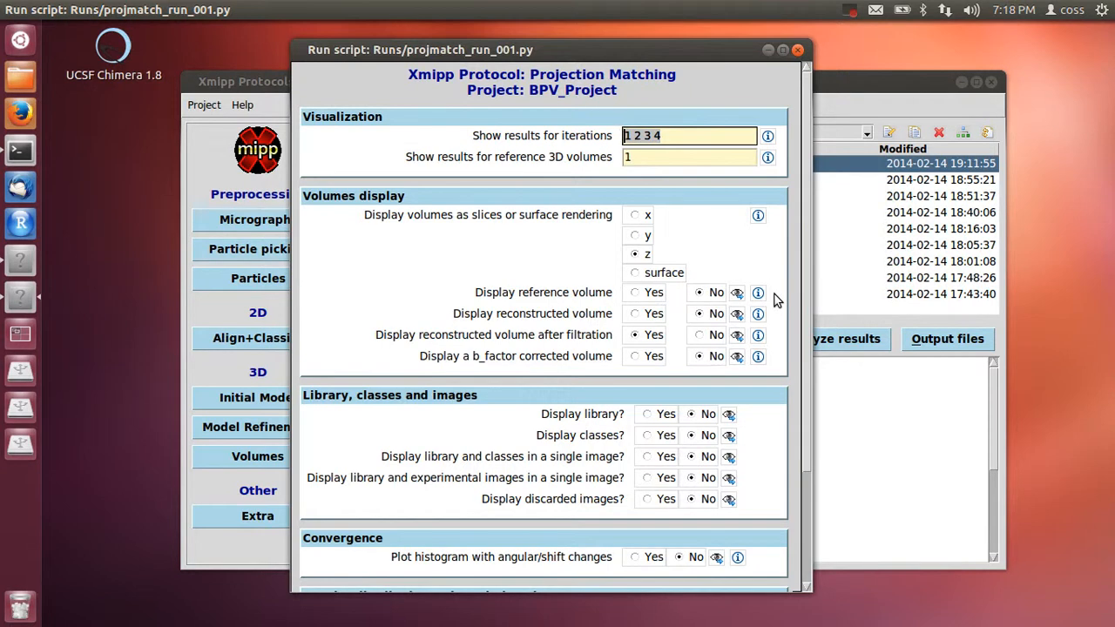
{"action": "type", "text": "4"}
{"action": "left_click", "coordinate": [736, 315]}
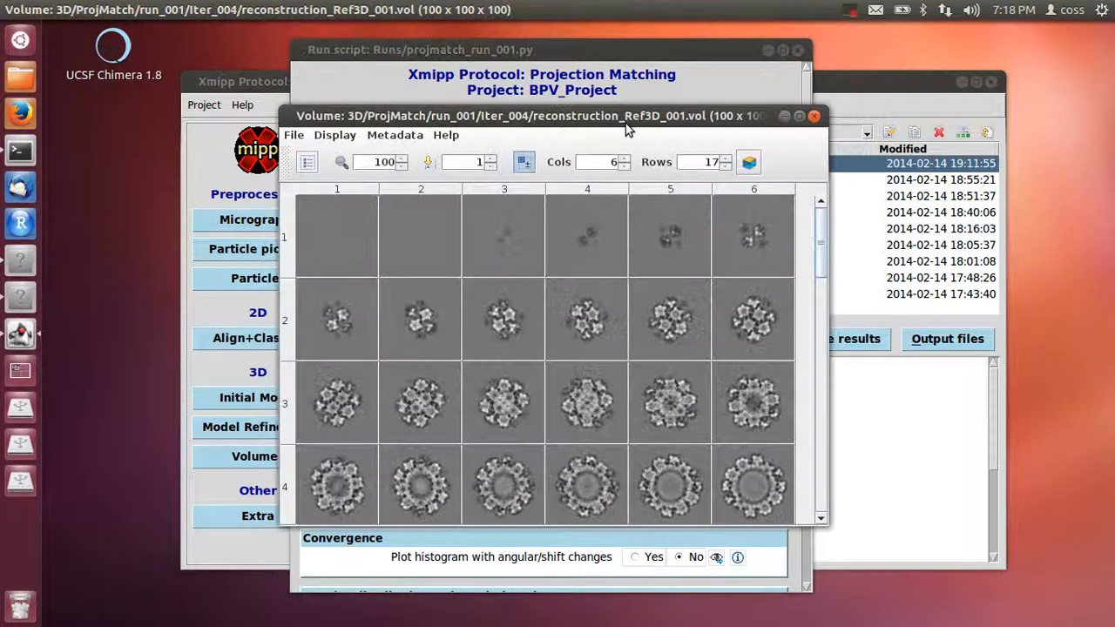
{"action": "left_click_drag", "start_coordinate": [609, 115], "coordinate": [409, 70]}
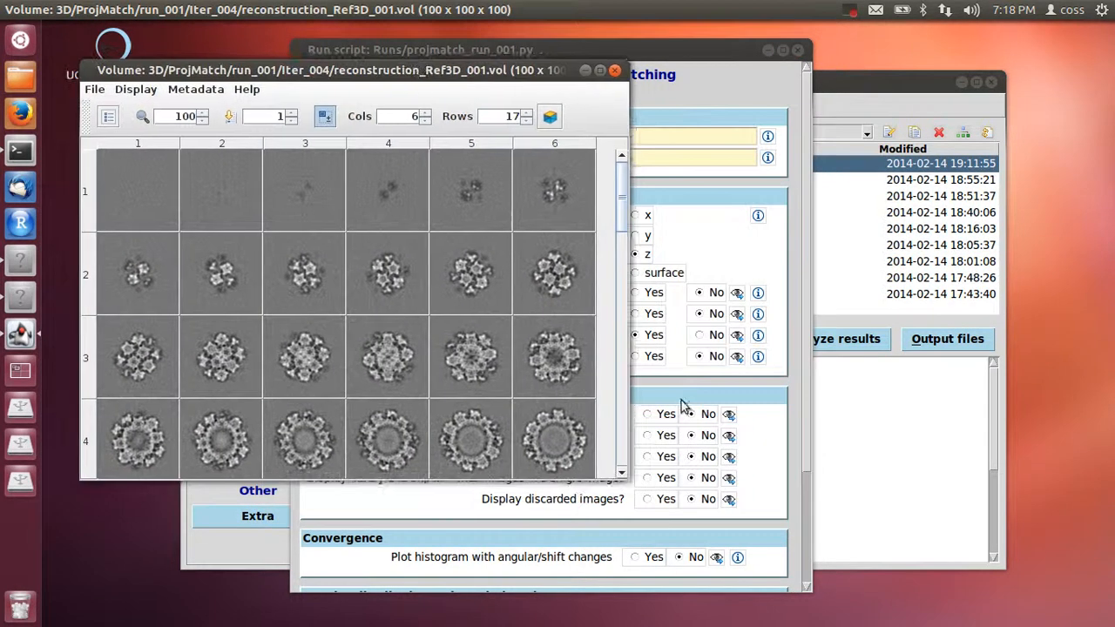
{"action": "left_click_drag", "start_coordinate": [626, 478], "coordinate": [849, 570]}
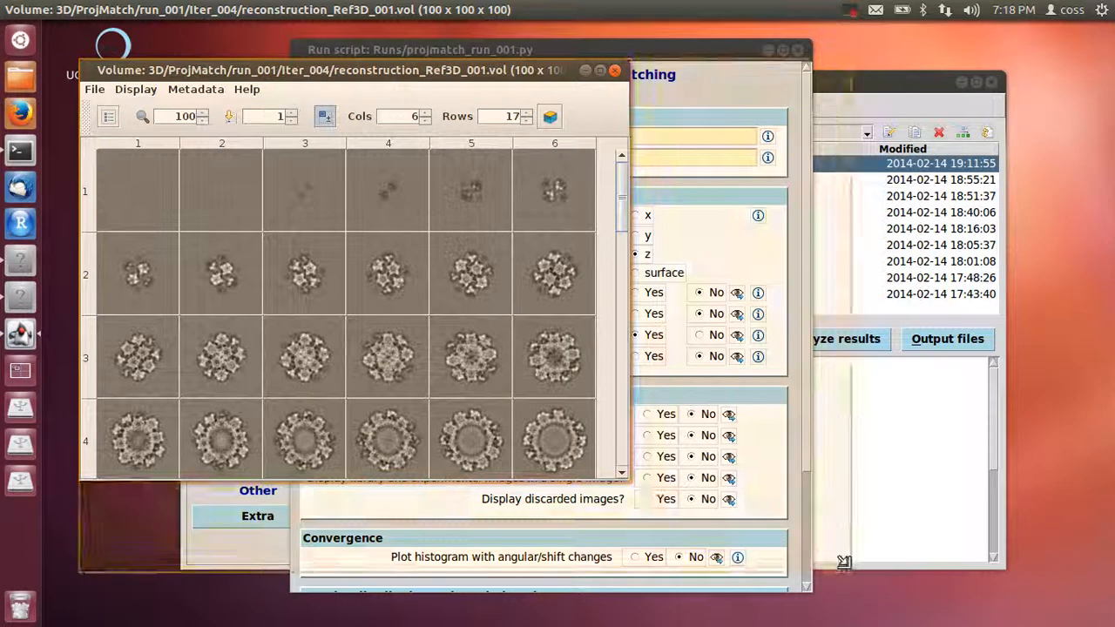
Step: Browse the slices of the iteration 4 volume and reslice it along Y Negative (Top) and X Negative (Left)
{"action": "scroll", "coordinate": [582, 340], "scroll_direction": "down", "scroll_amount": 5}
{"action": "scroll", "coordinate": [582, 340], "scroll_direction": "up", "scroll_amount": 5}
{"action": "scroll", "coordinate": [579, 332], "scroll_direction": "down", "scroll_amount": 4}
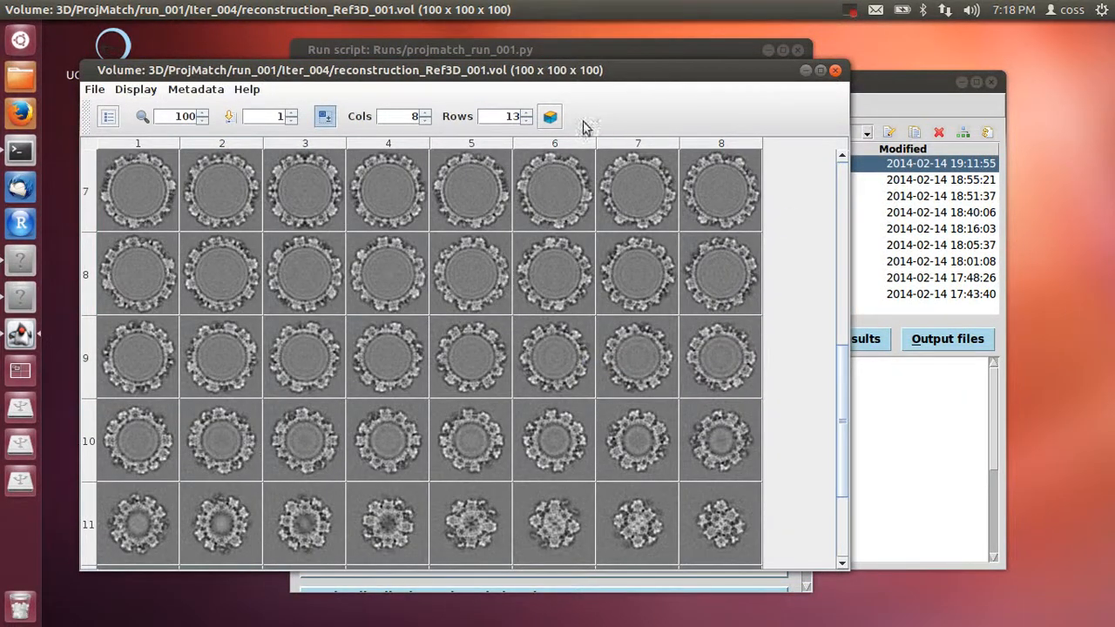
{"action": "left_click", "coordinate": [551, 116]}
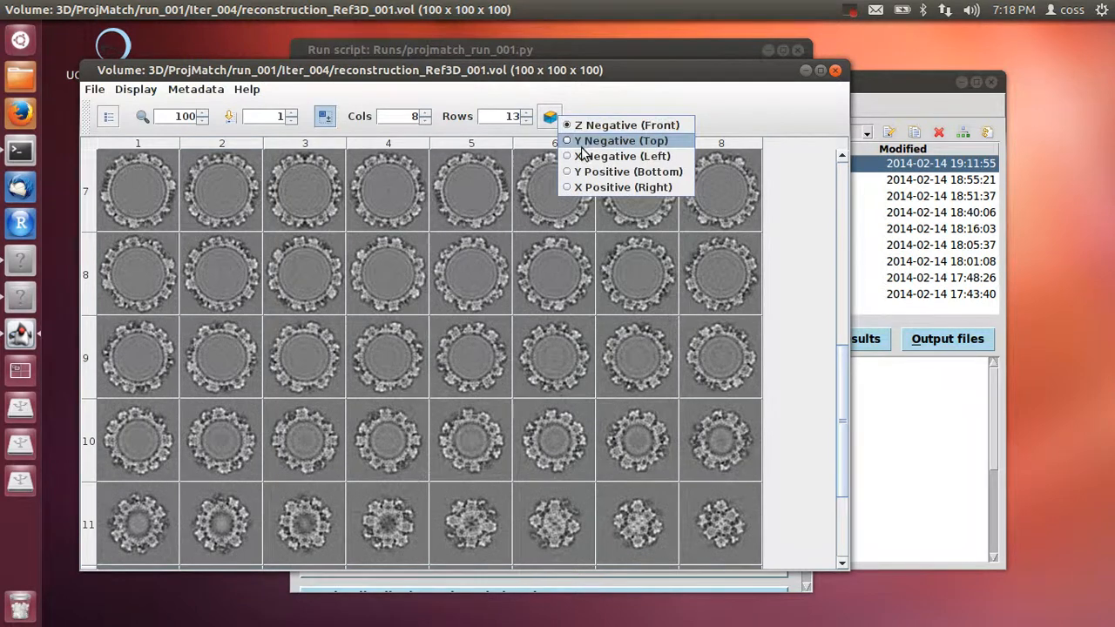
{"action": "left_click", "coordinate": [581, 142]}
{"action": "left_click", "coordinate": [552, 117]}
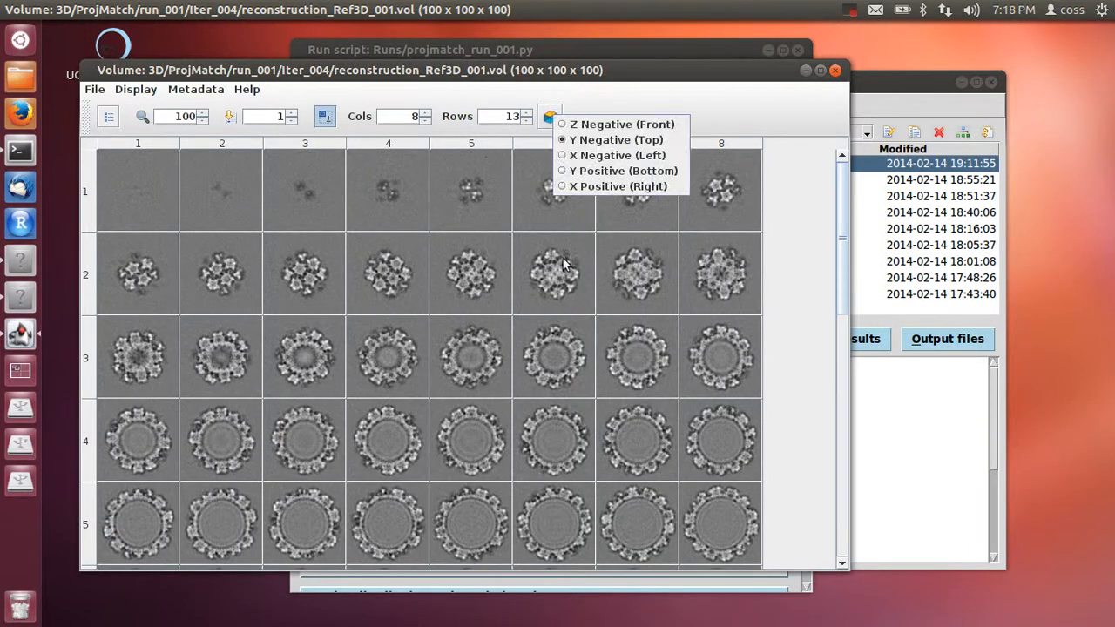
{"action": "left_click", "coordinate": [600, 154]}
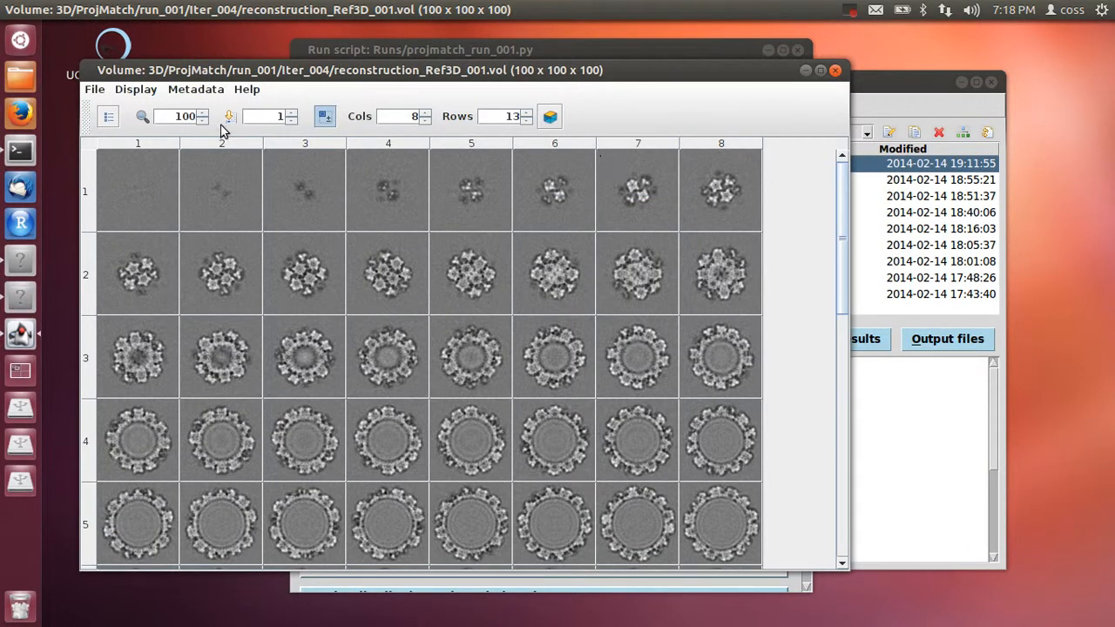
Step: Open the iteration 4 volume in UCSF Chimera and set its surface threshold level to about 0.0128
{"action": "left_click", "coordinate": [96, 90]}
{"action": "left_click", "coordinate": [139, 145]}
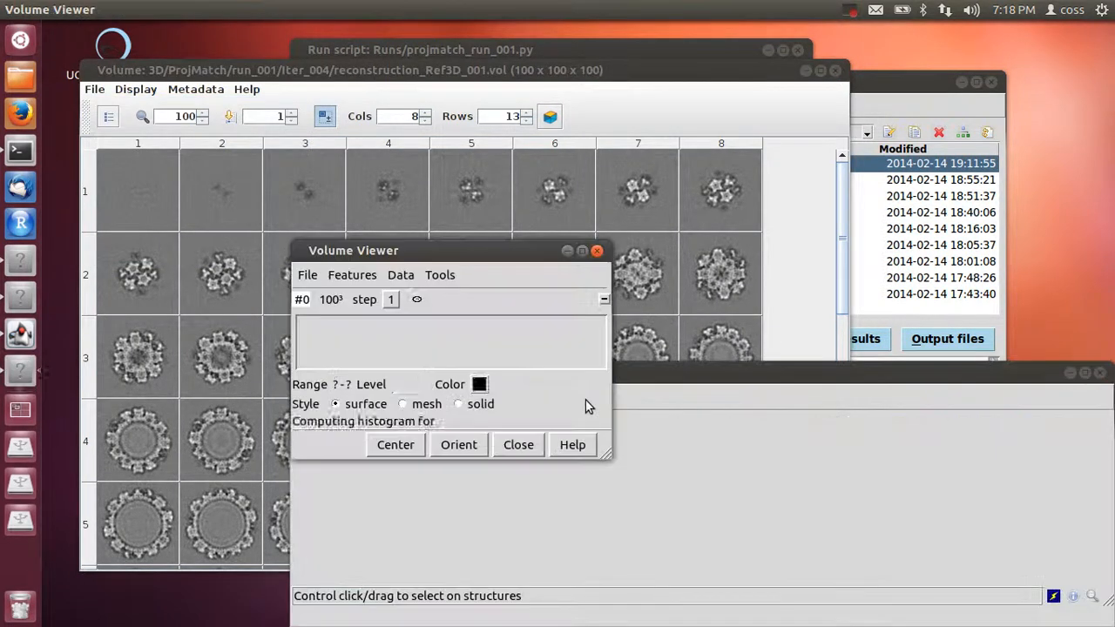
{"action": "left_click_drag", "start_coordinate": [510, 254], "coordinate": [346, 170]}
{"action": "left_click_drag", "start_coordinate": [374, 260], "coordinate": [317, 254]}
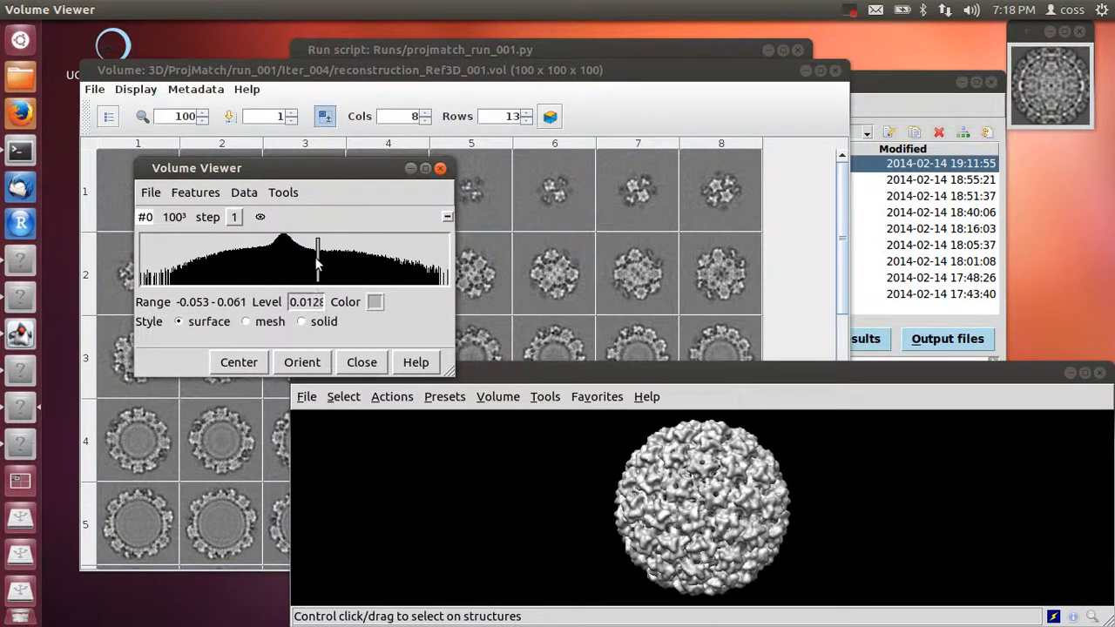
Step: Bring the Chimera model window fully into view, then enlarge and rotate the capsid surface to inspect it beside its projection
{"action": "left_click", "coordinate": [298, 376]}
{"action": "left_click_drag", "start_coordinate": [296, 372], "coordinate": [380, 28]}
{"action": "scroll", "coordinate": [770, 373], "scroll_direction": "up", "scroll_amount": 5}
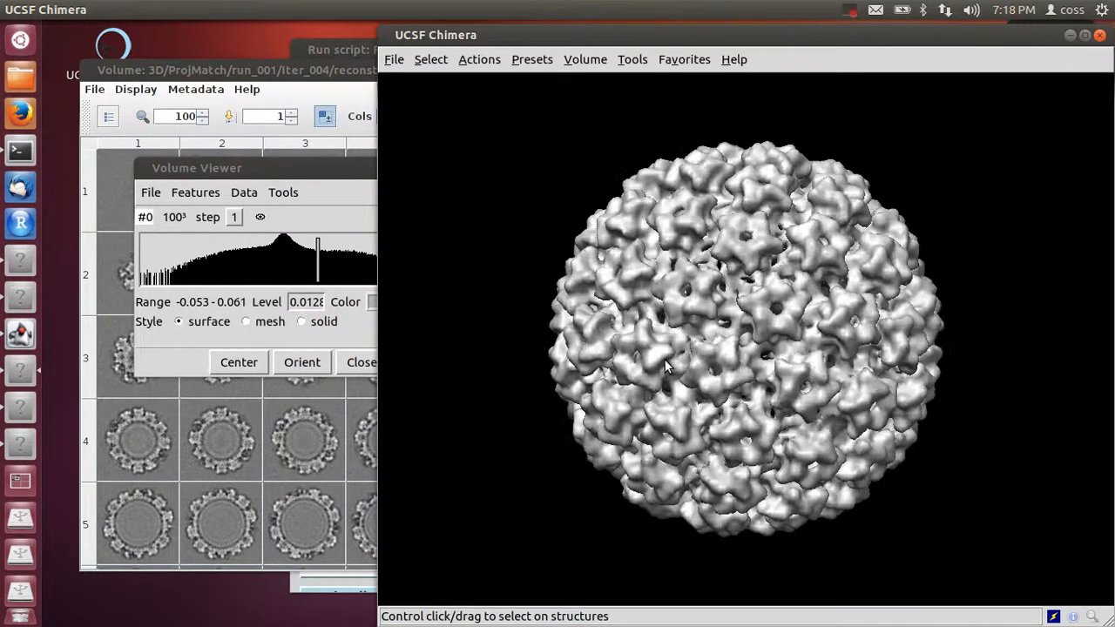
{"action": "left_click_drag", "start_coordinate": [711, 346], "coordinate": [689, 346]}
{"action": "left_click_drag", "start_coordinate": [974, 37], "coordinate": [862, 36]}
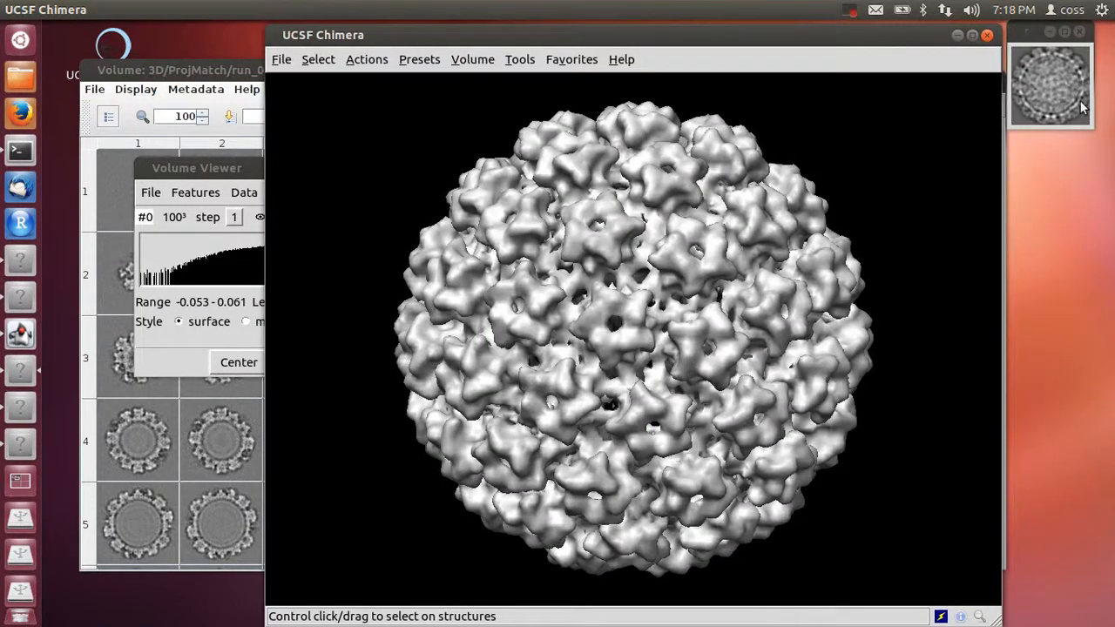
Step: Rotate the capsid surface to inspect it from several sides, then close the Chimera session and the iteration 4 slice viewer
{"action": "left_click_drag", "start_coordinate": [749, 249], "coordinate": [634, 389]}
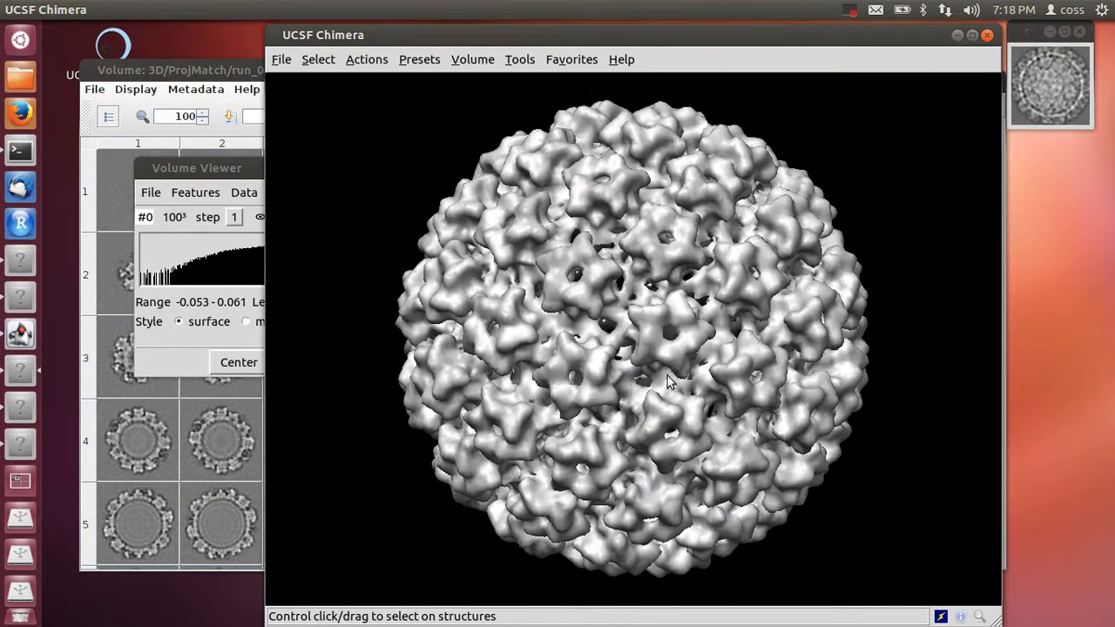
{"action": "left_click_drag", "start_coordinate": [816, 430], "coordinate": [757, 445]}
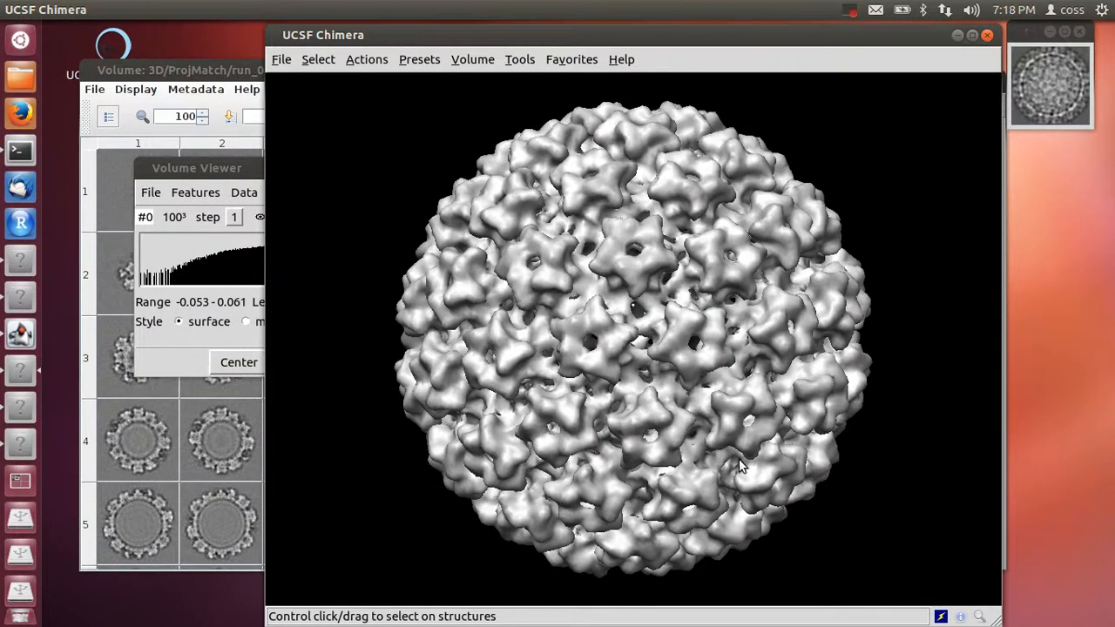
{"action": "left_click_drag", "start_coordinate": [733, 457], "coordinate": [652, 263]}
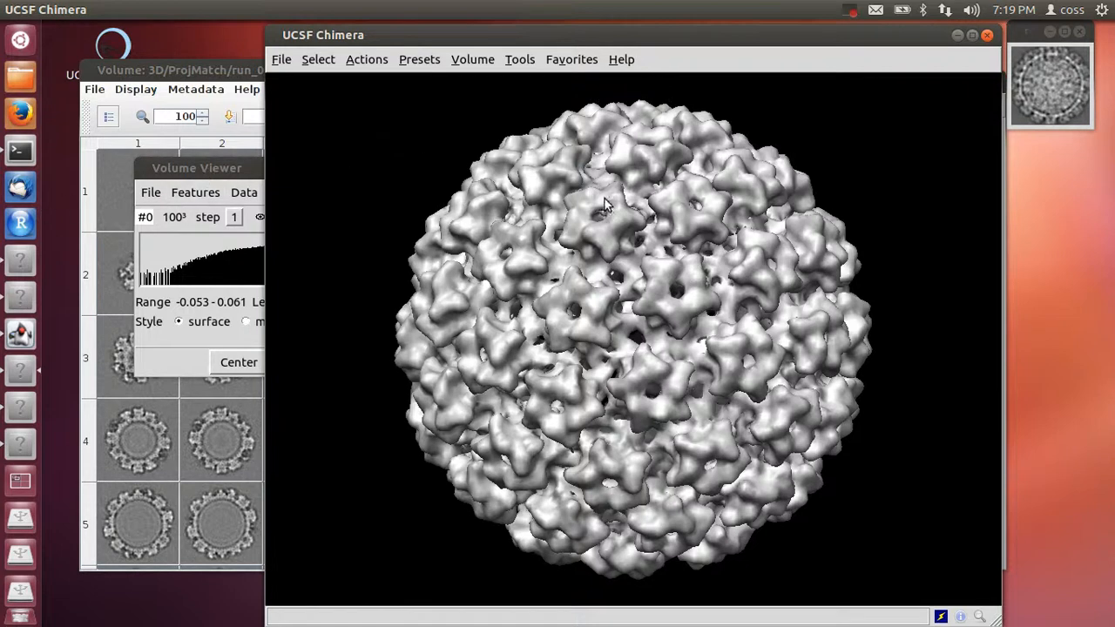
{"action": "left_click_drag", "start_coordinate": [707, 263], "coordinate": [666, 375]}
{"action": "left_click_drag", "start_coordinate": [714, 160], "coordinate": [615, 335]}
{"action": "left_click_drag", "start_coordinate": [775, 134], "coordinate": [712, 364]}
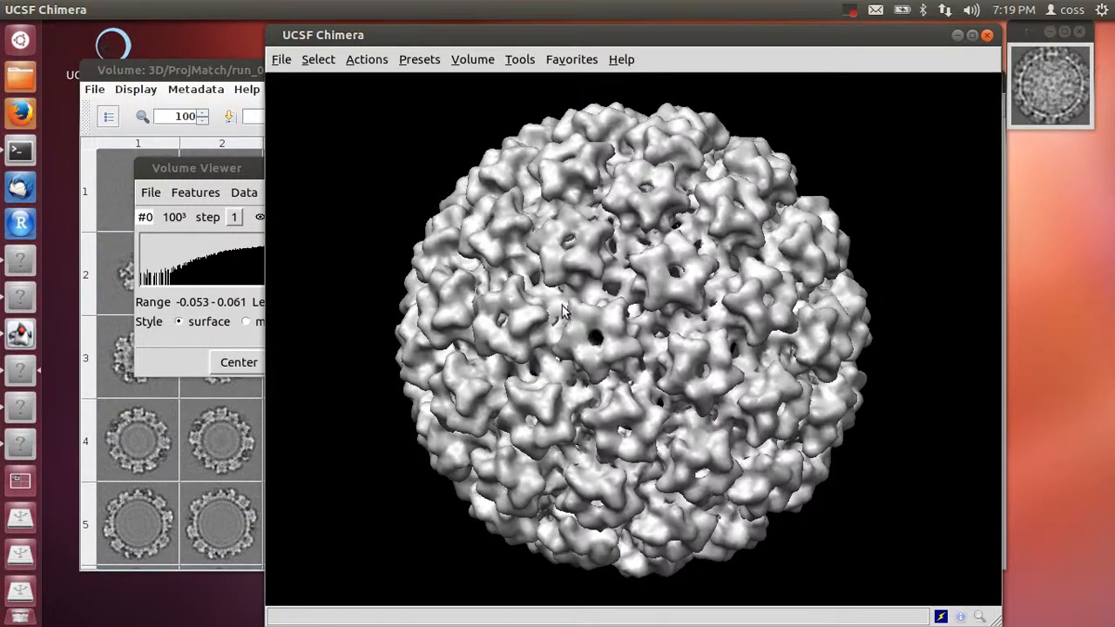
{"action": "left_click", "coordinate": [988, 35]}
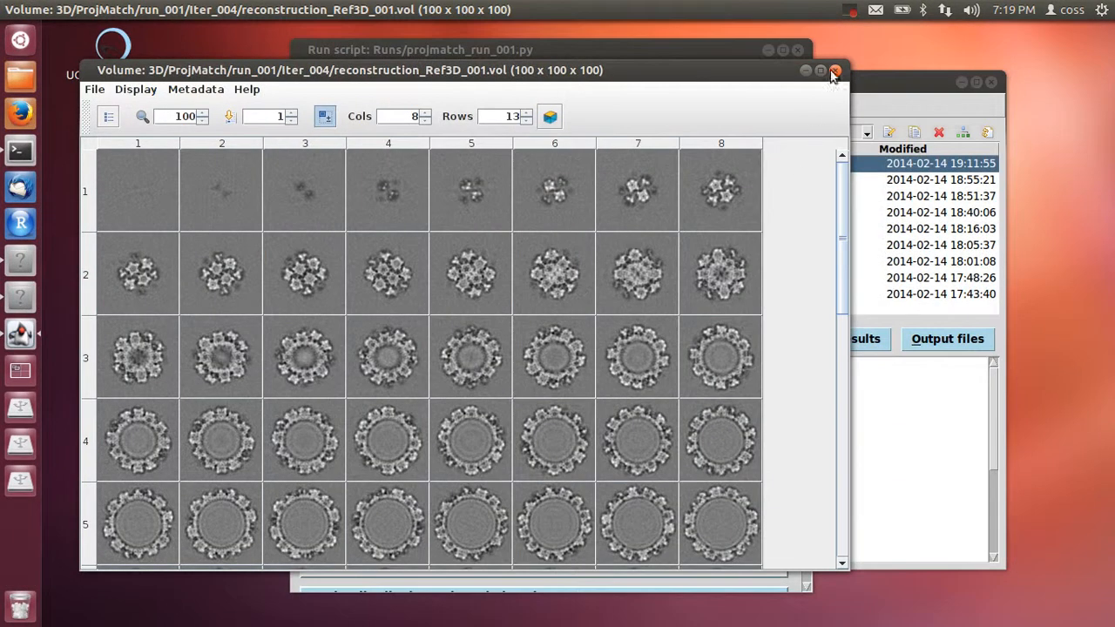
{"action": "left_click", "coordinate": [833, 71]}
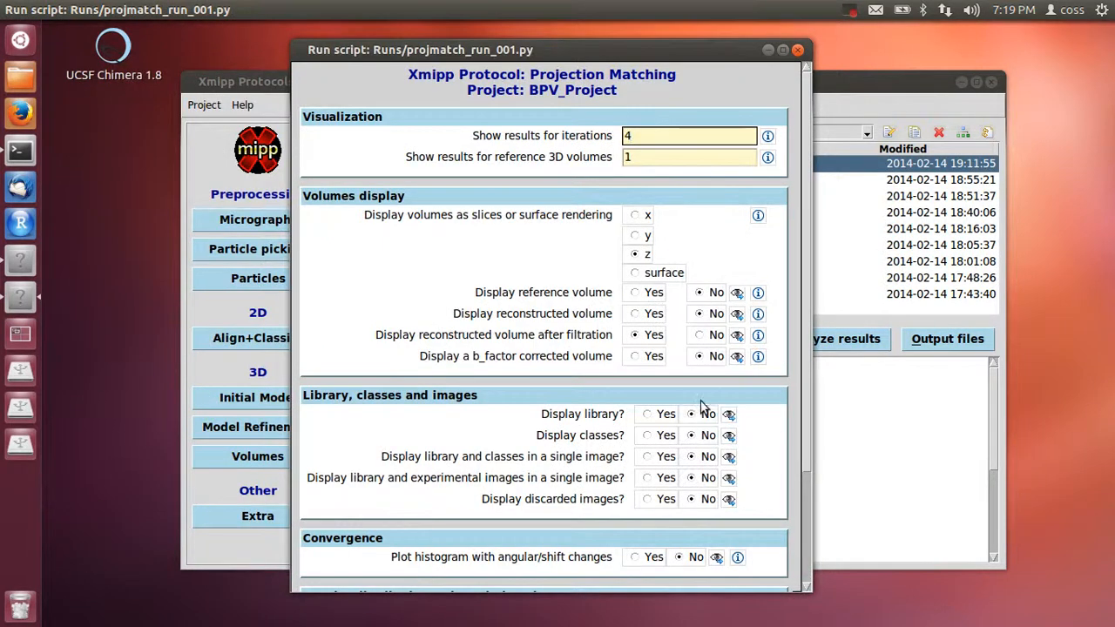
Step: Display the iteration 4 angular distribution in 3D, then enlarge the Chimera model window and the capsid in it
{"action": "scroll", "coordinate": [703, 408], "scroll_direction": "down", "scroll_amount": 5}
{"action": "left_click", "coordinate": [652, 516]}
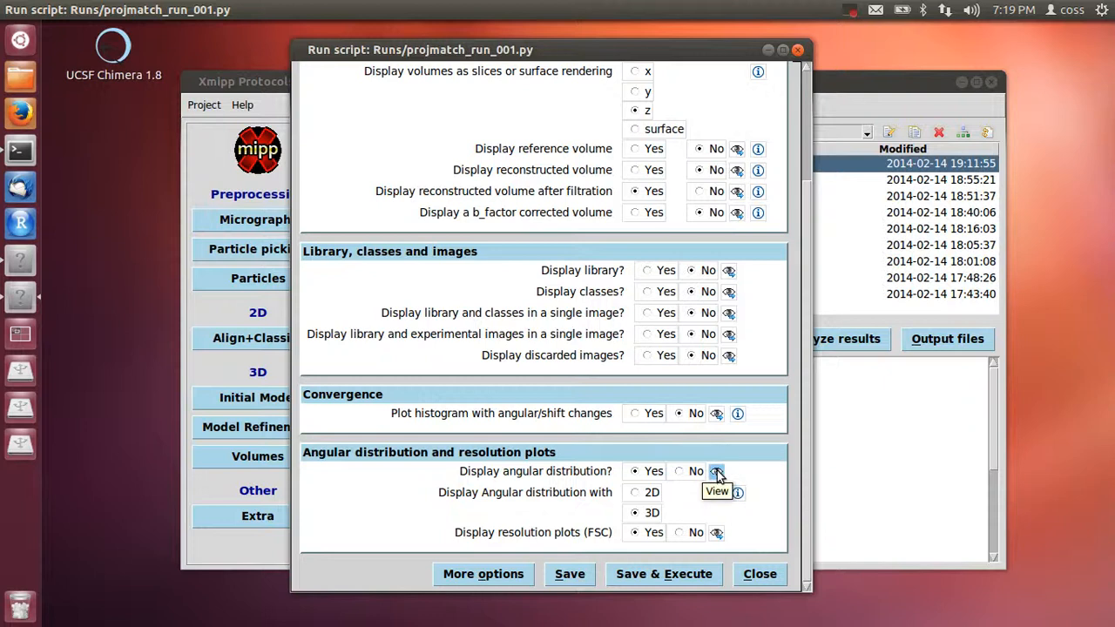
{"action": "left_click", "coordinate": [717, 471]}
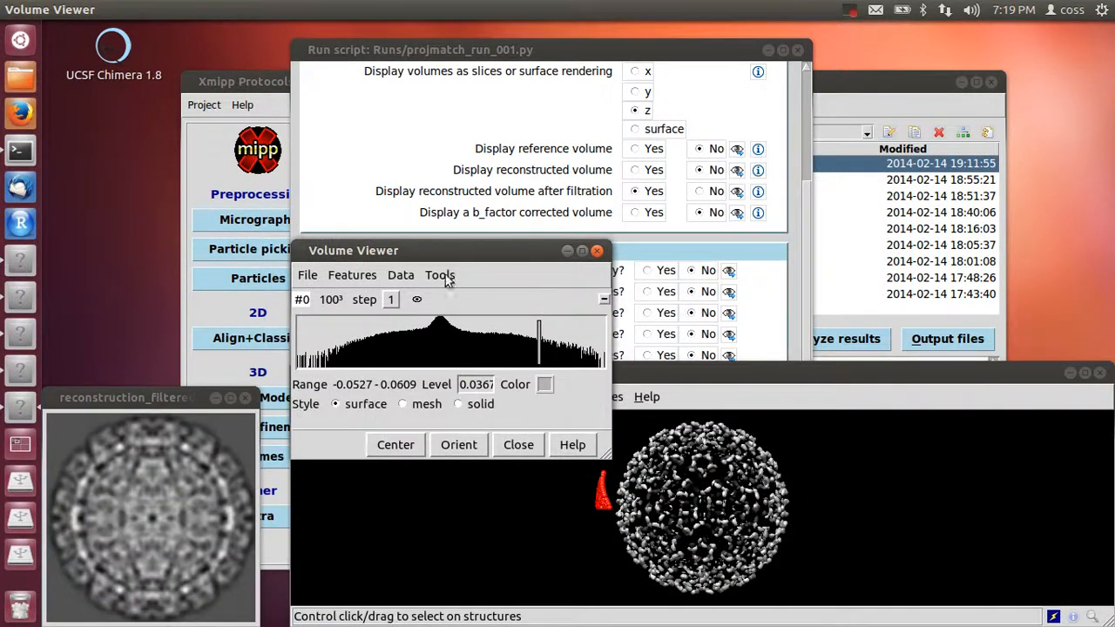
{"action": "left_click_drag", "start_coordinate": [451, 258], "coordinate": [202, 171]}
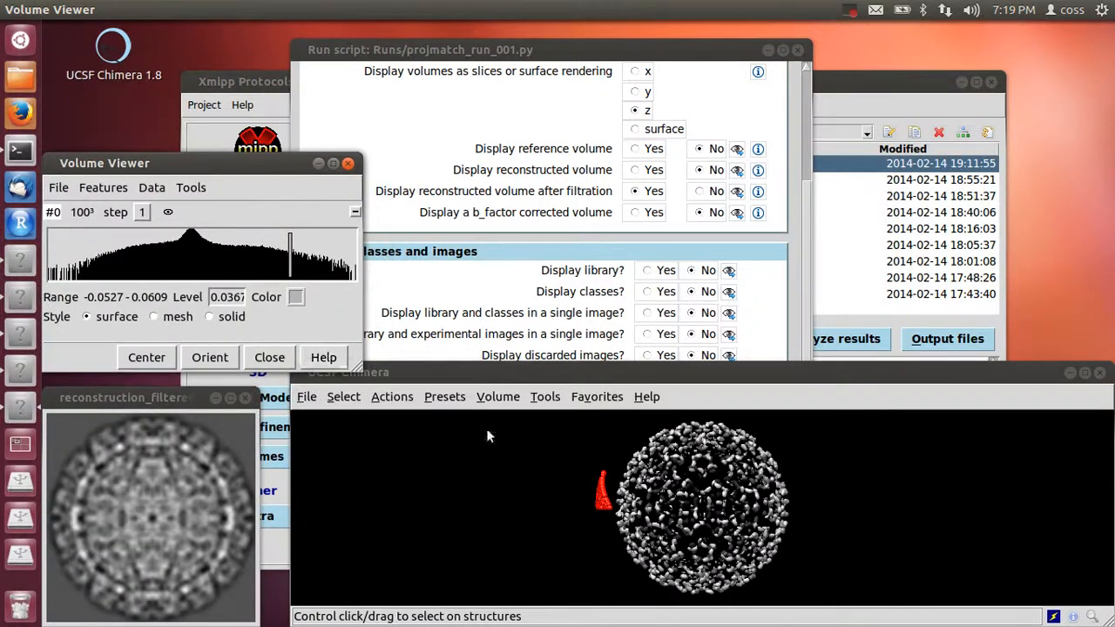
{"action": "left_click", "coordinate": [540, 372]}
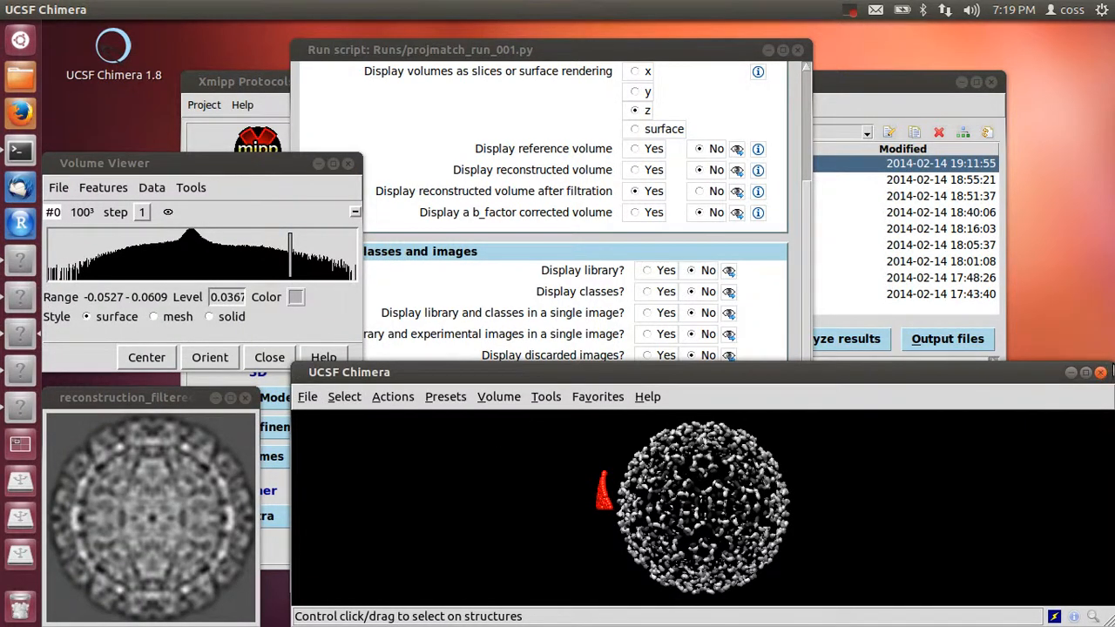
{"action": "left_click_drag", "start_coordinate": [1112, 365], "coordinate": [1038, 74]}
{"action": "scroll", "coordinate": [679, 424], "scroll_direction": "up", "scroll_amount": 5}
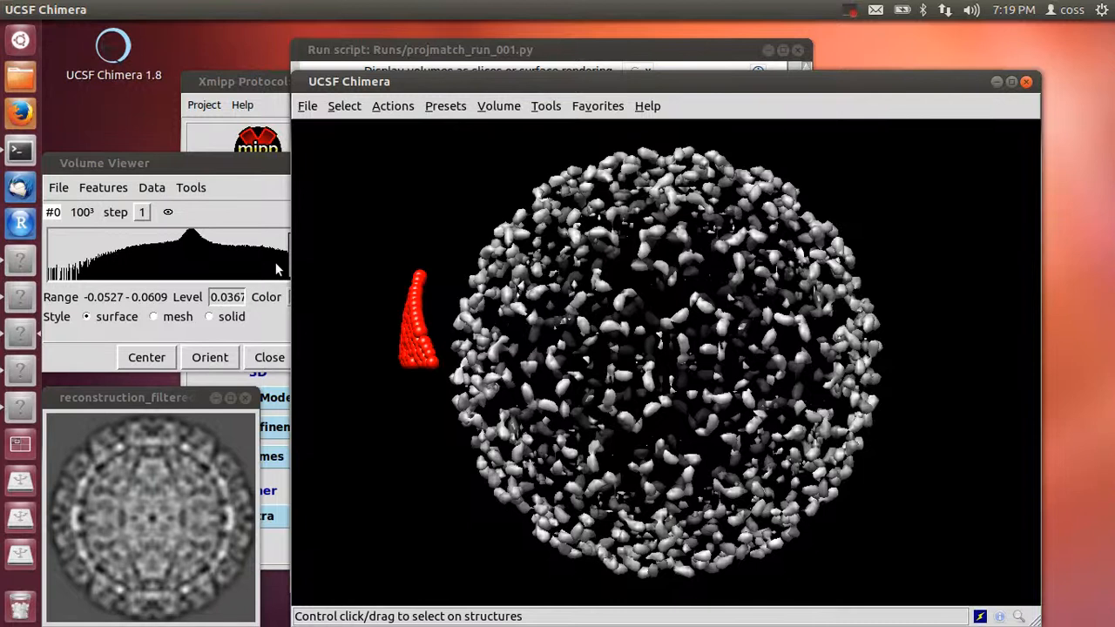
Step: Set the surface threshold level to about 0.0186, rotate the capsid to inspect the red angular distribution markers, and close Chimera
{"action": "left_click", "coordinate": [277, 265]}
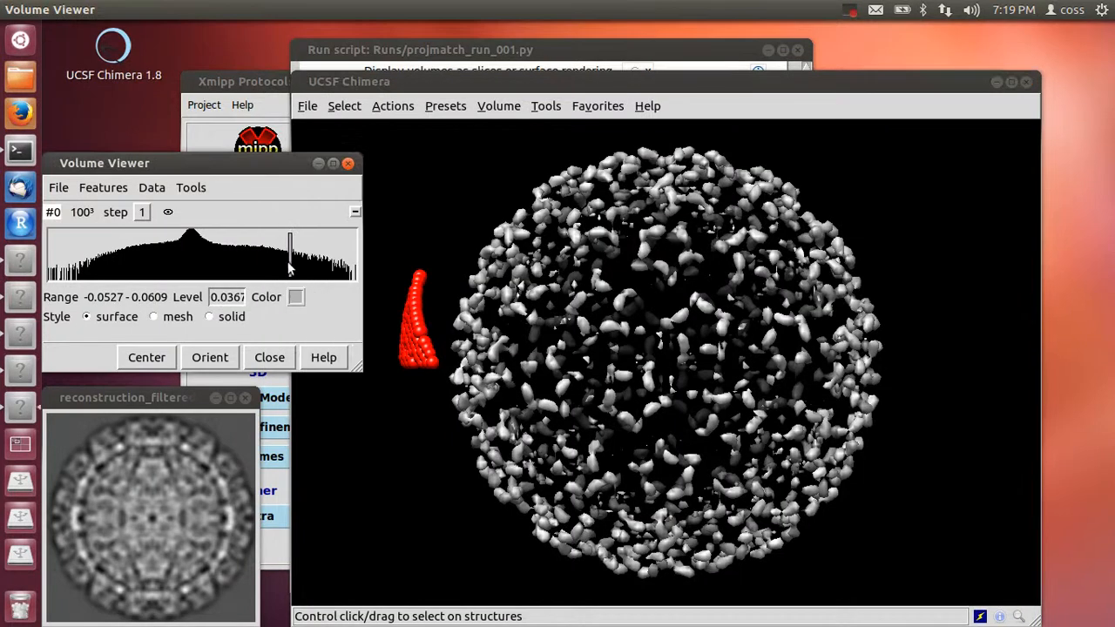
{"action": "left_click_drag", "start_coordinate": [292, 267], "coordinate": [243, 268]}
{"action": "left_click_drag", "start_coordinate": [510, 339], "coordinate": [579, 374]}
{"action": "left_click_drag", "start_coordinate": [496, 424], "coordinate": [645, 390]}
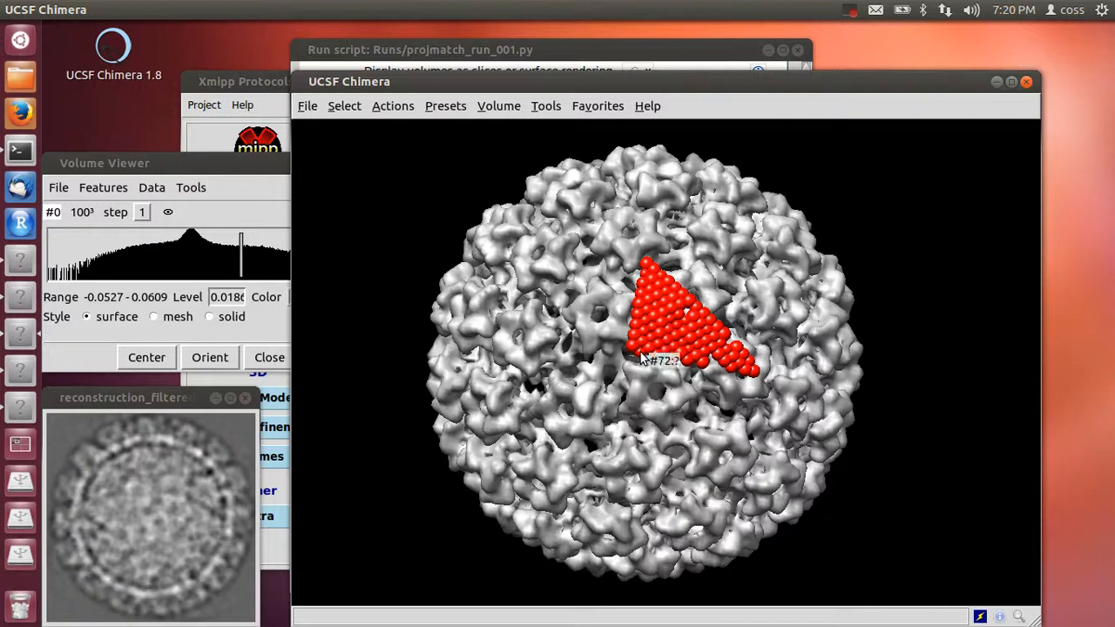
{"action": "left_click_drag", "start_coordinate": [771, 261], "coordinate": [740, 338]}
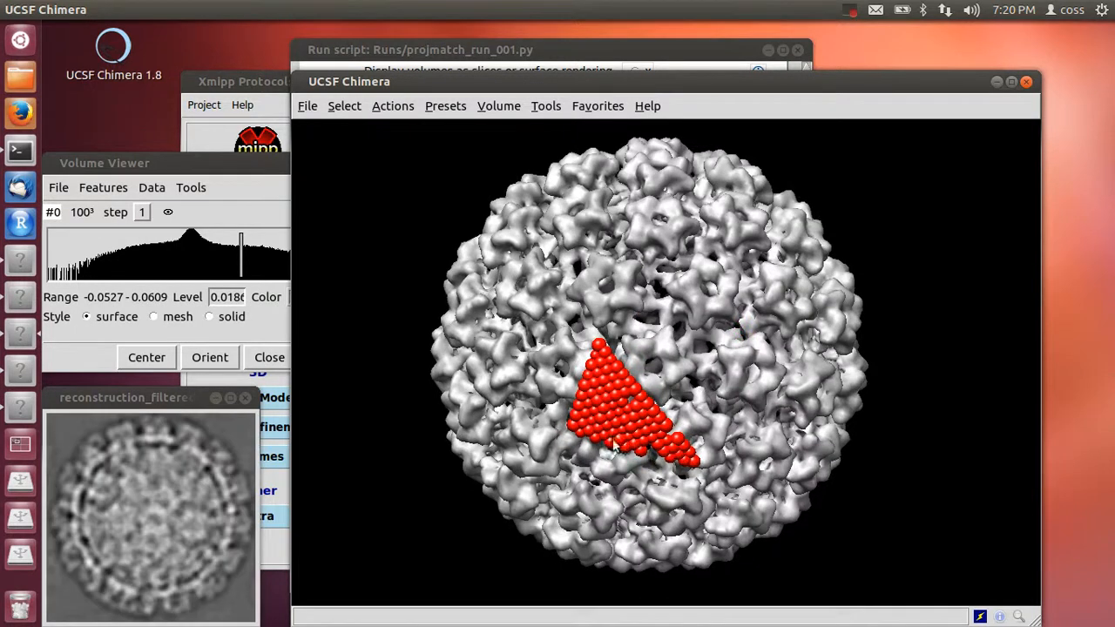
{"action": "left_click_drag", "start_coordinate": [683, 462], "coordinate": [640, 426]}
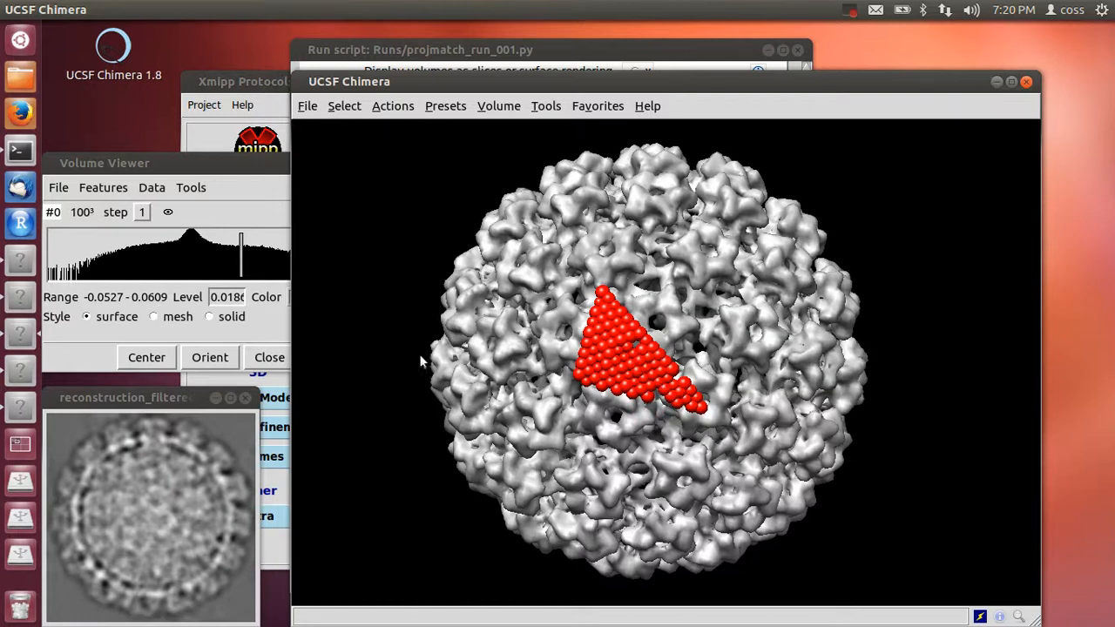
{"action": "left_click", "coordinate": [1027, 82]}
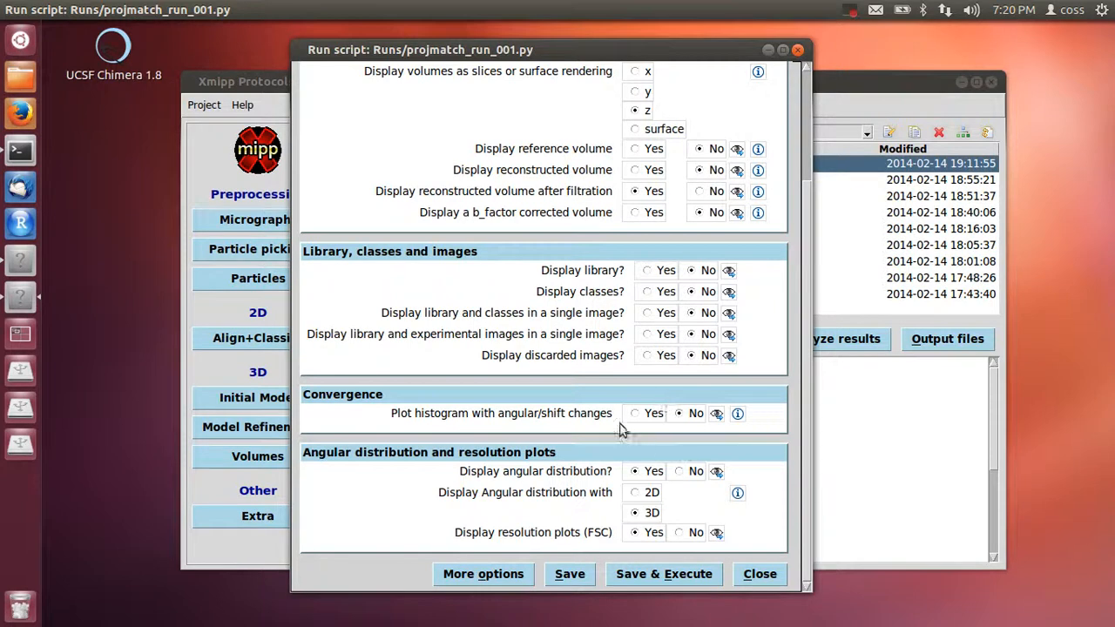
Step: Examine the angular and shift change histograms, then the combined gallery of library and experimental images, closing each result window
{"action": "left_click", "coordinate": [718, 415]}
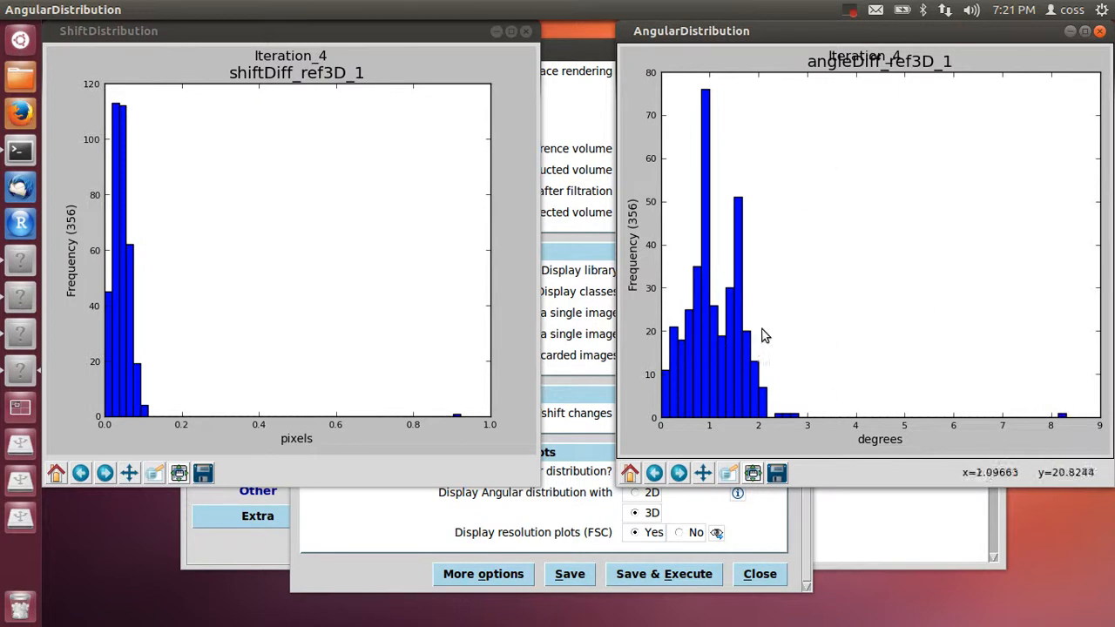
{"action": "left_click_drag", "start_coordinate": [284, 37], "coordinate": [324, 45]}
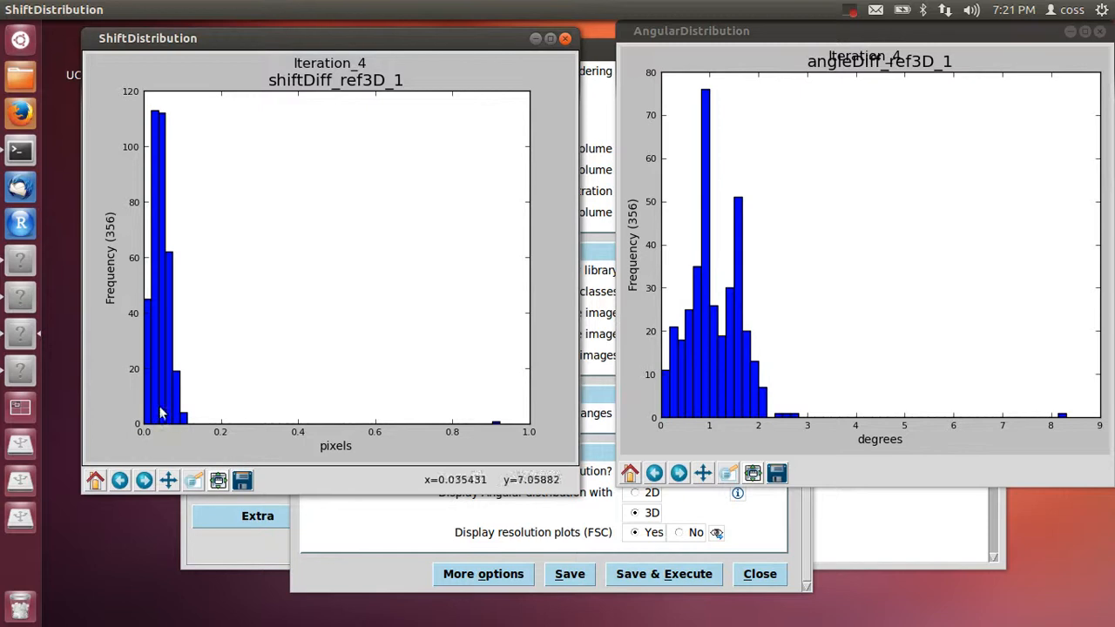
{"action": "left_click", "coordinate": [565, 39]}
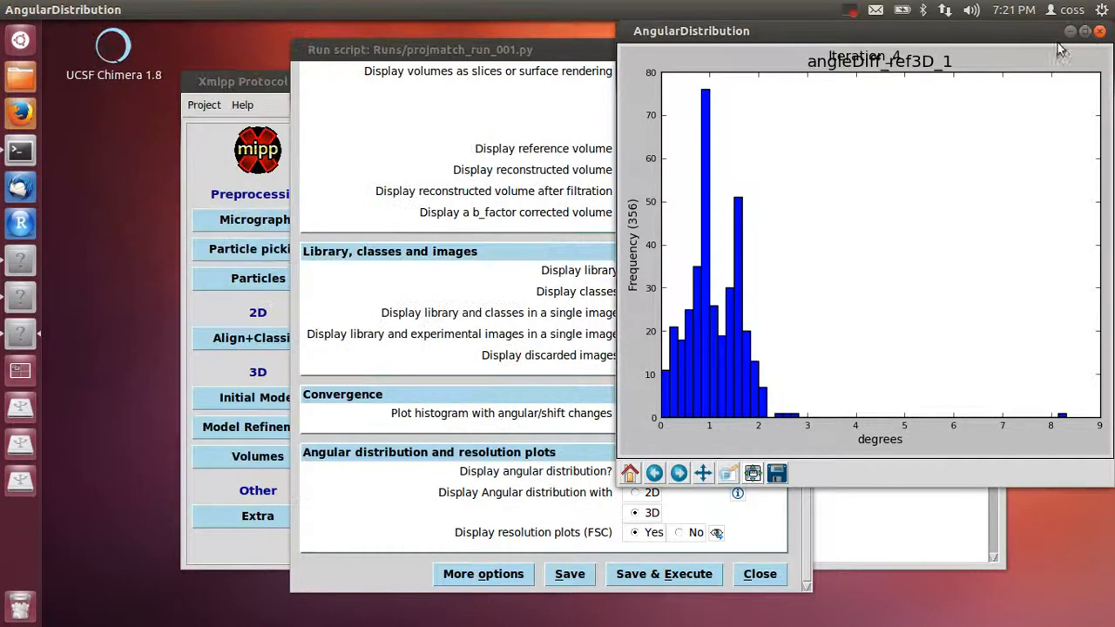
{"action": "left_click", "coordinate": [1099, 32]}
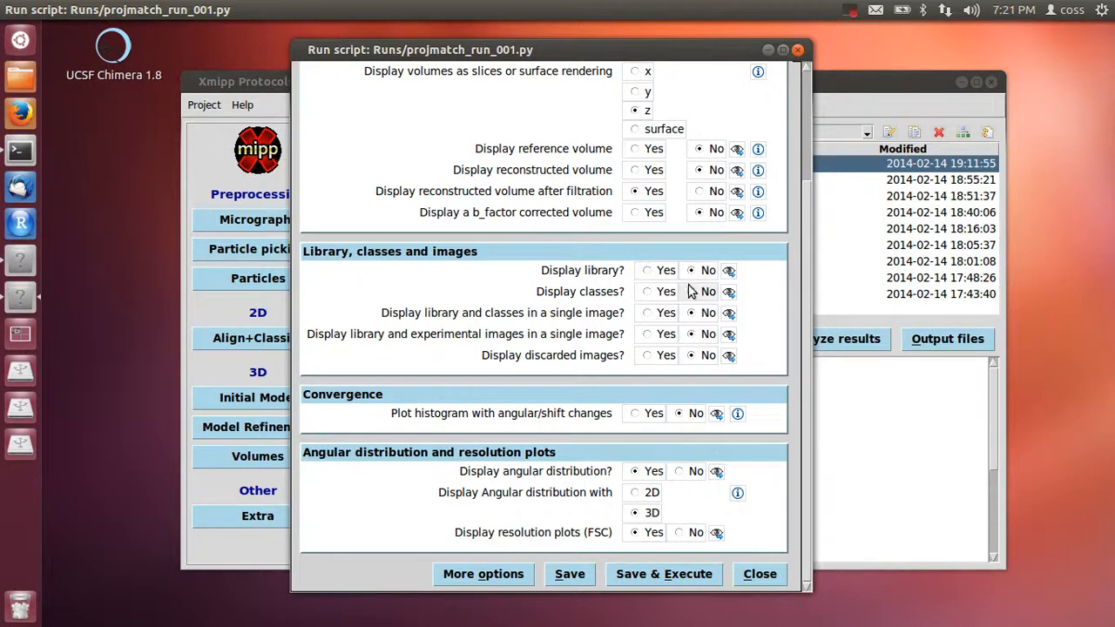
{"action": "left_click", "coordinate": [730, 338]}
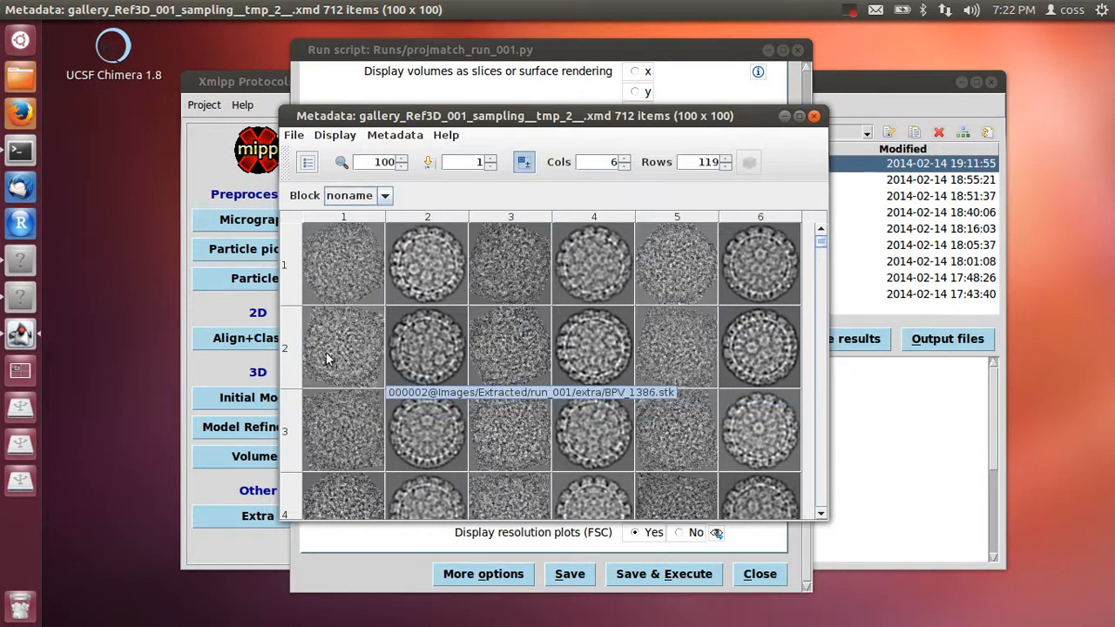
{"action": "left_click", "coordinate": [814, 116]}
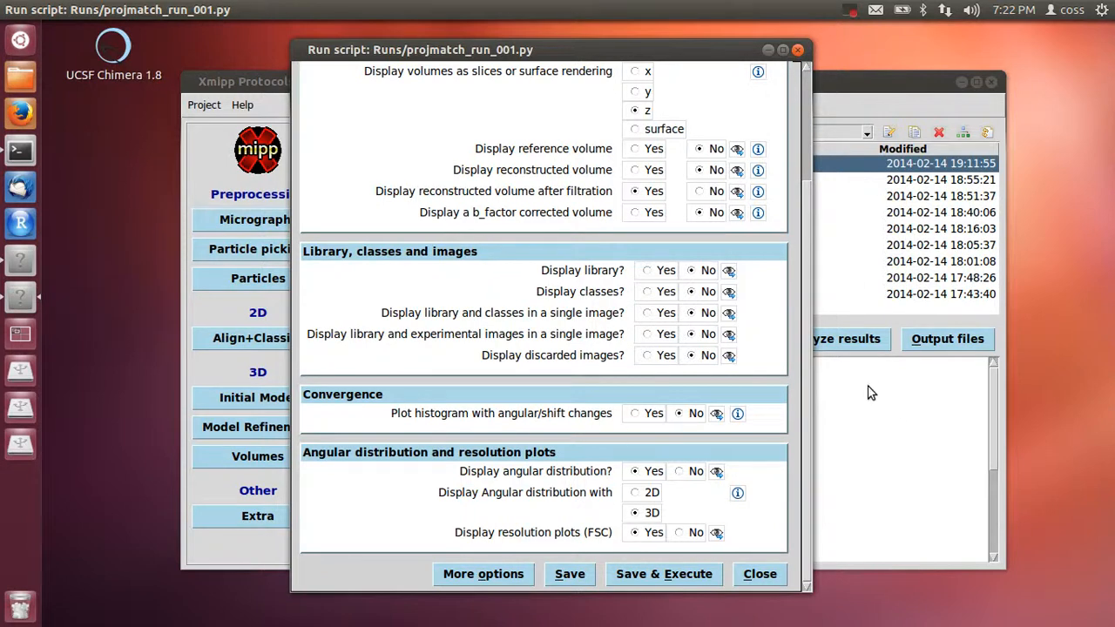
Step: Display the b_factor corrected volume of iteration 4 as slices, enlarge the slice viewer, and browse its slices
{"action": "scroll", "coordinate": [810, 353], "scroll_direction": "up", "scroll_amount": 3}
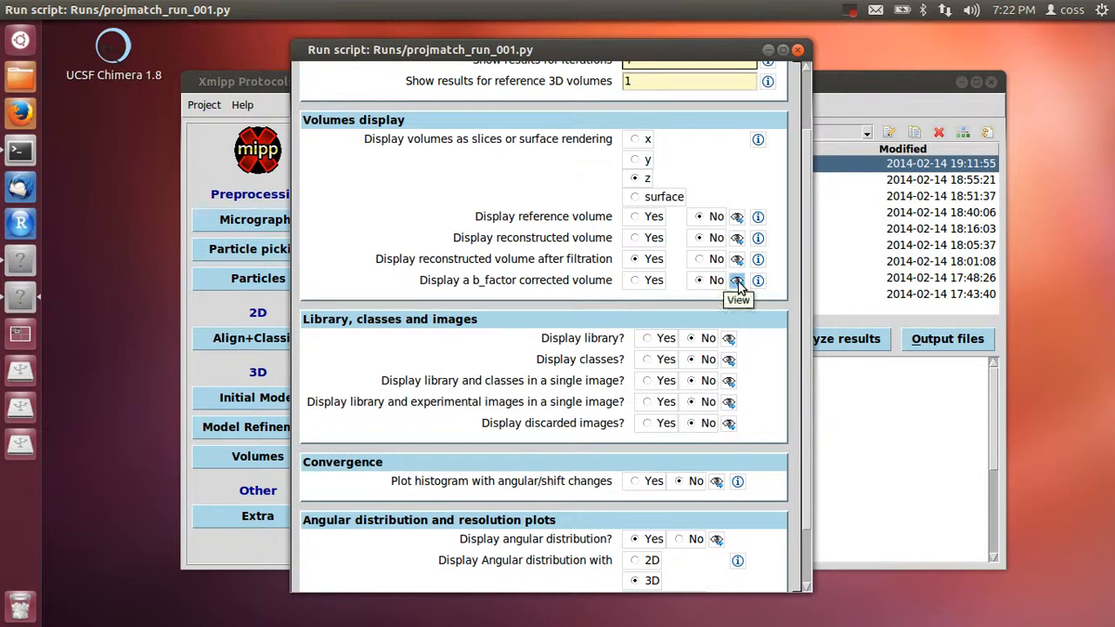
{"action": "left_click", "coordinate": [737, 280]}
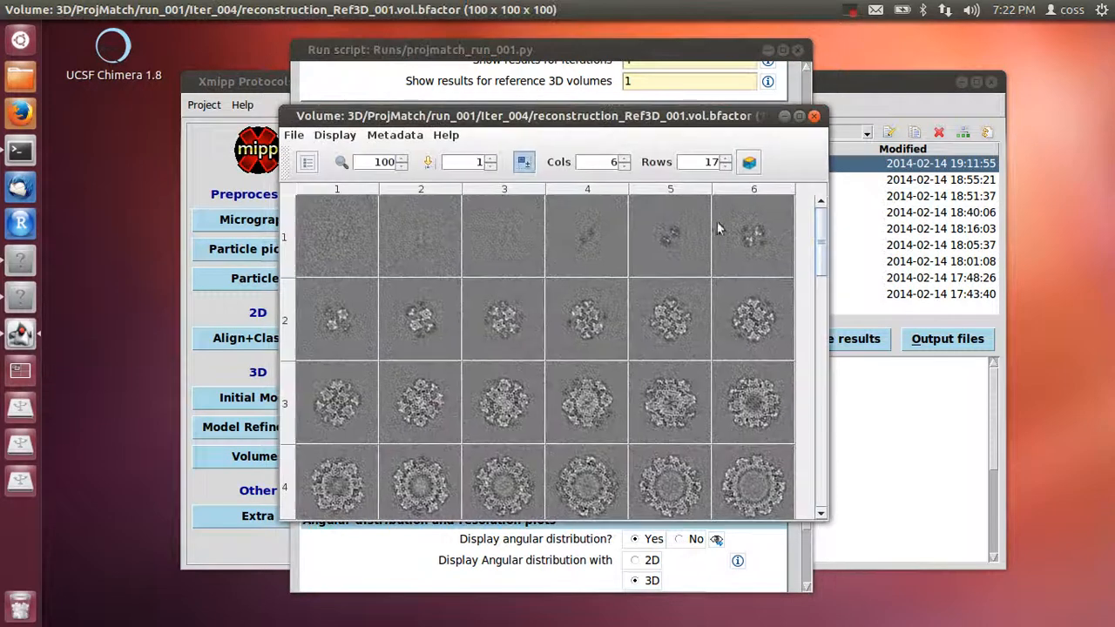
{"action": "left_click_drag", "start_coordinate": [557, 116], "coordinate": [365, 94]}
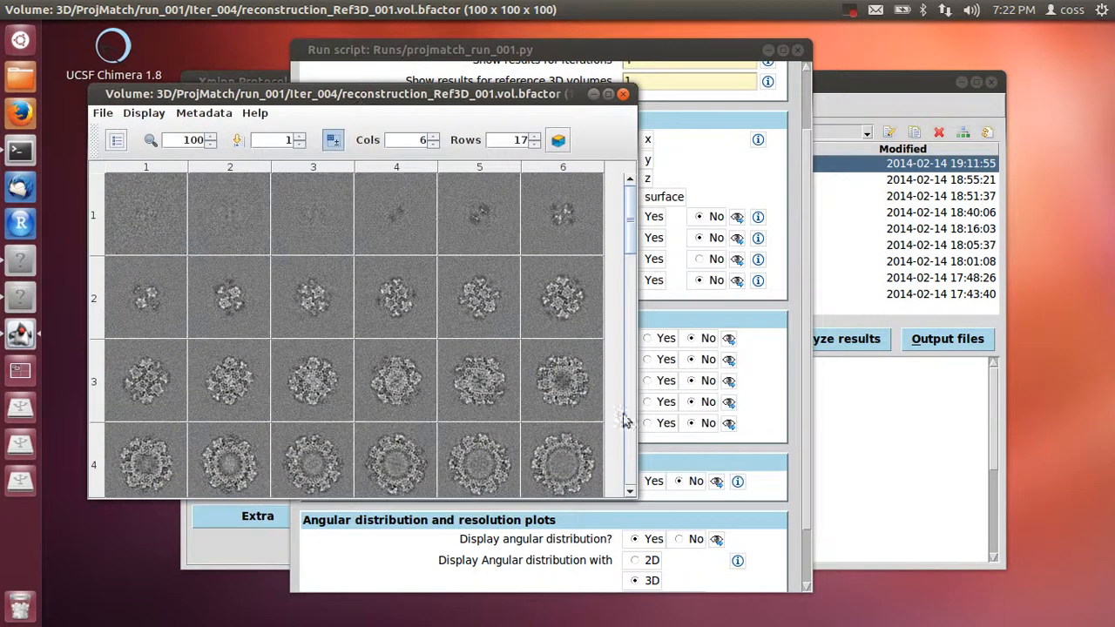
{"action": "left_click_drag", "start_coordinate": [635, 496], "coordinate": [949, 601]}
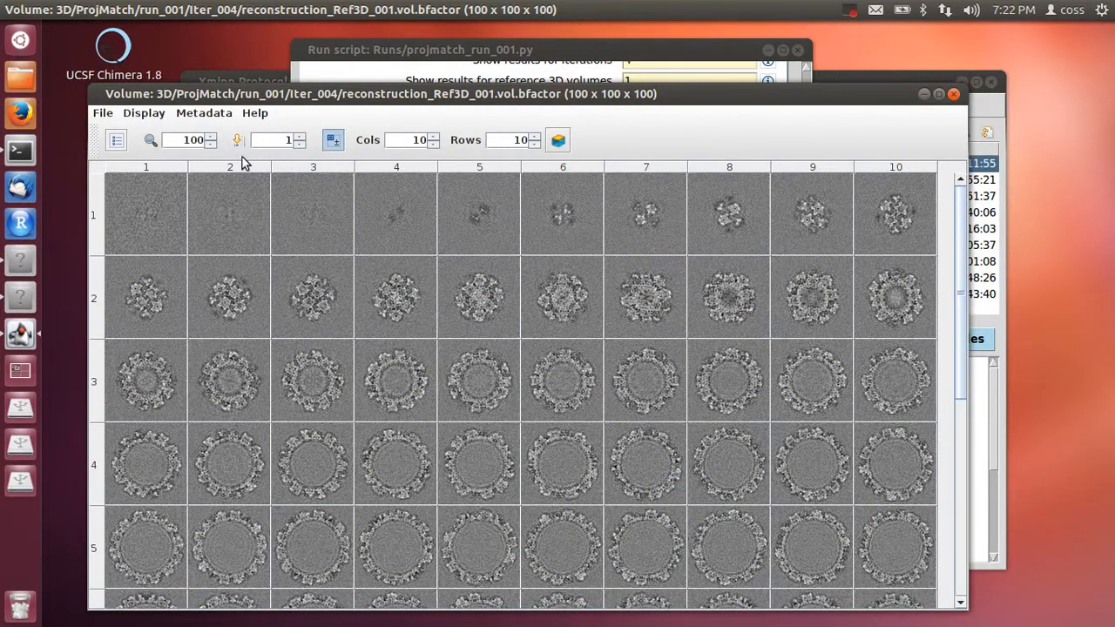
{"action": "scroll", "coordinate": [314, 258], "scroll_direction": "down", "scroll_amount": 5}
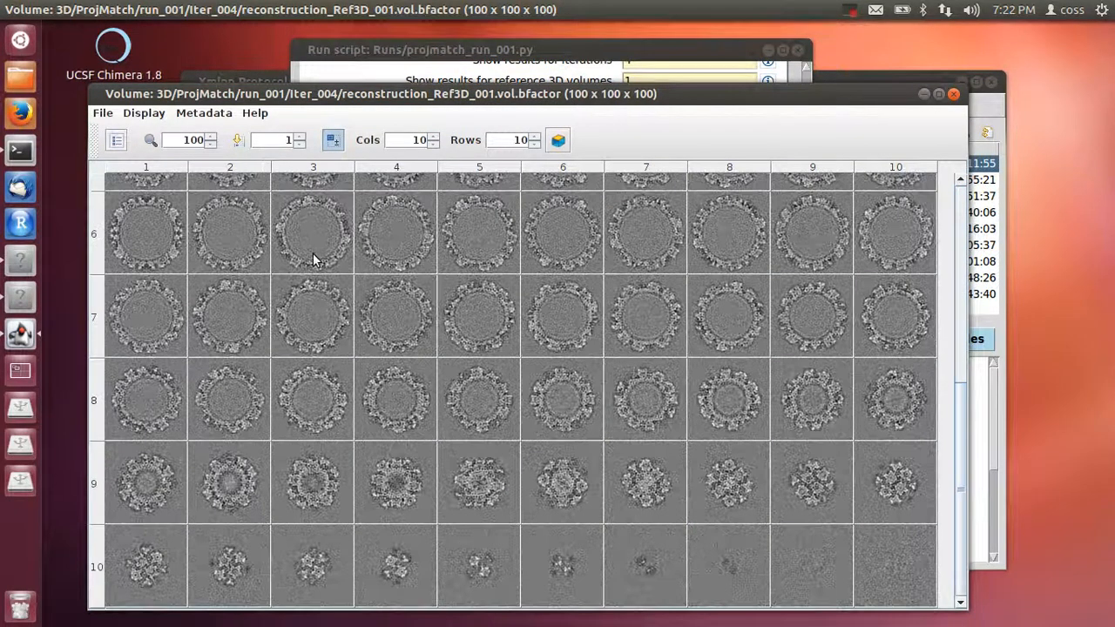
Step: Open the b_factor corrected volume in Chimera, enlarge the model window, and set the surface threshold level to about 0.0344
{"action": "left_click", "coordinate": [102, 113]}
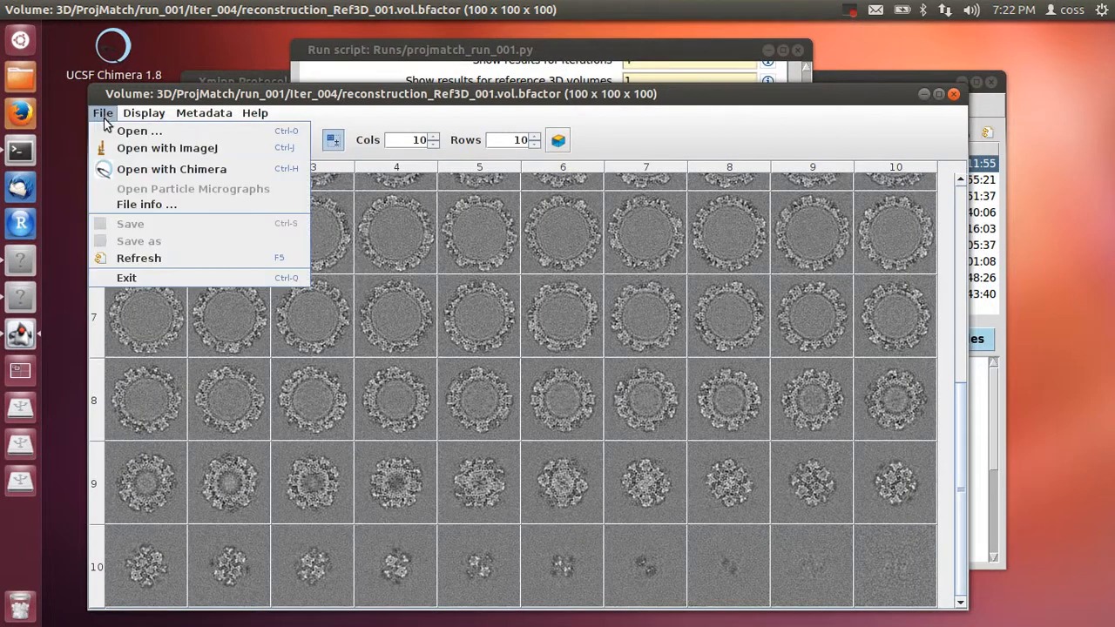
{"action": "left_click", "coordinate": [152, 169]}
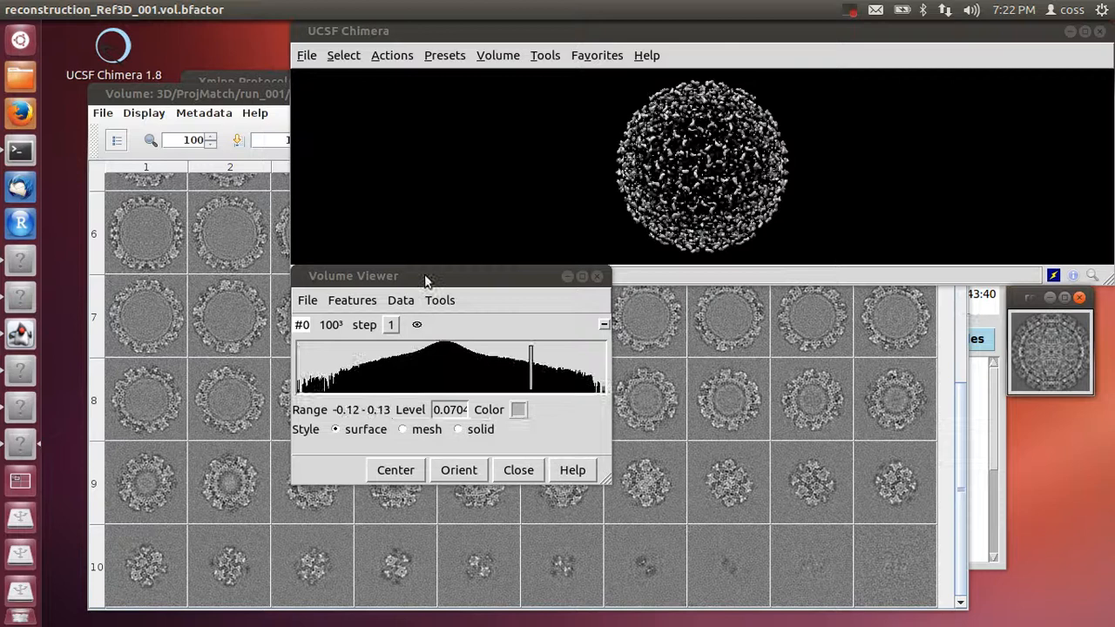
{"action": "left_click_drag", "start_coordinate": [427, 278], "coordinate": [209, 291]}
{"action": "left_click", "coordinate": [370, 266]}
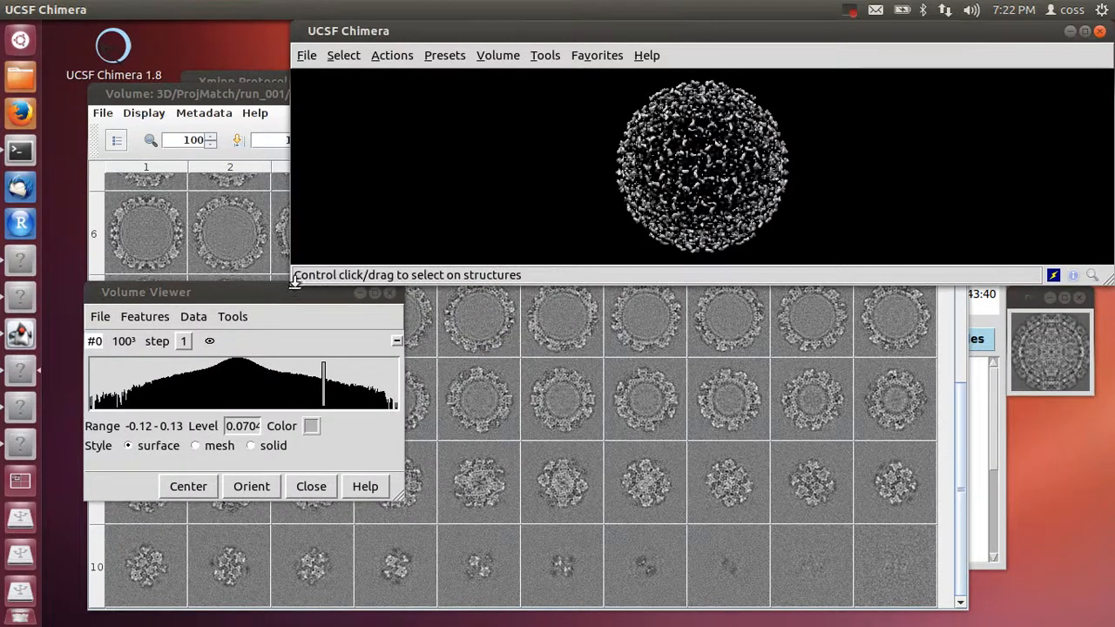
{"action": "left_click_drag", "start_coordinate": [296, 277], "coordinate": [266, 581]}
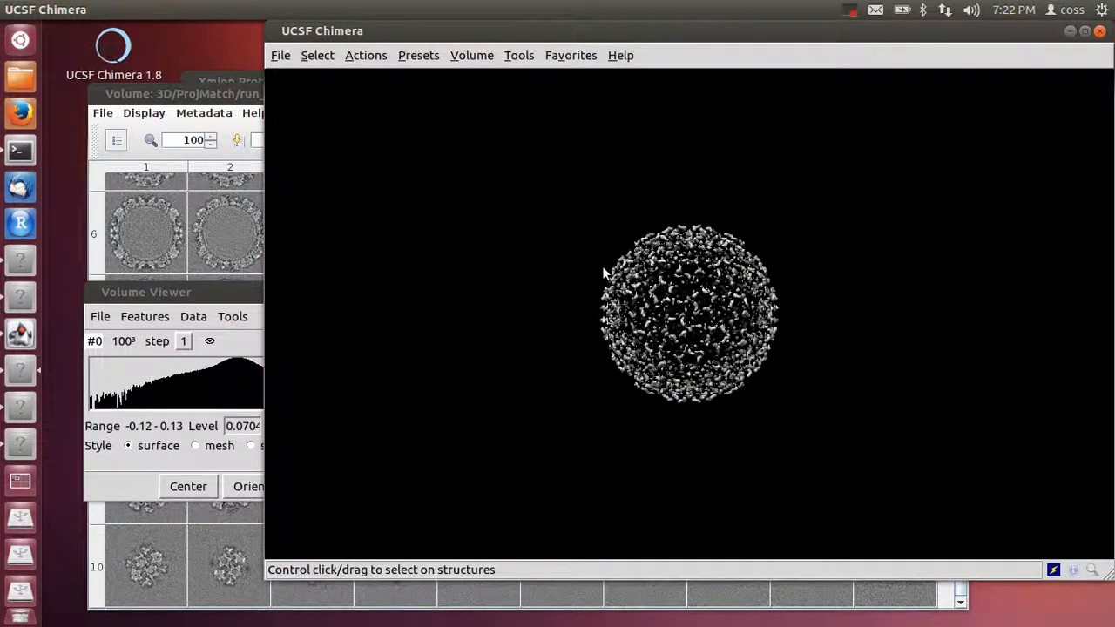
{"action": "left_click", "coordinate": [329, 364]}
{"action": "mouse_move", "coordinate": [331, 373]}
{"action": "left_mouse_down"}
{"action": "mouse_move", "coordinate": [264, 371]}
{"action": "mouse_move", "coordinate": [280, 379]}
{"action": "left_mouse_up"}
Step: Rotate the b_factor corrected capsid surface to inspect it, then close the Chimera session and its slice viewer
{"action": "mouse_move", "coordinate": [798, 273]}
{"action": "left_mouse_down"}
{"action": "mouse_move", "coordinate": [750, 271]}
{"action": "mouse_move", "coordinate": [739, 380]}
{"action": "left_mouse_up"}
{"action": "mouse_move", "coordinate": [729, 341]}
{"action": "left_mouse_down"}
{"action": "mouse_move", "coordinate": [689, 261]}
{"action": "mouse_move", "coordinate": [714, 345]}
{"action": "left_mouse_up"}
{"action": "left_click_drag", "start_coordinate": [883, 448], "coordinate": [798, 286]}
{"action": "left_click_drag", "start_coordinate": [1033, 294], "coordinate": [755, 316]}
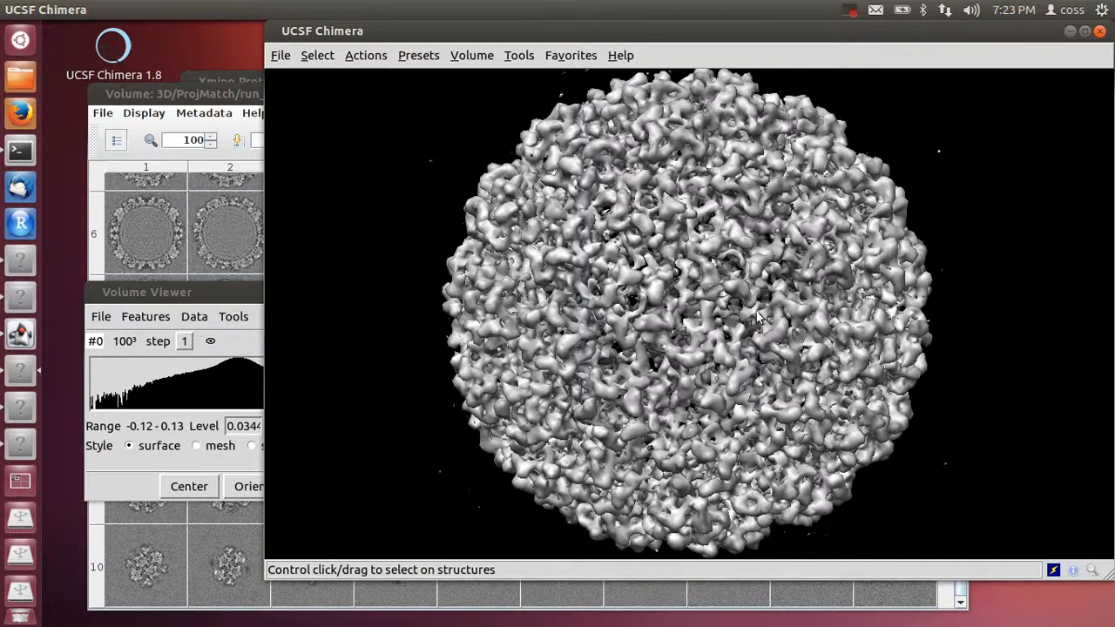
{"action": "left_click", "coordinate": [1099, 35]}
{"action": "left_click", "coordinate": [954, 95]}
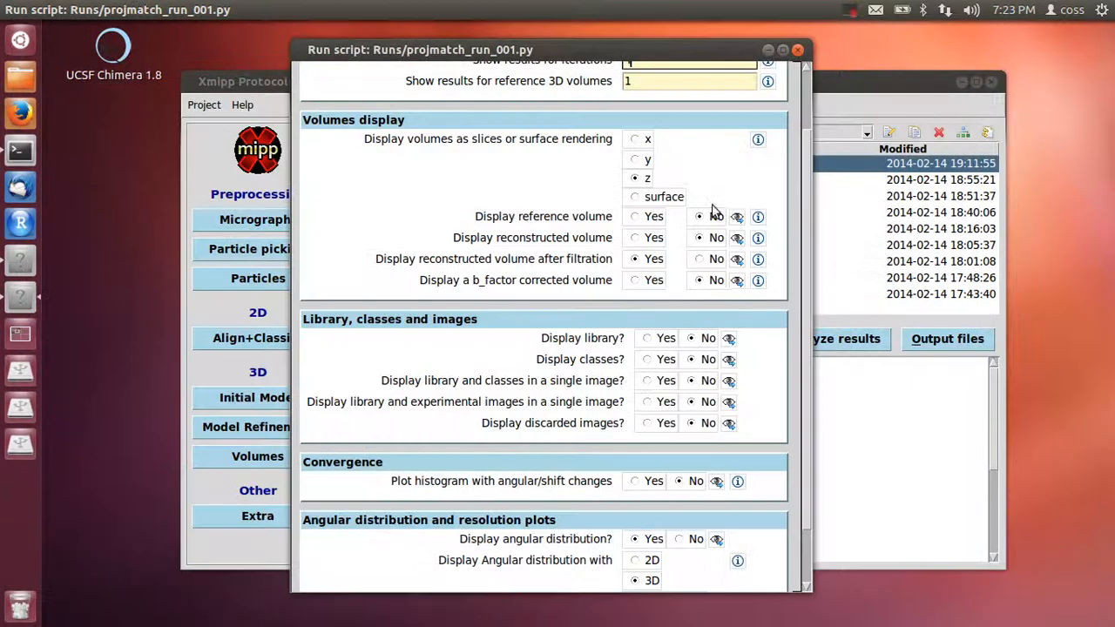
Step: Close the Projection Matching results form and list the available Model Refinement protocols
{"action": "left_click", "coordinate": [798, 51]}
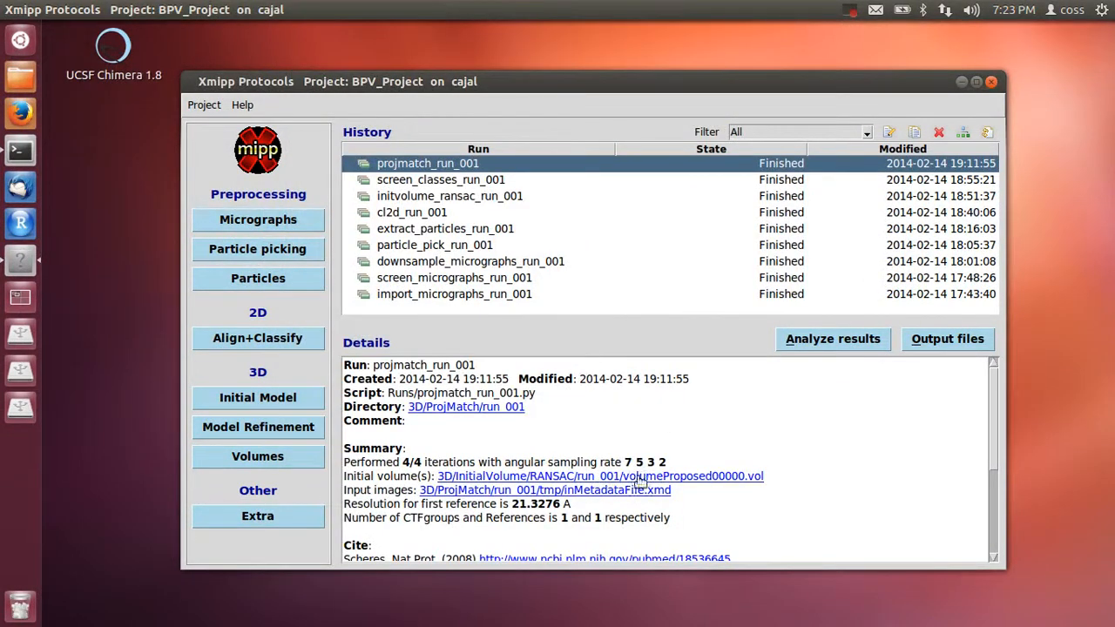
{"action": "left_click", "coordinate": [299, 431]}
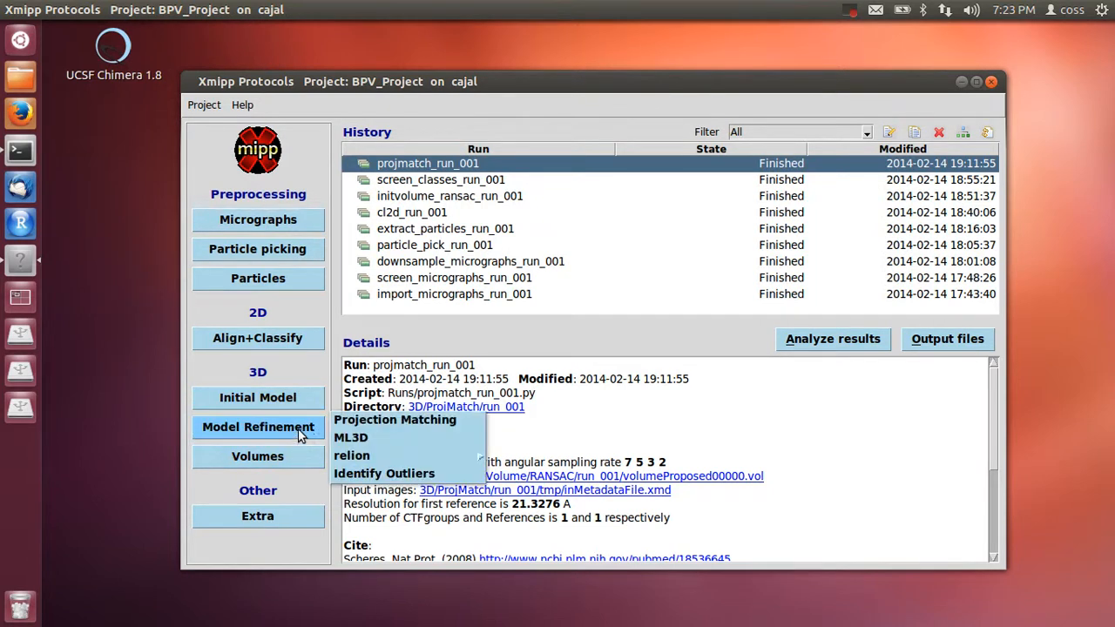
Step: Start an Identify Outliers protocol run and select images_selection.xmd from 2D/CL2D/run_001/extra/level_02 as its set of images
{"action": "left_click", "coordinate": [379, 476]}
{"action": "left_click_drag", "start_coordinate": [603, 157], "coordinate": [358, 139]}
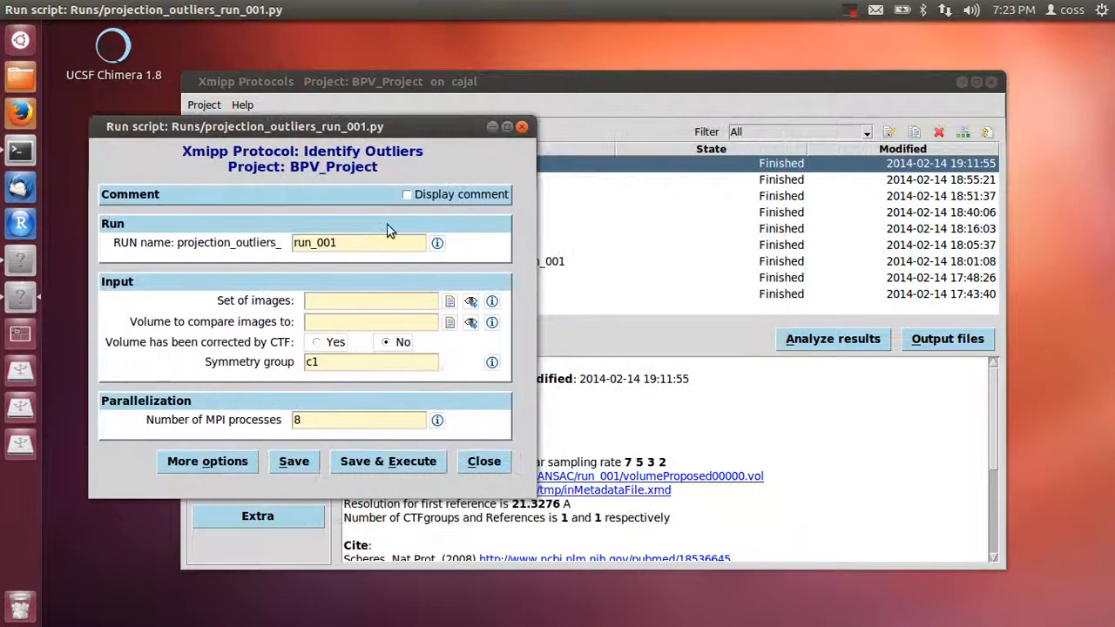
{"action": "left_click", "coordinate": [449, 301]}
{"action": "left_click", "coordinate": [171, 348]}
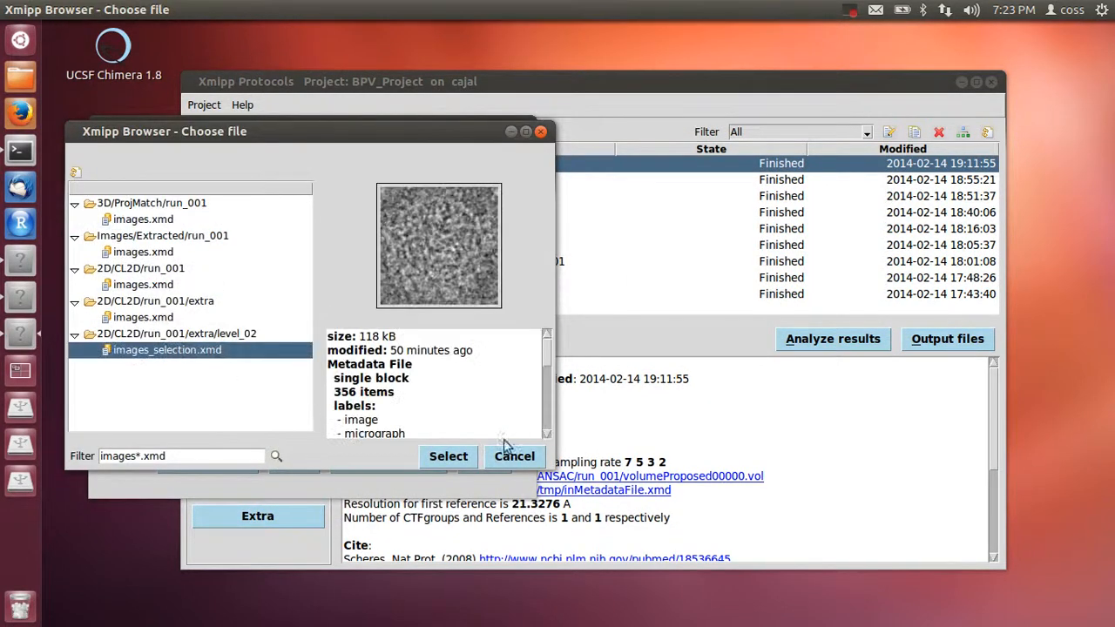
{"action": "left_click", "coordinate": [444, 458]}
Step: Filter the volume files by *.vol and choose reconstruction_filtered_Ref3D_001.vol from 3D/ProjMatch/run_001/Iter_004 as the volume to compare images to
{"action": "left_click", "coordinate": [449, 321]}
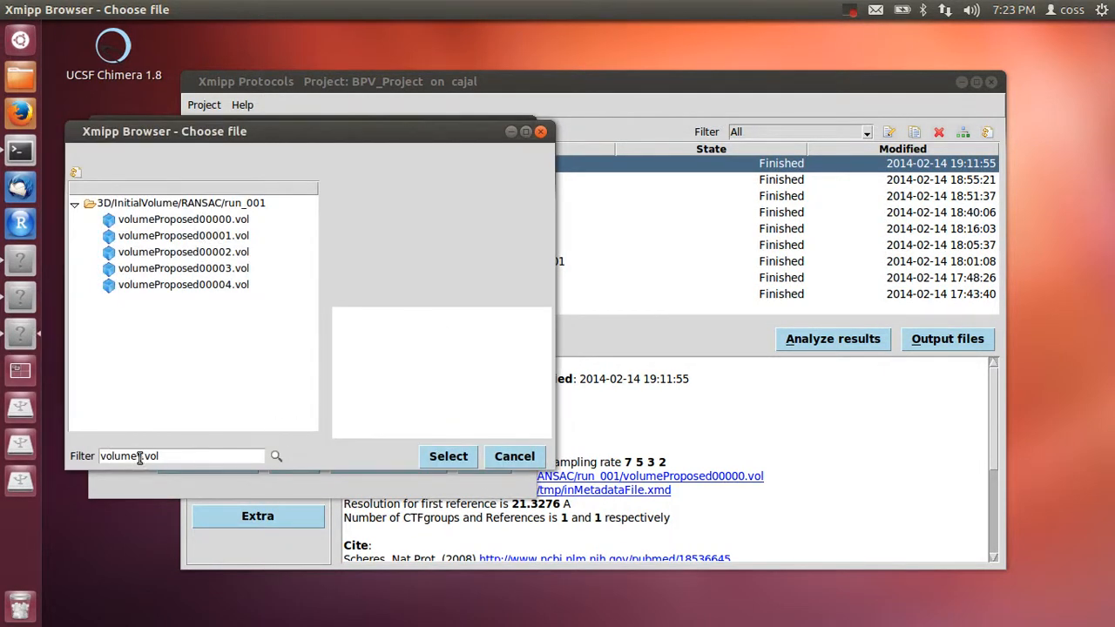
{"action": "left_click_drag", "start_coordinate": [137, 457], "coordinate": [13, 454]}
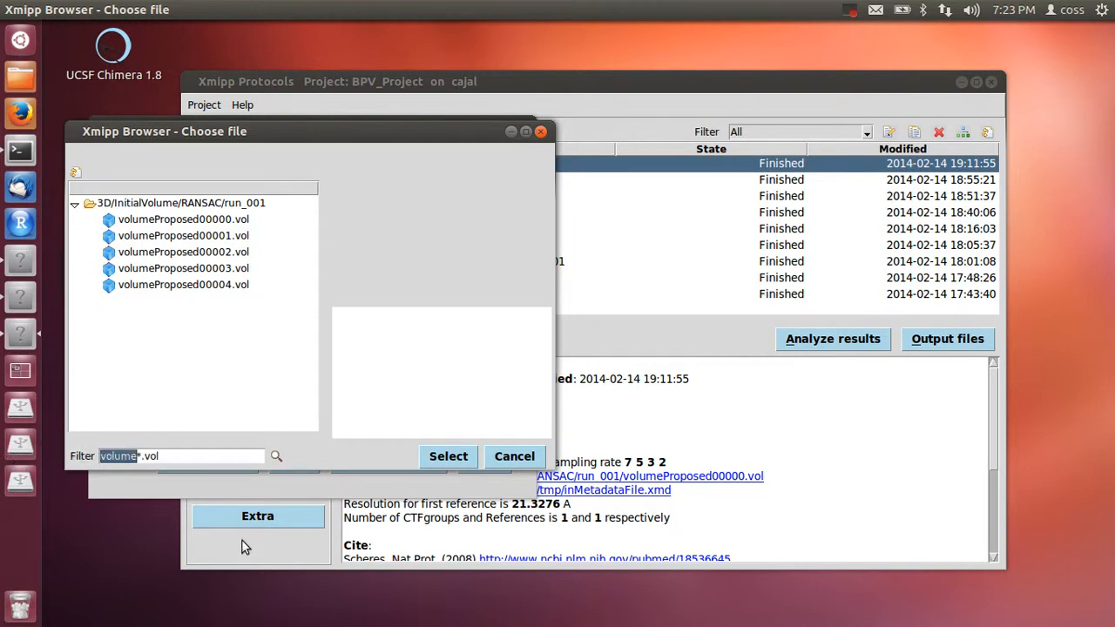
{"action": "key", "text": "BackSpace"}
{"action": "key", "text": "Return"}
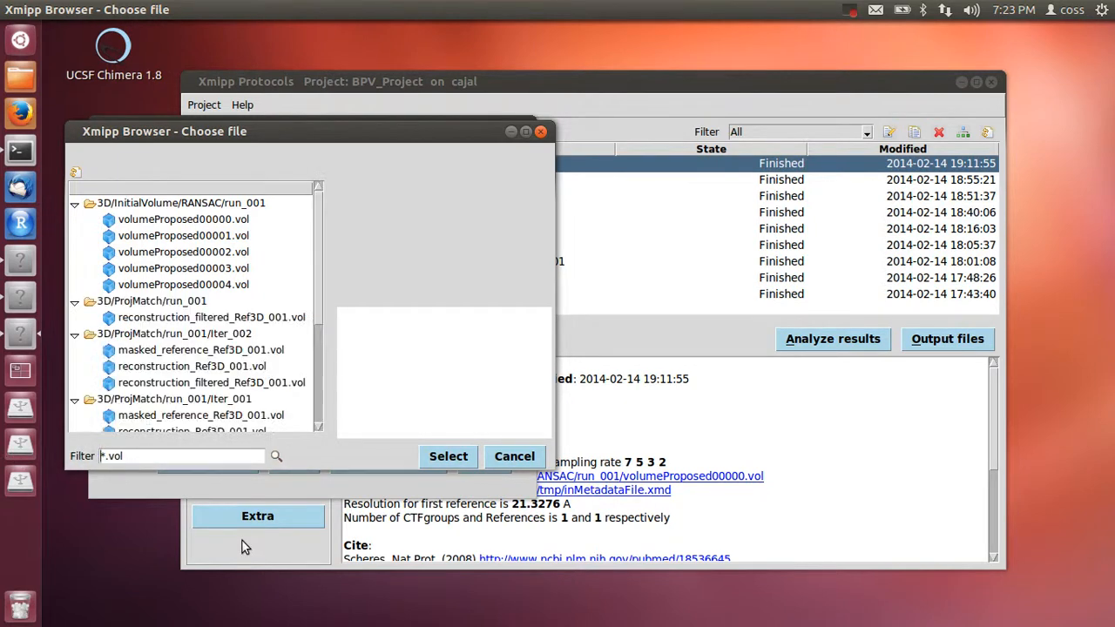
{"action": "scroll", "coordinate": [252, 353], "scroll_direction": "down", "scroll_amount": 3}
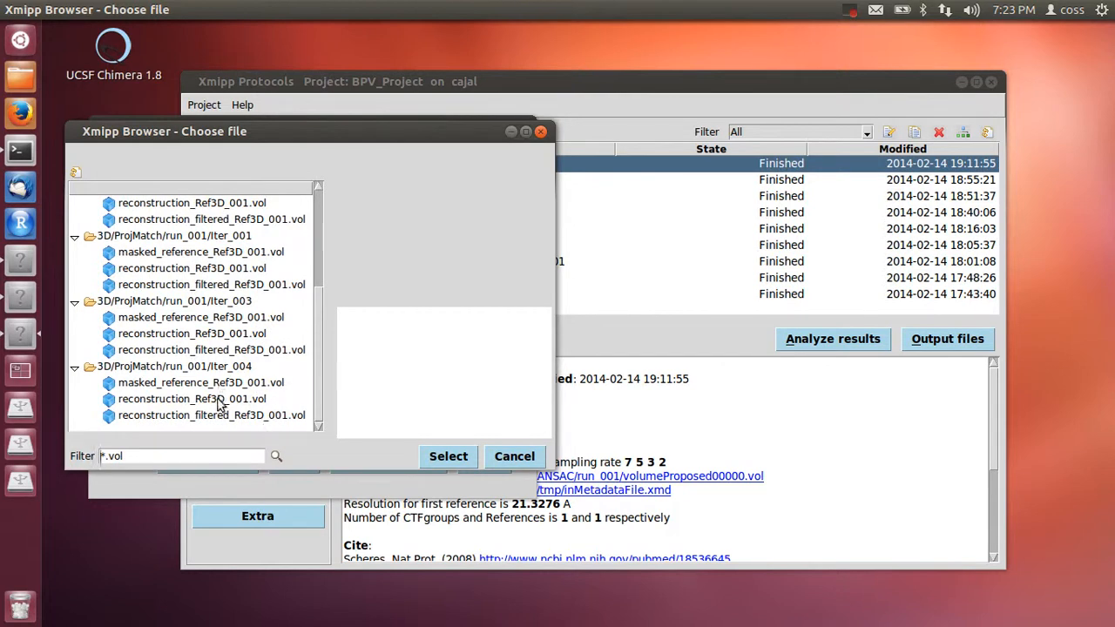
{"action": "left_click", "coordinate": [241, 415]}
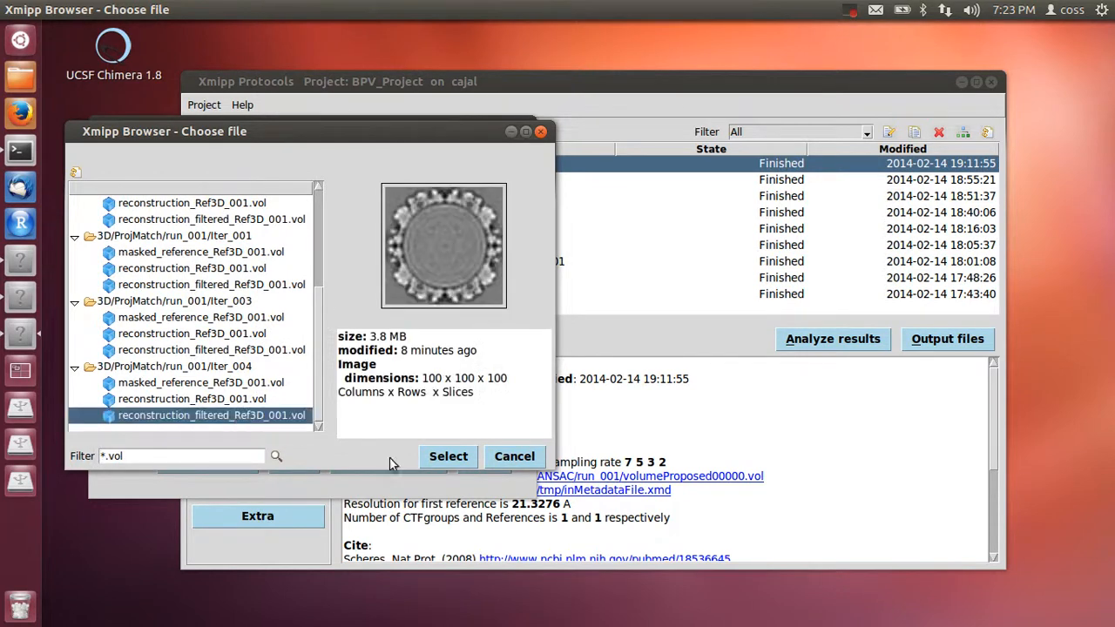
{"action": "left_click", "coordinate": [437, 459]}
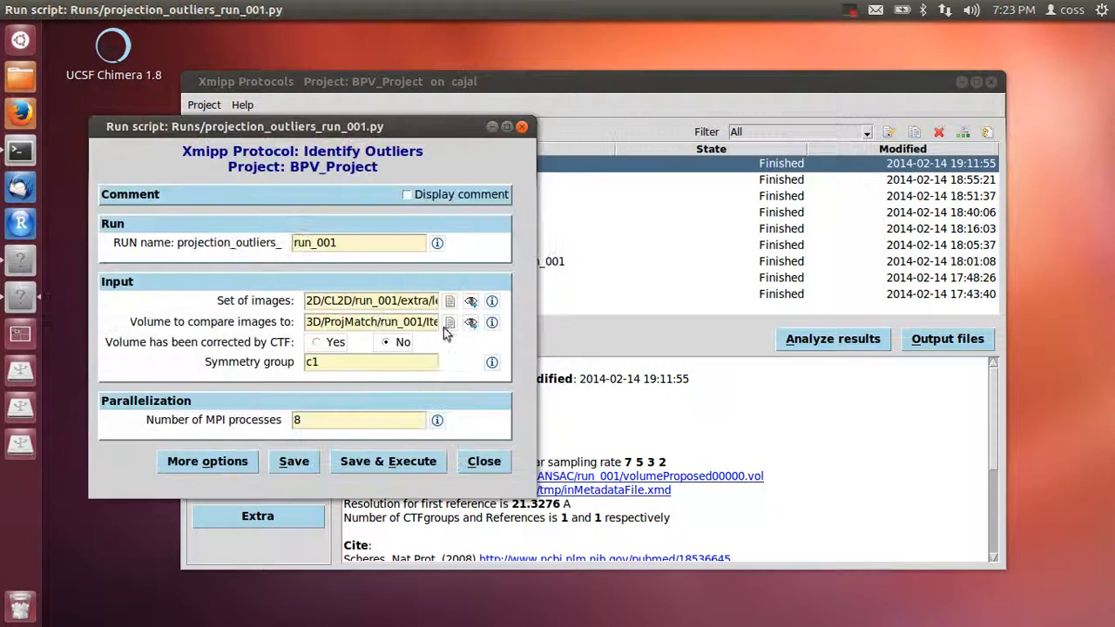
Step: Set the symmetry group to i1 and the number of MPI processes to 4, and save and execute the outlier run
{"action": "double_click", "coordinate": [311, 361]}
{"action": "type", "text": "i1"}
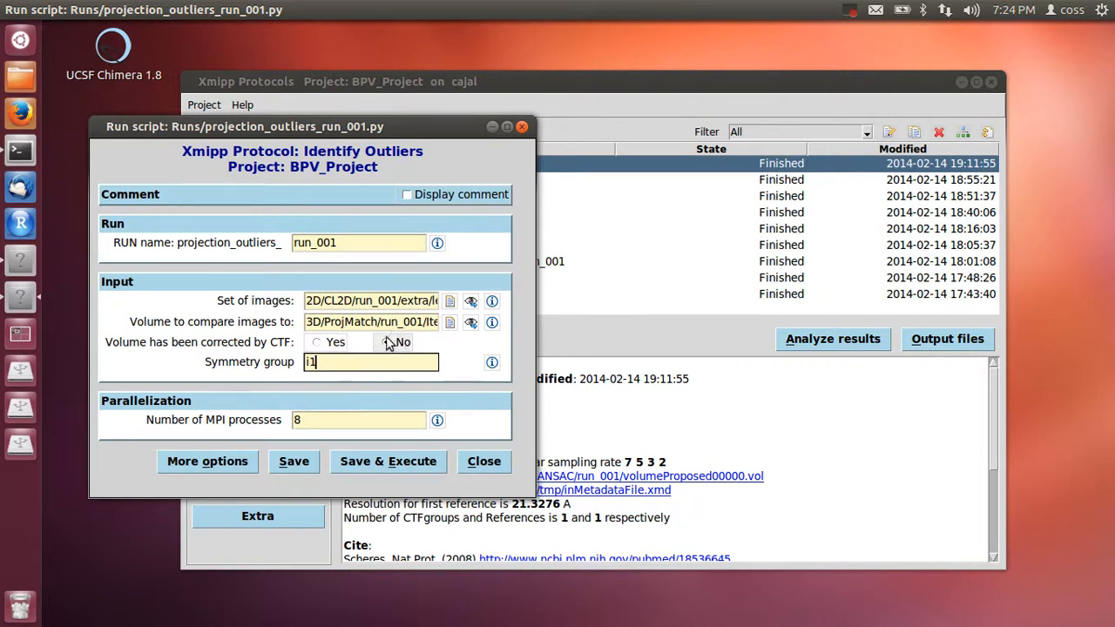
{"action": "left_click", "coordinate": [349, 407]}
{"action": "key", "text": "BackSpace"}
{"action": "type", "text": "4"}
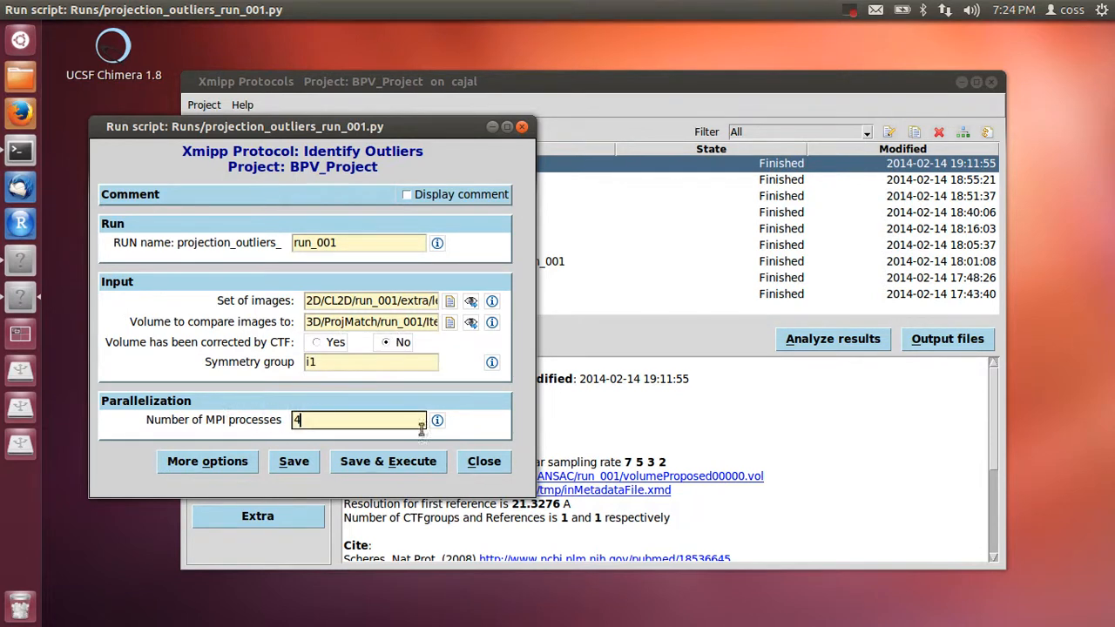
{"action": "left_click", "coordinate": [373, 462]}
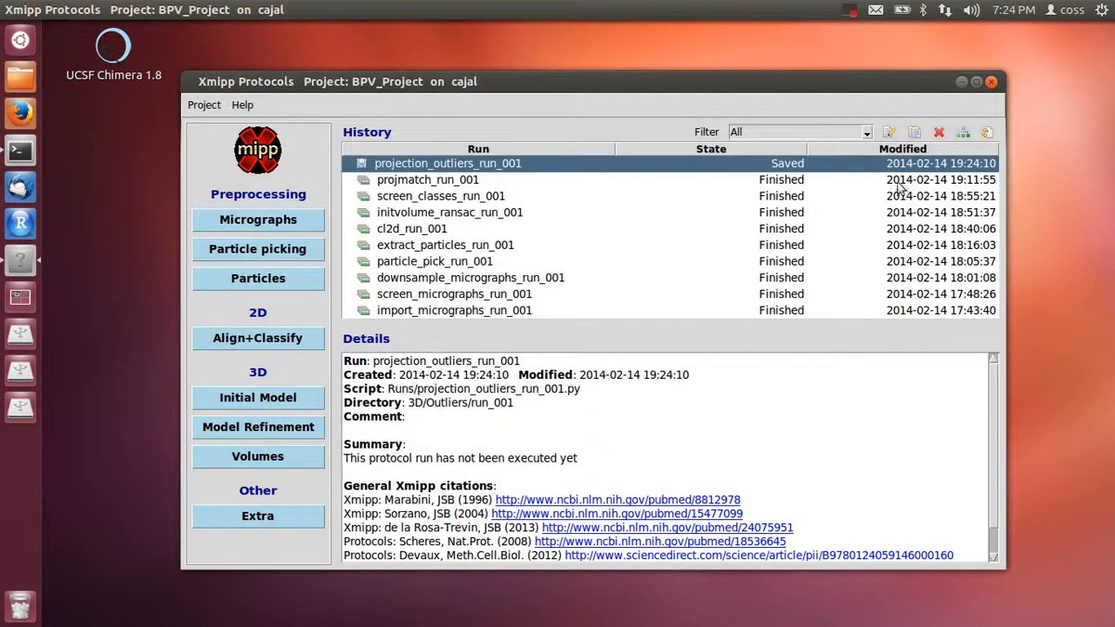
Step: Refresh the run history, check the error log of projection_outliers_run_001 in its output console, and close the console
{"action": "left_click", "coordinate": [986, 132]}
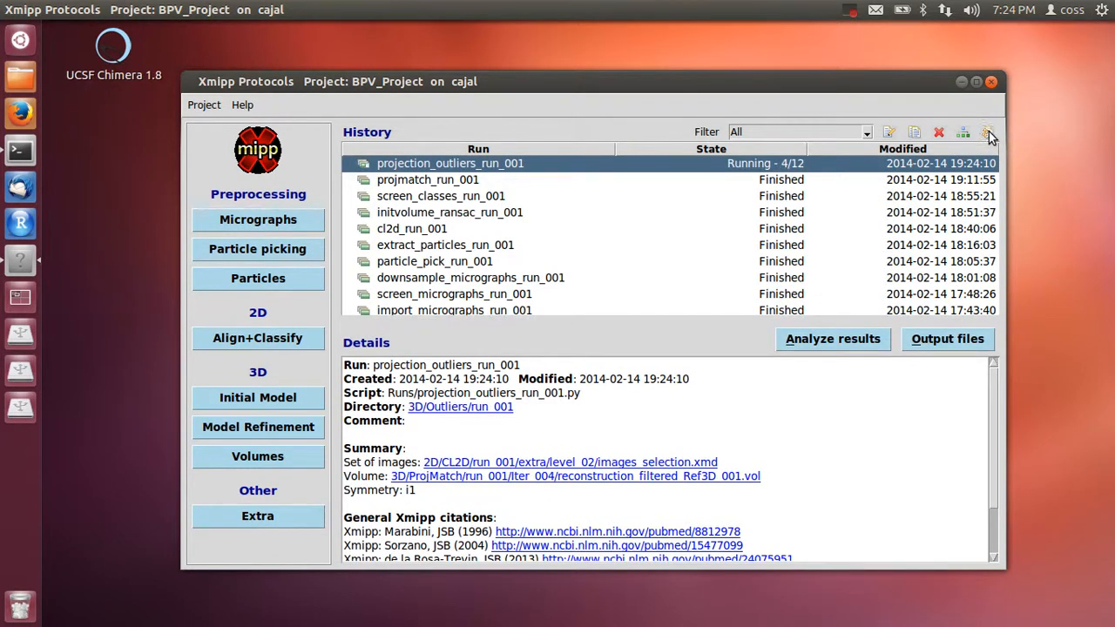
{"action": "left_click", "coordinate": [982, 347]}
{"action": "left_click", "coordinate": [642, 168]}
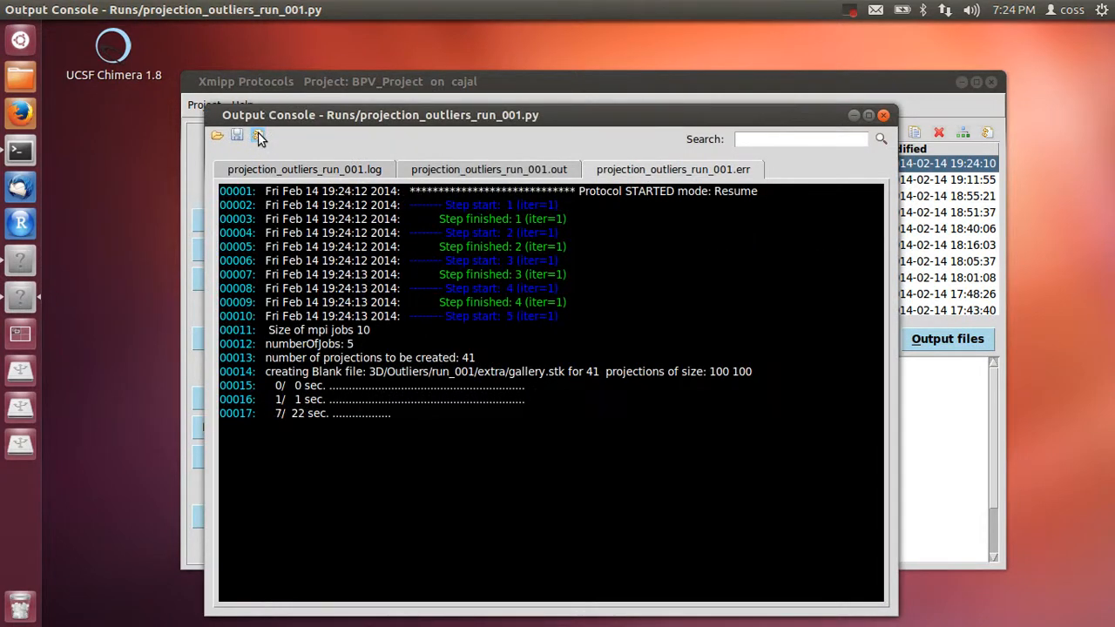
{"action": "left_click_drag", "start_coordinate": [506, 113], "coordinate": [670, 55]}
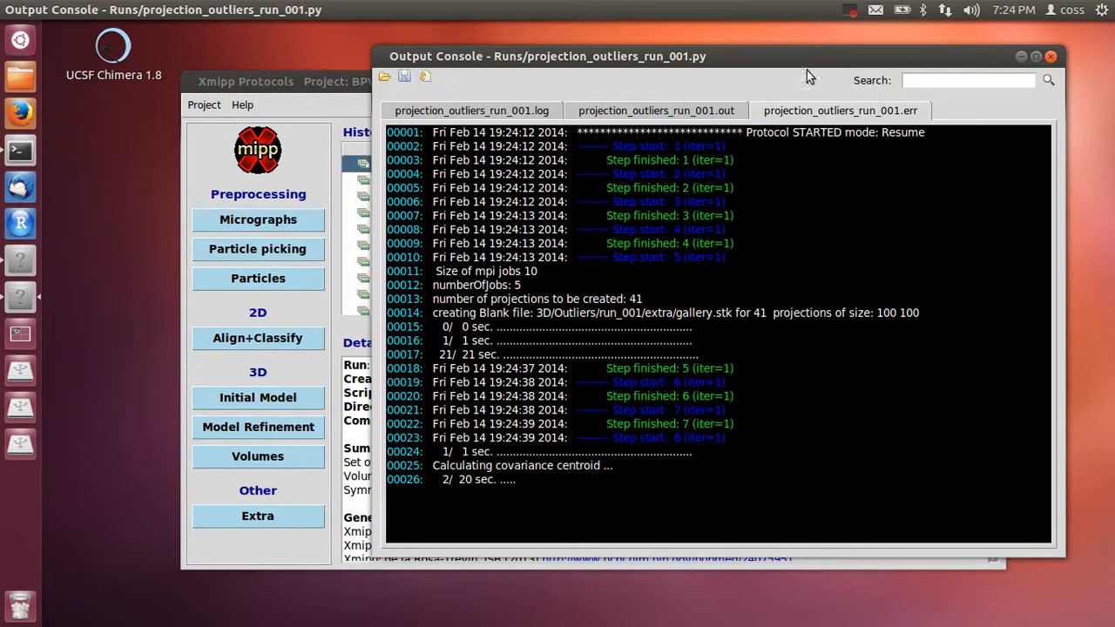
{"action": "left_click", "coordinate": [1052, 58]}
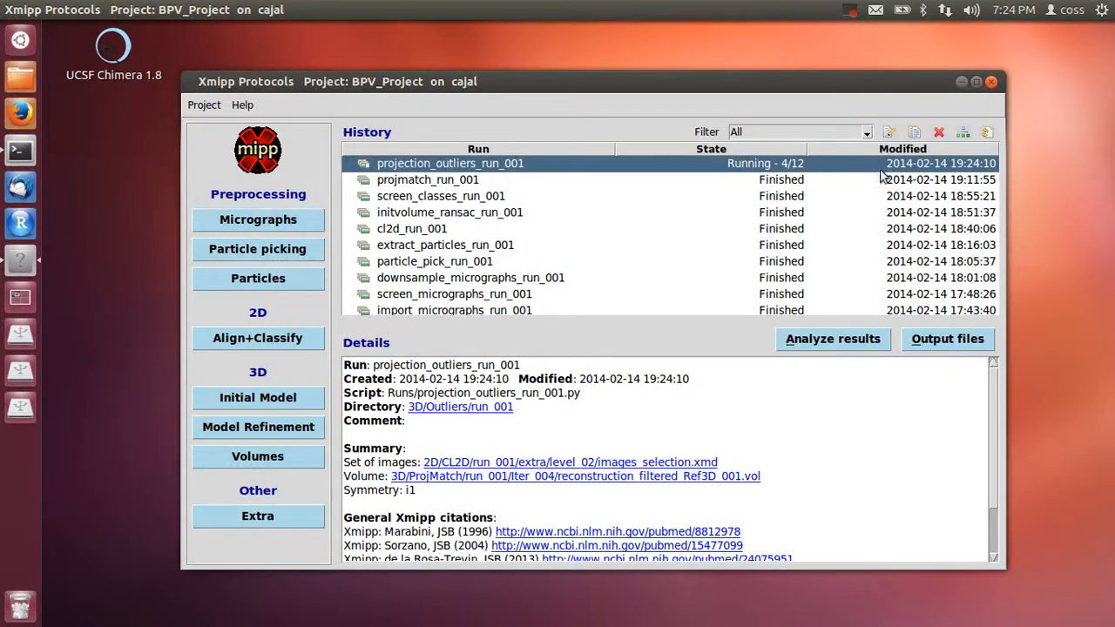
Step: Refresh the history until the outlier run completes, open its results for analysis, and widen the images.xmd metadata table
{"action": "left_click", "coordinate": [987, 132]}
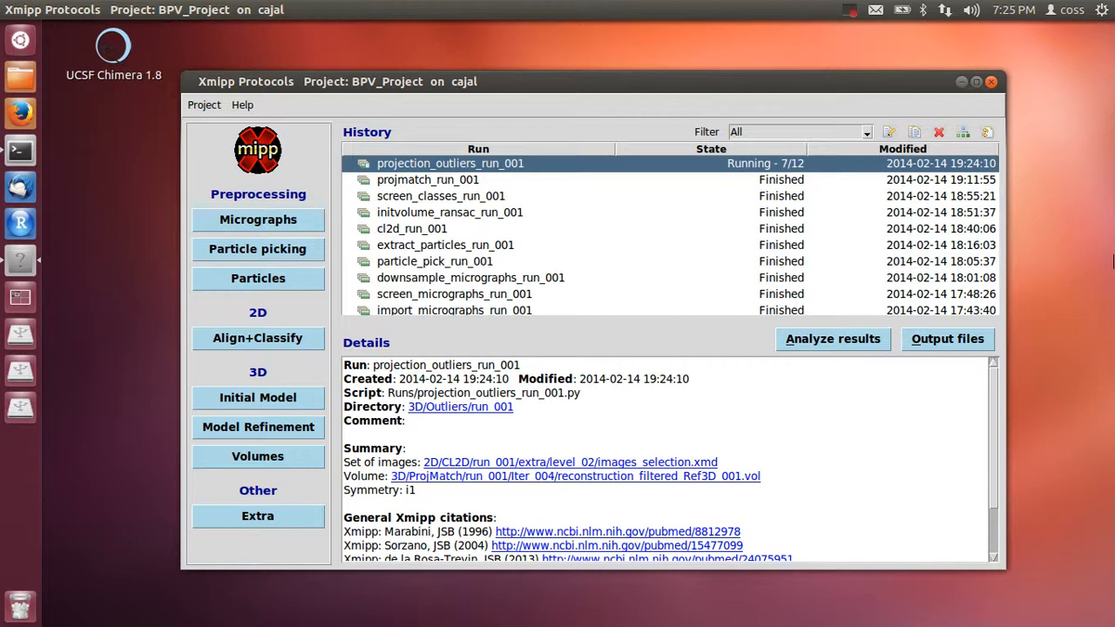
{"action": "left_click", "coordinate": [993, 133]}
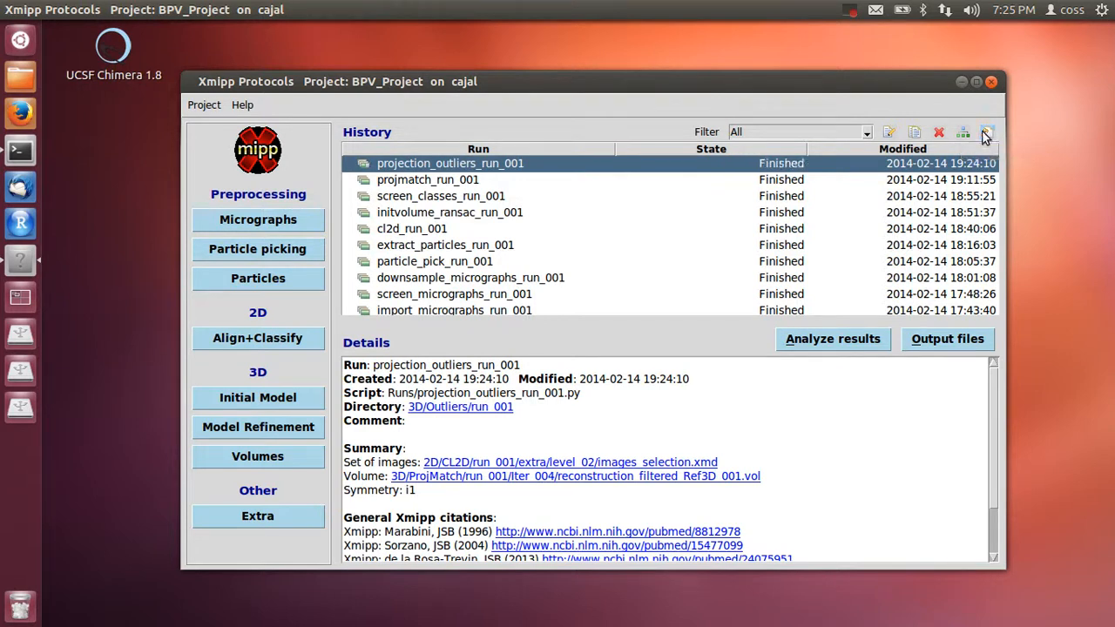
{"action": "left_click", "coordinate": [832, 340]}
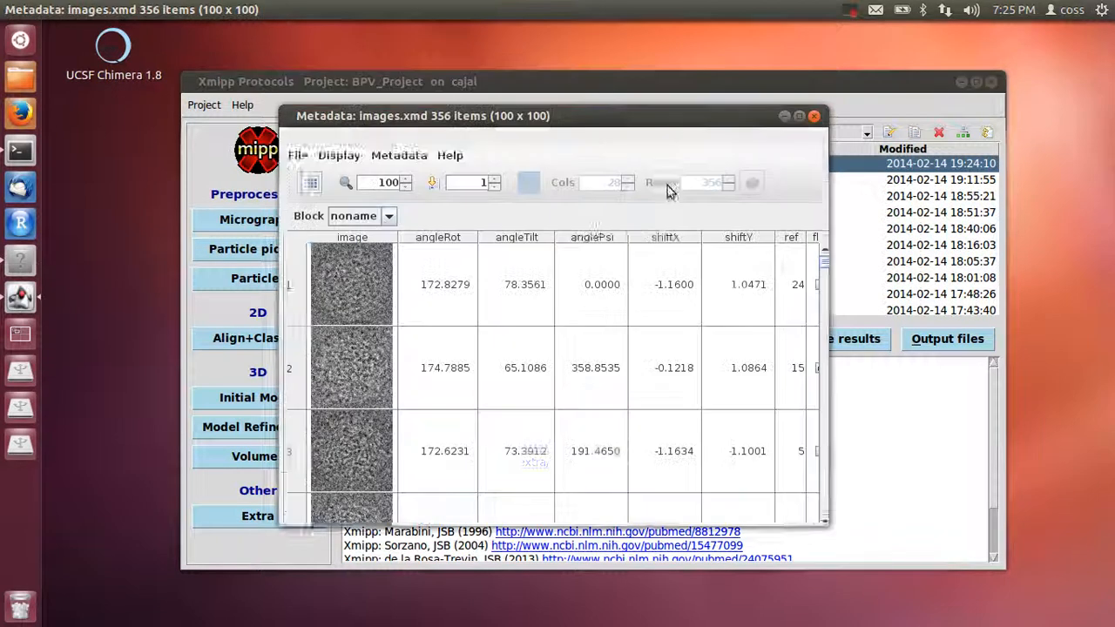
{"action": "left_click_drag", "start_coordinate": [493, 119], "coordinate": [314, 74]}
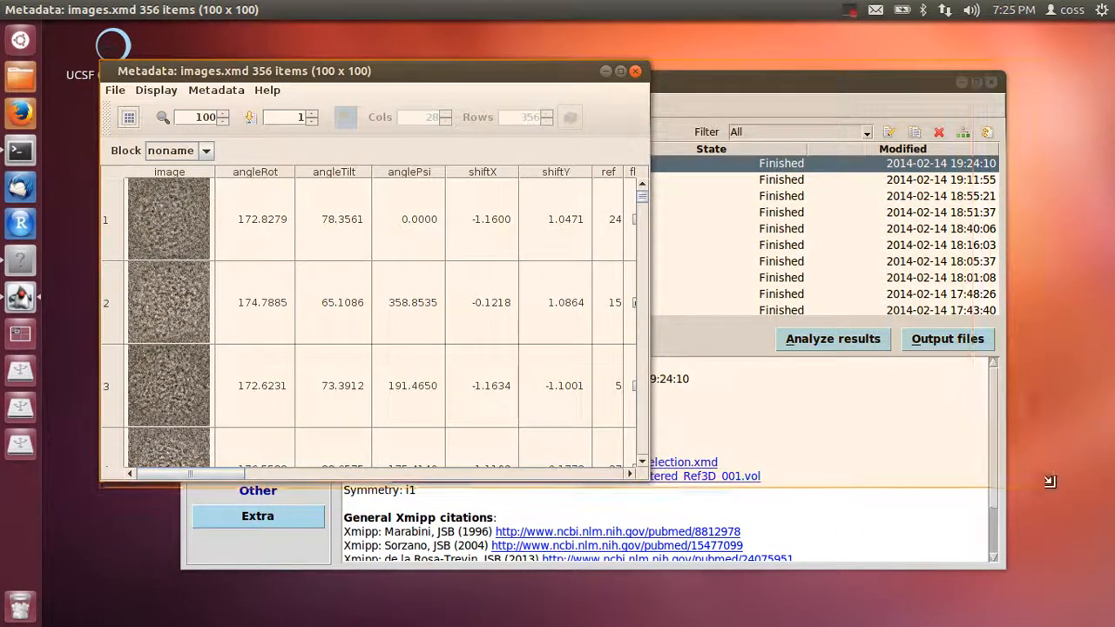
{"action": "left_click_drag", "start_coordinate": [643, 473], "coordinate": [1078, 486]}
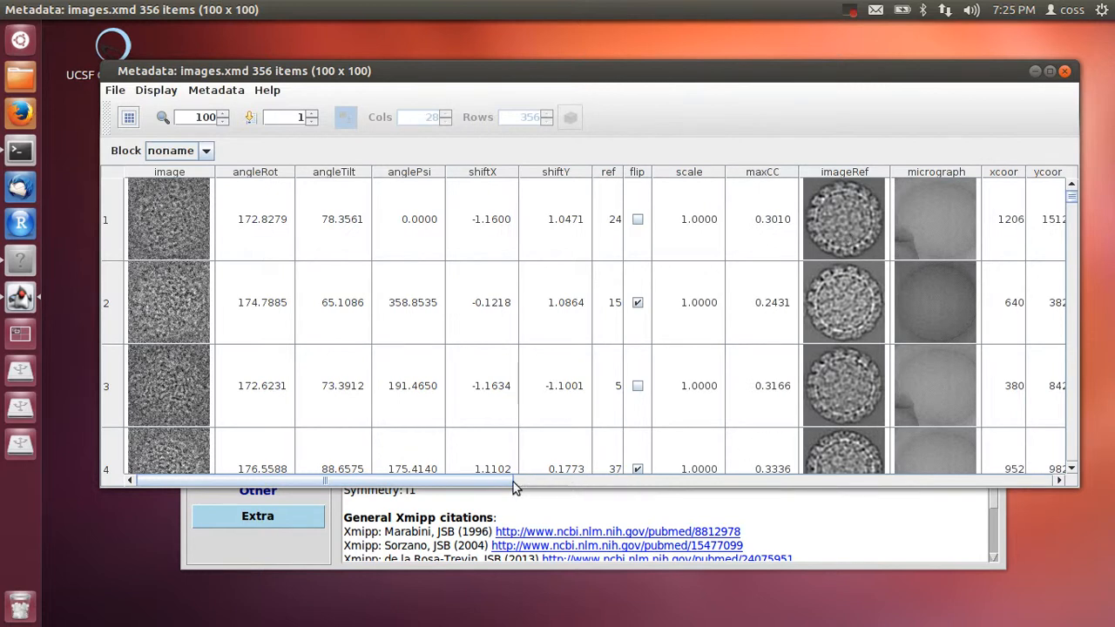
Step: Examine the metadata table's alignment, reference image, zScore and residual score columns across the first and last particles
{"action": "left_click_drag", "start_coordinate": [485, 486], "coordinate": [928, 485]}
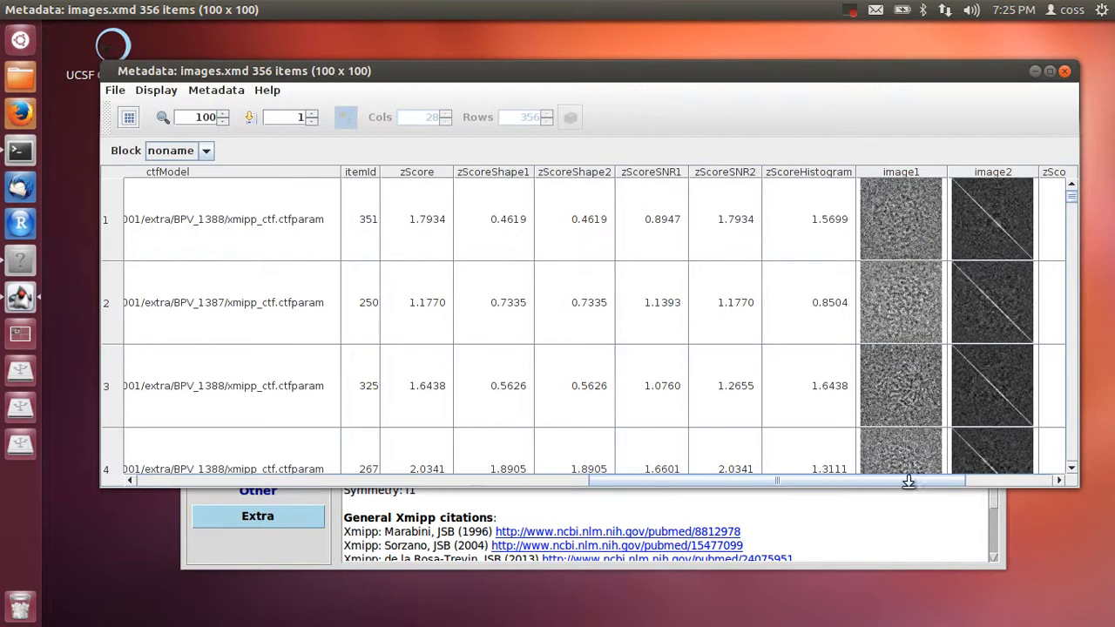
{"action": "left_click_drag", "start_coordinate": [911, 487], "coordinate": [1027, 491]}
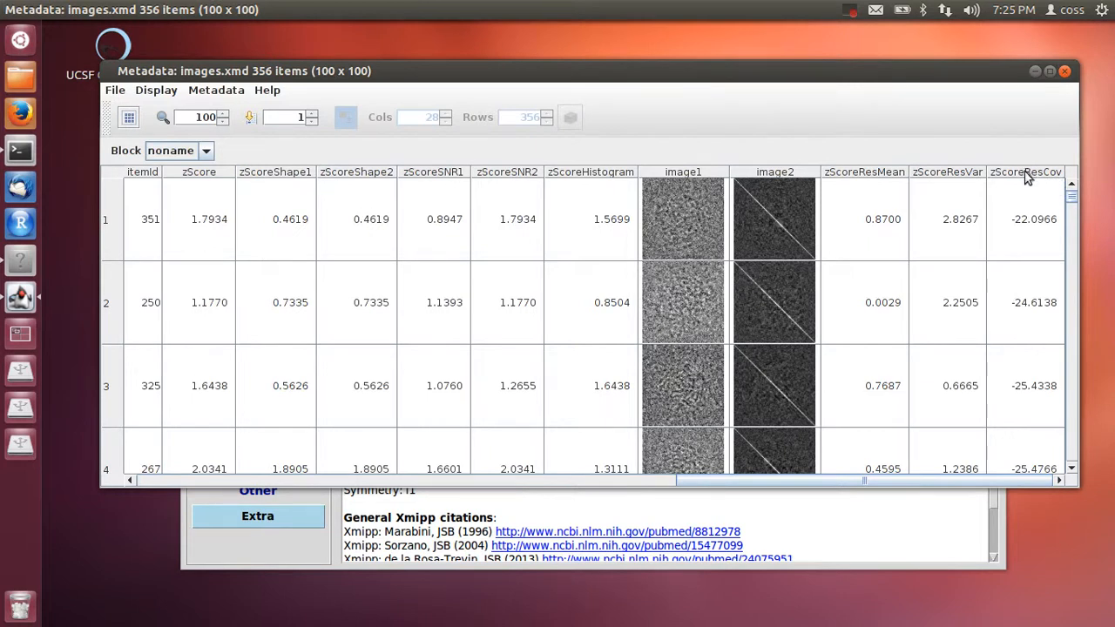
{"action": "mouse_move", "coordinate": [1028, 177]}
{"action": "left_click_drag", "start_coordinate": [720, 479], "coordinate": [580, 484]}
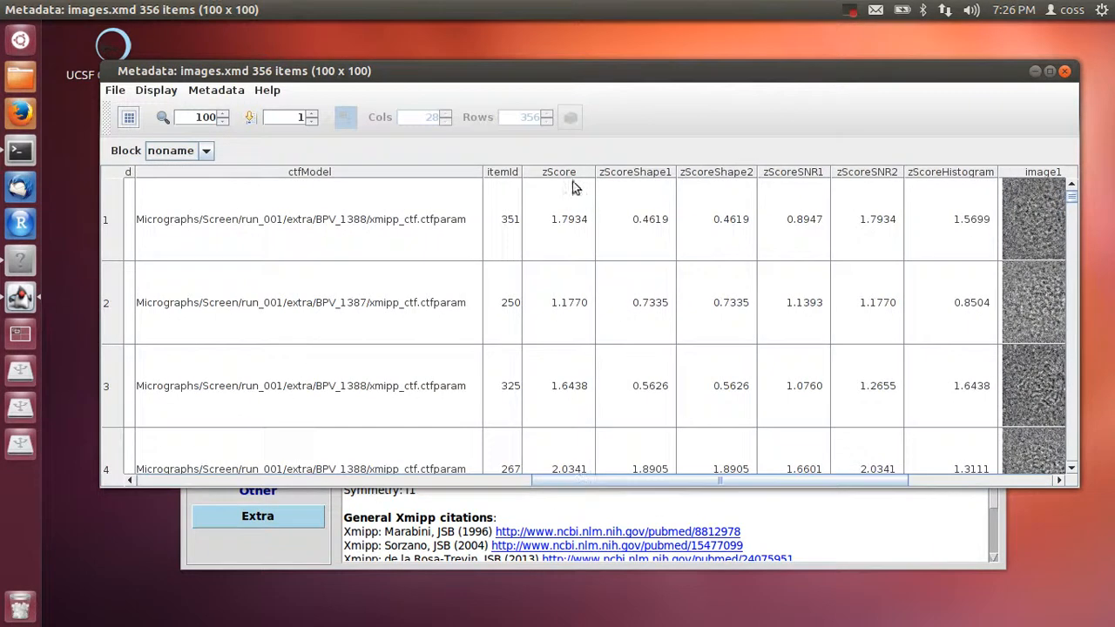
{"action": "left_click_drag", "start_coordinate": [1072, 195], "coordinate": [1088, 460]}
{"action": "left_click_drag", "start_coordinate": [555, 488], "coordinate": [143, 488]}
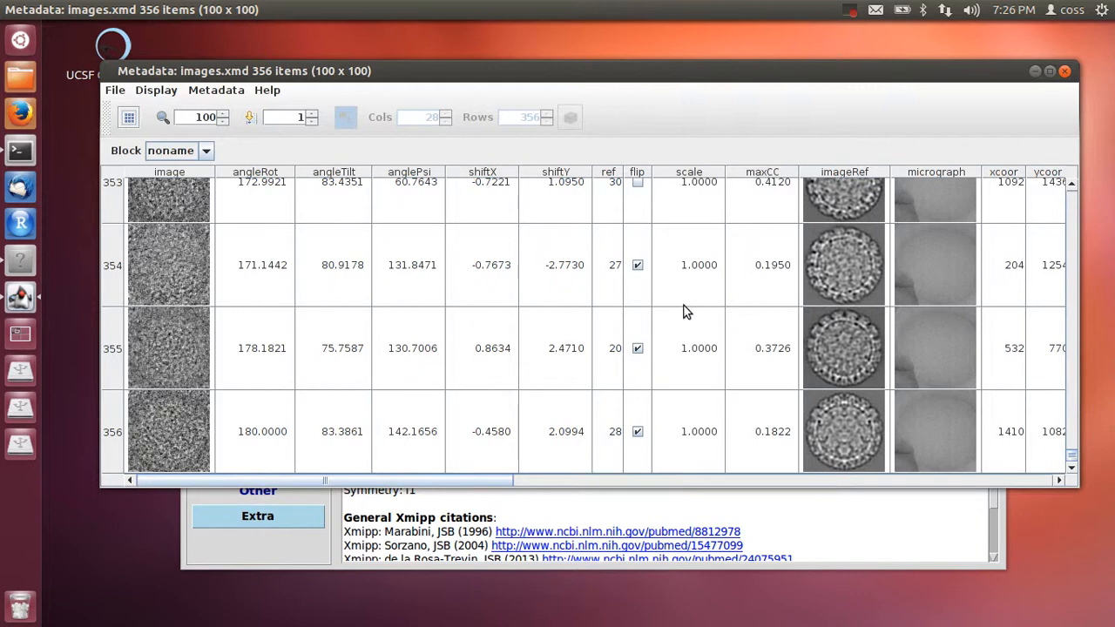
{"action": "scroll", "coordinate": [701, 302], "scroll_direction": "up", "scroll_amount": 5}
{"action": "scroll", "coordinate": [701, 302], "scroll_direction": "up", "scroll_amount": 11}
{"action": "left_click_drag", "start_coordinate": [407, 480], "coordinate": [1114, 493]}
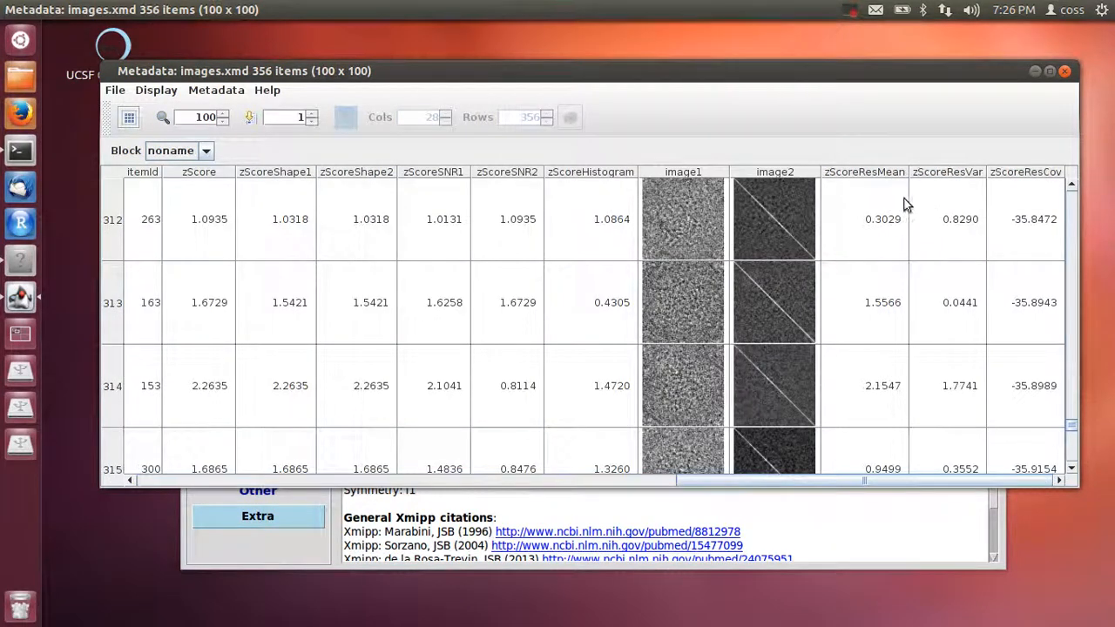
Step: Sort the particles by zScoreResMean in ascending order and inspect the images and scores of the last rows
{"action": "scroll", "coordinate": [895, 189], "scroll_direction": "up", "scroll_amount": 4}
{"action": "left_click", "coordinate": [864, 171]}
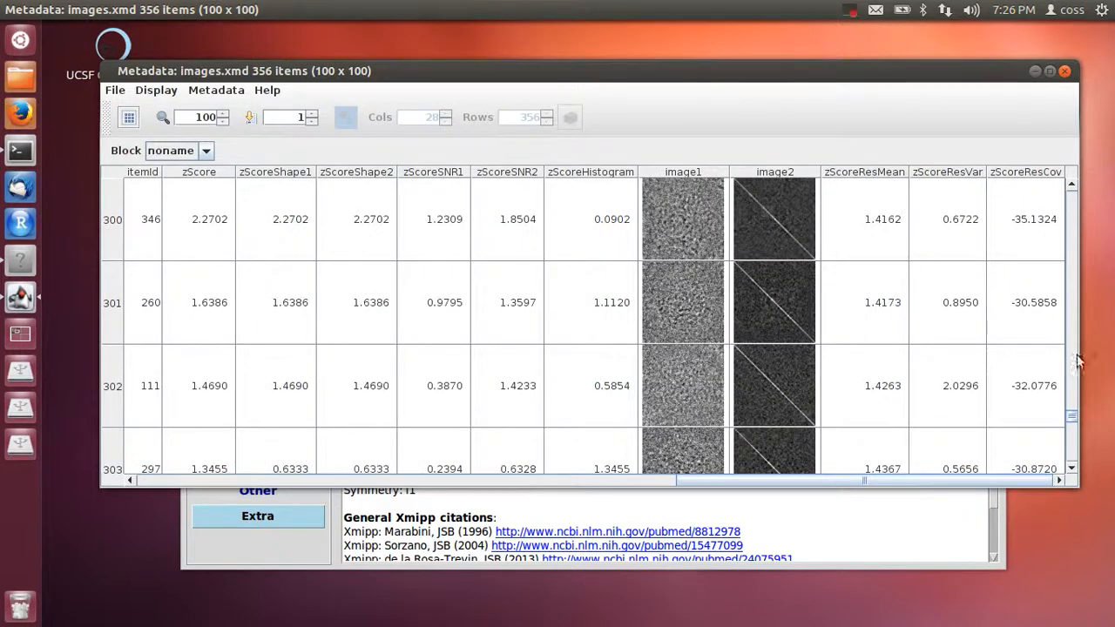
{"action": "left_click_drag", "start_coordinate": [1072, 417], "coordinate": [1068, 483]}
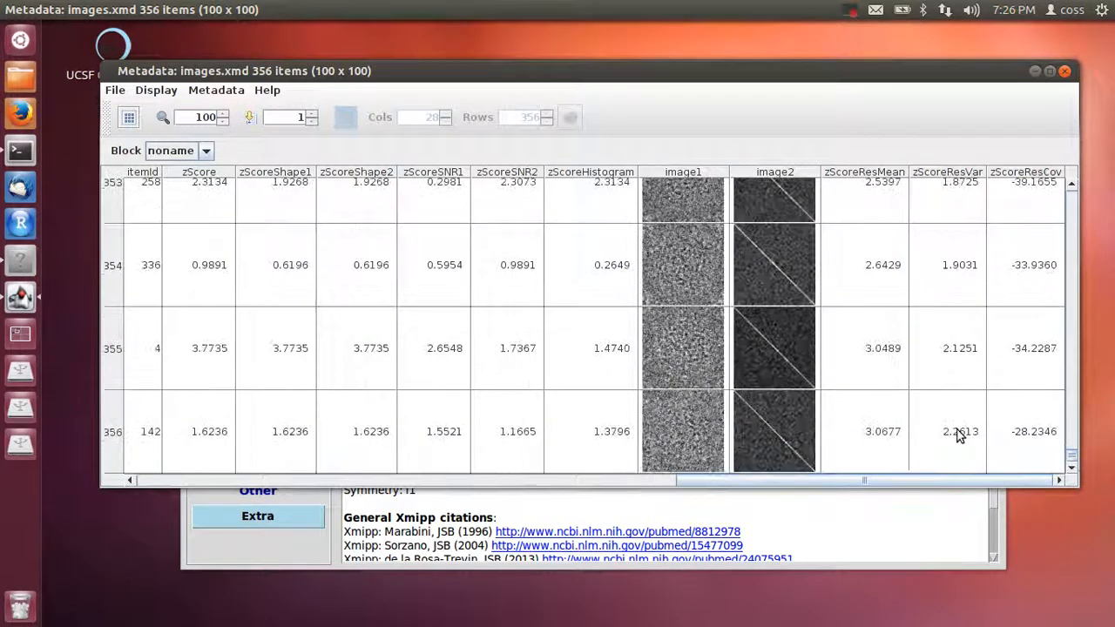
{"action": "left_click_drag", "start_coordinate": [993, 478], "coordinate": [398, 480]}
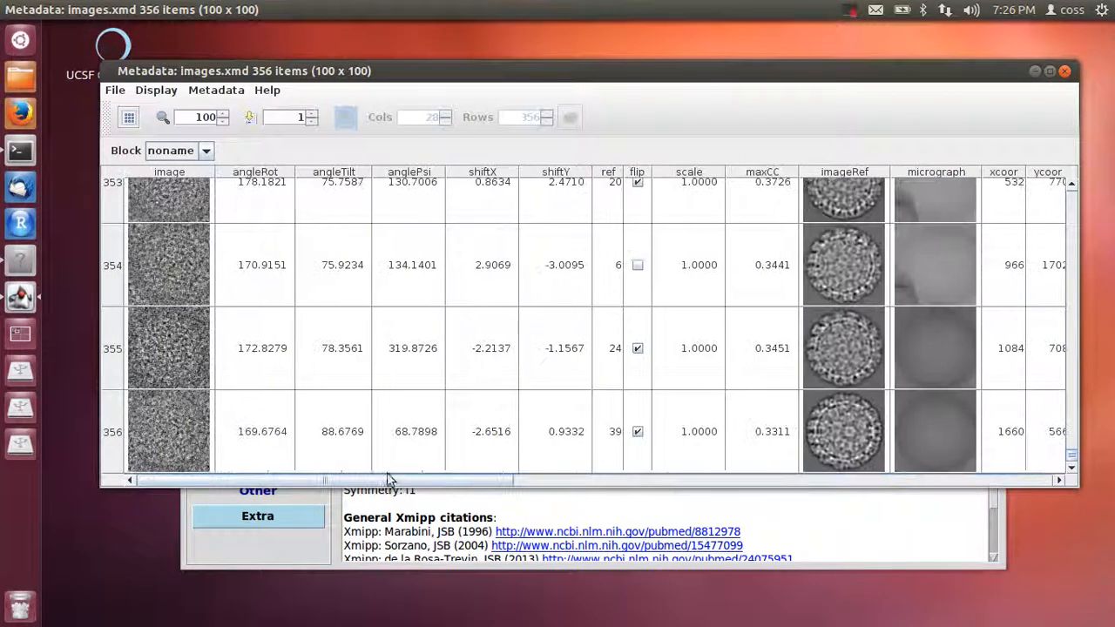
{"action": "left_click_drag", "start_coordinate": [501, 480], "coordinate": [866, 481]}
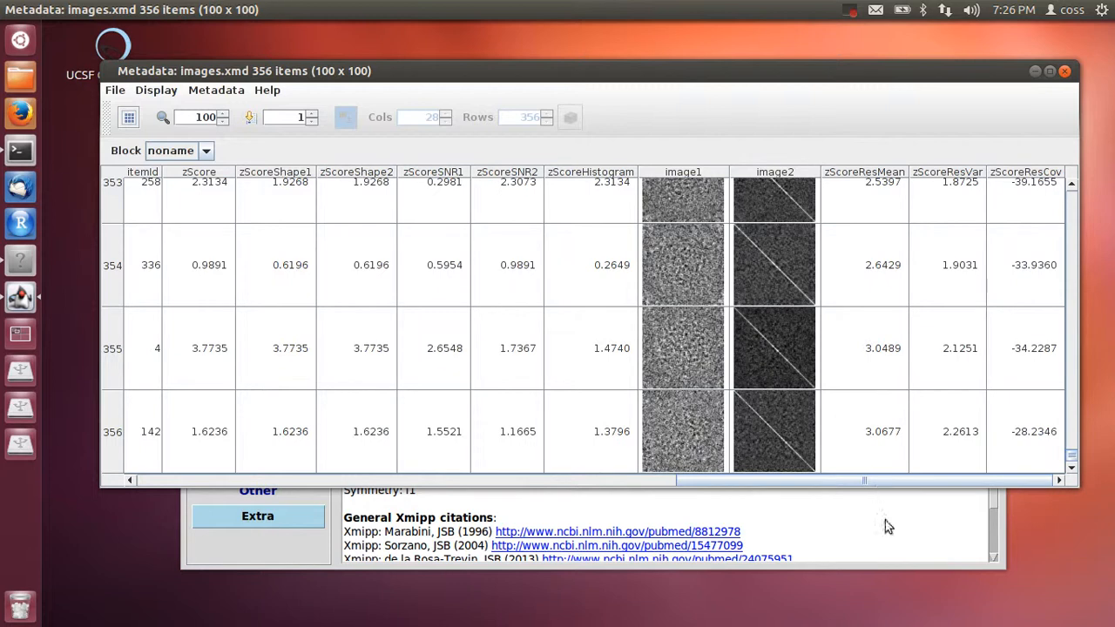
{"action": "left_click_drag", "start_coordinate": [873, 481], "coordinate": [932, 483]}
Step: Sort the particles by zScoreResVar in ascending order and compare the last rows with the first ones
{"action": "left_click", "coordinate": [958, 173]}
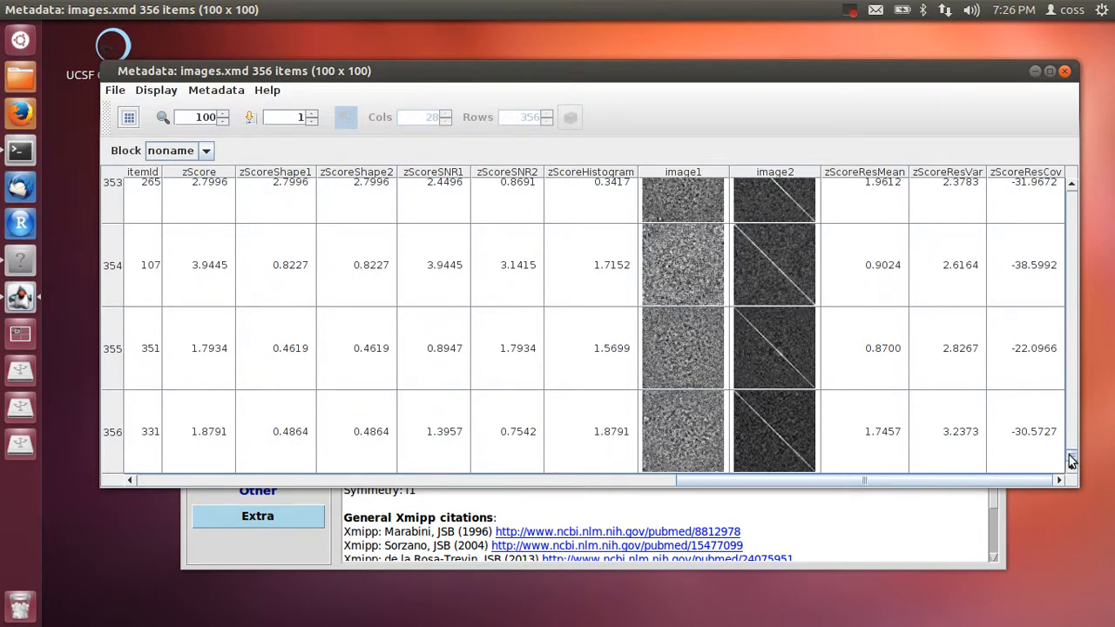
{"action": "left_click_drag", "start_coordinate": [1071, 460], "coordinate": [1058, 170]}
{"action": "left_click", "coordinate": [1036, 186]}
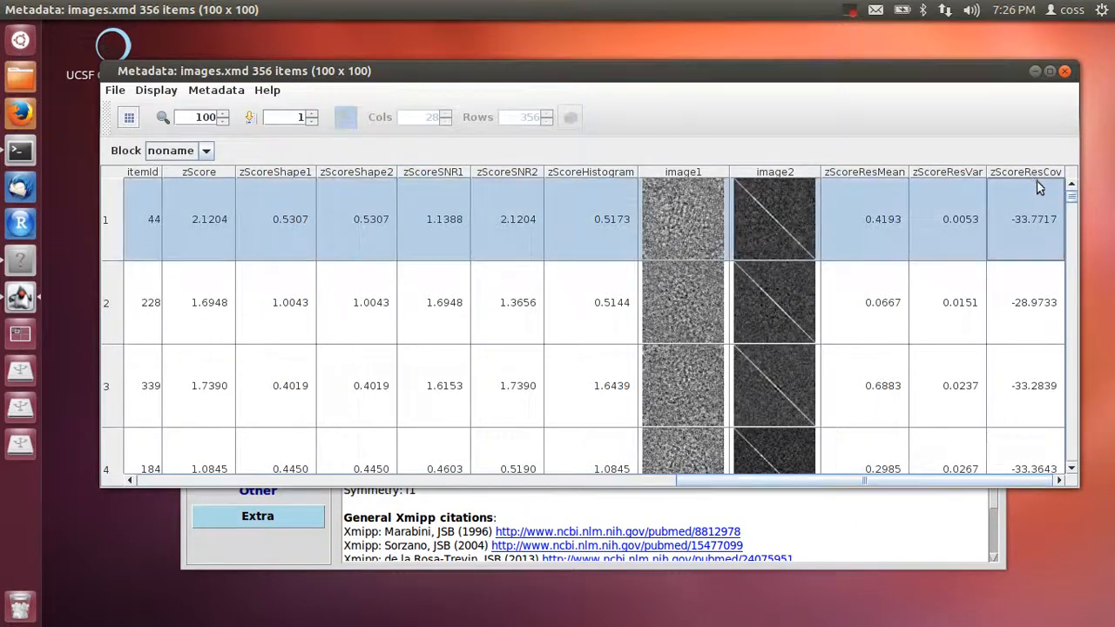
Step: Sort the particles by zScoreResCov in ascending order and compare the rows at both ends of the table
{"action": "left_click", "coordinate": [1031, 171]}
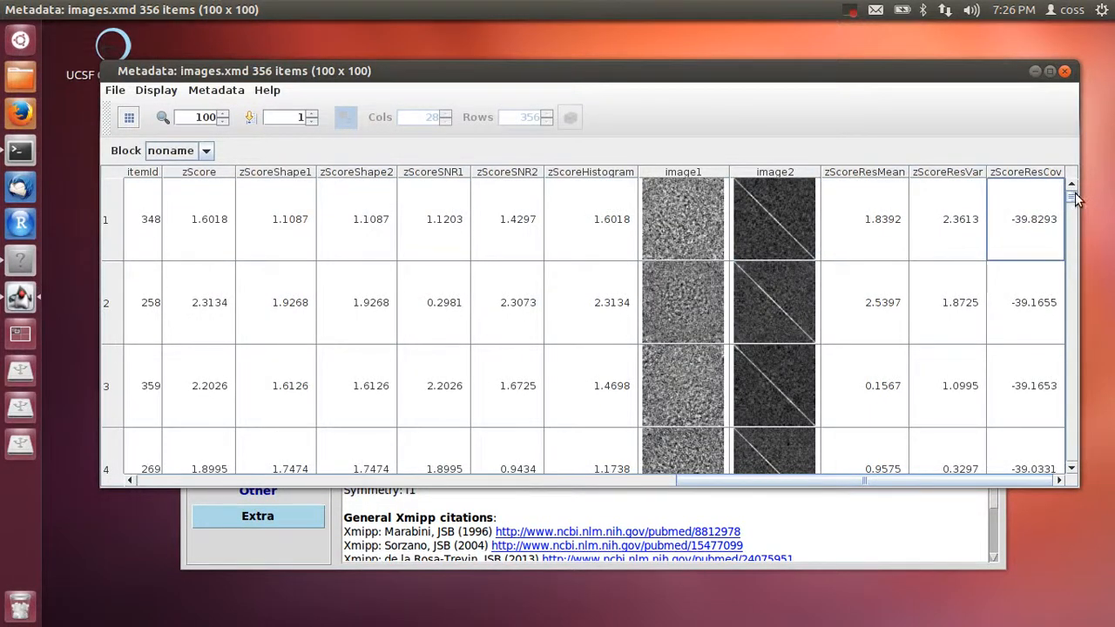
{"action": "left_click_drag", "start_coordinate": [1076, 225], "coordinate": [1076, 516]}
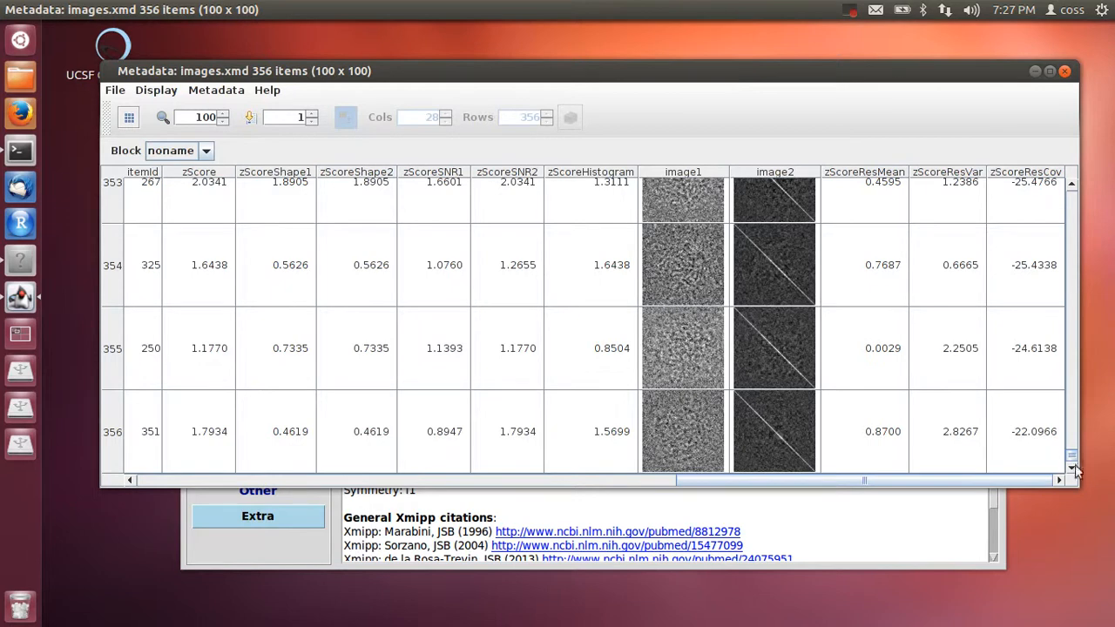
{"action": "left_click_drag", "start_coordinate": [1071, 455], "coordinate": [1073, 149]}
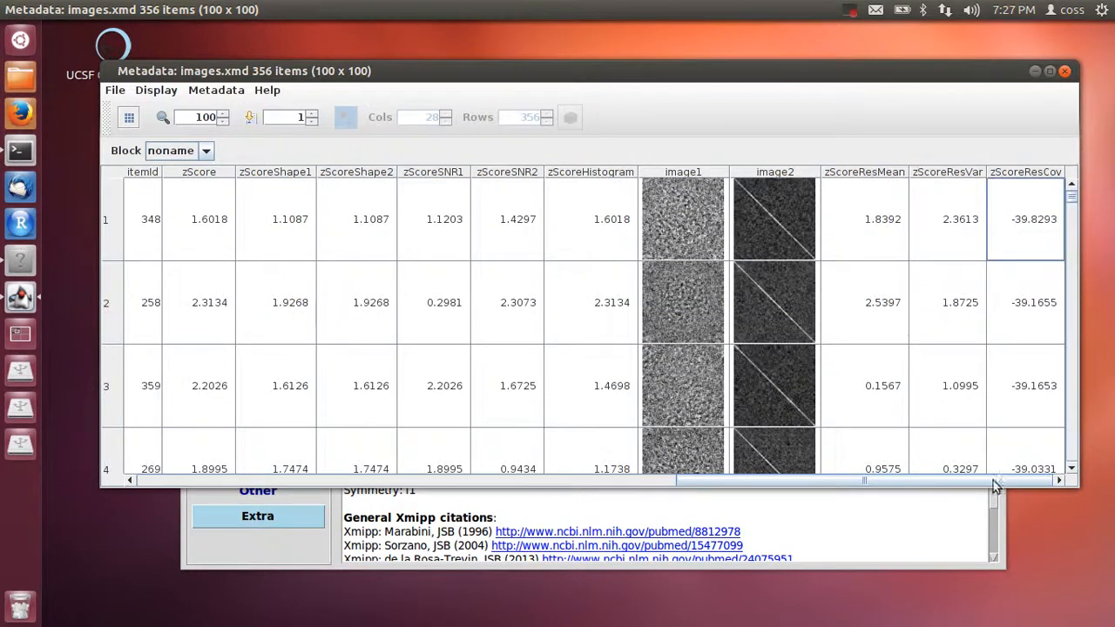
{"action": "left_click_drag", "start_coordinate": [1071, 201], "coordinate": [1087, 576]}
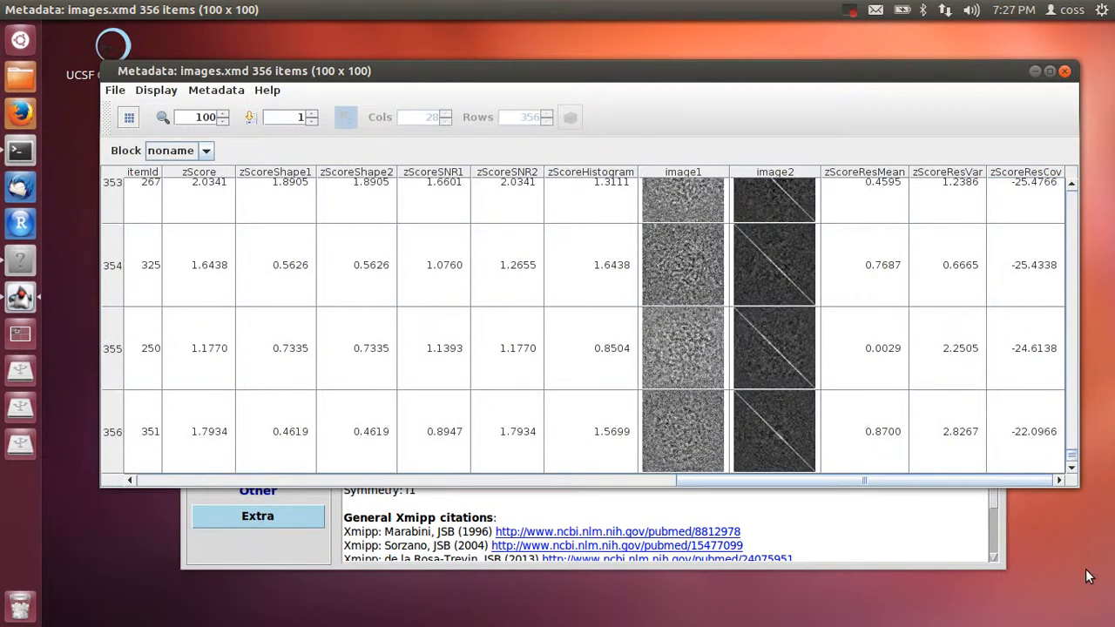
Step: Inspect the last particle's image2 at full size and compare the first particles' alignment, micrograph and residual score columns
{"action": "double_click", "coordinate": [780, 439]}
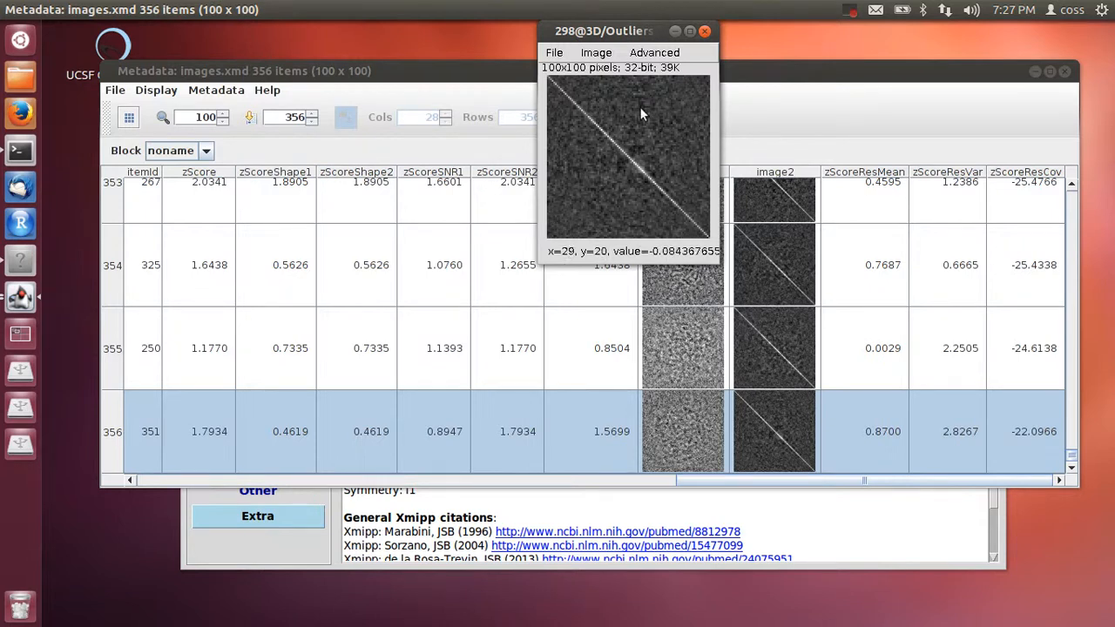
{"action": "left_click", "coordinate": [705, 32]}
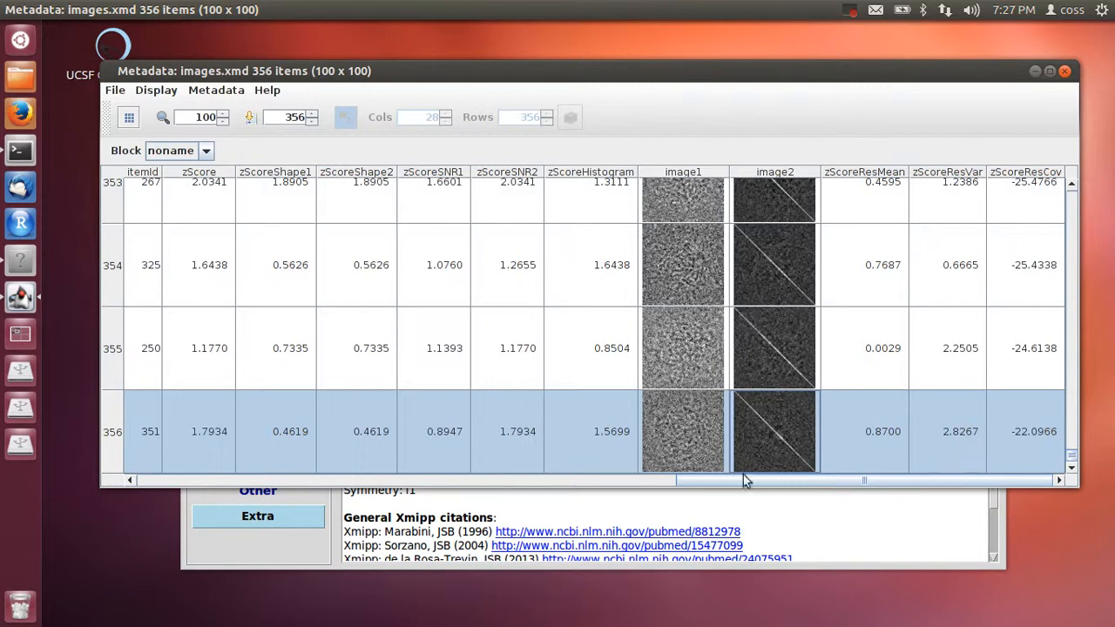
{"action": "left_click_drag", "start_coordinate": [1072, 454], "coordinate": [1095, 151]}
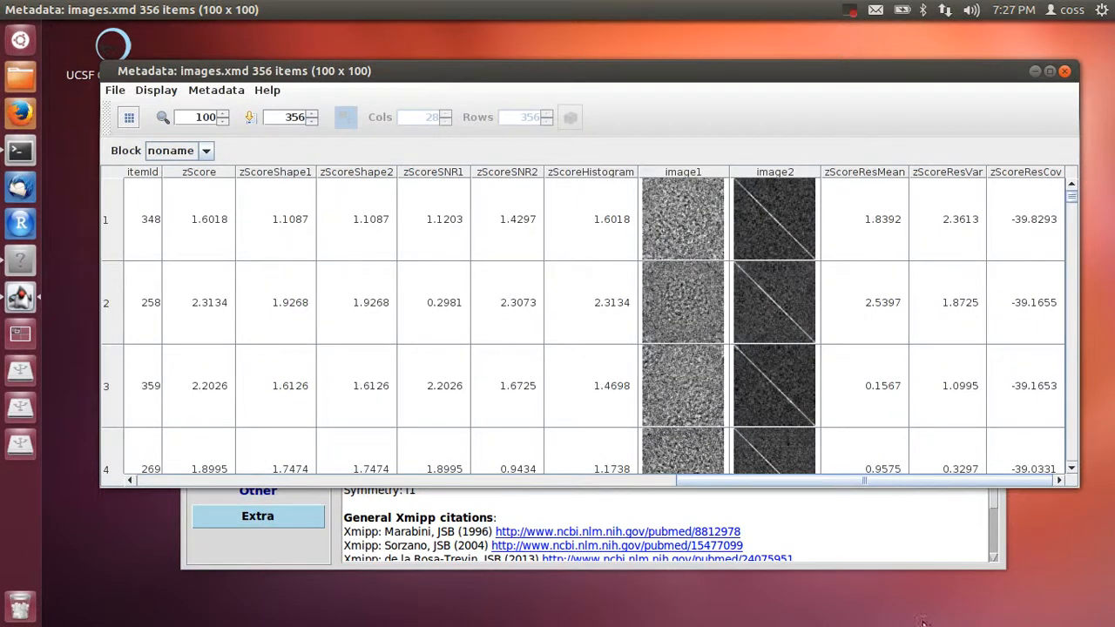
{"action": "left_click_drag", "start_coordinate": [942, 485], "coordinate": [1016, 485]}
{"action": "left_click_drag", "start_coordinate": [969, 487], "coordinate": [65, 511]}
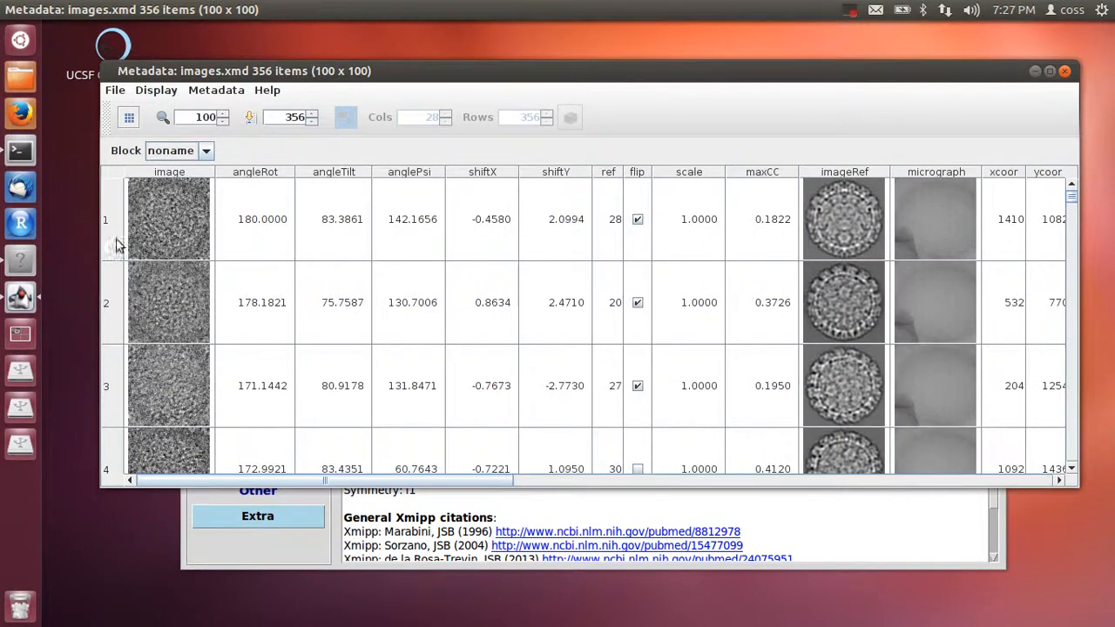
{"action": "left_click_drag", "start_coordinate": [433, 484], "coordinate": [1112, 483]}
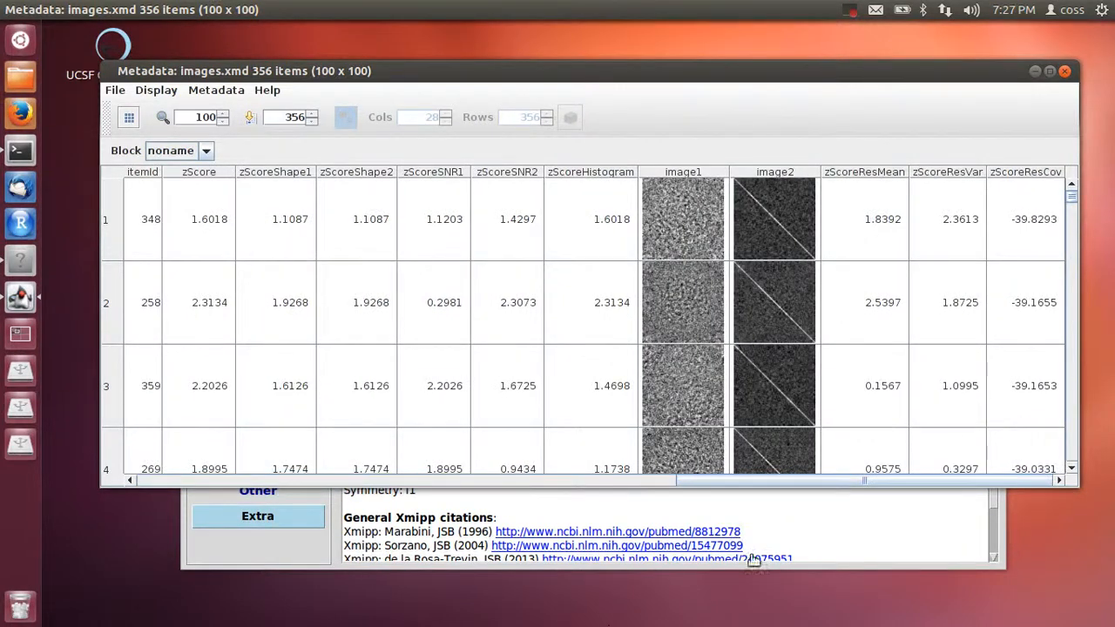
{"action": "left_click_drag", "start_coordinate": [813, 480], "coordinate": [166, 510]}
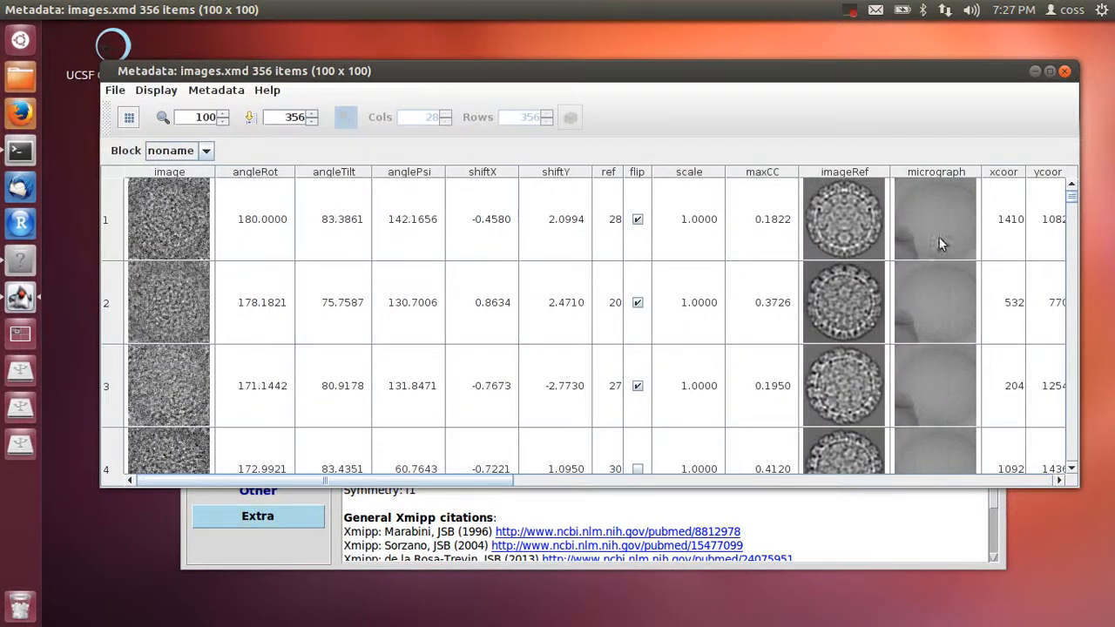
Step: Select all particles from row 262 onward in the sorted table and disable them
{"action": "left_click_drag", "start_coordinate": [1074, 201], "coordinate": [1076, 392]}
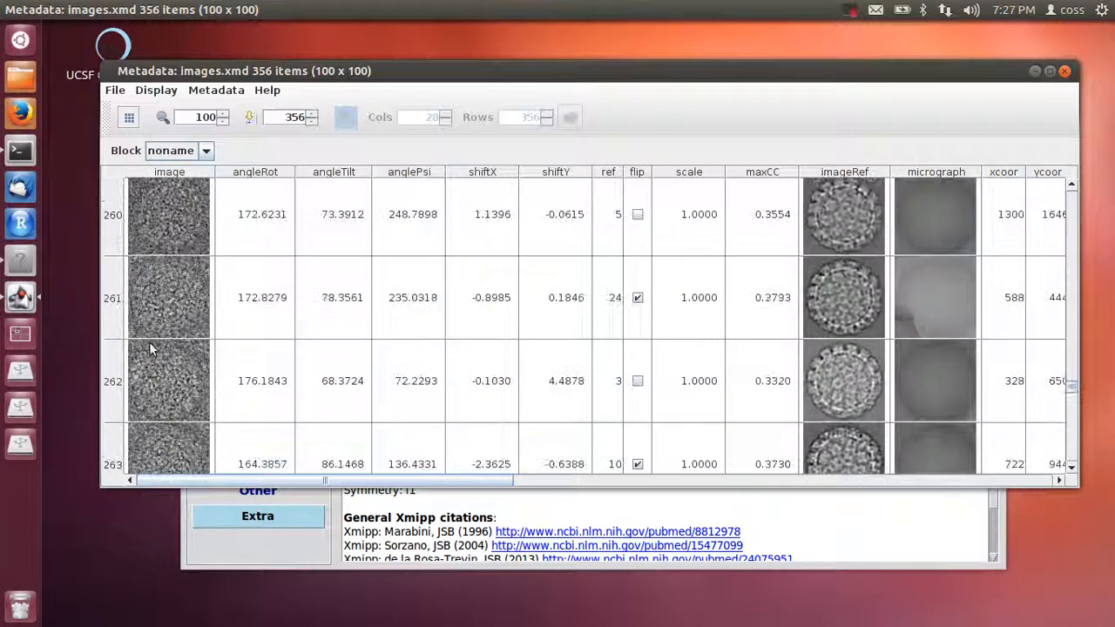
{"action": "left_click", "coordinate": [163, 385]}
{"action": "right_click", "coordinate": [163, 386]}
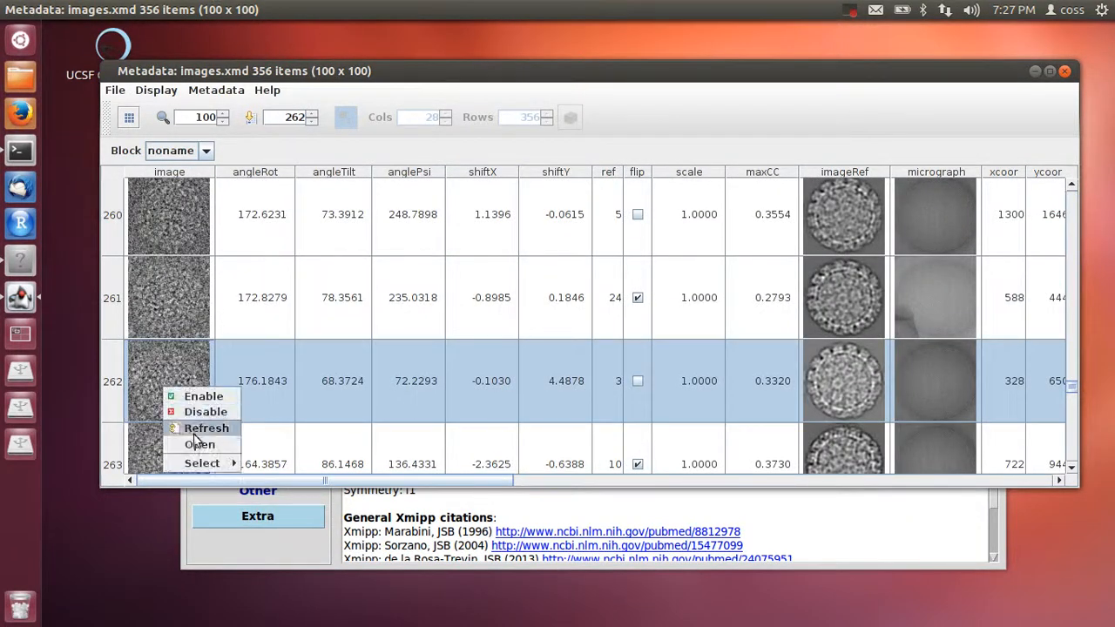
{"action": "mouse_move", "coordinate": [199, 464]}
{"action": "left_click", "coordinate": [281, 492]}
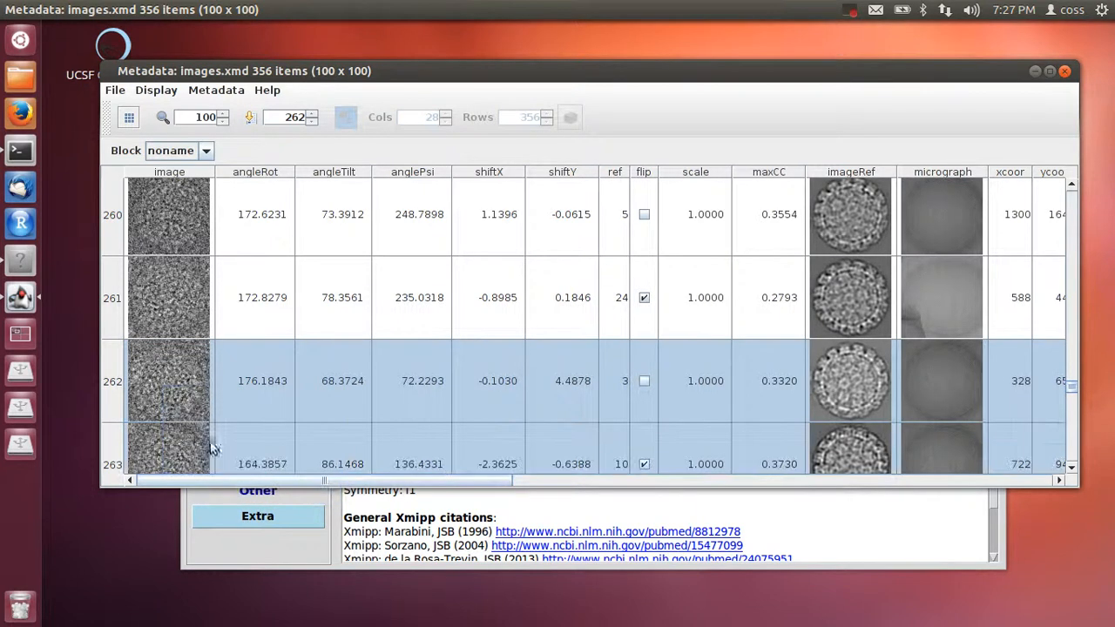
{"action": "right_click", "coordinate": [145, 372]}
{"action": "left_click", "coordinate": [200, 399]}
Step: Save the metadata as a new file, 3D/Outliers/run_001/imagesGood.xmd, with the Replace/Append option, and close the table
{"action": "left_click", "coordinate": [111, 91]}
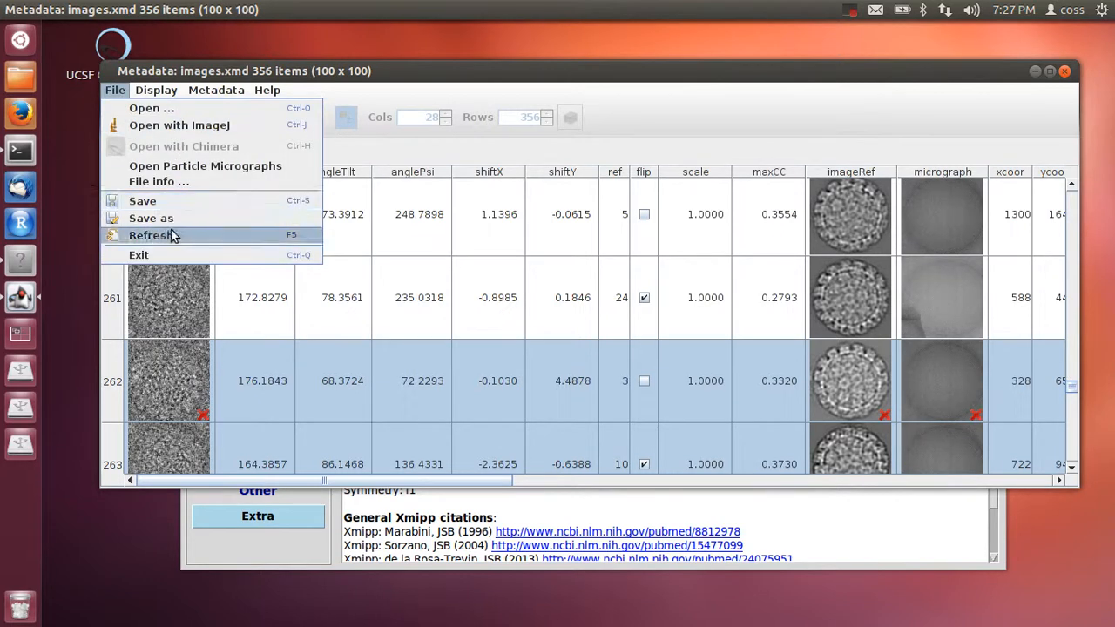
{"action": "left_click", "coordinate": [149, 218]}
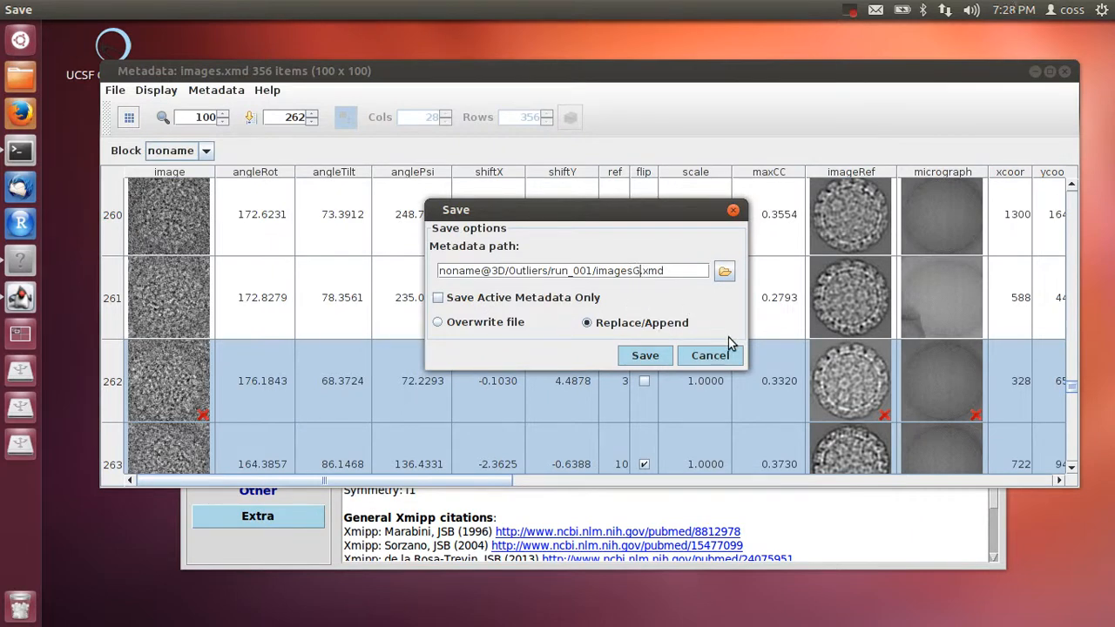
{"action": "type", "text": "Good"}
{"action": "left_click", "coordinate": [643, 357]}
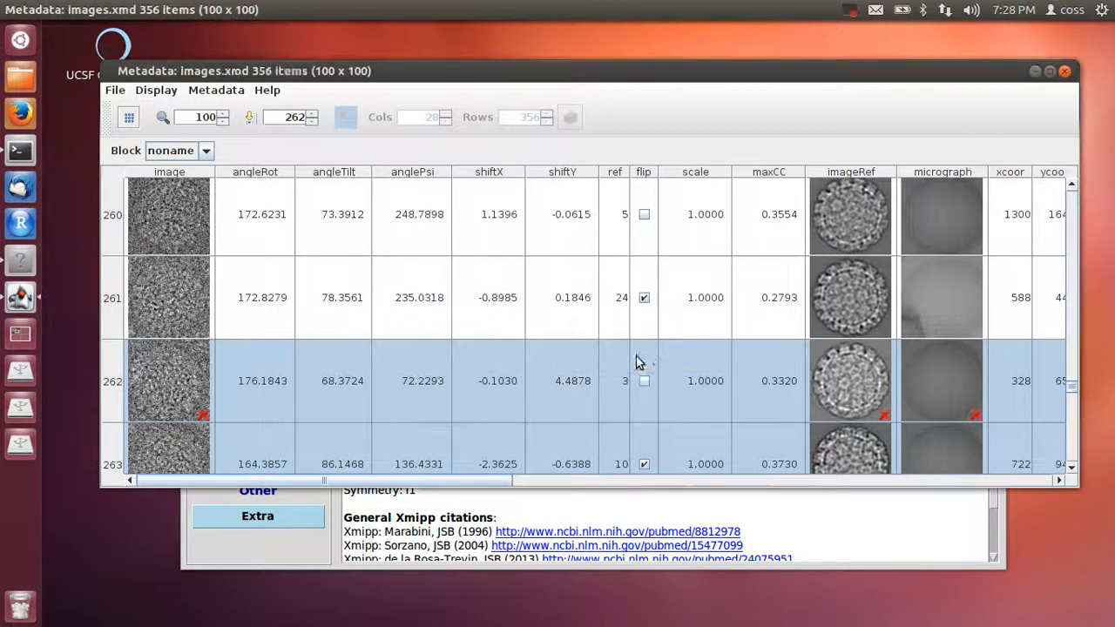
{"action": "left_click", "coordinate": [1064, 71]}
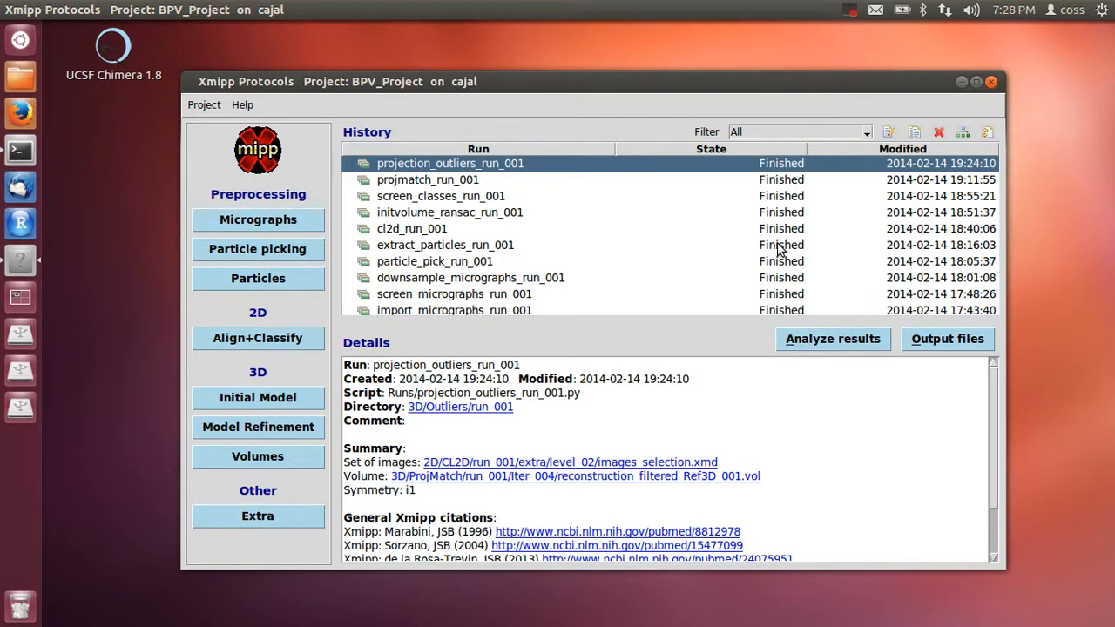
{"action": "left_click", "coordinate": [850, 12]}
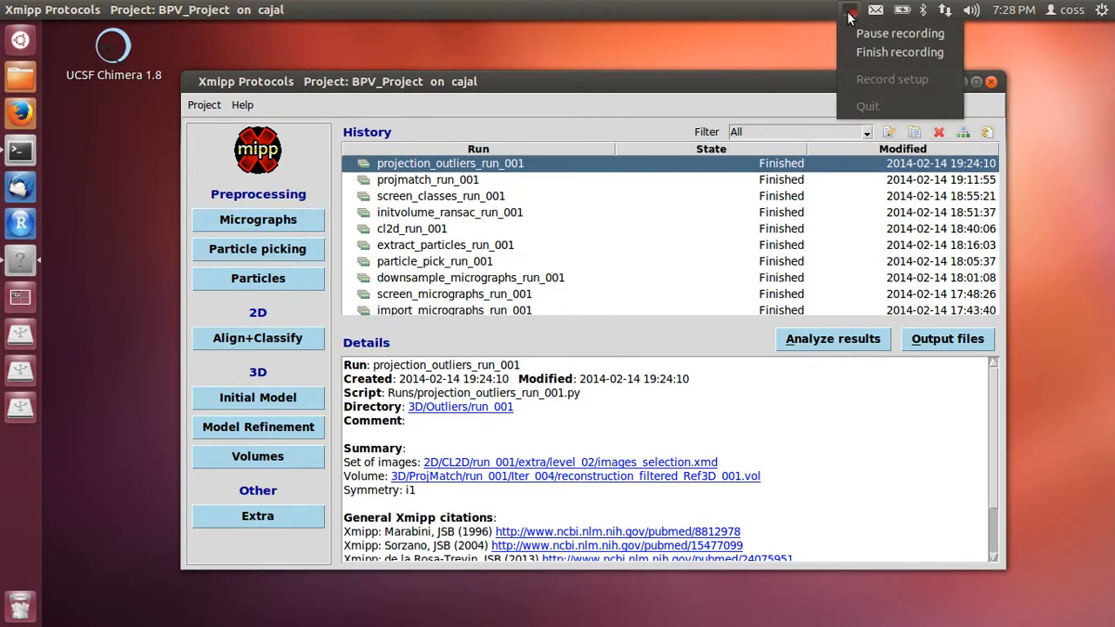
Step: Switch to Firefox and open the Xmipp home page at xmipp.cnb.csic.es/twiki/bin/view/Xmipp/WebHome
{"action": "left_click", "coordinate": [18, 121]}
{"action": "left_click", "coordinate": [415, 56]}
{"action": "type", "text": "xmipp.cnb.csic.es/"}
{"action": "key", "text": "Down"}
{"action": "key", "text": "Return"}
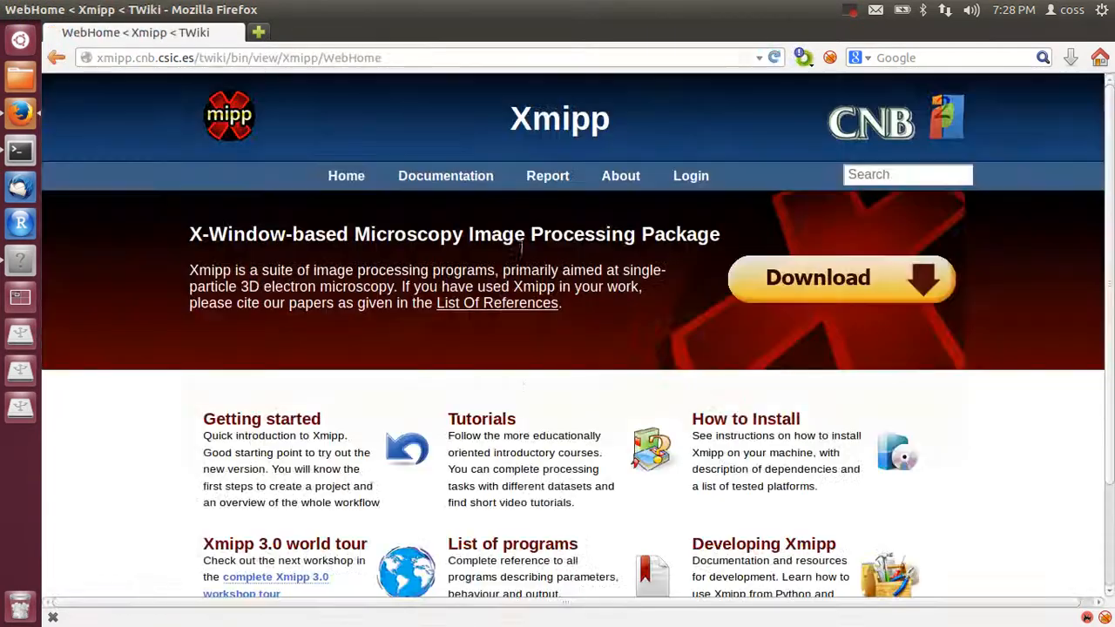
Step: Look over the Xmipp home page's documentation and tutorial sections and dismiss the cookies notification
{"action": "scroll", "coordinate": [801, 471], "scroll_direction": "down", "scroll_amount": 3}
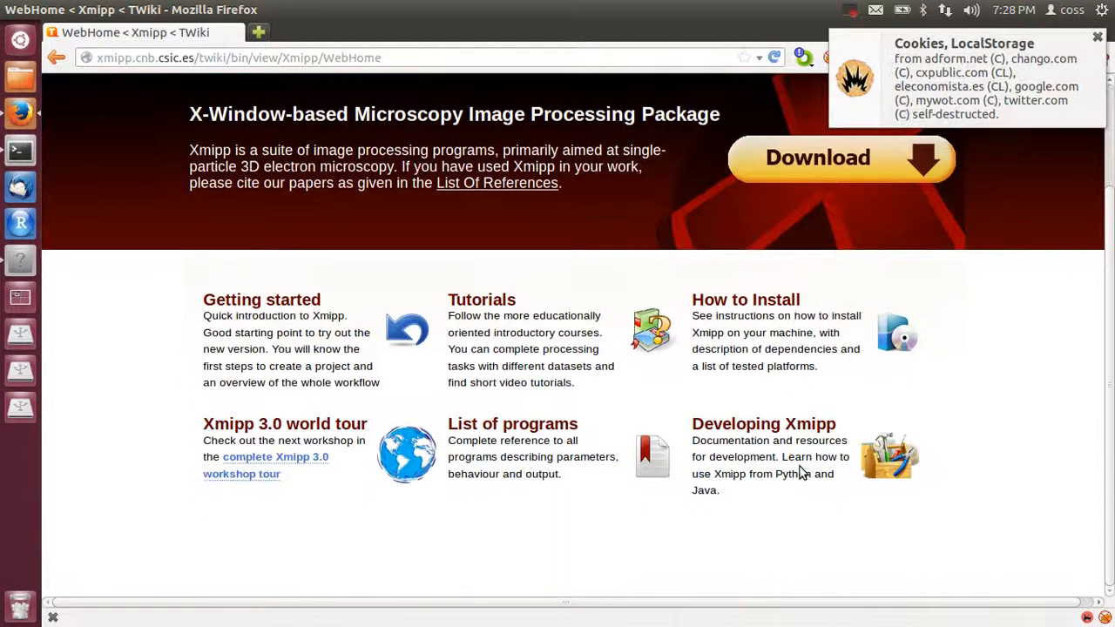
{"action": "scroll", "coordinate": [801, 471], "scroll_direction": "up", "scroll_amount": 3}
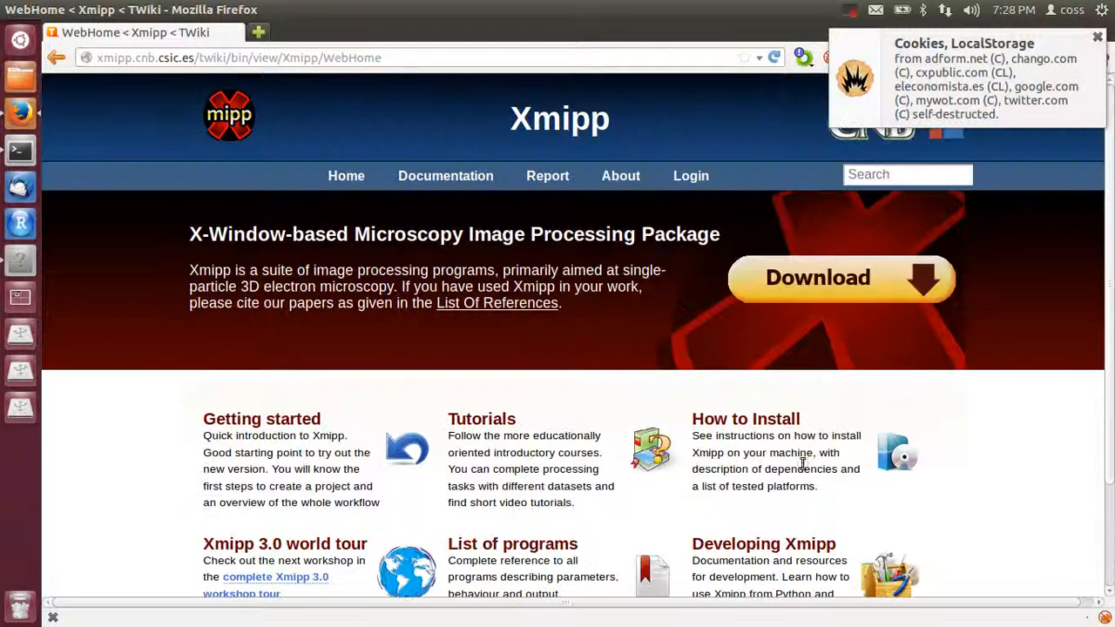
{"action": "left_click", "coordinate": [1098, 38]}
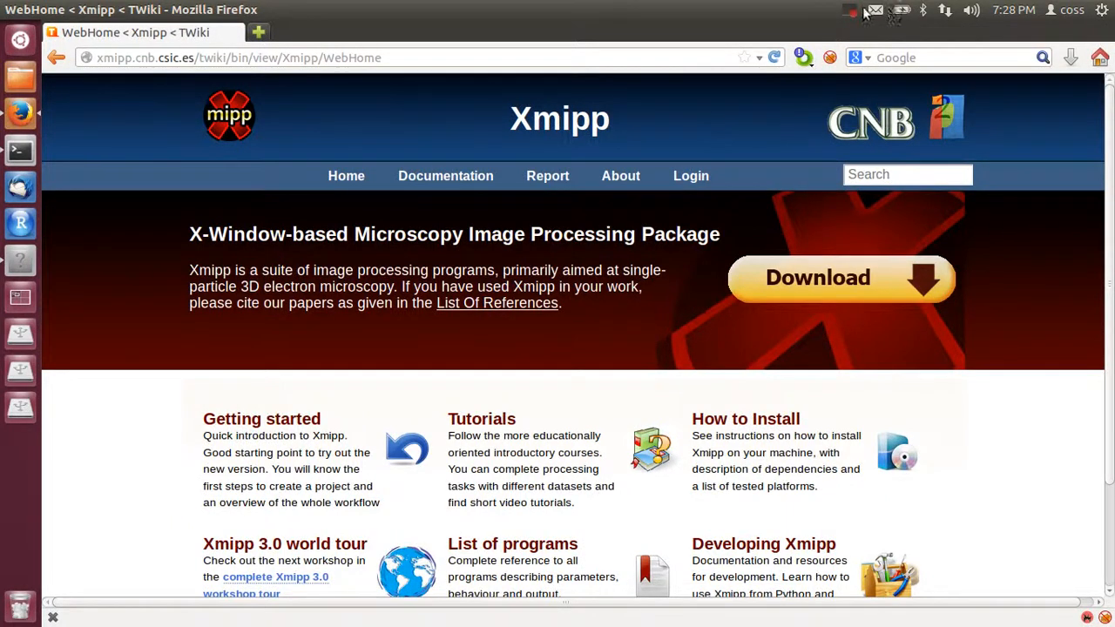